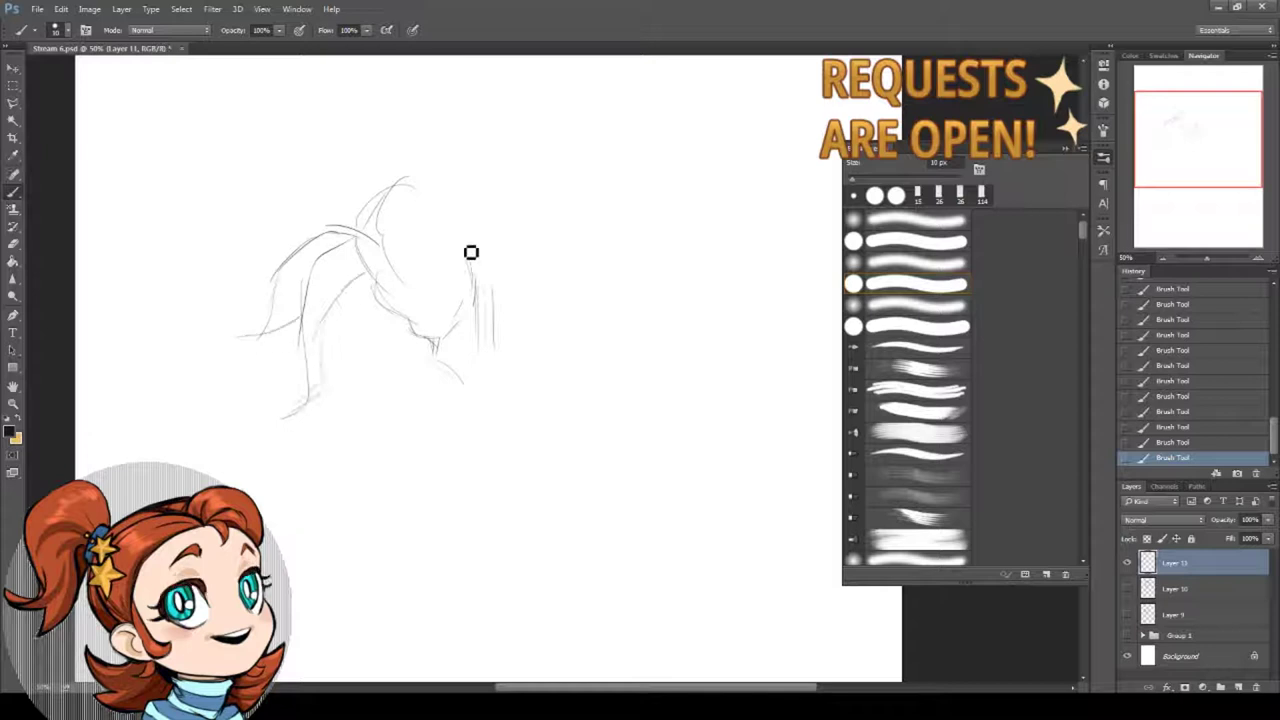
- Sketch the figure's pointed ear, the shoulder line and the raised bent arm beside the head
{"action": "left_click_drag", "start_coordinate": [458, 235], "coordinate": [500, 160]}
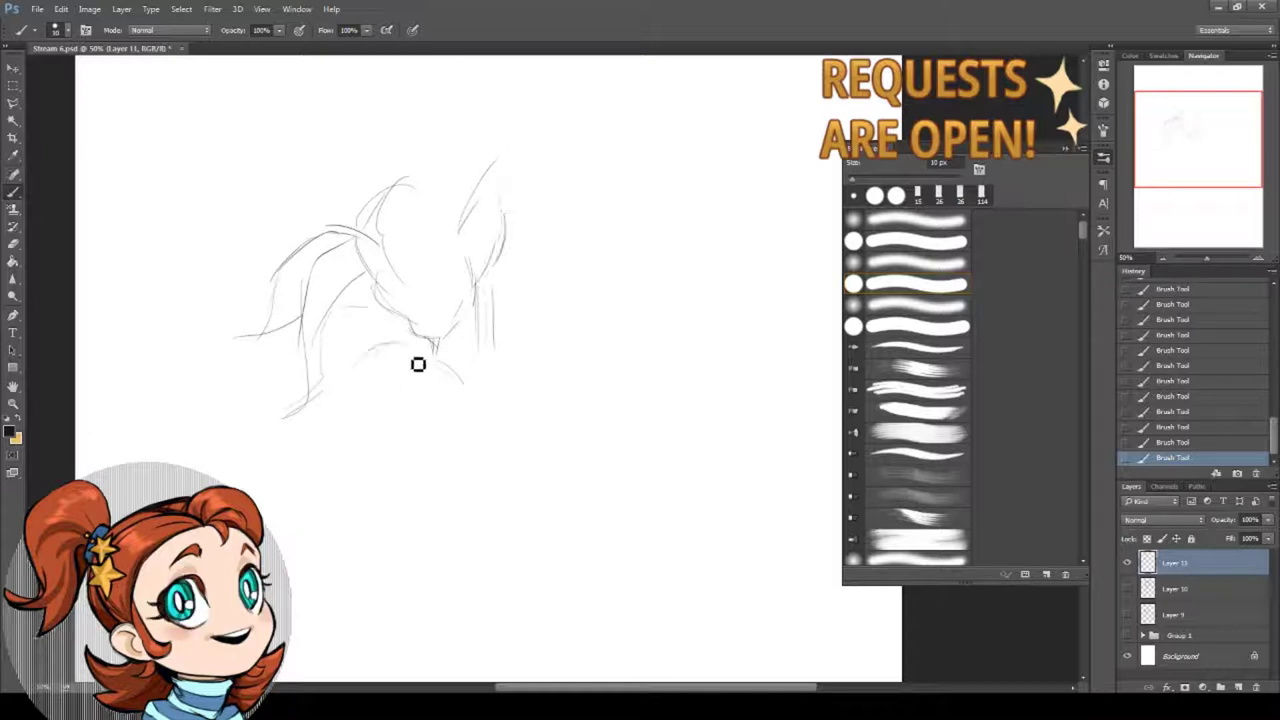
{"action": "left_click_drag", "start_coordinate": [418, 364], "coordinate": [500, 389]}
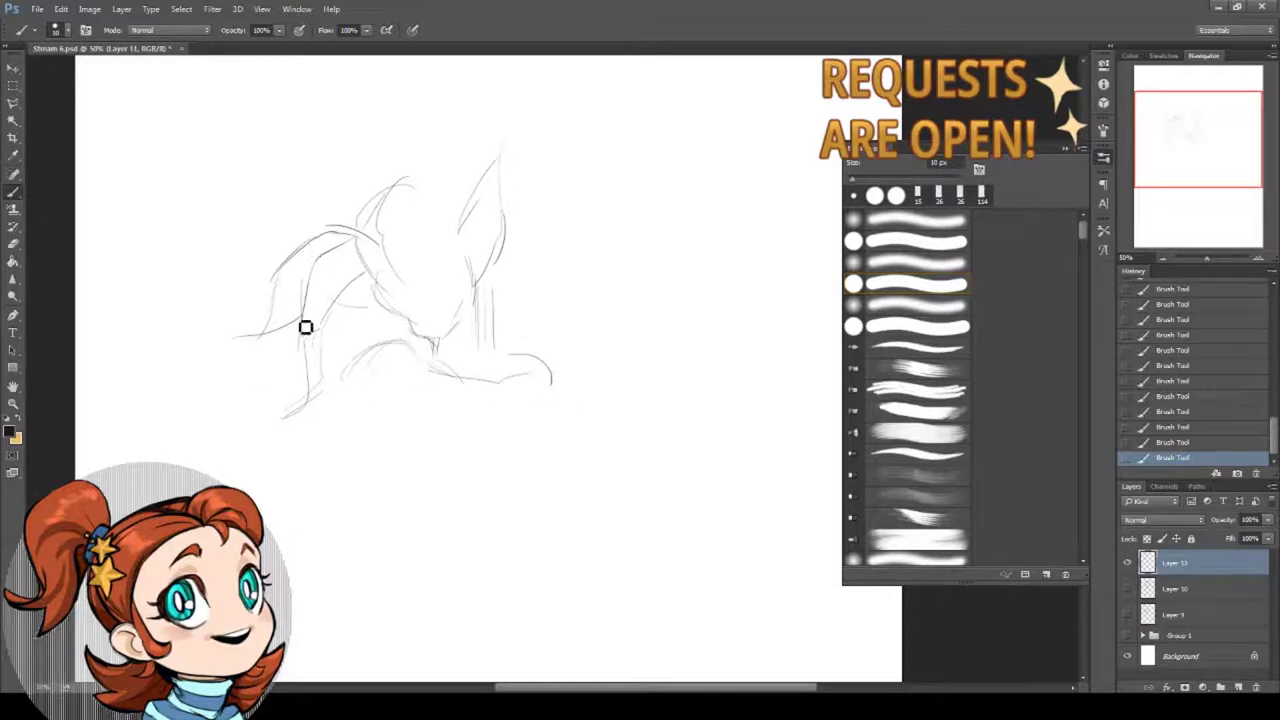
{"action": "left_click_drag", "start_coordinate": [226, 358], "coordinate": [310, 358]}
{"action": "left_click_drag", "start_coordinate": [266, 388], "coordinate": [358, 384]}
{"action": "left_click_drag", "start_coordinate": [238, 322], "coordinate": [372, 321]}
{"action": "left_click_drag", "start_coordinate": [342, 348], "coordinate": [378, 335]}
- Sketch the voluminous hair rising above the head and sweeping over in a large arc beyond the ear
{"action": "left_click_drag", "start_coordinate": [392, 188], "coordinate": [512, 87]}
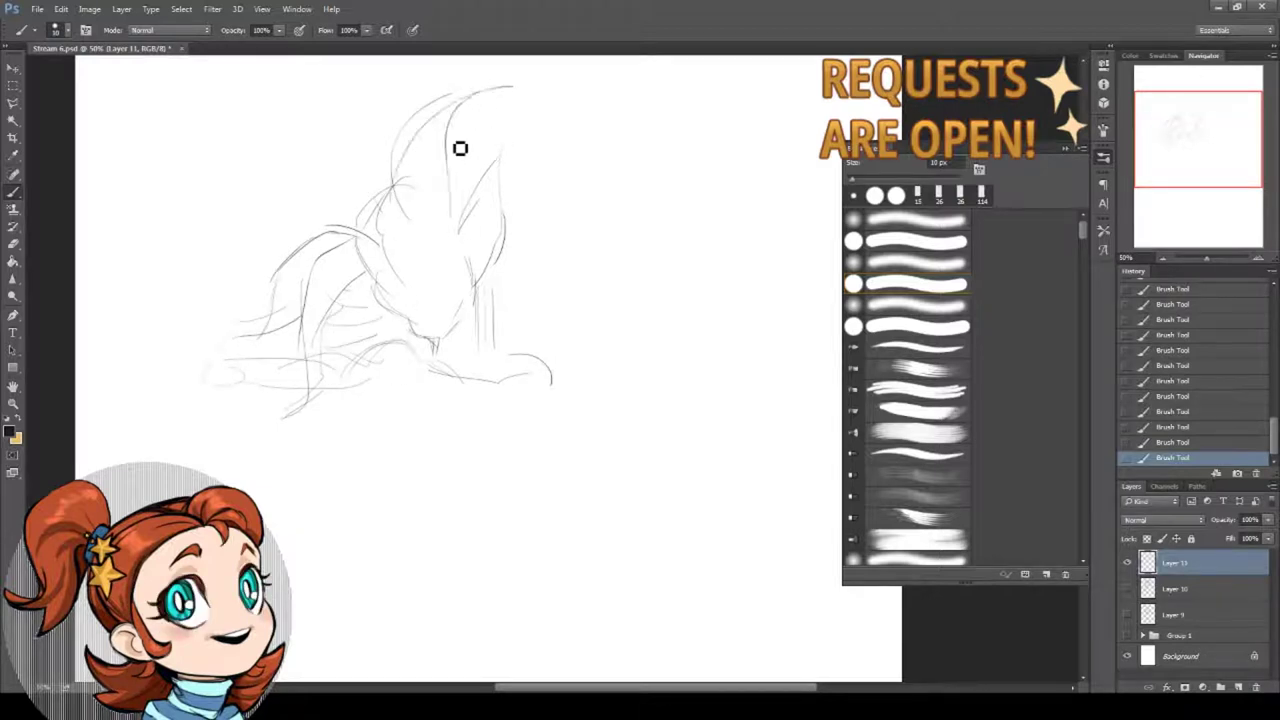
{"action": "left_click_drag", "start_coordinate": [380, 207], "coordinate": [340, 306]}
{"action": "mouse_move", "coordinate": [297, 260]}
{"action": "left_mouse_down"}
{"action": "mouse_move", "coordinate": [303, 311]}
{"action": "mouse_move", "coordinate": [280, 326]}
{"action": "mouse_move", "coordinate": [328, 210]}
{"action": "mouse_move", "coordinate": [610, 130]}
{"action": "left_mouse_up"}
{"action": "left_click_drag", "start_coordinate": [474, 184], "coordinate": [552, 133]}
{"action": "left_click_drag", "start_coordinate": [630, 137], "coordinate": [713, 190]}
{"action": "mouse_move", "coordinate": [532, 163]}
{"action": "left_mouse_down"}
{"action": "mouse_move", "coordinate": [740, 277]}
{"action": "mouse_move", "coordinate": [715, 363]}
{"action": "left_mouse_up"}
{"action": "left_click_drag", "start_coordinate": [486, 255], "coordinate": [734, 297]}
{"action": "left_click_drag", "start_coordinate": [656, 226], "coordinate": [706, 414]}
- Sketch the torso below the shoulders with its side contours, narrow waist and hip lines
{"action": "mouse_move", "coordinate": [465, 404]}
{"action": "left_mouse_down"}
{"action": "mouse_move", "coordinate": [459, 350]}
{"action": "mouse_move", "coordinate": [482, 199]}
{"action": "left_mouse_up"}
{"action": "left_click_drag", "start_coordinate": [522, 252], "coordinate": [548, 303]}
{"action": "left_click_drag", "start_coordinate": [292, 303], "coordinate": [364, 324]}
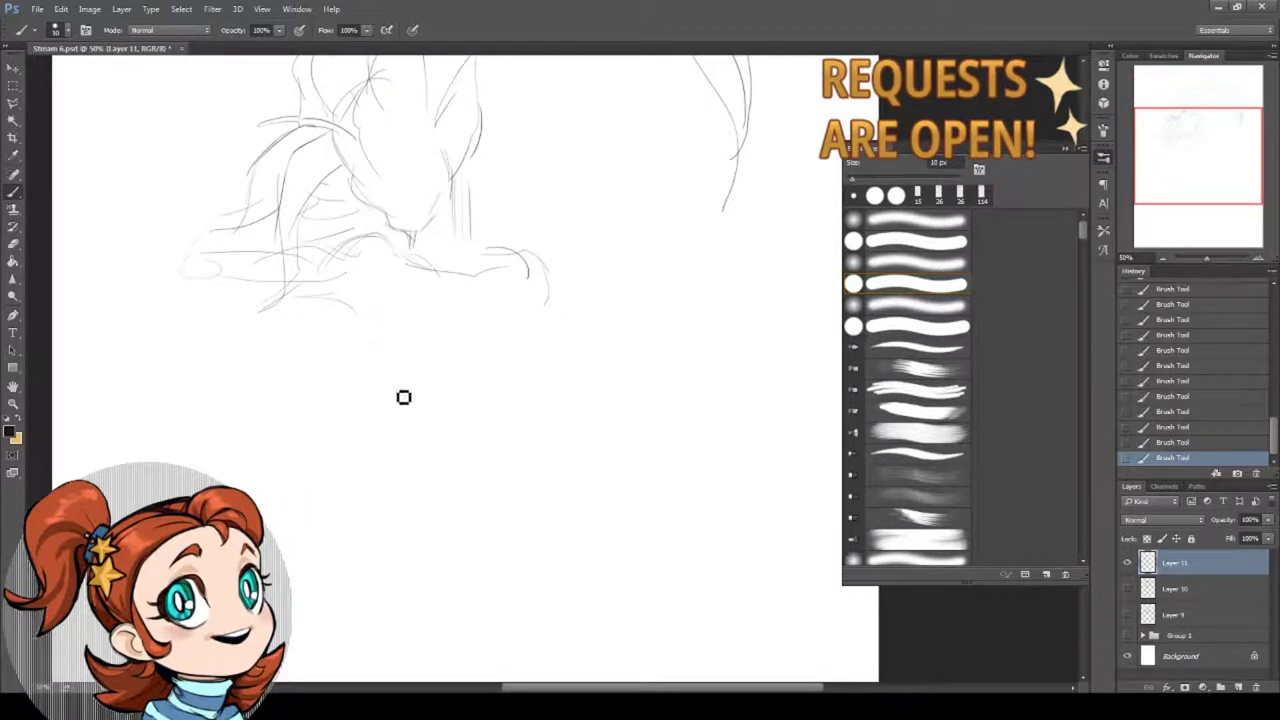
{"action": "left_click_drag", "start_coordinate": [524, 373], "coordinate": [515, 411]}
{"action": "left_click_drag", "start_coordinate": [398, 415], "coordinate": [384, 447]}
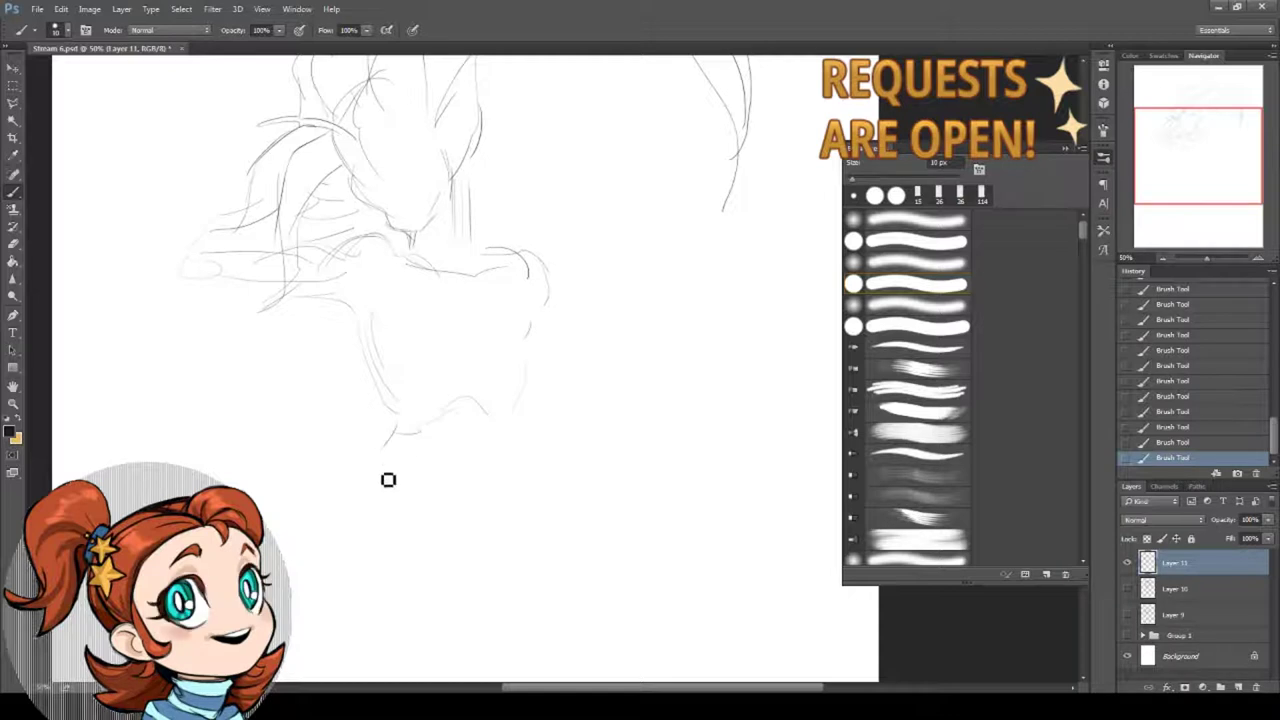
{"action": "left_click_drag", "start_coordinate": [510, 428], "coordinate": [479, 485]}
- Sketch the lowered arm extending diagonally down from the far shoulder to the wrist
{"action": "left_click_drag", "start_coordinate": [541, 325], "coordinate": [578, 385]}
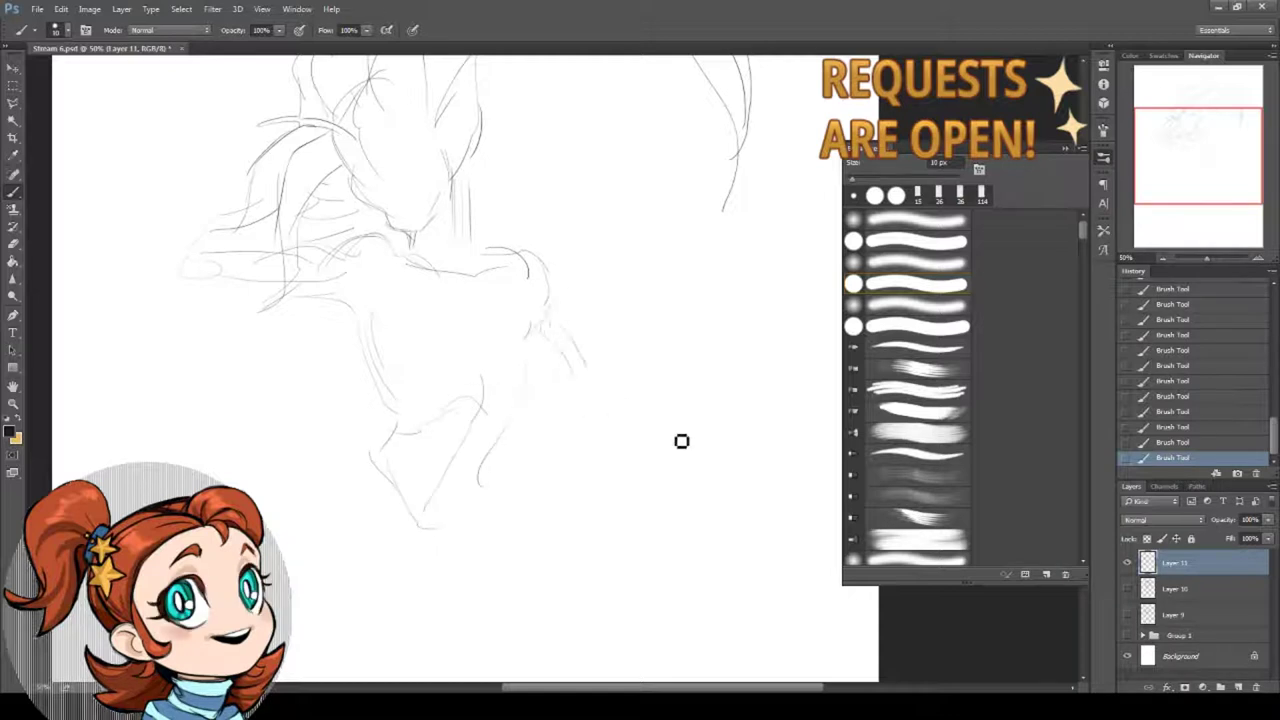
{"action": "left_click_drag", "start_coordinate": [670, 495], "coordinate": [727, 521]}
{"action": "left_click_drag", "start_coordinate": [531, 373], "coordinate": [586, 414]}
{"action": "mouse_move", "coordinate": [599, 382]}
{"action": "left_mouse_down"}
{"action": "mouse_move", "coordinate": [631, 397]}
{"action": "mouse_move", "coordinate": [671, 494]}
{"action": "left_mouse_up"}
{"action": "left_click_drag", "start_coordinate": [576, 427], "coordinate": [688, 562]}
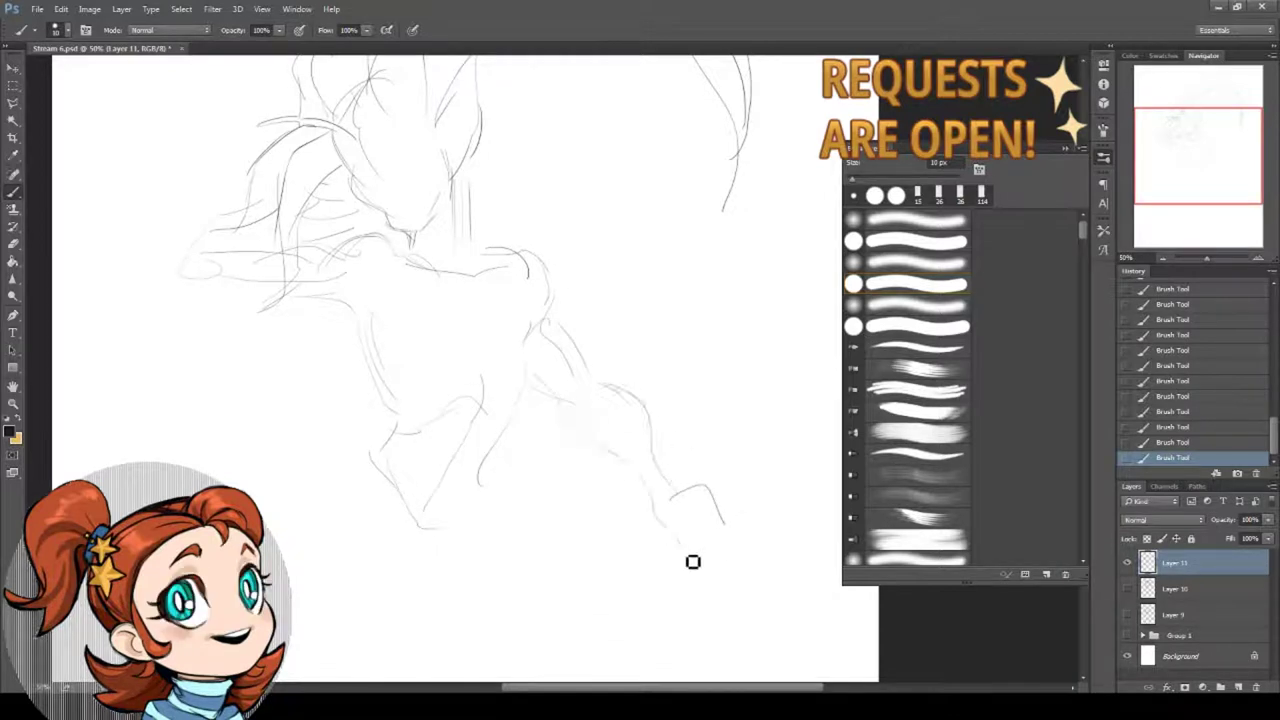
{"action": "mouse_move", "coordinate": [653, 454]}
{"action": "left_mouse_down"}
{"action": "mouse_move", "coordinate": [740, 557]}
{"action": "mouse_move", "coordinate": [668, 528]}
{"action": "left_mouse_up"}
- Sketch the curved, flaring shapes around the hand at the end of the lowered arm
{"action": "key", "text": "space"}
{"action": "left_click_drag", "start_coordinate": [624, 470], "coordinate": [583, 331]}
{"action": "left_click_drag", "start_coordinate": [627, 392], "coordinate": [606, 515]}
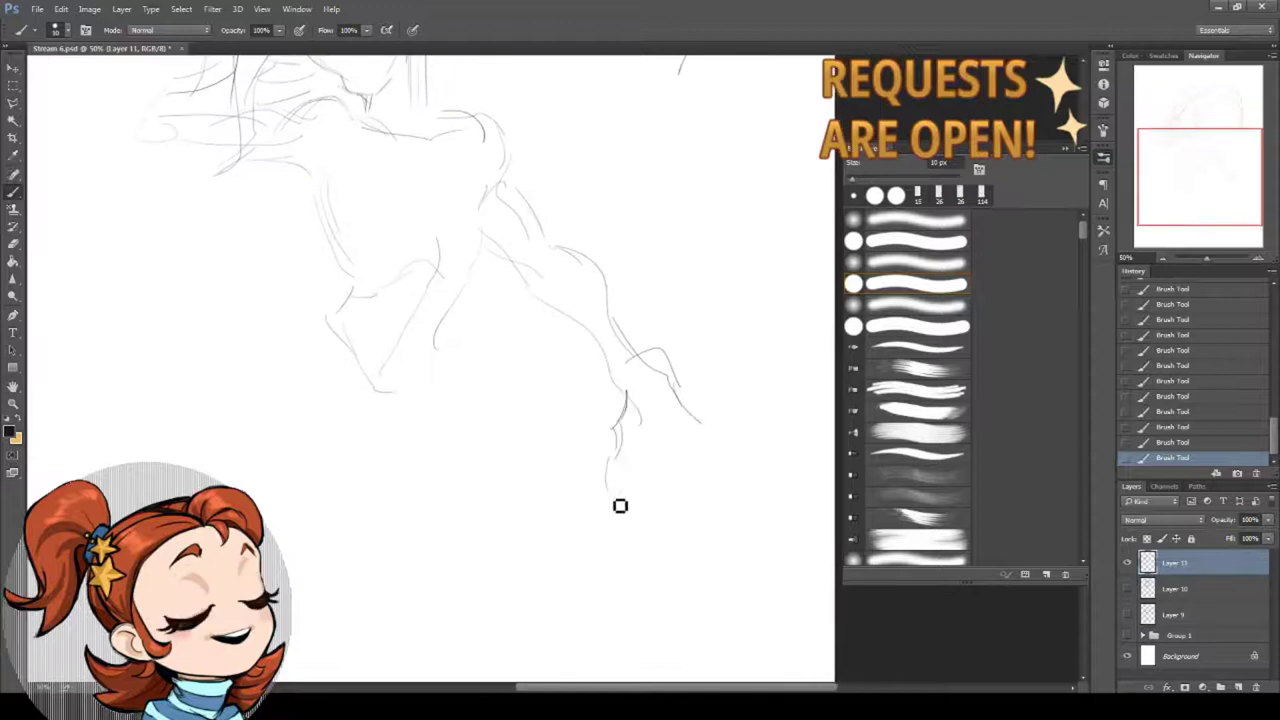
{"action": "mouse_move", "coordinate": [645, 430]}
{"action": "left_mouse_down"}
{"action": "mouse_move", "coordinate": [712, 440]}
{"action": "mouse_move", "coordinate": [713, 557]}
{"action": "left_mouse_up"}
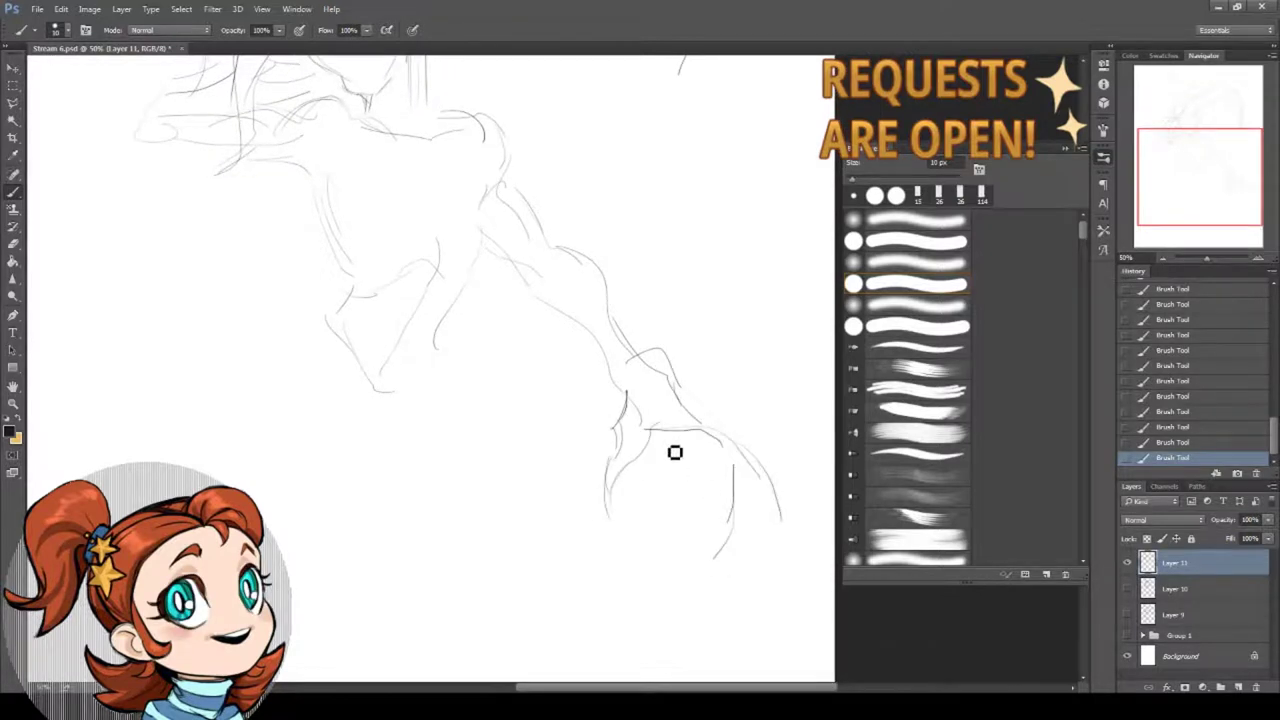
- Reinforce the raised arm's elbow and sketch the curved contours of the chest
{"action": "left_click_drag", "start_coordinate": [461, 360], "coordinate": [563, 508]}
{"action": "left_click_drag", "start_coordinate": [480, 249], "coordinate": [482, 364]}
{"action": "mouse_move", "coordinate": [269, 350]}
{"action": "left_mouse_down"}
{"action": "mouse_move", "coordinate": [251, 391]}
{"action": "mouse_move", "coordinate": [300, 426]}
{"action": "left_mouse_up"}
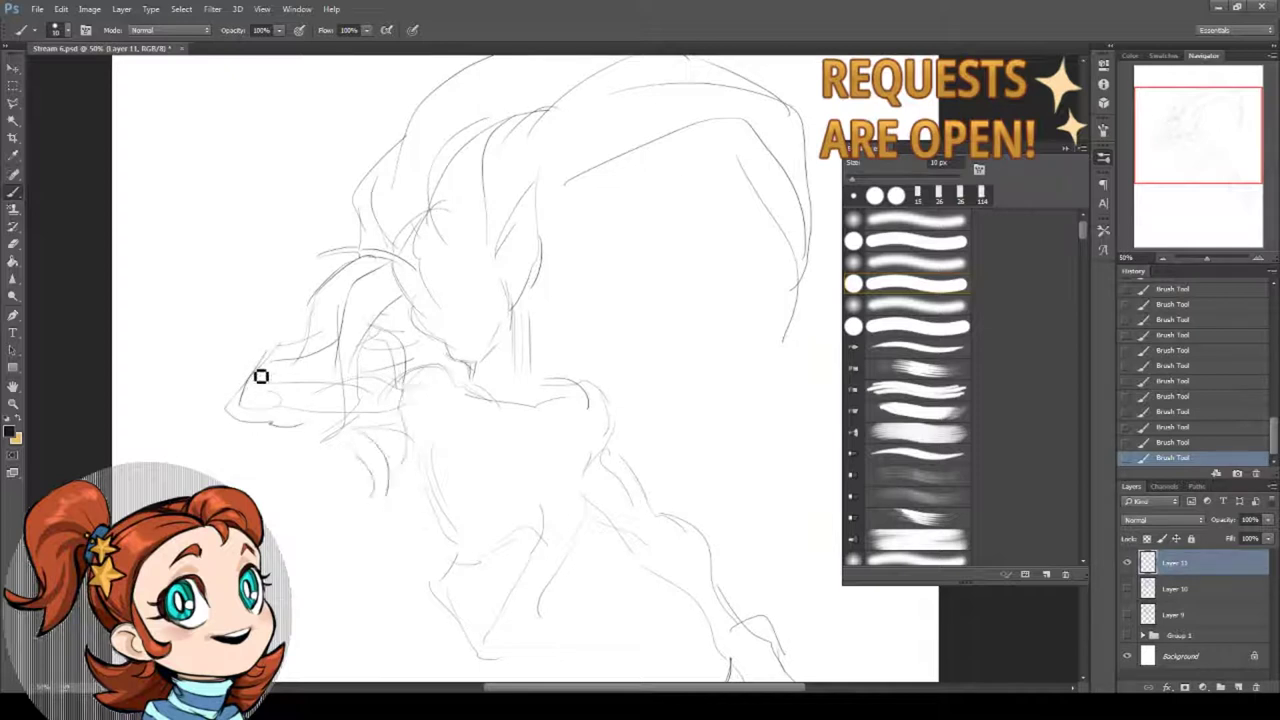
{"action": "left_click_drag", "start_coordinate": [261, 375], "coordinate": [232, 423]}
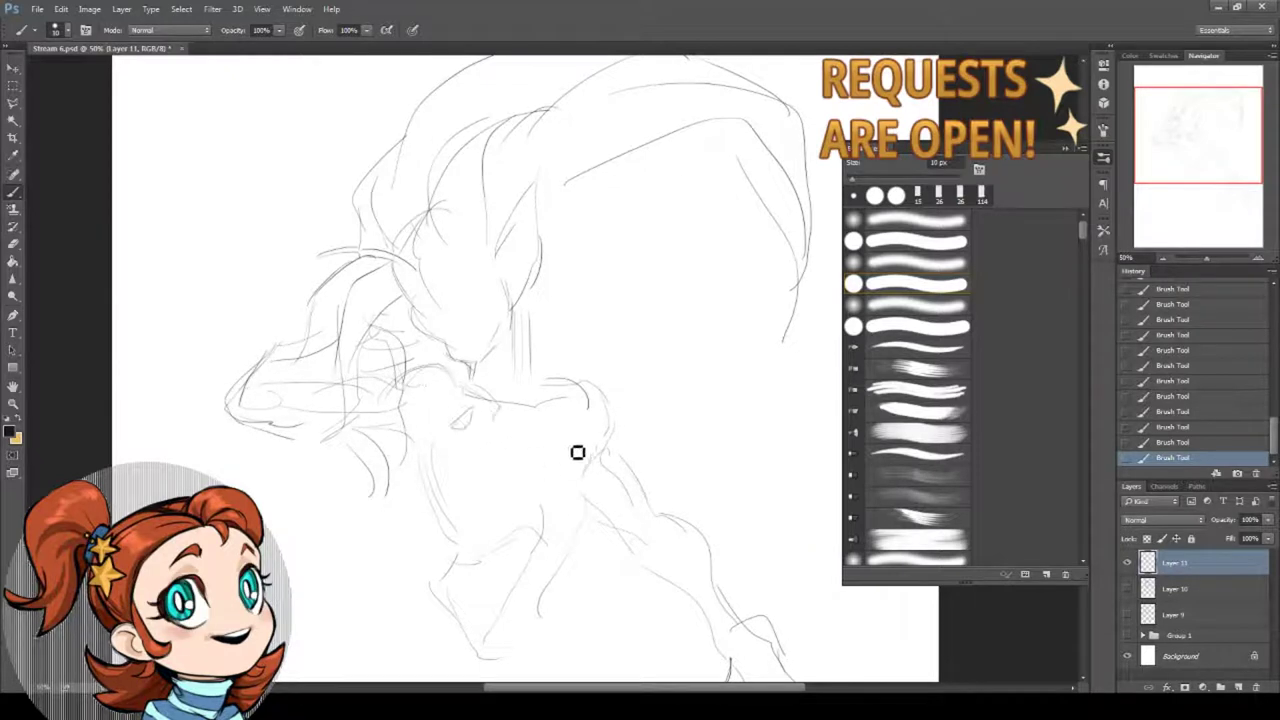
{"action": "left_click_drag", "start_coordinate": [590, 456], "coordinate": [588, 532]}
{"action": "mouse_move", "coordinate": [455, 472]}
{"action": "left_mouse_down"}
{"action": "mouse_move", "coordinate": [490, 538]}
{"action": "mouse_move", "coordinate": [532, 531]}
{"action": "mouse_move", "coordinate": [460, 462]}
{"action": "left_mouse_up"}
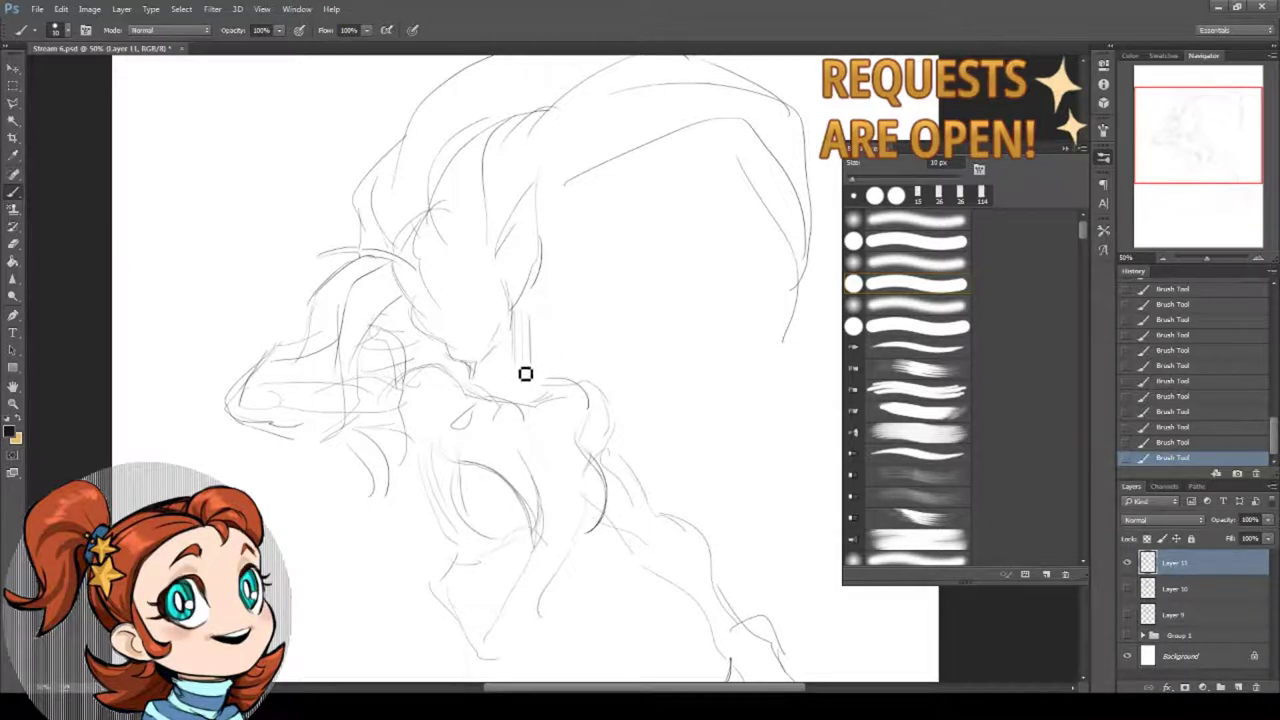
- Strengthen the neck lines down into the shoulder and define the chin and jaw
{"action": "left_click_drag", "start_coordinate": [521, 320], "coordinate": [516, 397]}
{"action": "left_click_drag", "start_coordinate": [530, 296], "coordinate": [560, 384]}
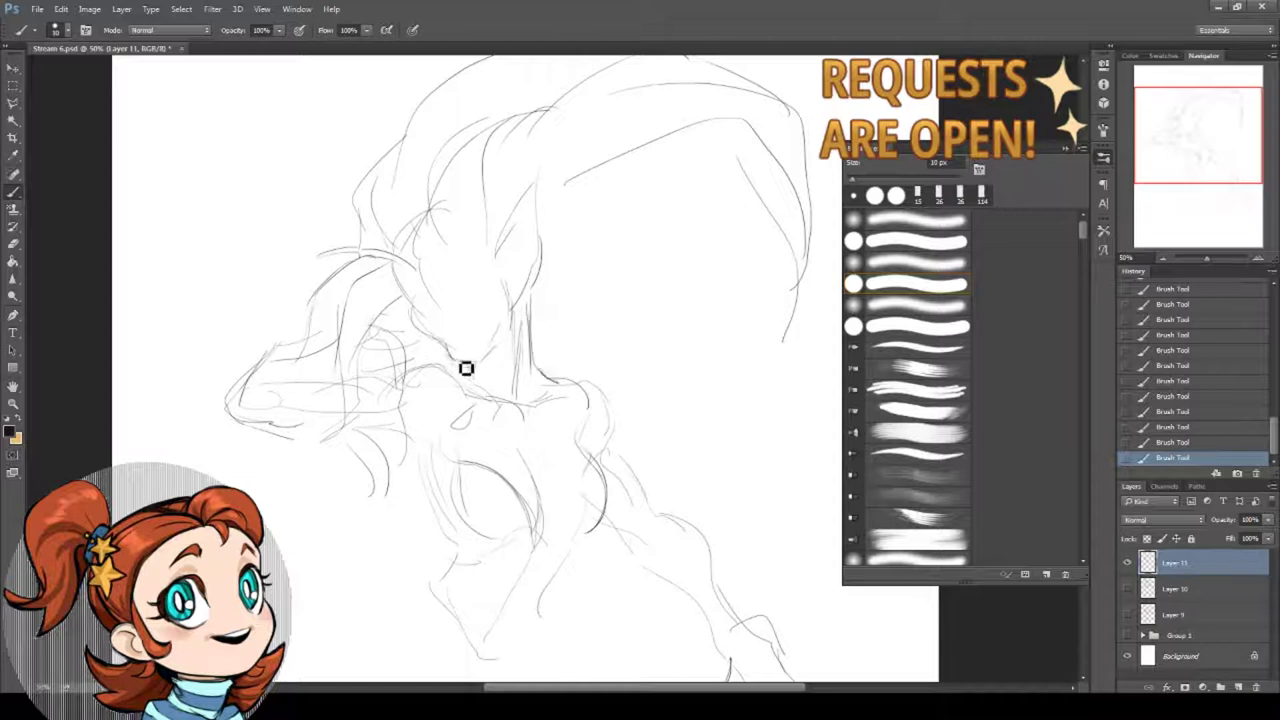
{"action": "left_click_drag", "start_coordinate": [458, 361], "coordinate": [494, 351]}
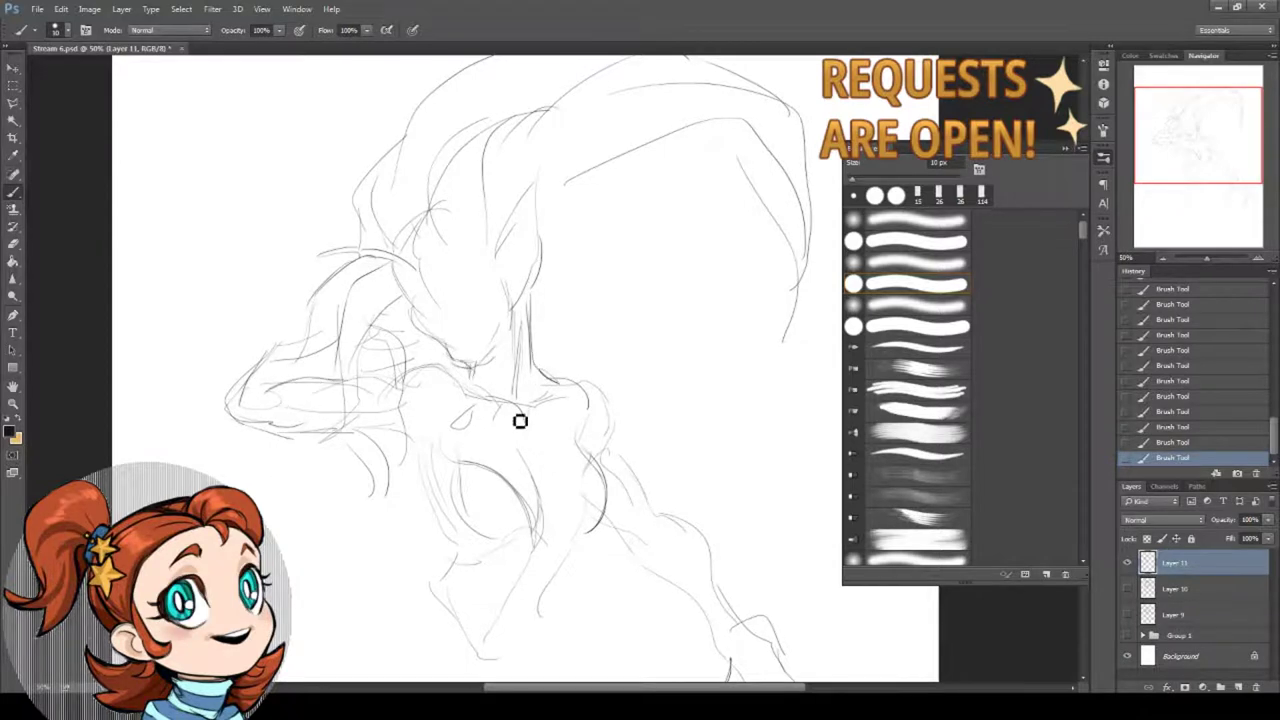
- Sketch pointed, feather-like spikes fanning out from the shoulder of the lowered arm
{"action": "left_click_drag", "start_coordinate": [520, 421], "coordinate": [434, 324]}
{"action": "mouse_move", "coordinate": [537, 288]}
{"action": "left_mouse_down"}
{"action": "mouse_move", "coordinate": [518, 340]}
{"action": "mouse_move", "coordinate": [595, 255]}
{"action": "left_mouse_up"}
{"action": "left_click_drag", "start_coordinate": [594, 257], "coordinate": [551, 317]}
{"action": "left_click_drag", "start_coordinate": [581, 289], "coordinate": [619, 280]}
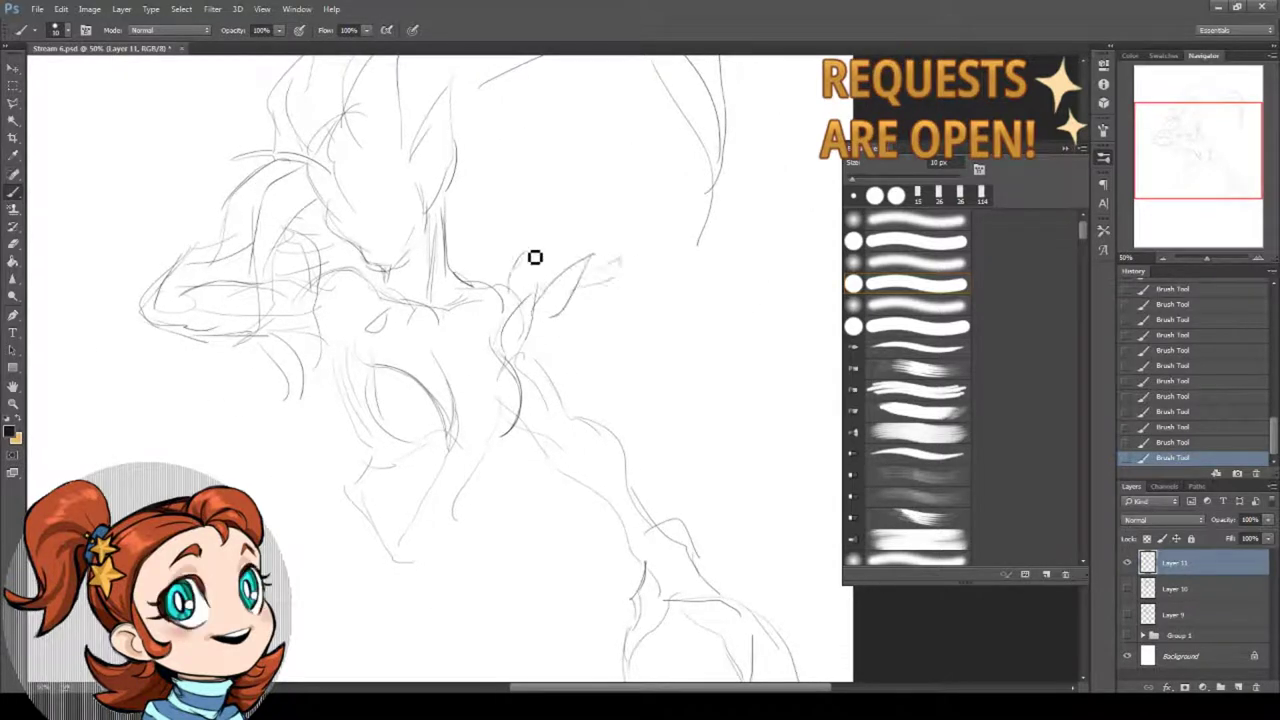
{"action": "mouse_move", "coordinate": [535, 257]}
{"action": "left_mouse_down"}
{"action": "mouse_move", "coordinate": [599, 242]}
{"action": "mouse_move", "coordinate": [620, 274]}
{"action": "mouse_move", "coordinate": [574, 363]}
{"action": "left_mouse_up"}
{"action": "mouse_move", "coordinate": [566, 420]}
{"action": "left_mouse_down"}
{"action": "mouse_move", "coordinate": [585, 385]}
{"action": "mouse_move", "coordinate": [600, 409]}
{"action": "left_mouse_up"}
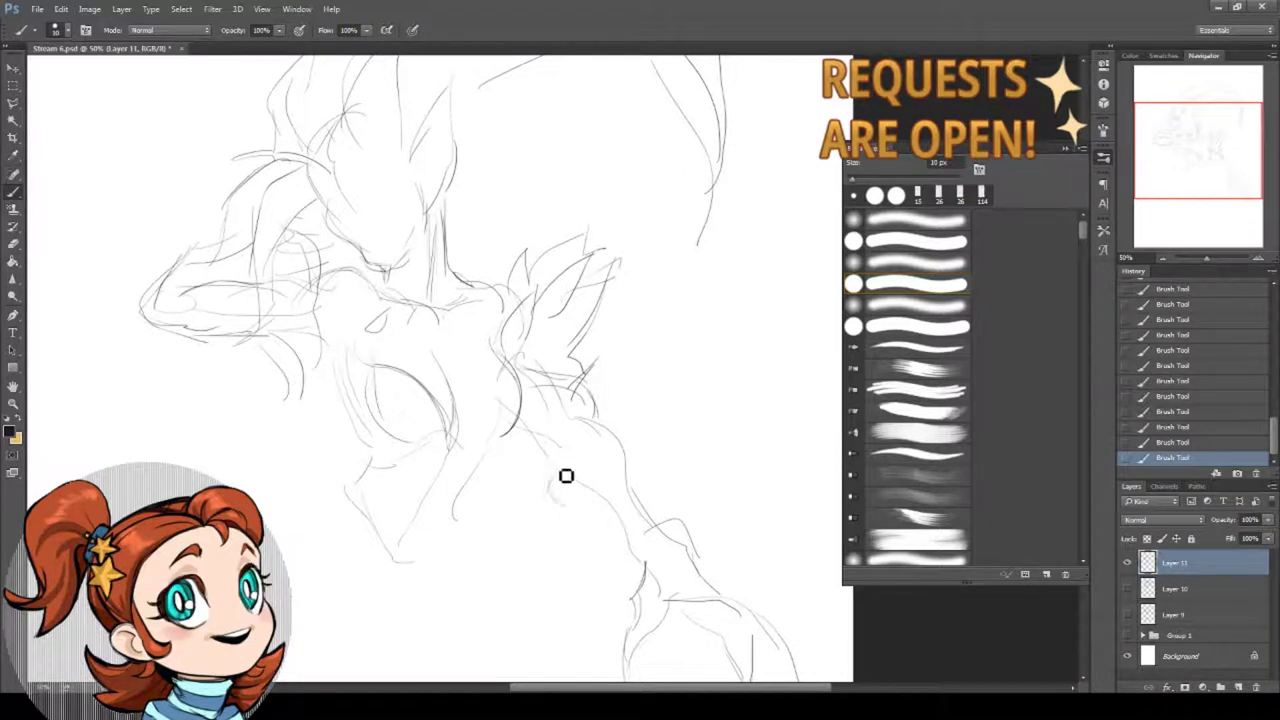
- Sketch a wavy band around the lowered forearm and a long trailing curl ending in a crescent below the hand
{"action": "mouse_move", "coordinate": [566, 476]}
{"action": "left_mouse_down"}
{"action": "mouse_move", "coordinate": [611, 512]}
{"action": "mouse_move", "coordinate": [617, 495]}
{"action": "mouse_move", "coordinate": [712, 547]}
{"action": "left_mouse_up"}
{"action": "left_click_drag", "start_coordinate": [706, 469], "coordinate": [658, 254]}
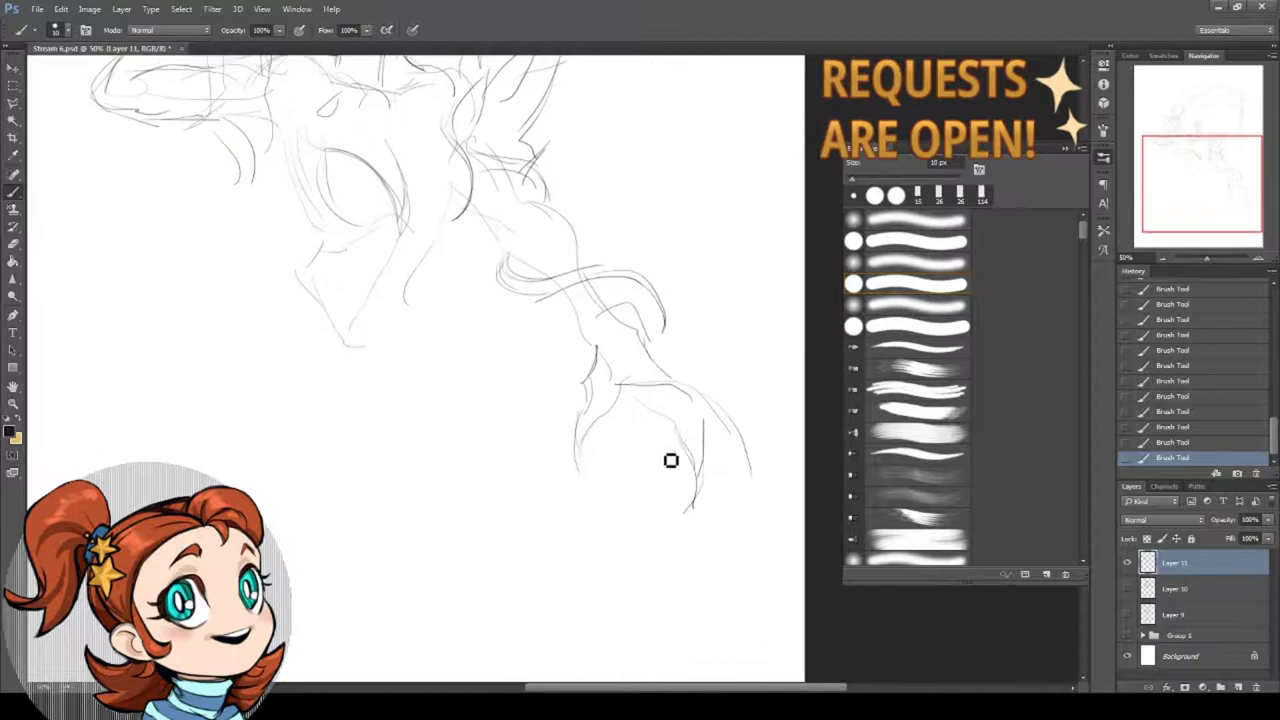
{"action": "mouse_move", "coordinate": [671, 460]}
{"action": "left_mouse_down"}
{"action": "mouse_move", "coordinate": [614, 656]}
{"action": "mouse_move", "coordinate": [685, 674]}
{"action": "left_mouse_up"}
{"action": "mouse_move", "coordinate": [616, 592]}
{"action": "left_mouse_down"}
{"action": "mouse_move", "coordinate": [657, 671]}
{"action": "mouse_move", "coordinate": [684, 678]}
{"action": "left_mouse_up"}
{"action": "left_click_drag", "start_coordinate": [520, 320], "coordinate": [490, 204]}
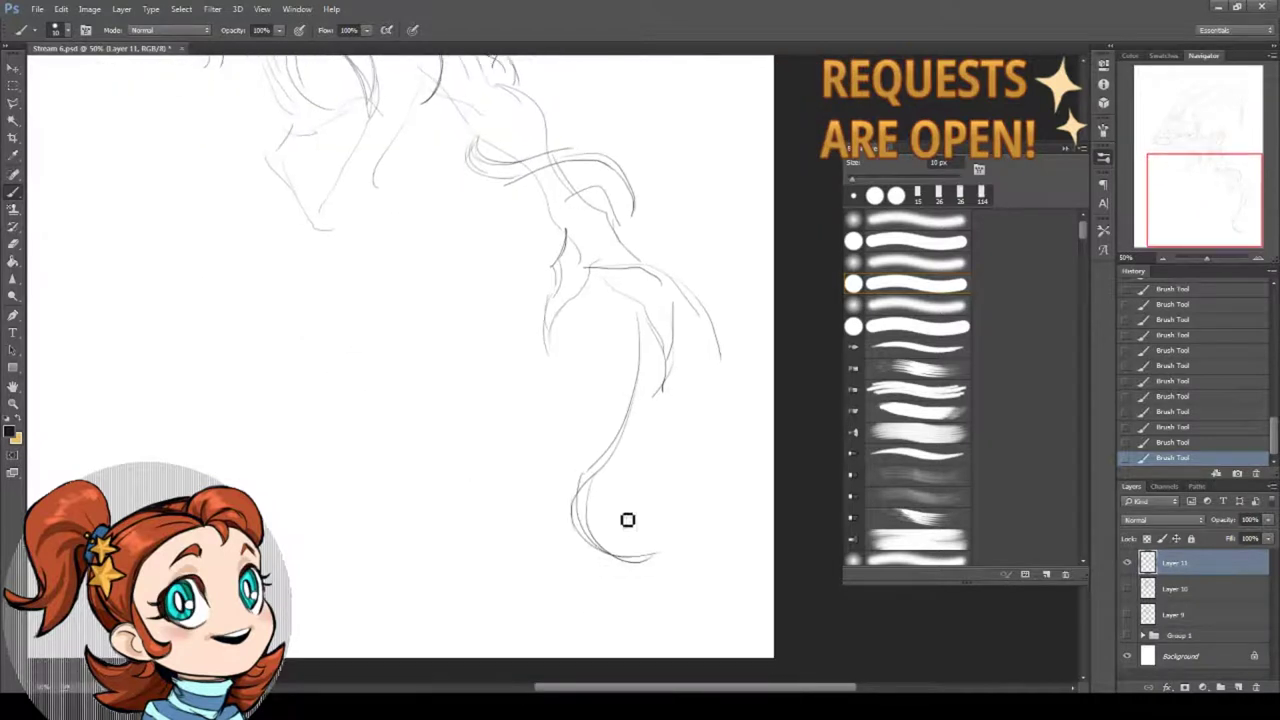
{"action": "mouse_move", "coordinate": [608, 532]}
{"action": "left_mouse_down"}
{"action": "mouse_move", "coordinate": [670, 540]}
{"action": "mouse_move", "coordinate": [722, 523]}
{"action": "left_mouse_up"}
{"action": "left_click_drag", "start_coordinate": [722, 523], "coordinate": [629, 576]}
- Sketch the outer contours of both hips and thighs below the waist
{"action": "mouse_move", "coordinate": [458, 338]}
{"action": "left_mouse_down"}
{"action": "mouse_move", "coordinate": [648, 544]}
{"action": "mouse_move", "coordinate": [412, 402]}
{"action": "mouse_move", "coordinate": [396, 444]}
{"action": "left_mouse_up"}
{"action": "mouse_move", "coordinate": [597, 350]}
{"action": "left_mouse_down"}
{"action": "mouse_move", "coordinate": [562, 438]}
{"action": "mouse_move", "coordinate": [660, 567]}
{"action": "left_mouse_up"}
{"action": "left_click_drag", "start_coordinate": [590, 455], "coordinate": [660, 580]}
- Reduce the eraser size and erase stray sketch lines around the hip and thigh
{"action": "left_click", "coordinate": [14, 245]}
{"action": "right_click", "coordinate": [617, 419]}
{"action": "left_click_drag", "start_coordinate": [684, 451], "coordinate": [703, 451]}
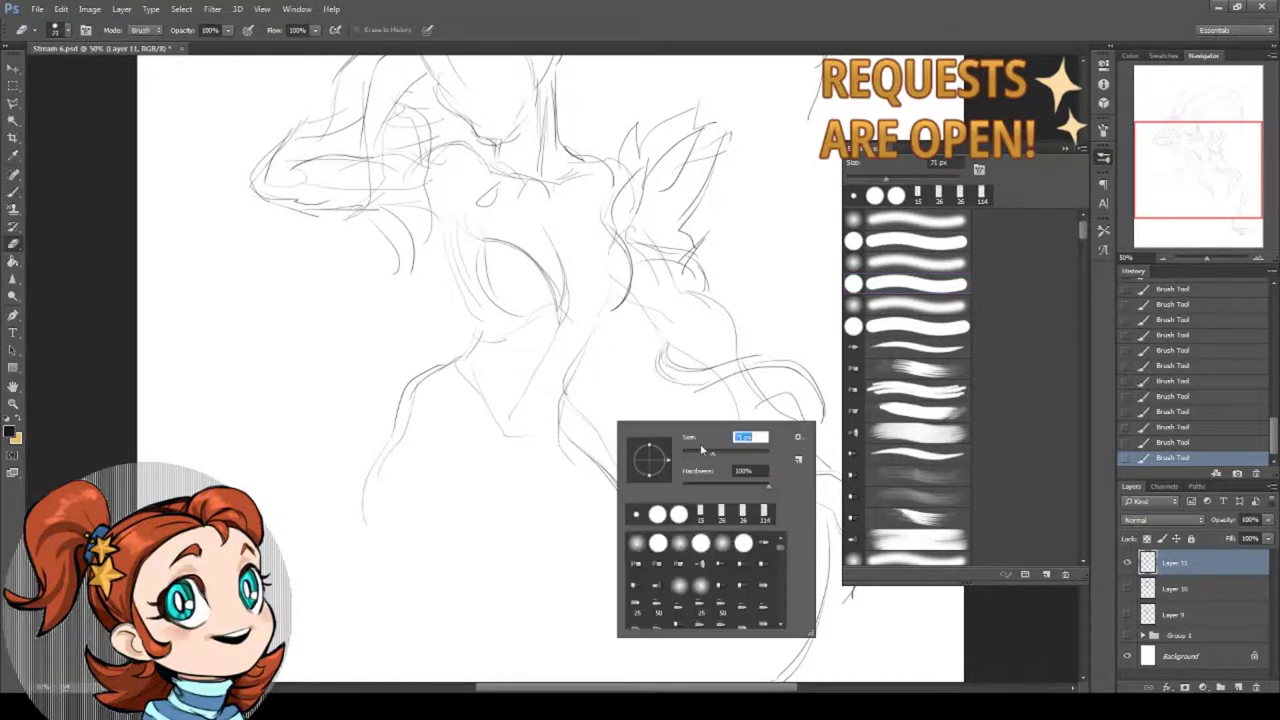
{"action": "left_click_drag", "start_coordinate": [576, 410], "coordinate": [602, 438]}
{"action": "left_click_drag", "start_coordinate": [640, 488], "coordinate": [650, 530]}
{"action": "left_click_drag", "start_coordinate": [592, 389], "coordinate": [586, 483]}
- Add curved contour lines on the torso and short shading strokes along the far side of the waist
{"action": "left_click", "coordinate": [13, 191]}
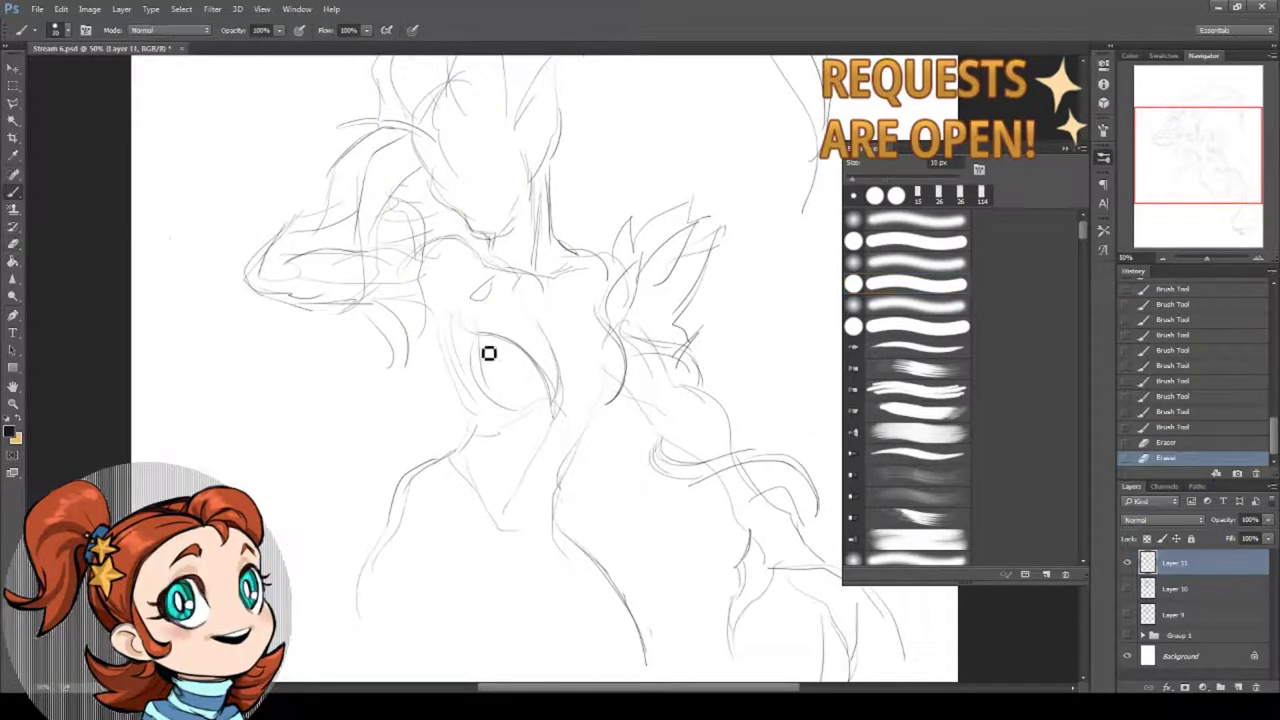
{"action": "mouse_move", "coordinate": [486, 351]}
{"action": "left_mouse_down"}
{"action": "mouse_move", "coordinate": [469, 369]}
{"action": "mouse_move", "coordinate": [488, 485]}
{"action": "left_mouse_up"}
{"action": "left_click_drag", "start_coordinate": [594, 427], "coordinate": [557, 465]}
{"action": "left_click_drag", "start_coordinate": [605, 424], "coordinate": [570, 478]}
{"action": "left_click_drag", "start_coordinate": [595, 445], "coordinate": [562, 520]}
- Sketch the inner and outer lines of the thighs and the crotch line between them
{"action": "left_click_drag", "start_coordinate": [432, 469], "coordinate": [457, 276]}
{"action": "mouse_move", "coordinate": [413, 342]}
{"action": "left_mouse_down"}
{"action": "mouse_move", "coordinate": [382, 428]}
{"action": "mouse_move", "coordinate": [414, 585]}
{"action": "left_mouse_up"}
{"action": "left_click_drag", "start_coordinate": [506, 402], "coordinate": [468, 587]}
{"action": "mouse_move", "coordinate": [470, 312]}
{"action": "left_mouse_down"}
{"action": "mouse_move", "coordinate": [499, 391]}
{"action": "mouse_move", "coordinate": [536, 398]}
{"action": "left_mouse_up"}
{"action": "left_click_drag", "start_coordinate": [586, 476], "coordinate": [633, 582]}
{"action": "mouse_move", "coordinate": [595, 274]}
{"action": "left_mouse_down"}
{"action": "mouse_move", "coordinate": [563, 460]}
{"action": "mouse_move", "coordinate": [574, 299]}
{"action": "left_mouse_up"}
- Sketch layered, pointed feather-like flaps curving over the hip beneath the raised arm
{"action": "left_click_drag", "start_coordinate": [342, 310], "coordinate": [432, 496]}
{"action": "left_click_drag", "start_coordinate": [343, 374], "coordinate": [468, 552]}
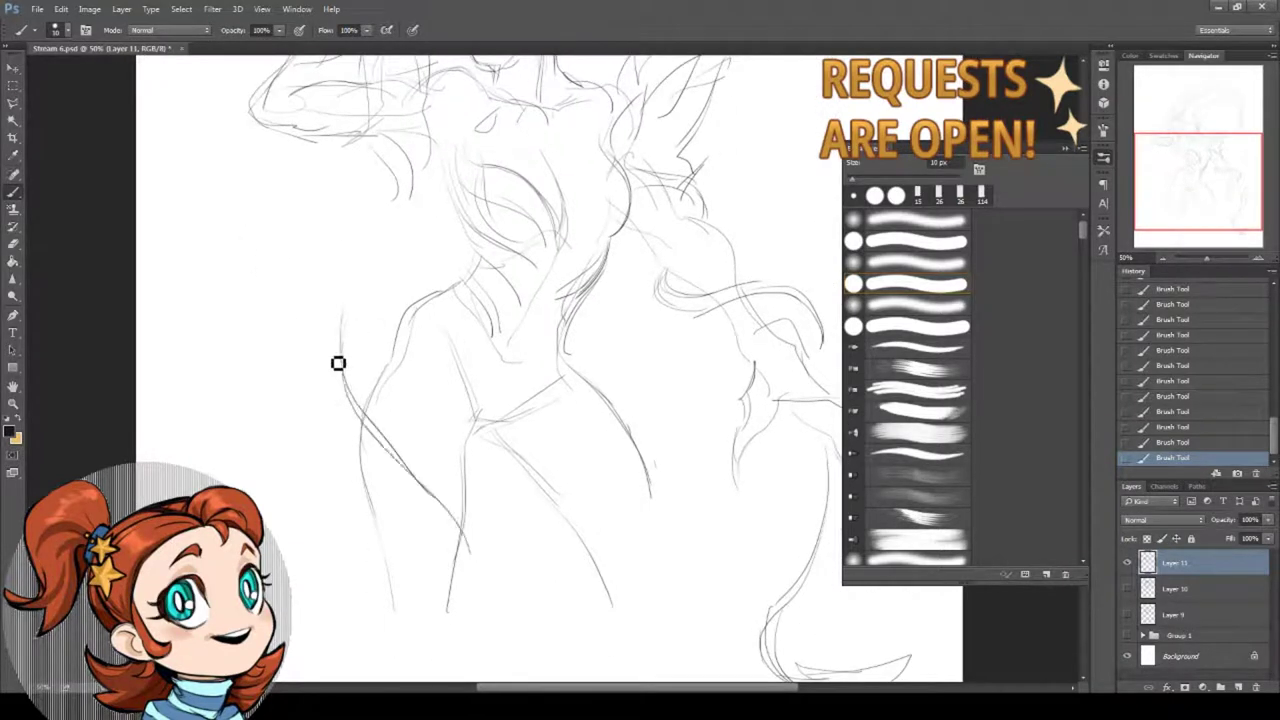
{"action": "left_click_drag", "start_coordinate": [338, 345], "coordinate": [409, 526]}
{"action": "left_click_drag", "start_coordinate": [345, 489], "coordinate": [410, 586]}
{"action": "left_click_drag", "start_coordinate": [345, 545], "coordinate": [403, 617]}
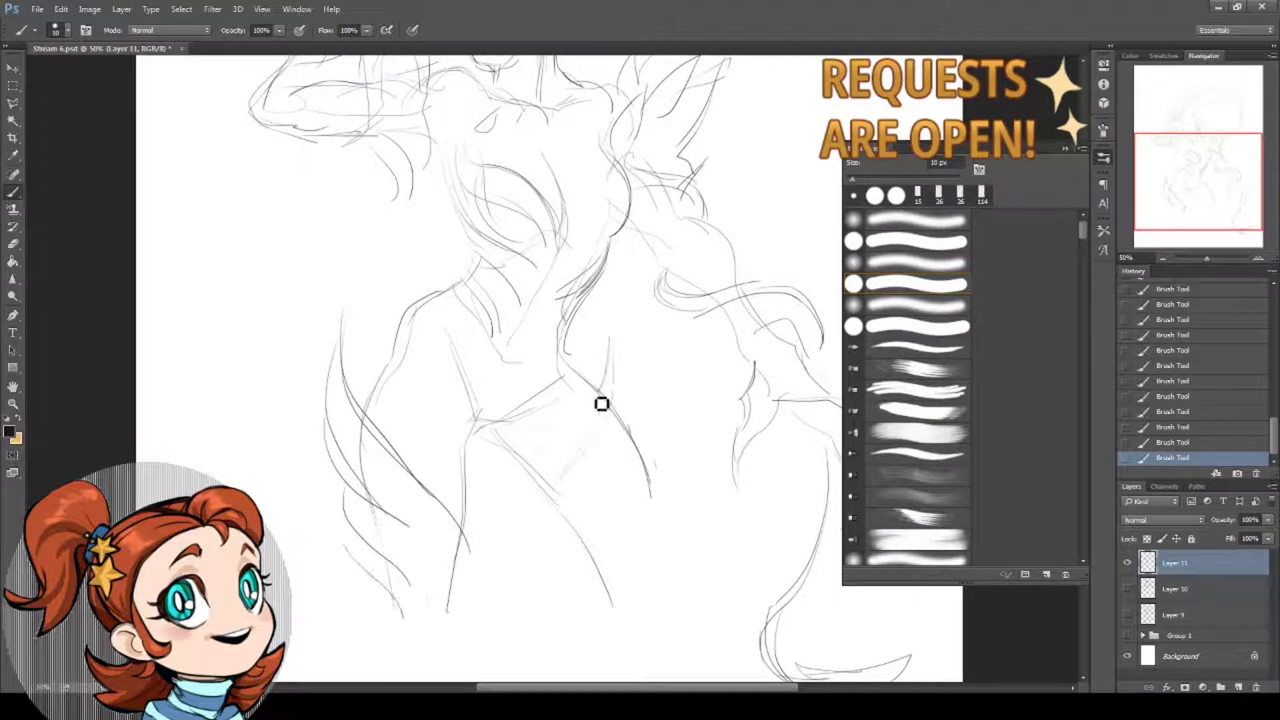
- Sketch matching pointed flaps over the opposite hip and define the V-shaped waistline between them
{"action": "left_click_drag", "start_coordinate": [602, 404], "coordinate": [562, 497]}
{"action": "left_click_drag", "start_coordinate": [613, 335], "coordinate": [587, 527]}
{"action": "left_click_drag", "start_coordinate": [657, 428], "coordinate": [600, 550]}
{"action": "left_click_drag", "start_coordinate": [661, 440], "coordinate": [627, 580]}
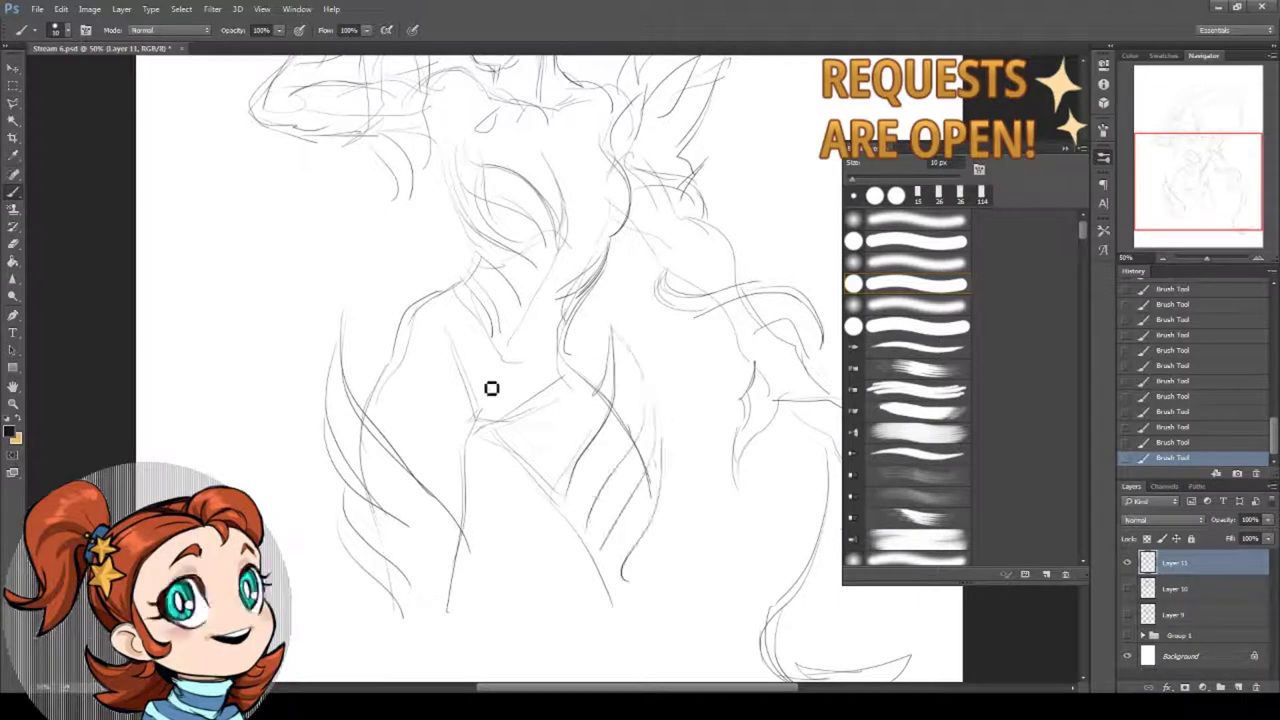
{"action": "left_click_drag", "start_coordinate": [457, 336], "coordinate": [484, 380]}
{"action": "mouse_move", "coordinate": [489, 322]}
{"action": "left_mouse_down"}
{"action": "mouse_move", "coordinate": [510, 362]}
{"action": "mouse_move", "coordinate": [555, 346]}
{"action": "mouse_move", "coordinate": [528, 412]}
{"action": "left_mouse_up"}
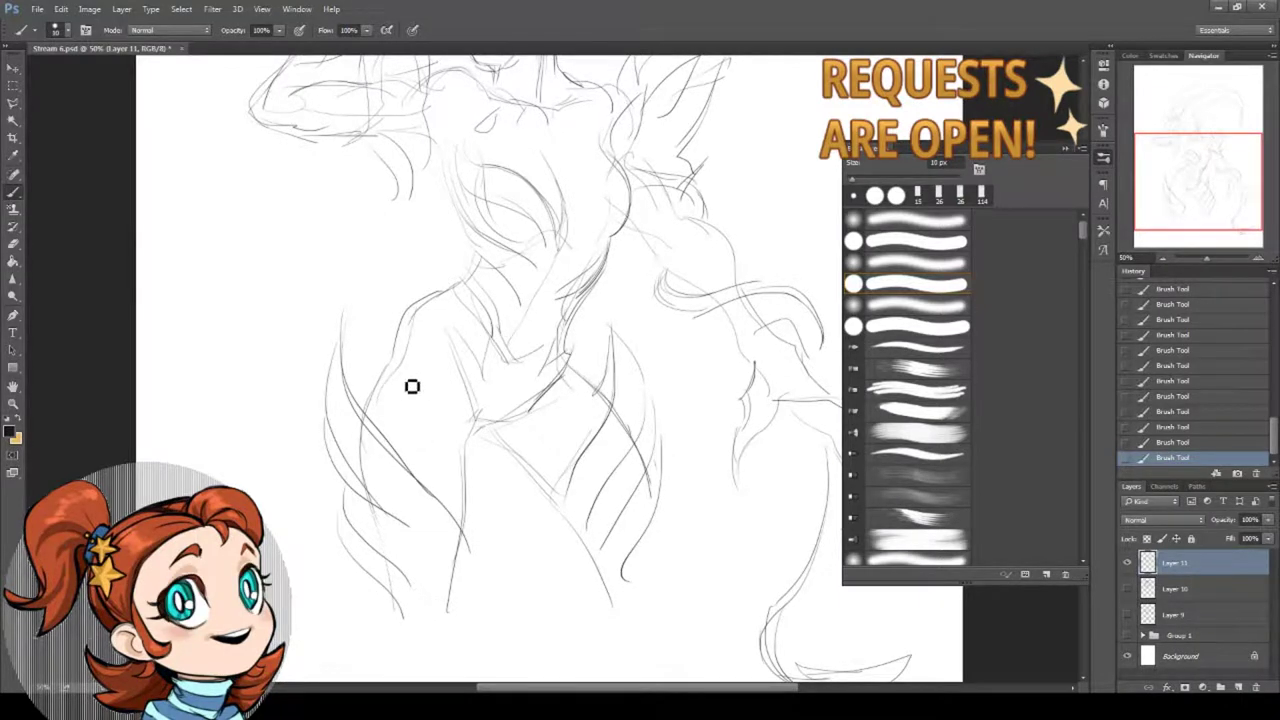
- Add a rounded contour at the side of the chest and jagged bangs across the forehead
{"action": "scroll", "coordinate": [417, 311], "scroll_direction": "up", "scroll_amount": 3}
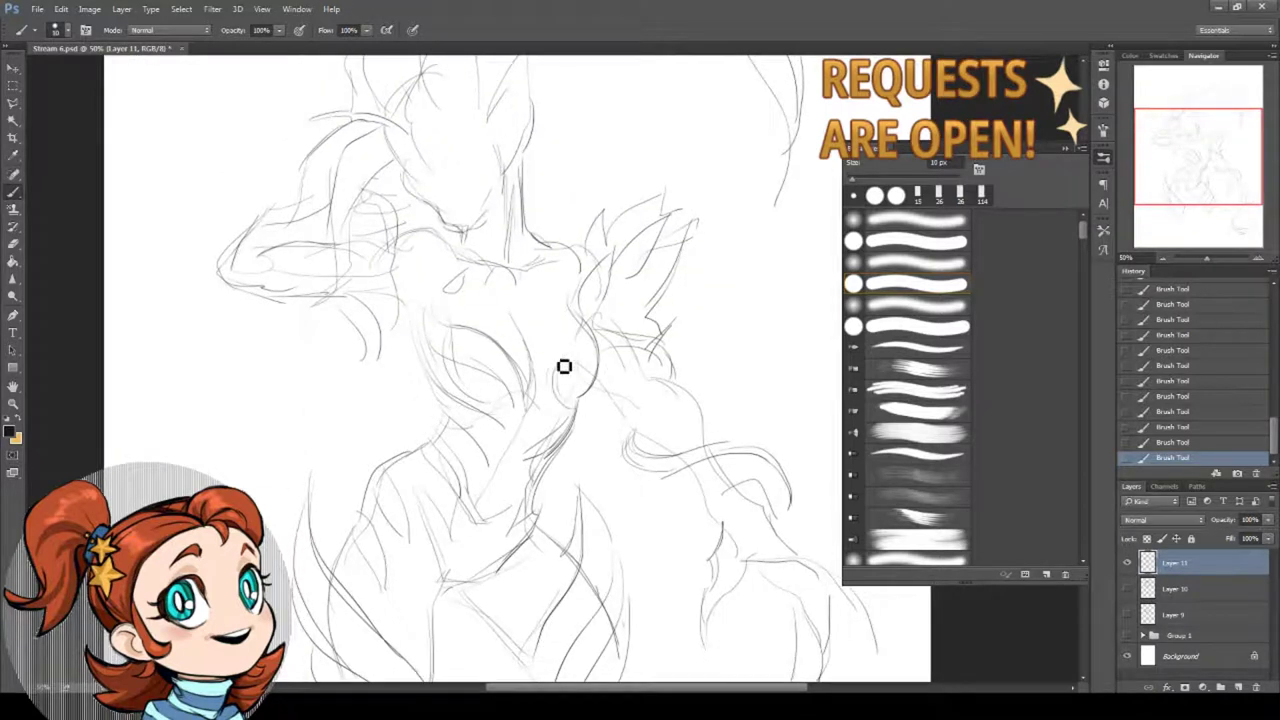
{"action": "scroll", "coordinate": [444, 376], "scroll_direction": "up", "scroll_amount": 3}
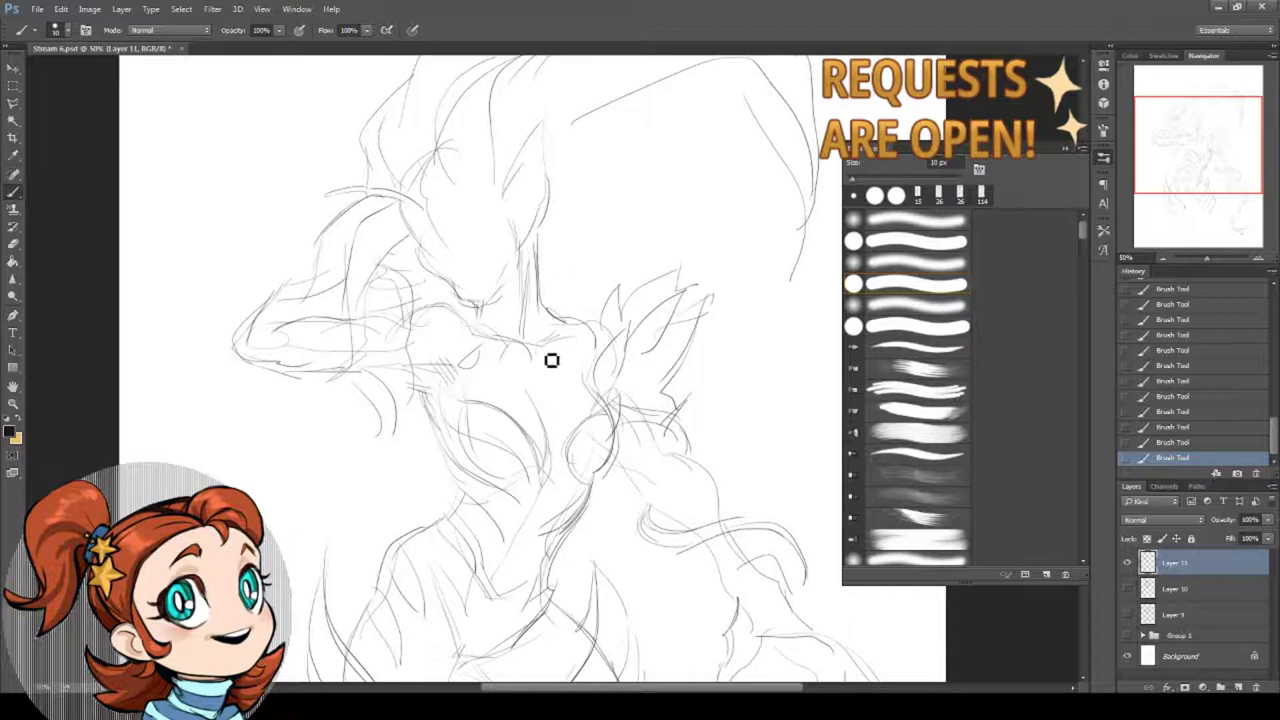
{"action": "scroll", "coordinate": [420, 280], "scroll_direction": "up", "scroll_amount": 3}
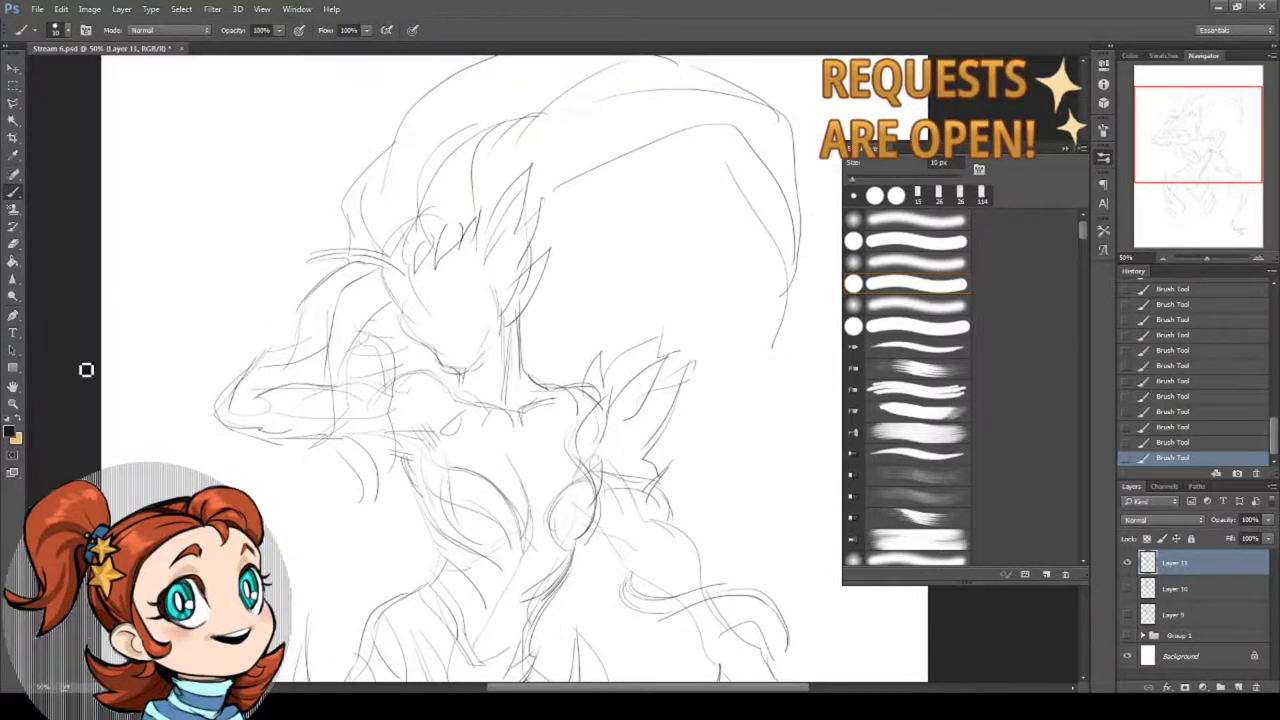
- Zoom to 100% on the upper body and redraw the raised arm's elbow and forearm contours
{"action": "left_click", "coordinate": [14, 403]}
{"action": "left_click", "coordinate": [438, 345]}
{"action": "left_click", "coordinate": [368, 288]}
{"action": "mouse_move", "coordinate": [368, 288]}
{"action": "left_mouse_down"}
{"action": "mouse_move", "coordinate": [351, 333]}
{"action": "mouse_move", "coordinate": [375, 269]}
{"action": "mouse_move", "coordinate": [461, 324]}
{"action": "mouse_move", "coordinate": [395, 310]}
{"action": "left_mouse_up"}
{"action": "key", "text": "b"}
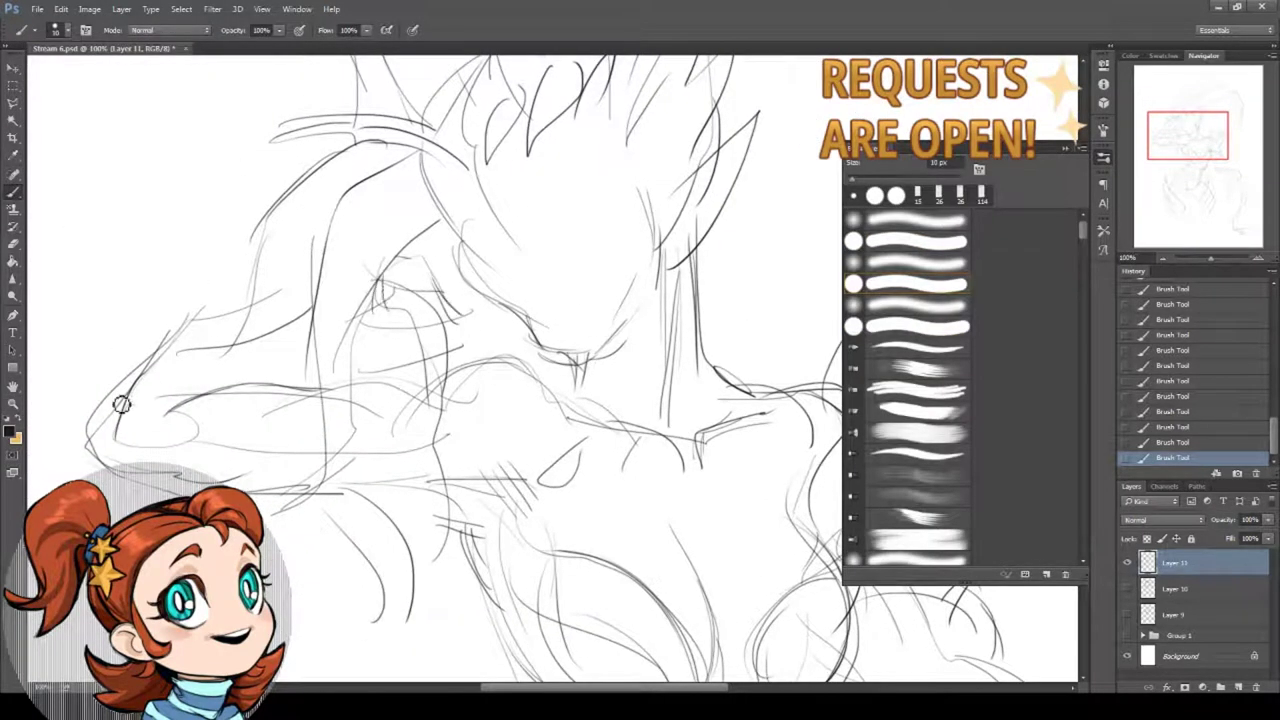
{"action": "left_click_drag", "start_coordinate": [79, 420], "coordinate": [166, 332]}
{"action": "left_click_drag", "start_coordinate": [125, 378], "coordinate": [267, 289]}
{"action": "mouse_move", "coordinate": [184, 318]}
{"action": "left_mouse_down"}
{"action": "mouse_move", "coordinate": [238, 315]}
{"action": "mouse_move", "coordinate": [280, 291]}
{"action": "left_mouse_up"}
- Sketch the raised hand beside the jaw with its curved back and long, pointed fingers
{"action": "mouse_move", "coordinate": [388, 277]}
{"action": "left_mouse_down"}
{"action": "mouse_move", "coordinate": [462, 280]}
{"action": "mouse_move", "coordinate": [446, 380]}
{"action": "mouse_move", "coordinate": [460, 466]}
{"action": "left_mouse_up"}
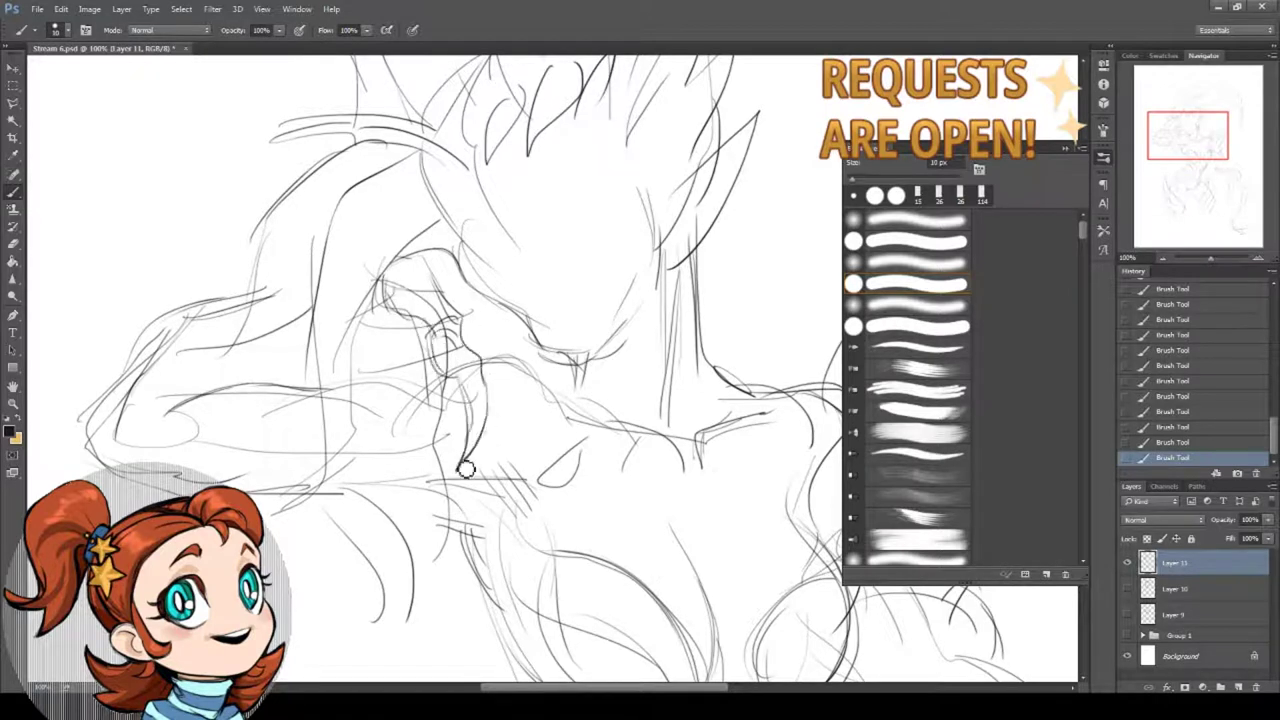
{"action": "mouse_move", "coordinate": [483, 362]}
{"action": "left_mouse_down"}
{"action": "mouse_move", "coordinate": [493, 307]}
{"action": "mouse_move", "coordinate": [519, 357]}
{"action": "mouse_move", "coordinate": [549, 377]}
{"action": "left_mouse_up"}
{"action": "left_click", "coordinate": [1172, 430]}
{"action": "left_click_drag", "start_coordinate": [397, 275], "coordinate": [458, 252]}
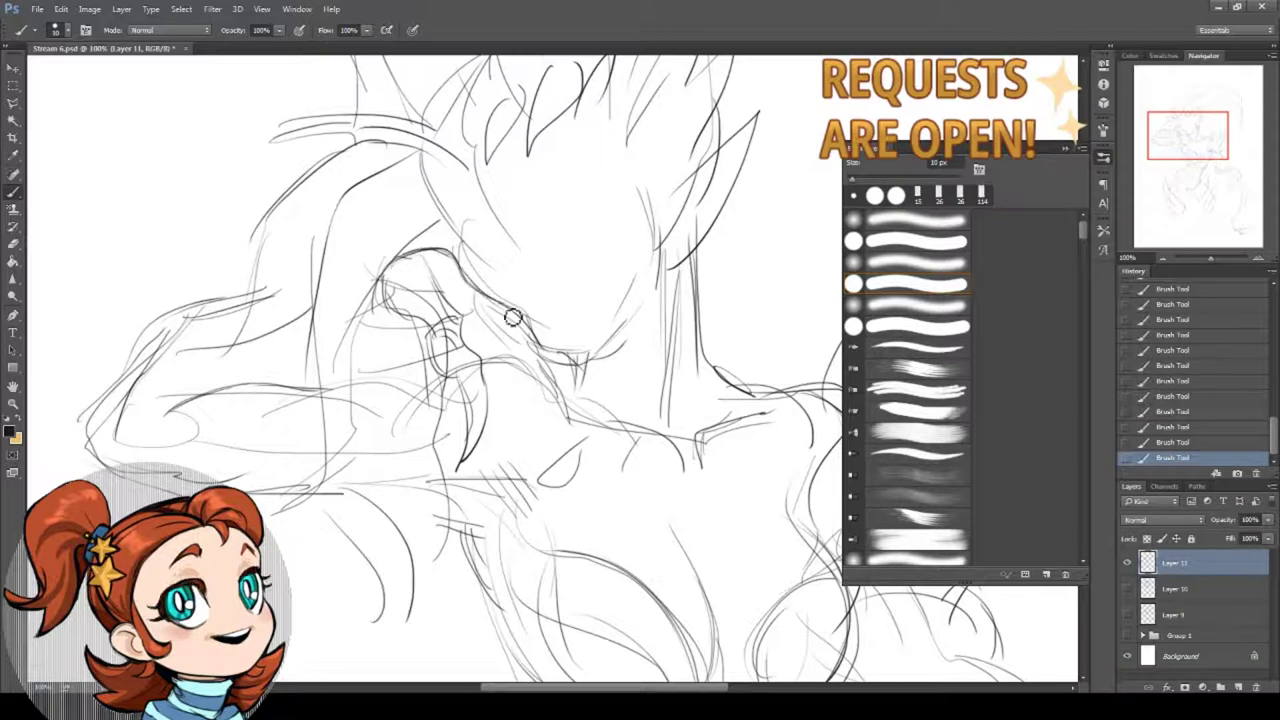
{"action": "left_click_drag", "start_coordinate": [563, 443], "coordinate": [562, 363]}
{"action": "left_click_drag", "start_coordinate": [462, 294], "coordinate": [458, 350]}
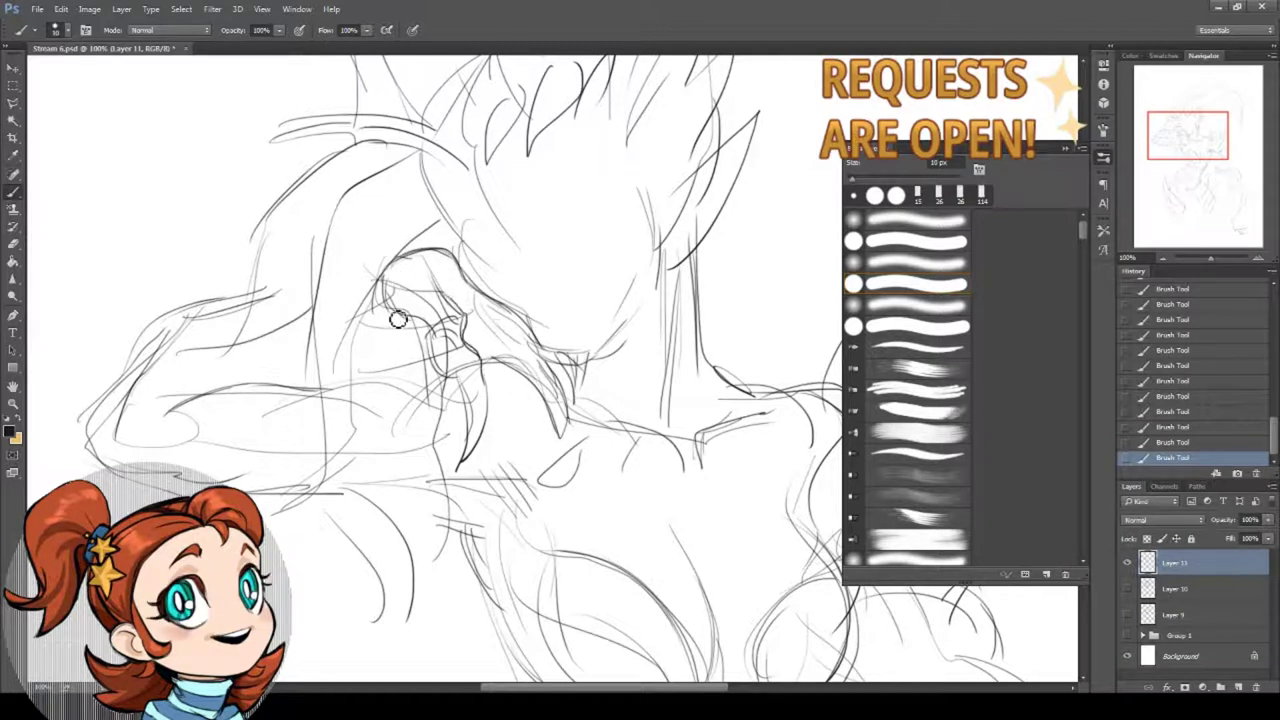
{"action": "left_click_drag", "start_coordinate": [271, 384], "coordinate": [391, 313]}
- Sketch both slanted eyes with irises and eyebrows below the bangs
{"action": "left_click_drag", "start_coordinate": [454, 208], "coordinate": [313, 303]}
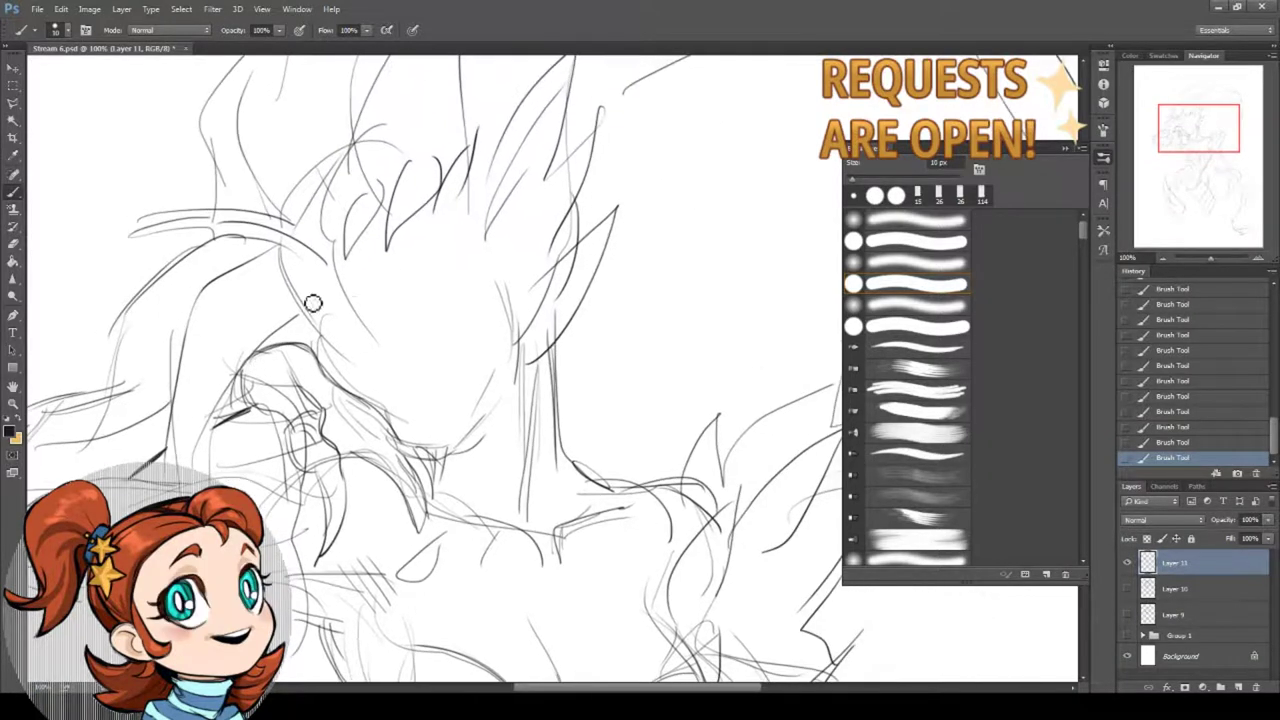
{"action": "left_click_drag", "start_coordinate": [361, 348], "coordinate": [306, 324]}
{"action": "mouse_move", "coordinate": [405, 335]}
{"action": "left_mouse_down"}
{"action": "mouse_move", "coordinate": [414, 314]}
{"action": "mouse_move", "coordinate": [453, 319]}
{"action": "mouse_move", "coordinate": [465, 274]}
{"action": "left_mouse_up"}
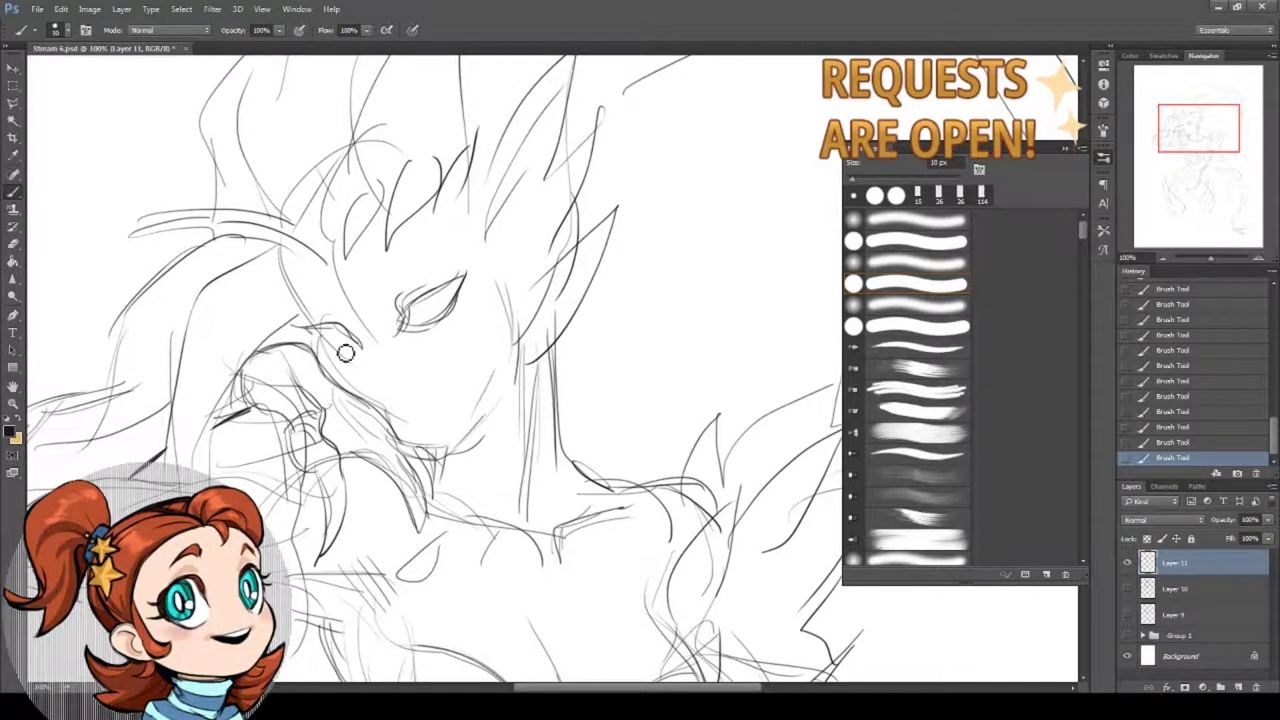
{"action": "left_click_drag", "start_coordinate": [308, 328], "coordinate": [362, 348]}
{"action": "mouse_move", "coordinate": [418, 302]}
{"action": "left_mouse_down"}
{"action": "mouse_move", "coordinate": [450, 305]}
{"action": "mouse_move", "coordinate": [441, 240]}
{"action": "left_mouse_up"}
{"action": "left_click_drag", "start_coordinate": [355, 340], "coordinate": [318, 326]}
{"action": "left_click_drag", "start_coordinate": [340, 319], "coordinate": [262, 305]}
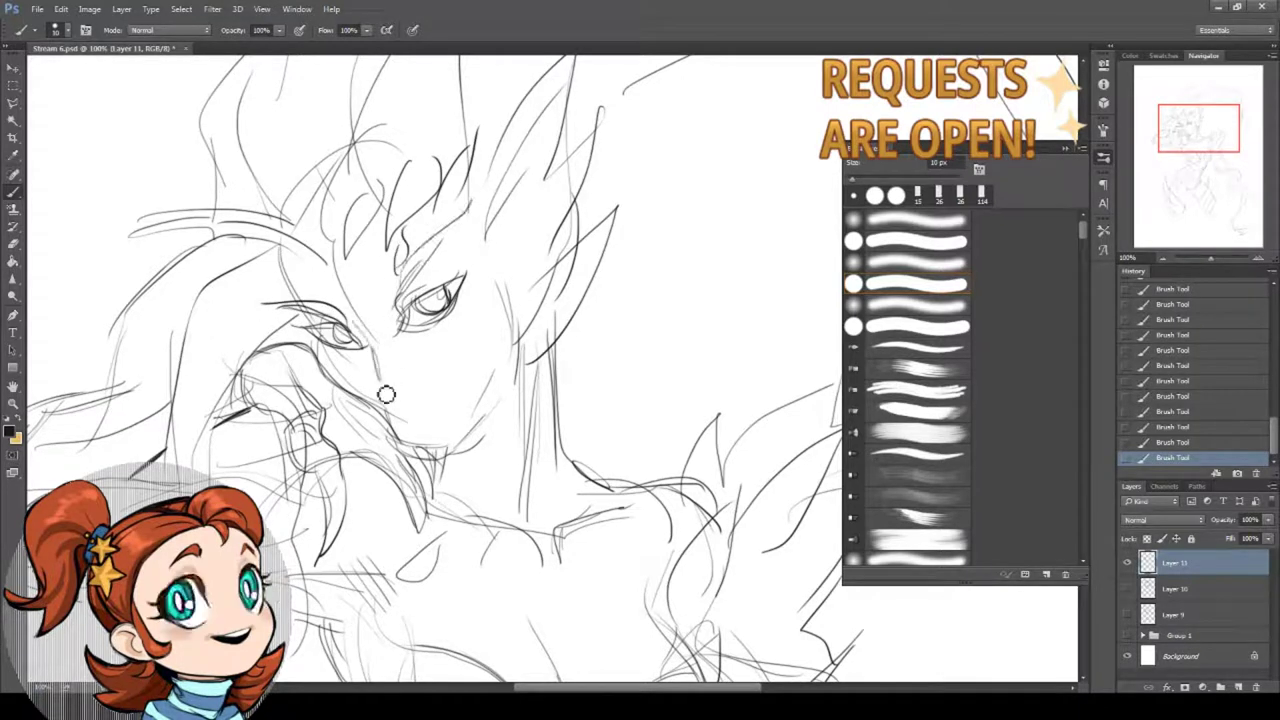
- Sketch the underside of the nose and the parted lips, and reinforce the slanted brow line above the eye
{"action": "left_click_drag", "start_coordinate": [380, 406], "coordinate": [412, 395]}
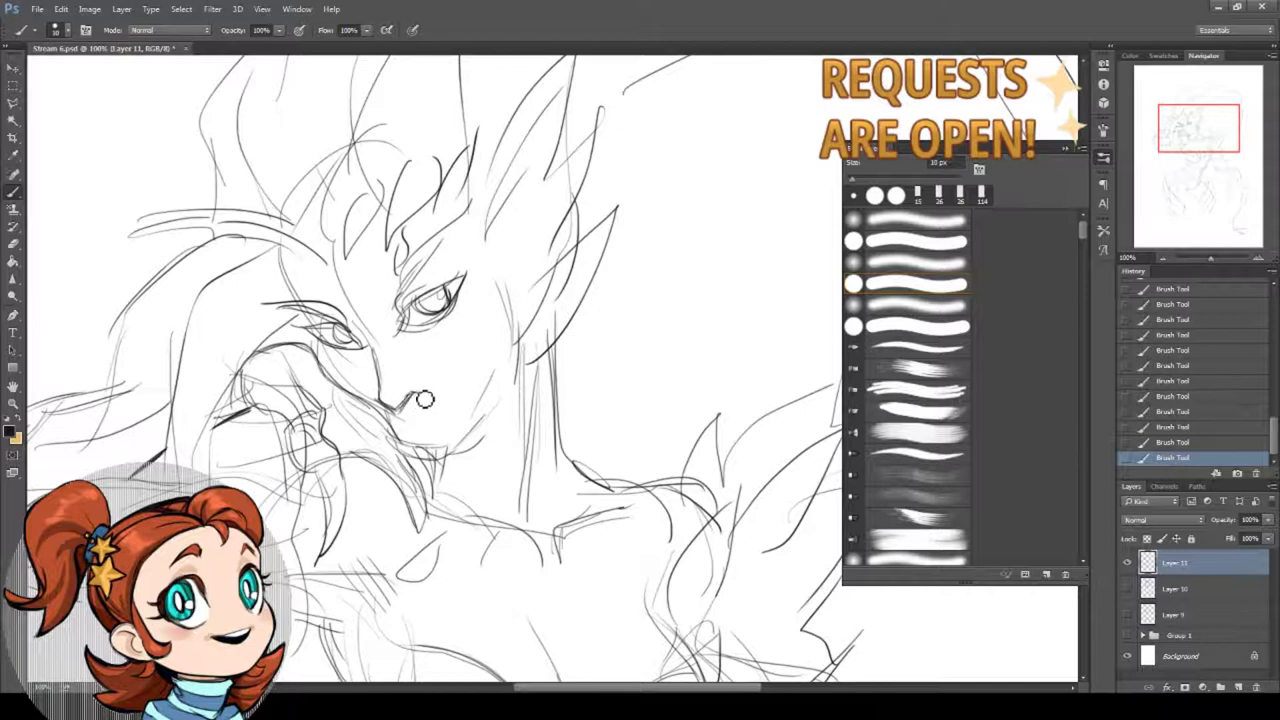
{"action": "left_click_drag", "start_coordinate": [387, 309], "coordinate": [436, 270]}
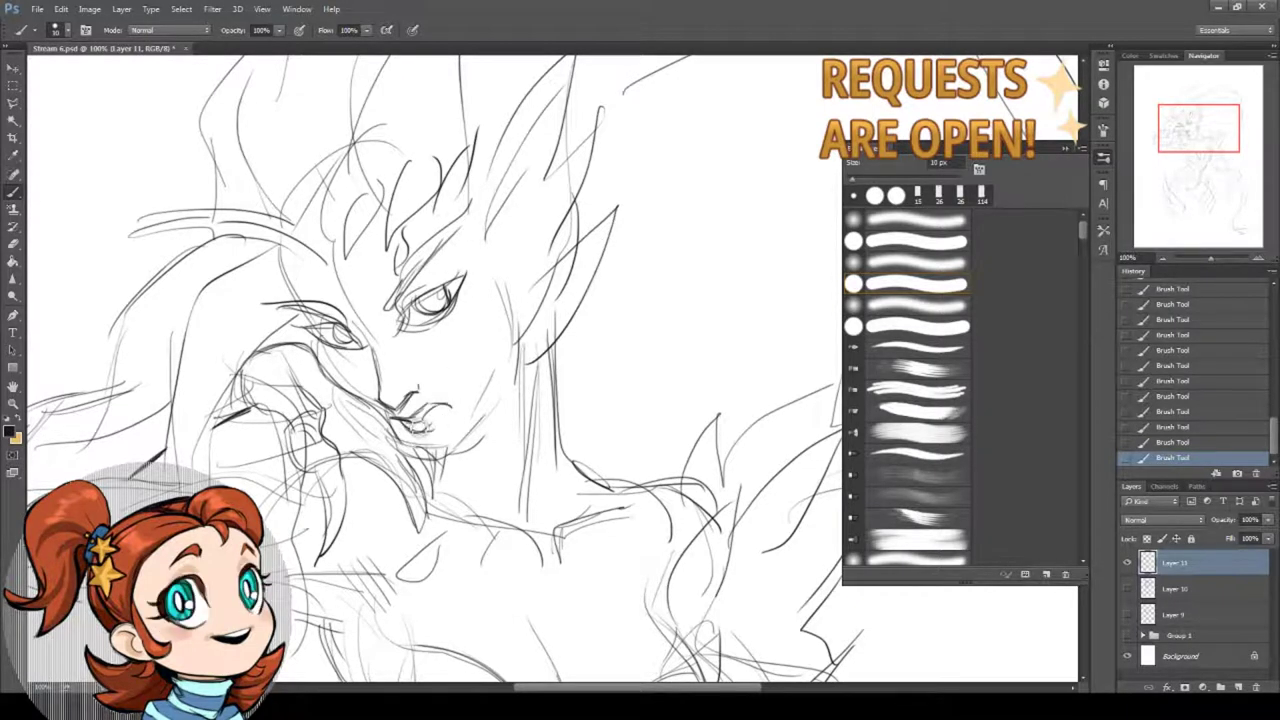
{"action": "left_click_drag", "start_coordinate": [430, 430], "coordinate": [466, 402]}
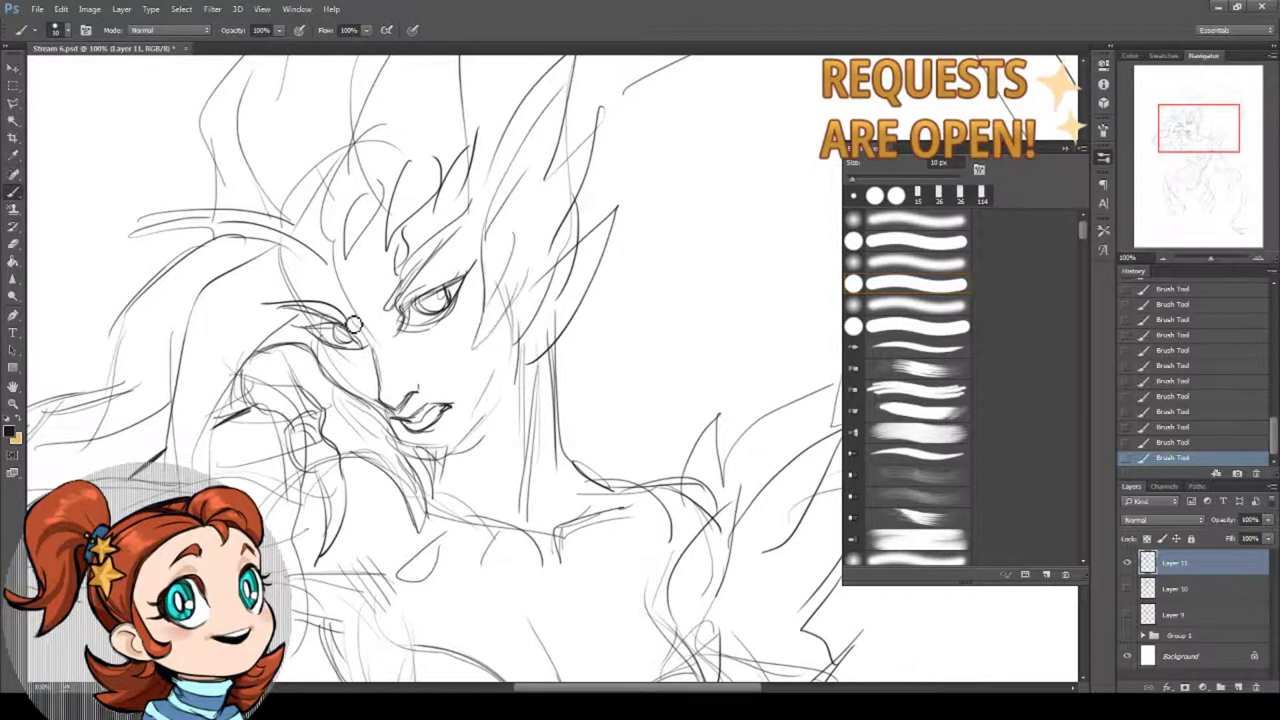
{"action": "key", "text": "ctrl+z"}
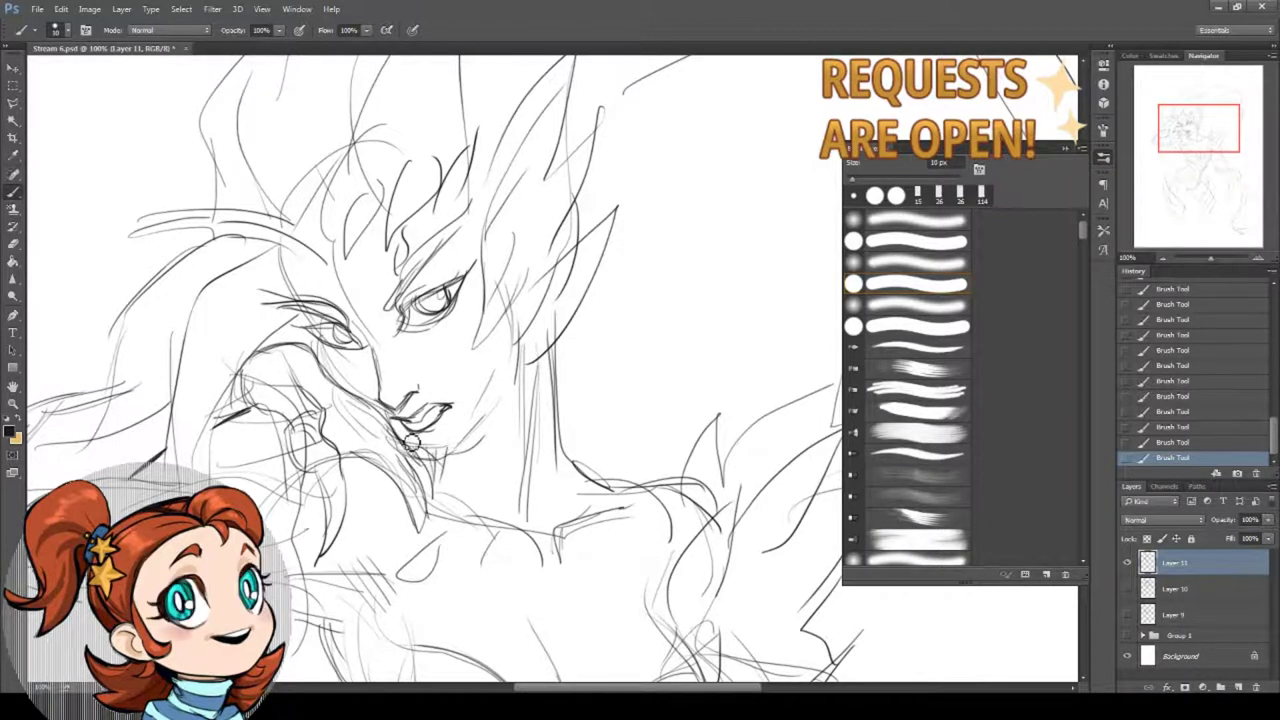
- Draw the pointed chin and darken the jawline from the chin up toward the ear
{"action": "mouse_move", "coordinate": [402, 436]}
{"action": "left_mouse_down"}
{"action": "mouse_move", "coordinate": [423, 449]}
{"action": "mouse_move", "coordinate": [422, 468]}
{"action": "left_mouse_up"}
{"action": "left_click_drag", "start_coordinate": [416, 426], "coordinate": [424, 415]}
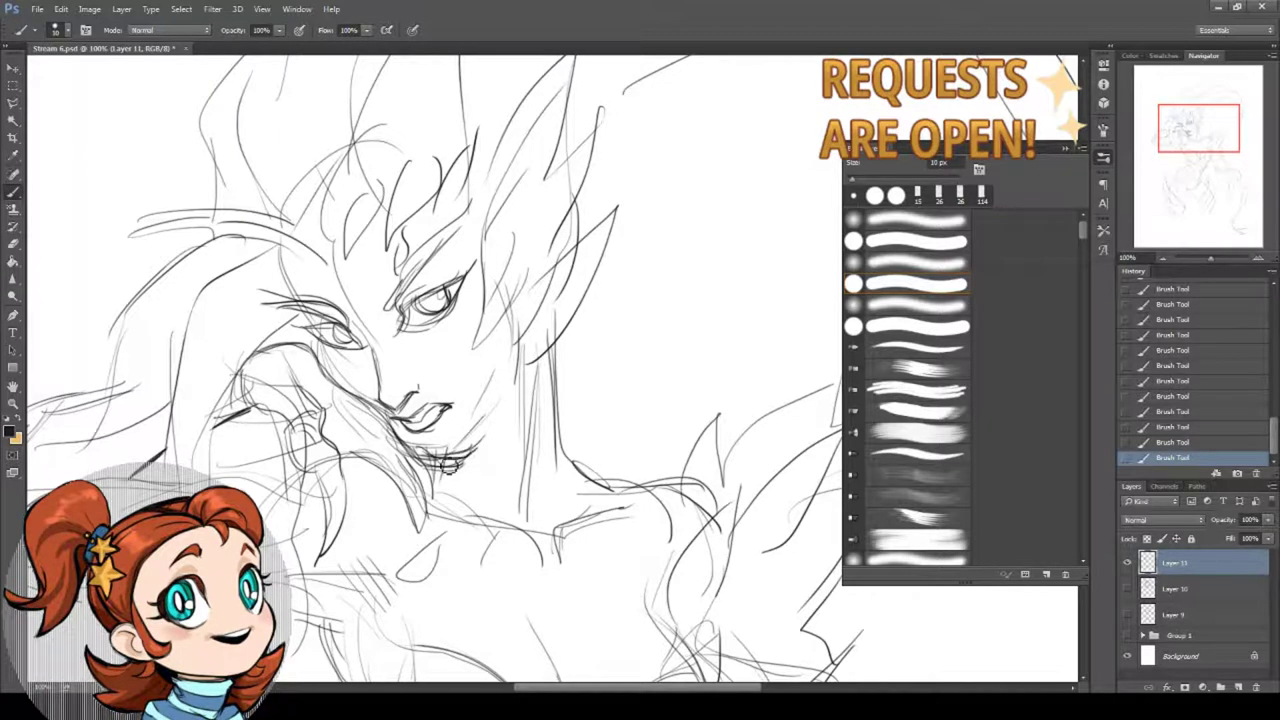
{"action": "left_click_drag", "start_coordinate": [466, 464], "coordinate": [512, 374]}
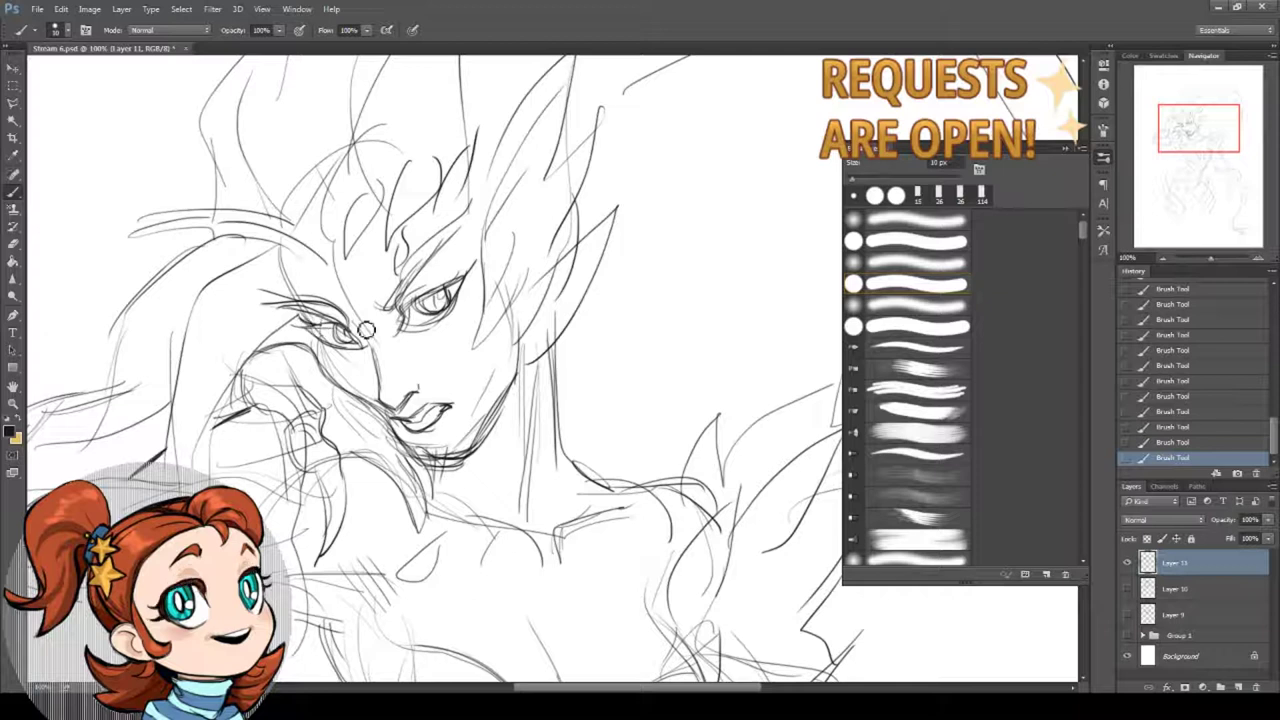
{"action": "left_click_drag", "start_coordinate": [426, 462], "coordinate": [519, 373]}
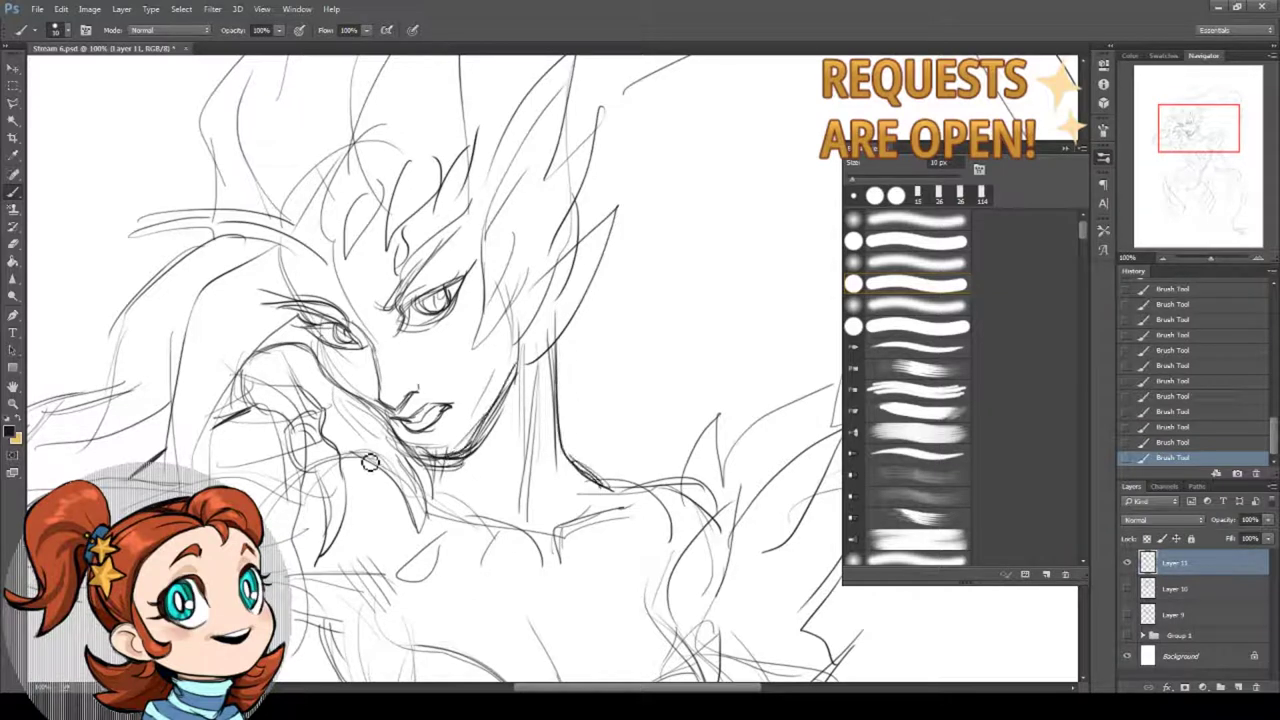
- Reinforce the knuckle and finger contours of the hand beside the jaw
{"action": "left_click", "coordinate": [1160, 427]}
{"action": "left_click_drag", "start_coordinate": [330, 423], "coordinate": [370, 465]}
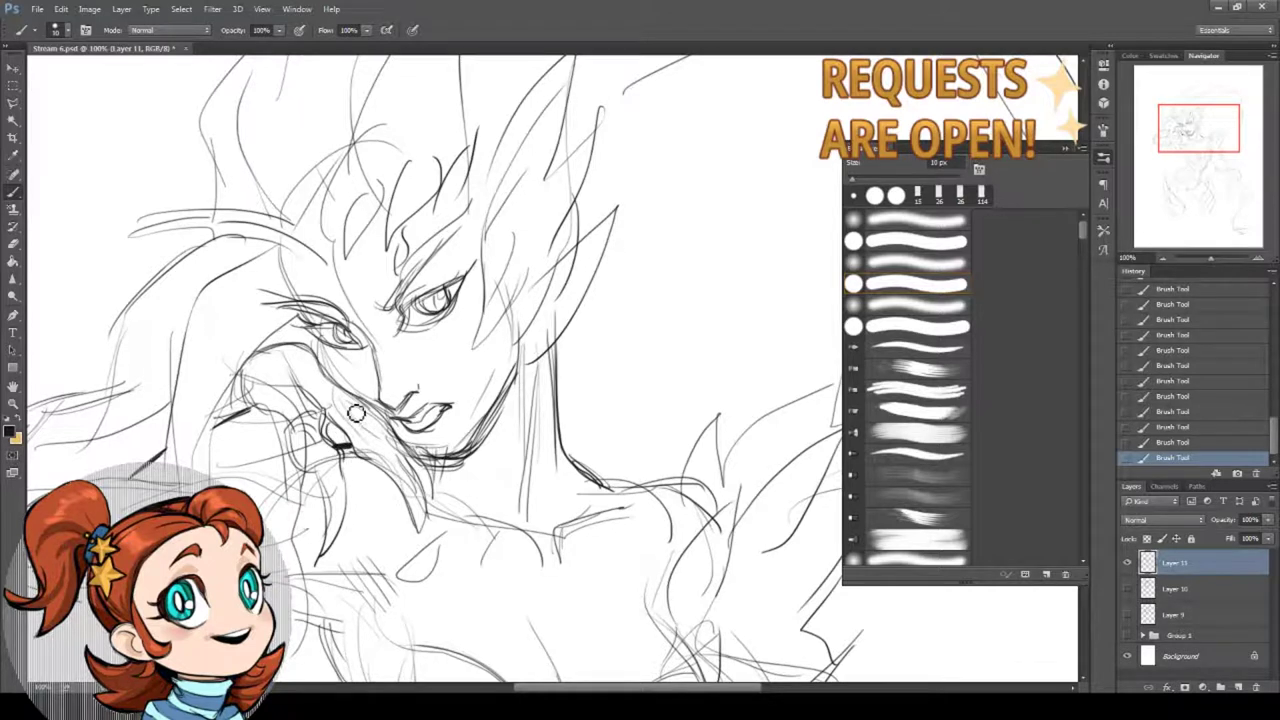
{"action": "mouse_move", "coordinate": [356, 413]}
{"action": "left_mouse_down"}
{"action": "mouse_move", "coordinate": [399, 451]}
{"action": "mouse_move", "coordinate": [436, 536]}
{"action": "mouse_move", "coordinate": [390, 371]}
{"action": "left_mouse_up"}
{"action": "left_click_drag", "start_coordinate": [428, 425], "coordinate": [446, 464]}
- Add a round spiral earring, leaf-shaped ornaments along the collar and flowing hair strands behind the pointed ear
{"action": "mouse_move", "coordinate": [448, 406]}
{"action": "left_mouse_down"}
{"action": "mouse_move", "coordinate": [479, 453]}
{"action": "mouse_move", "coordinate": [531, 460]}
{"action": "mouse_move", "coordinate": [528, 472]}
{"action": "left_mouse_up"}
{"action": "mouse_move", "coordinate": [500, 196]}
{"action": "left_mouse_down"}
{"action": "mouse_move", "coordinate": [531, 220]}
{"action": "mouse_move", "coordinate": [488, 238]}
{"action": "left_mouse_up"}
{"action": "mouse_move", "coordinate": [366, 196]}
{"action": "left_mouse_down"}
{"action": "mouse_move", "coordinate": [385, 501]}
{"action": "mouse_move", "coordinate": [212, 553]}
{"action": "left_mouse_up"}
{"action": "left_click_drag", "start_coordinate": [388, 426], "coordinate": [467, 353]}
{"action": "left_click_drag", "start_coordinate": [388, 398], "coordinate": [616, 226]}
{"action": "mouse_move", "coordinate": [558, 251]}
{"action": "left_mouse_down"}
{"action": "mouse_move", "coordinate": [517, 369]}
{"action": "mouse_move", "coordinate": [417, 470]}
{"action": "mouse_move", "coordinate": [556, 398]}
{"action": "left_mouse_up"}
{"action": "left_click_drag", "start_coordinate": [553, 410], "coordinate": [374, 558]}
{"action": "mouse_move", "coordinate": [291, 442]}
{"action": "left_mouse_down"}
{"action": "mouse_move", "coordinate": [433, 302]}
{"action": "mouse_move", "coordinate": [475, 288]}
{"action": "left_mouse_up"}
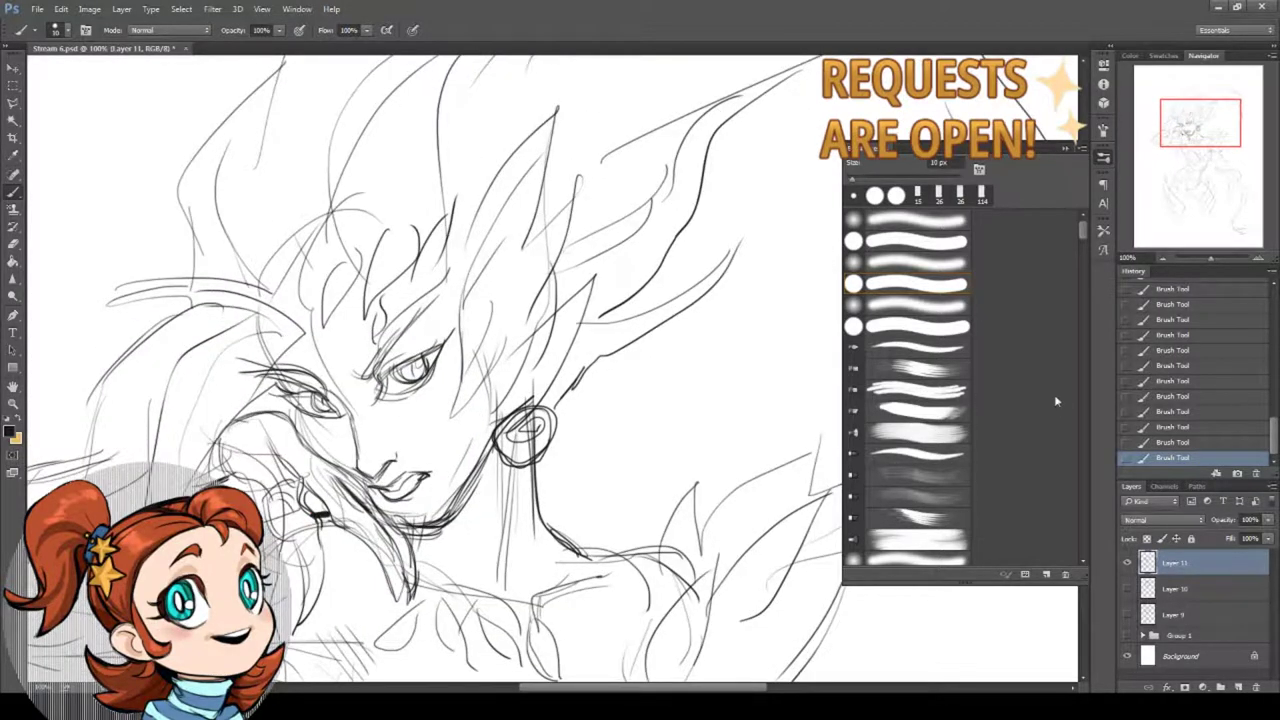
- Redraw the raised arm's bent elbow and forearm contours, and add pointed feather shapes hanging beneath the arm
{"action": "mouse_move", "coordinate": [234, 414]}
{"action": "left_mouse_down"}
{"action": "mouse_move", "coordinate": [211, 455]}
{"action": "mouse_move", "coordinate": [488, 269]}
{"action": "left_mouse_up"}
{"action": "left_click_drag", "start_coordinate": [323, 295], "coordinate": [233, 369]}
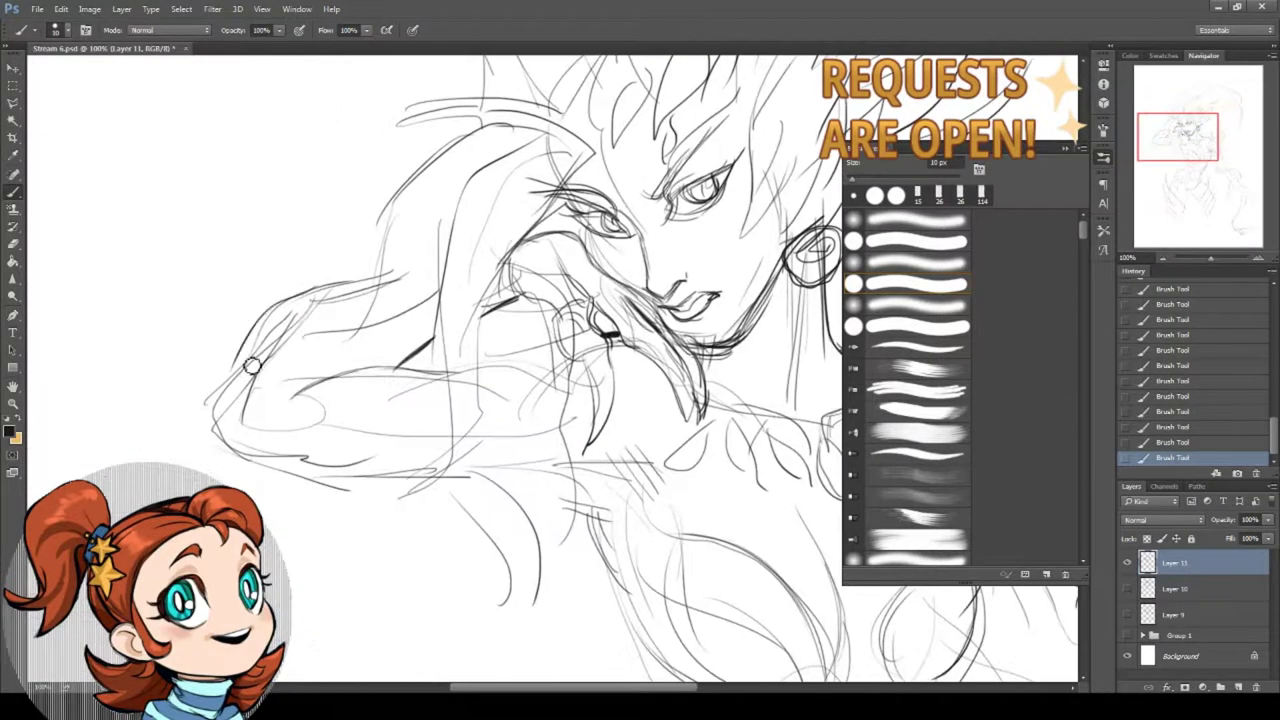
{"action": "left_click_drag", "start_coordinate": [267, 311], "coordinate": [191, 414]}
{"action": "left_click_drag", "start_coordinate": [226, 458], "coordinate": [351, 483]}
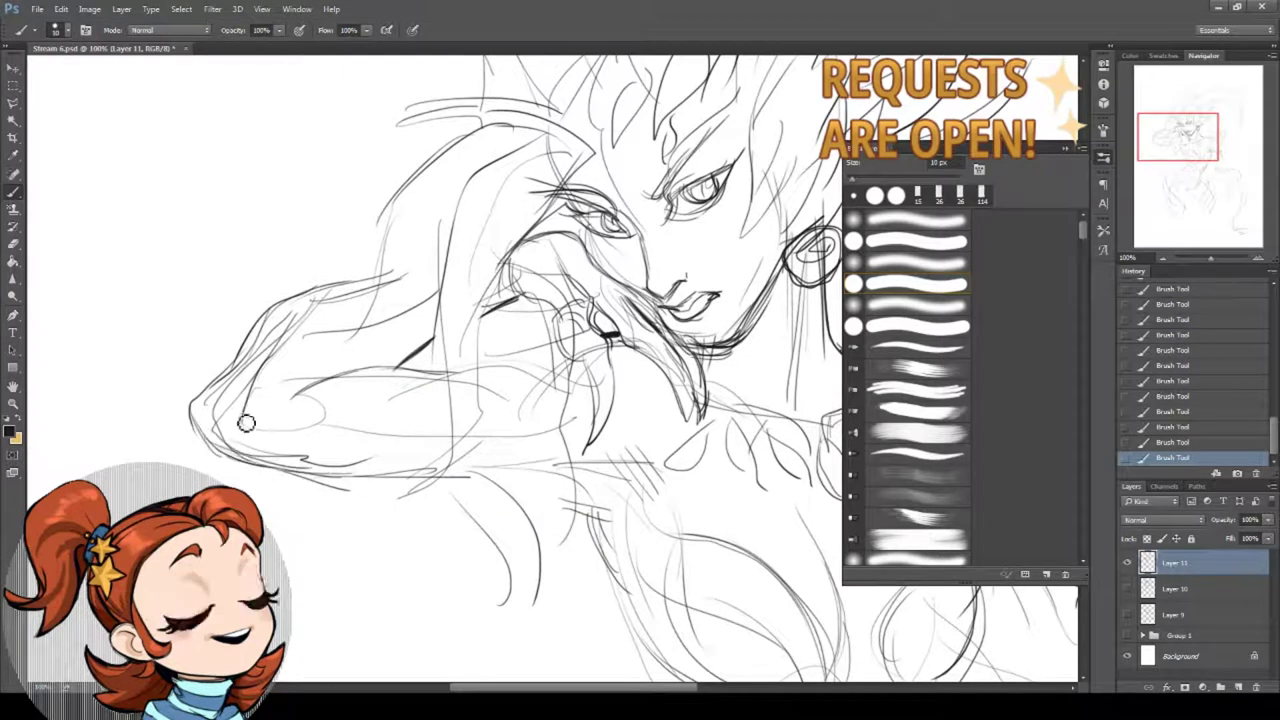
{"action": "mouse_move", "coordinate": [249, 423]}
{"action": "left_mouse_down"}
{"action": "mouse_move", "coordinate": [309, 466]}
{"action": "mouse_move", "coordinate": [470, 504]}
{"action": "mouse_move", "coordinate": [372, 391]}
{"action": "mouse_move", "coordinate": [358, 472]}
{"action": "mouse_move", "coordinate": [385, 409]}
{"action": "left_mouse_up"}
{"action": "left_click_drag", "start_coordinate": [362, 377], "coordinate": [411, 498]}
{"action": "left_click_drag", "start_coordinate": [408, 501], "coordinate": [465, 392]}
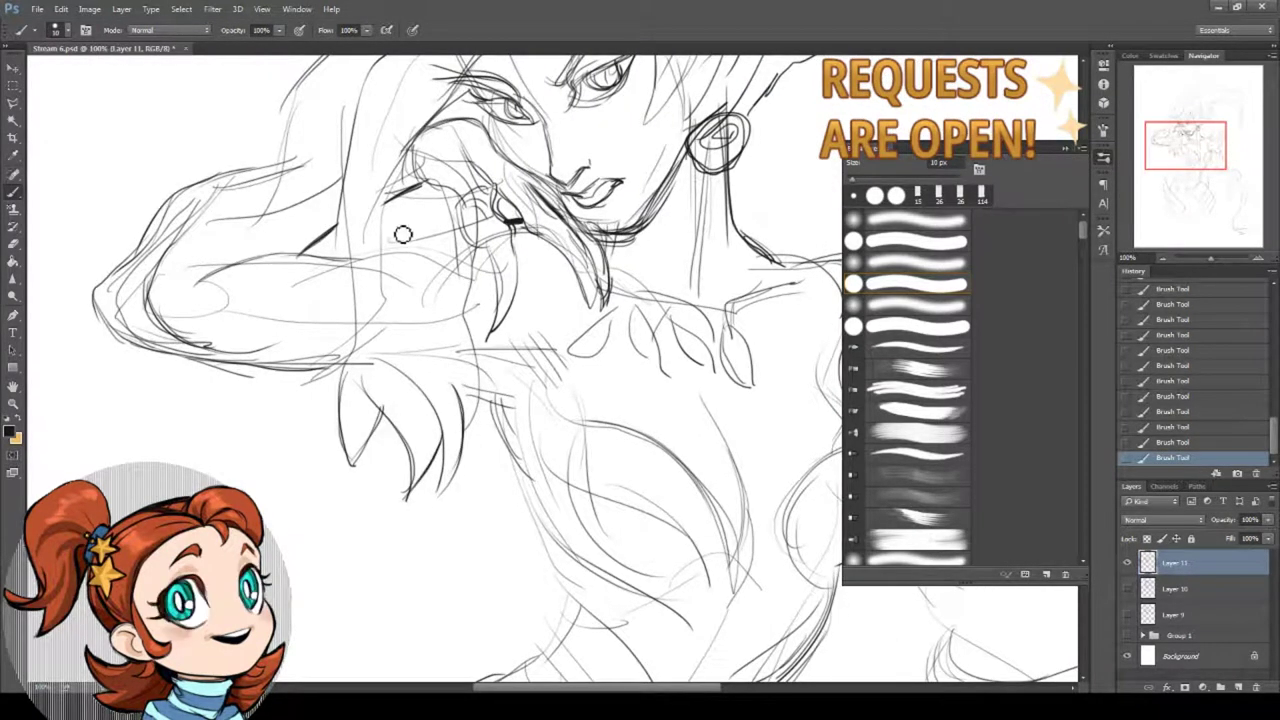
- Draw long hair locks falling across the raised arm with a curled, pointed tip, and darken the forearm line behind them
{"action": "left_click_drag", "start_coordinate": [412, 189], "coordinate": [381, 247]}
{"action": "mouse_move", "coordinate": [361, 310]}
{"action": "left_mouse_down"}
{"action": "mouse_move", "coordinate": [271, 334]}
{"action": "mouse_move", "coordinate": [368, 312]}
{"action": "left_mouse_up"}
{"action": "left_click_drag", "start_coordinate": [404, 188], "coordinate": [389, 284]}
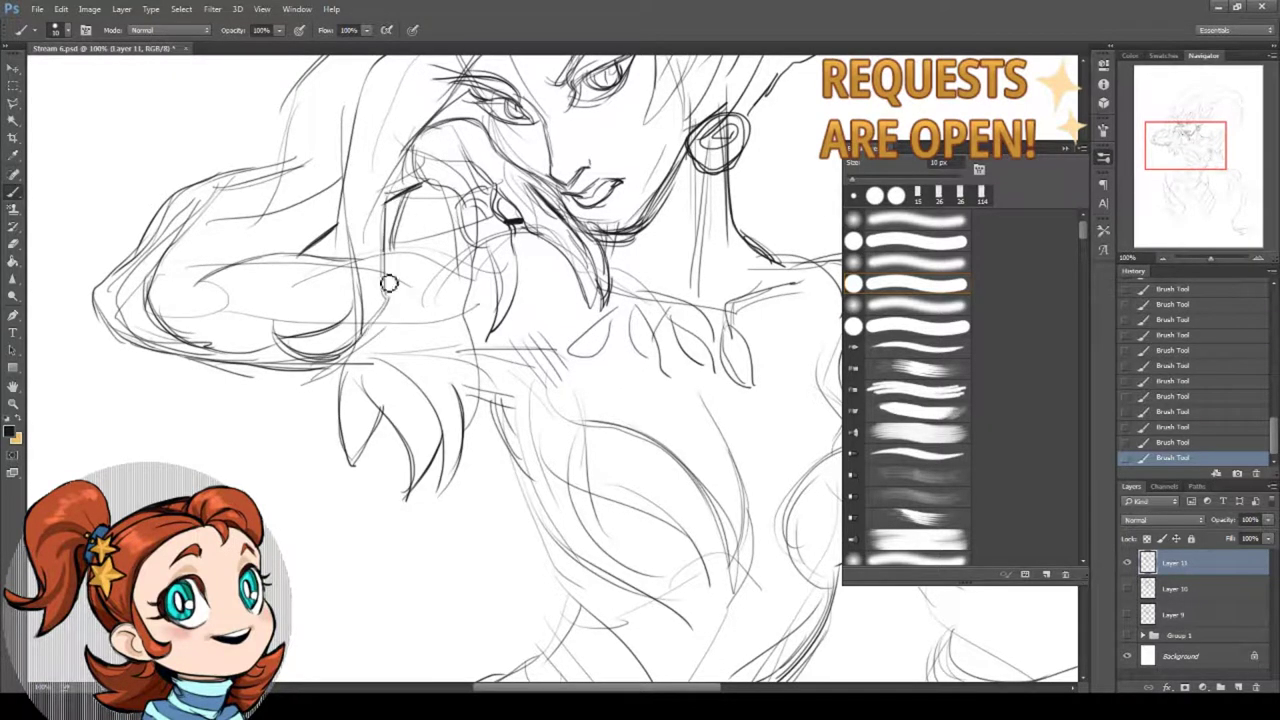
{"action": "mouse_move", "coordinate": [324, 167]}
{"action": "left_mouse_down"}
{"action": "mouse_move", "coordinate": [340, 310]}
{"action": "mouse_move", "coordinate": [234, 360]}
{"action": "left_mouse_up"}
{"action": "left_click_drag", "start_coordinate": [234, 352], "coordinate": [284, 334]}
{"action": "left_click_drag", "start_coordinate": [324, 214], "coordinate": [292, 347]}
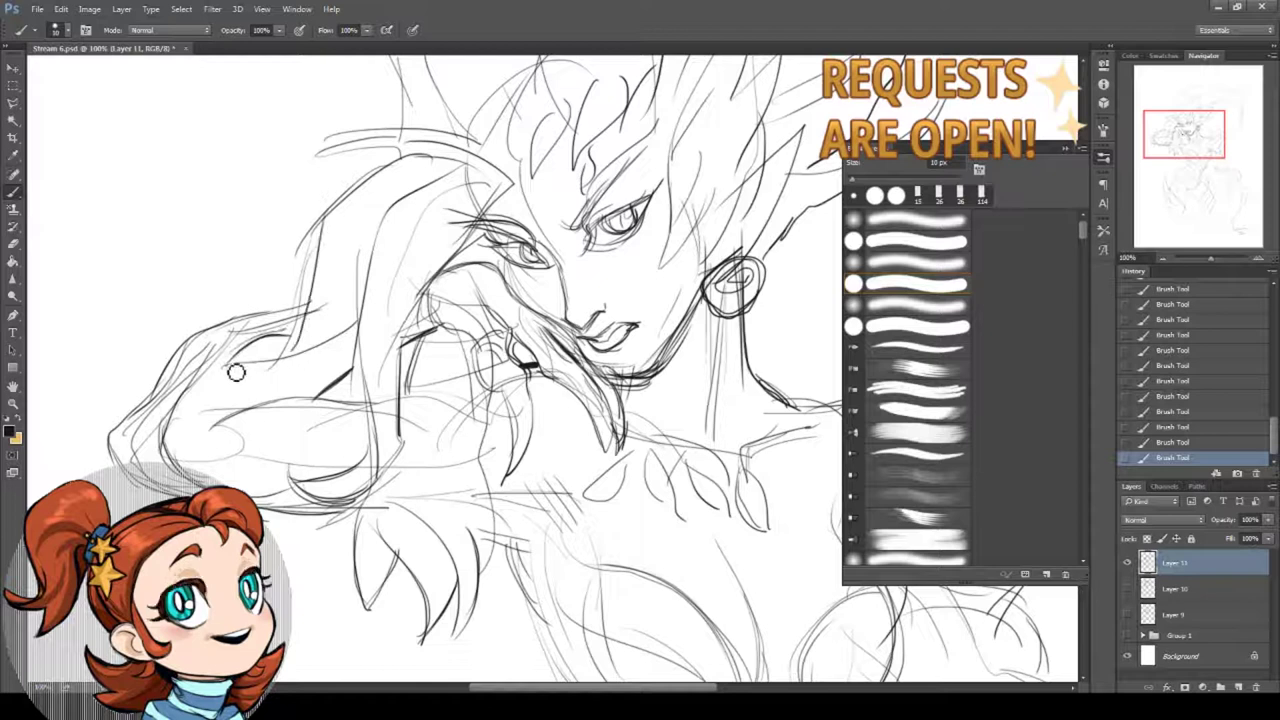
{"action": "left_click_drag", "start_coordinate": [380, 210], "coordinate": [375, 442]}
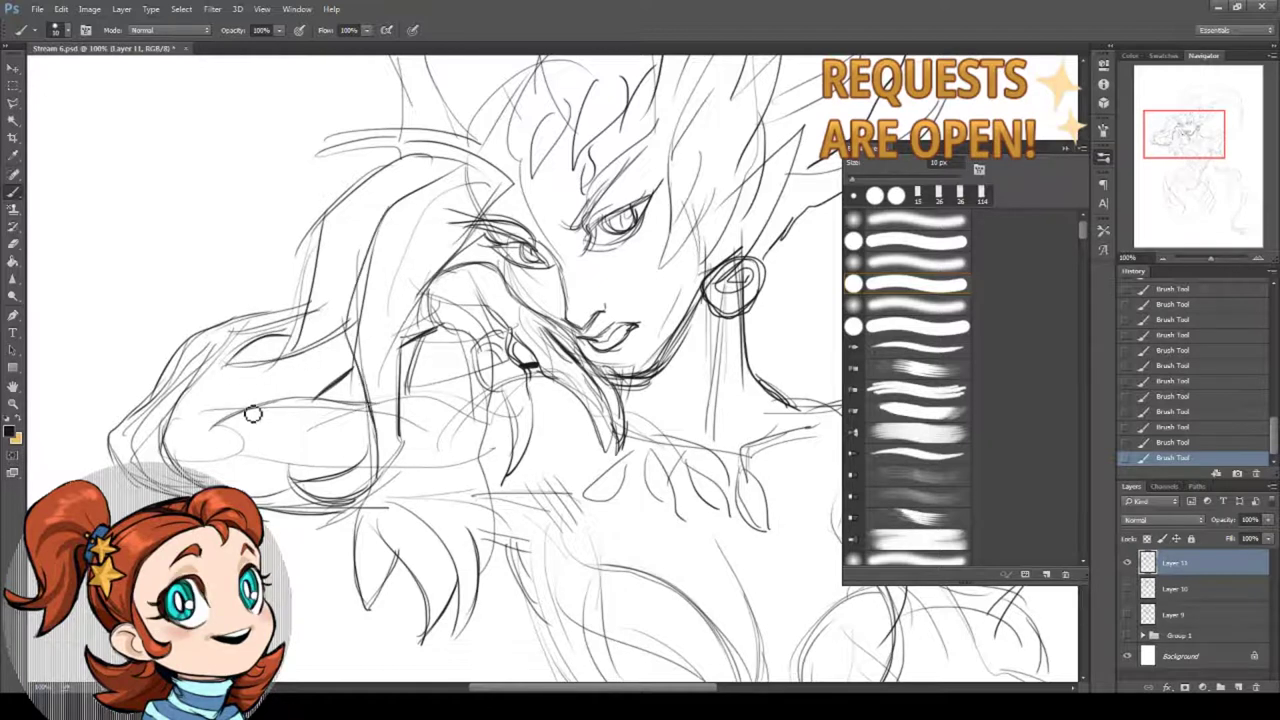
{"action": "left_click_drag", "start_coordinate": [298, 412], "coordinate": [375, 396]}
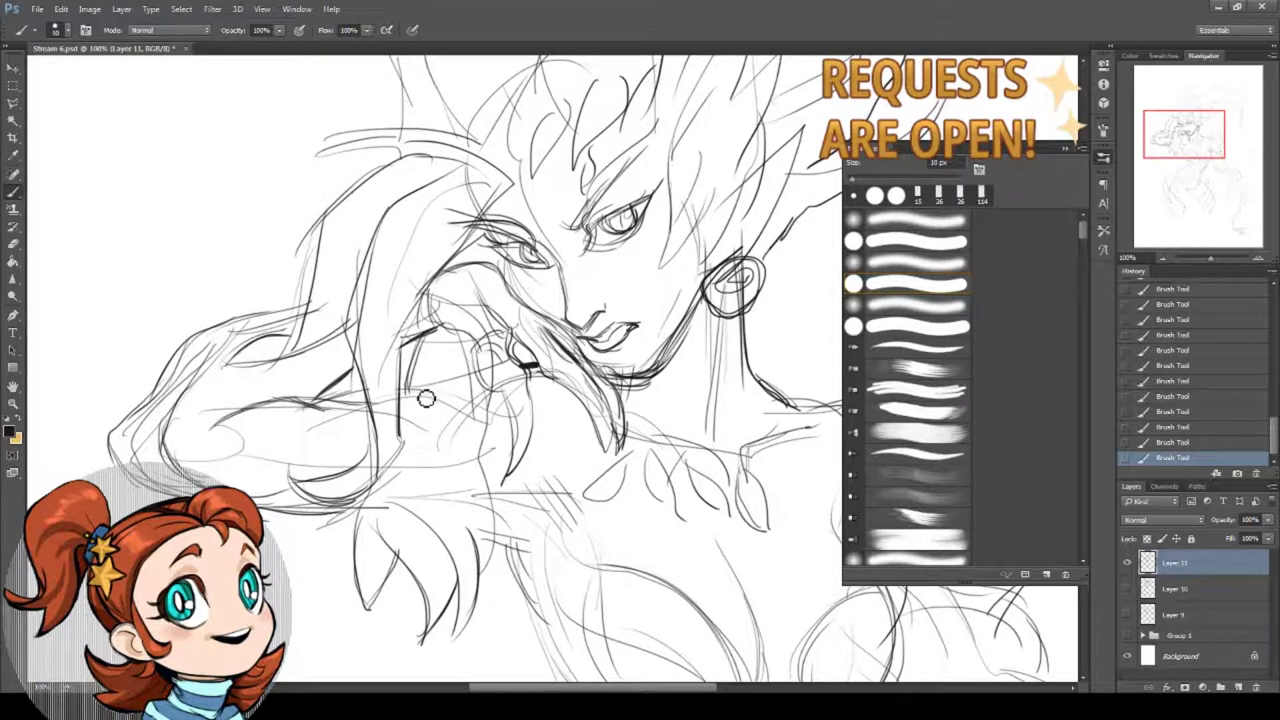
- Erase the stray construction lines on the arm, inside the raised hand and around the chin with a 32 px eraser
{"action": "key", "text": "e"}
{"action": "right_click", "coordinate": [366, 408]}
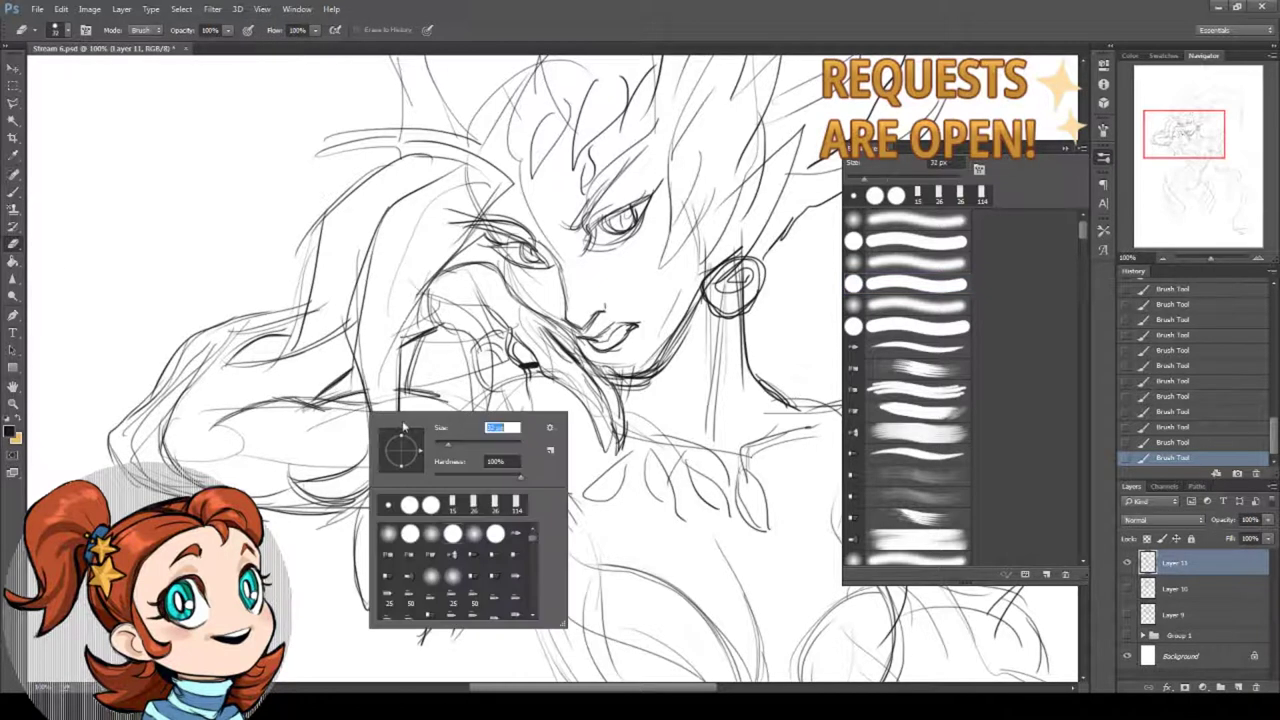
{"action": "key", "text": "Return"}
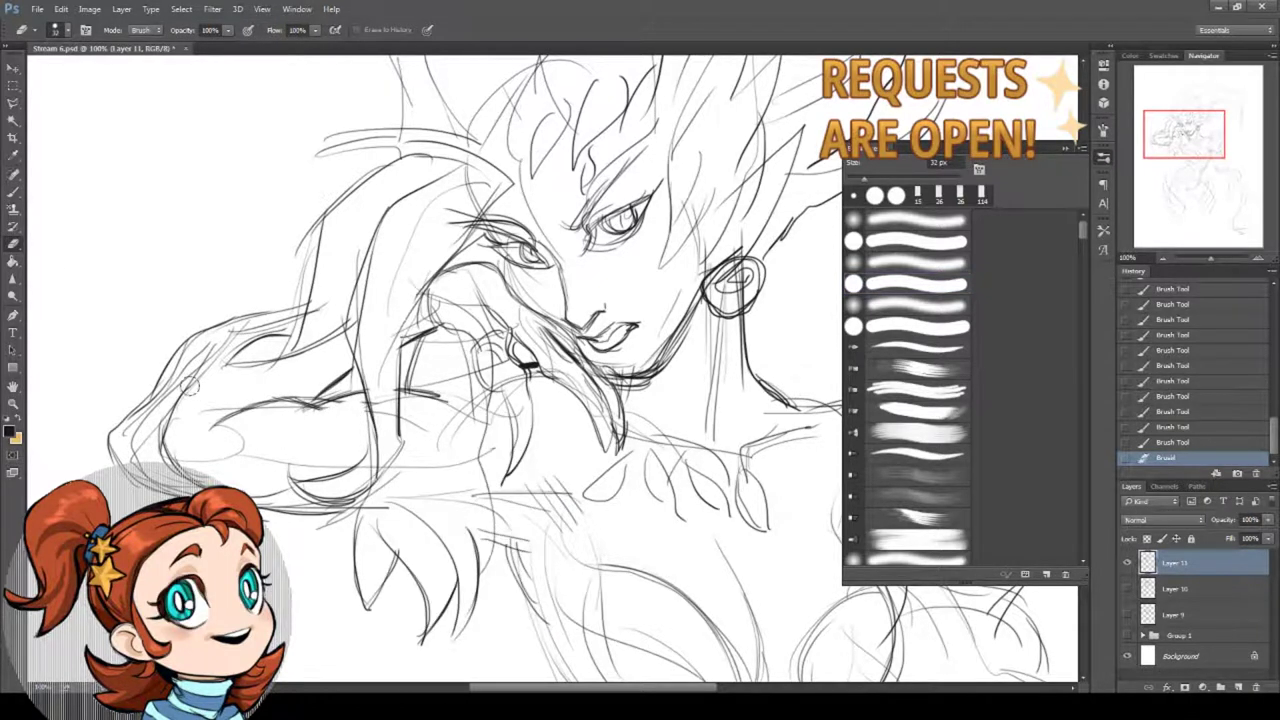
{"action": "left_click_drag", "start_coordinate": [190, 386], "coordinate": [220, 352]}
{"action": "mouse_move", "coordinate": [449, 299]}
{"action": "left_mouse_down"}
{"action": "mouse_move", "coordinate": [480, 318]}
{"action": "mouse_move", "coordinate": [508, 378]}
{"action": "left_mouse_up"}
{"action": "left_click_drag", "start_coordinate": [500, 376], "coordinate": [506, 384]}
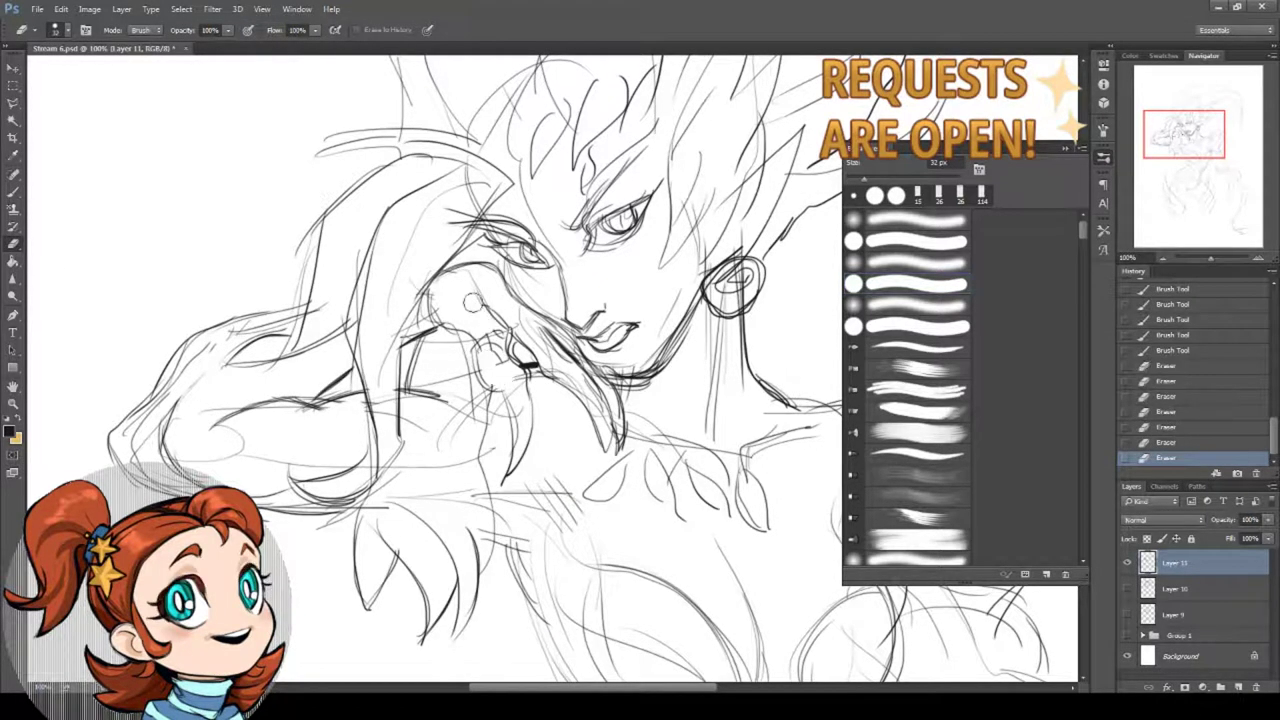
{"action": "mouse_move", "coordinate": [472, 302]}
{"action": "left_mouse_down"}
{"action": "mouse_move", "coordinate": [370, 331]}
{"action": "mouse_move", "coordinate": [392, 431]}
{"action": "left_mouse_up"}
{"action": "left_click_drag", "start_coordinate": [465, 327], "coordinate": [431, 259]}
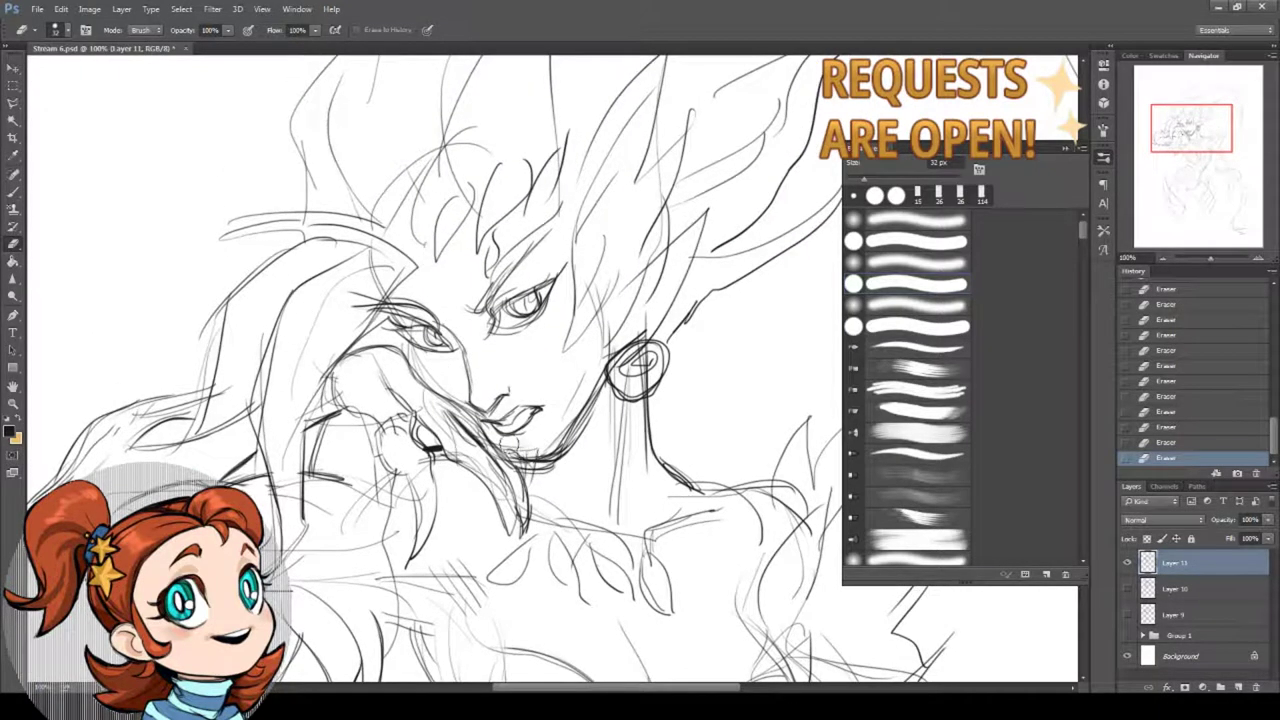
{"action": "mouse_move", "coordinate": [510, 455]}
{"action": "left_mouse_down"}
{"action": "mouse_move", "coordinate": [550, 456]}
{"action": "mouse_move", "coordinate": [560, 437]}
{"action": "mouse_move", "coordinate": [514, 459]}
{"action": "left_mouse_up"}
- Redraw the chin and lower jaw as a clean contour with the 10 px brush
{"action": "left_click", "coordinate": [13, 191]}
{"action": "left_click_drag", "start_coordinate": [508, 455], "coordinate": [562, 454]}
{"action": "left_click_drag", "start_coordinate": [534, 463], "coordinate": [576, 440]}
{"action": "left_click_drag", "start_coordinate": [552, 456], "coordinate": [582, 426]}
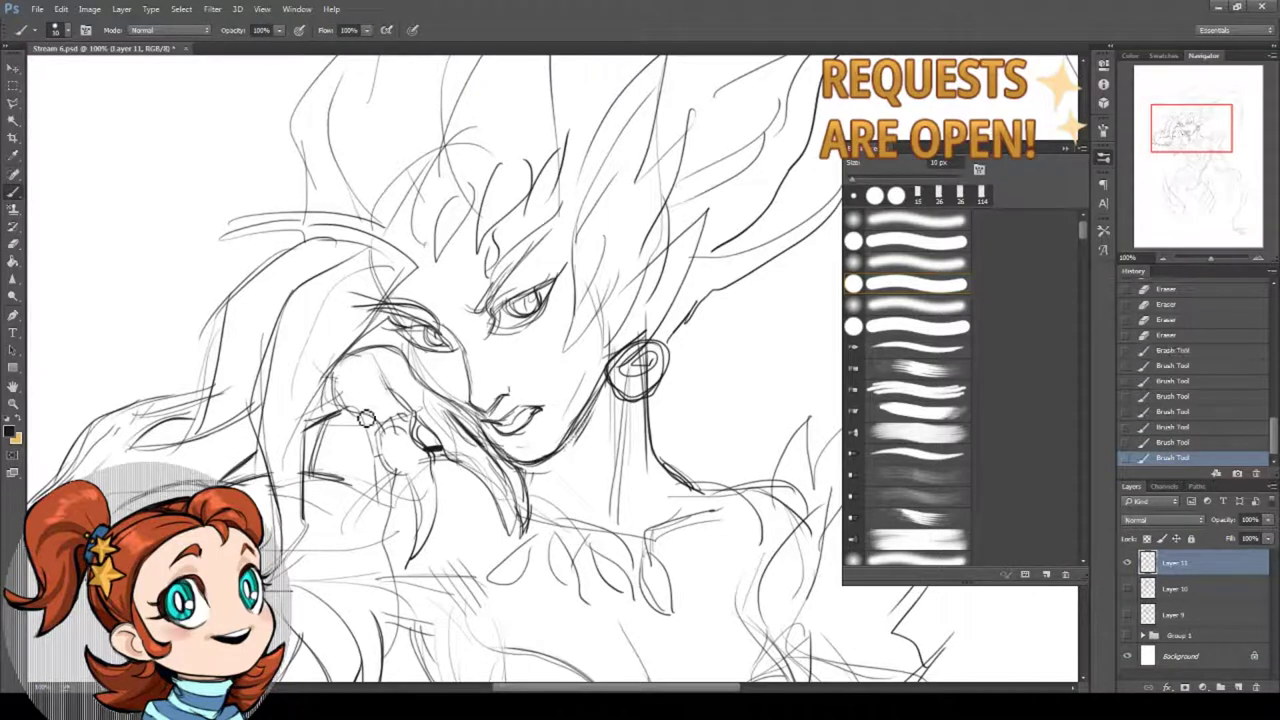
- Darken the hand's long, claw-like fingers and add short curved strokes beside the wrist
{"action": "mouse_move", "coordinate": [366, 418]}
{"action": "left_mouse_down"}
{"action": "mouse_move", "coordinate": [395, 485]}
{"action": "mouse_move", "coordinate": [428, 500]}
{"action": "mouse_move", "coordinate": [415, 560]}
{"action": "left_mouse_up"}
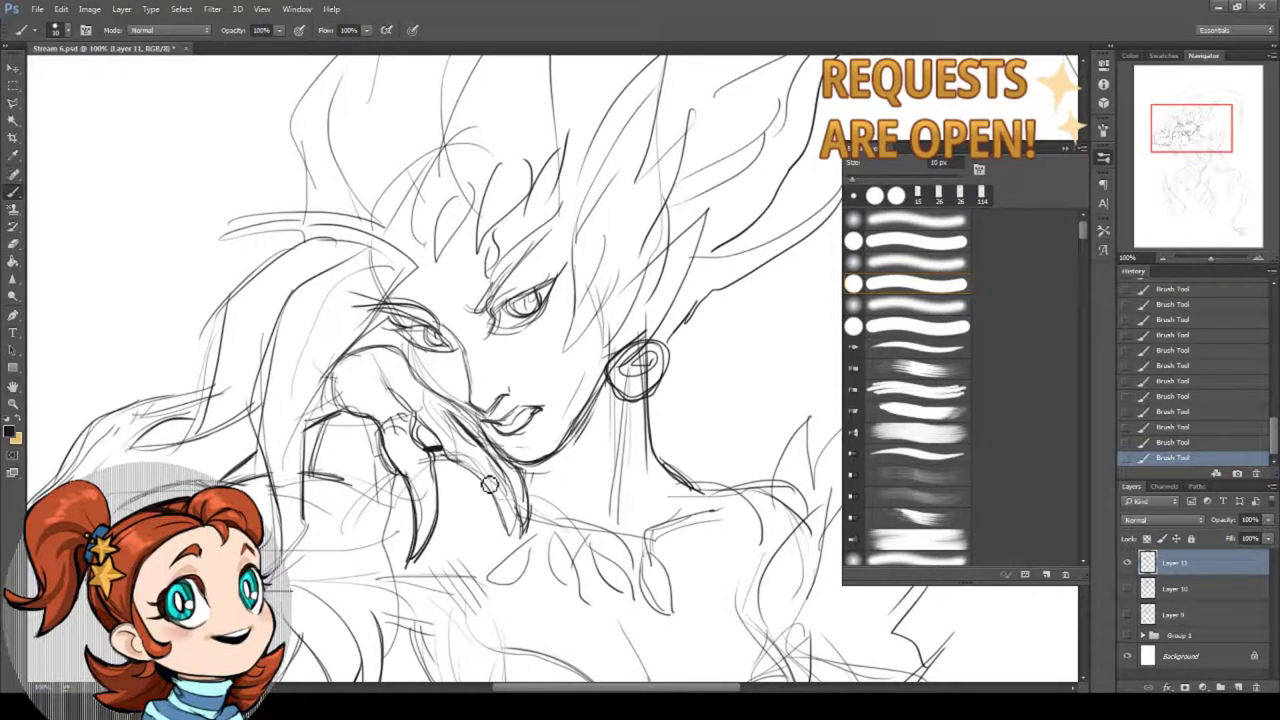
{"action": "left_click_drag", "start_coordinate": [450, 456], "coordinate": [509, 532]}
{"action": "left_click_drag", "start_coordinate": [441, 434], "coordinate": [464, 362]}
{"action": "mouse_move", "coordinate": [375, 392]}
{"action": "left_mouse_down"}
{"action": "mouse_move", "coordinate": [368, 412]}
{"action": "mouse_move", "coordinate": [250, 414]}
{"action": "left_mouse_up"}
{"action": "left_click_drag", "start_coordinate": [418, 480], "coordinate": [375, 399]}
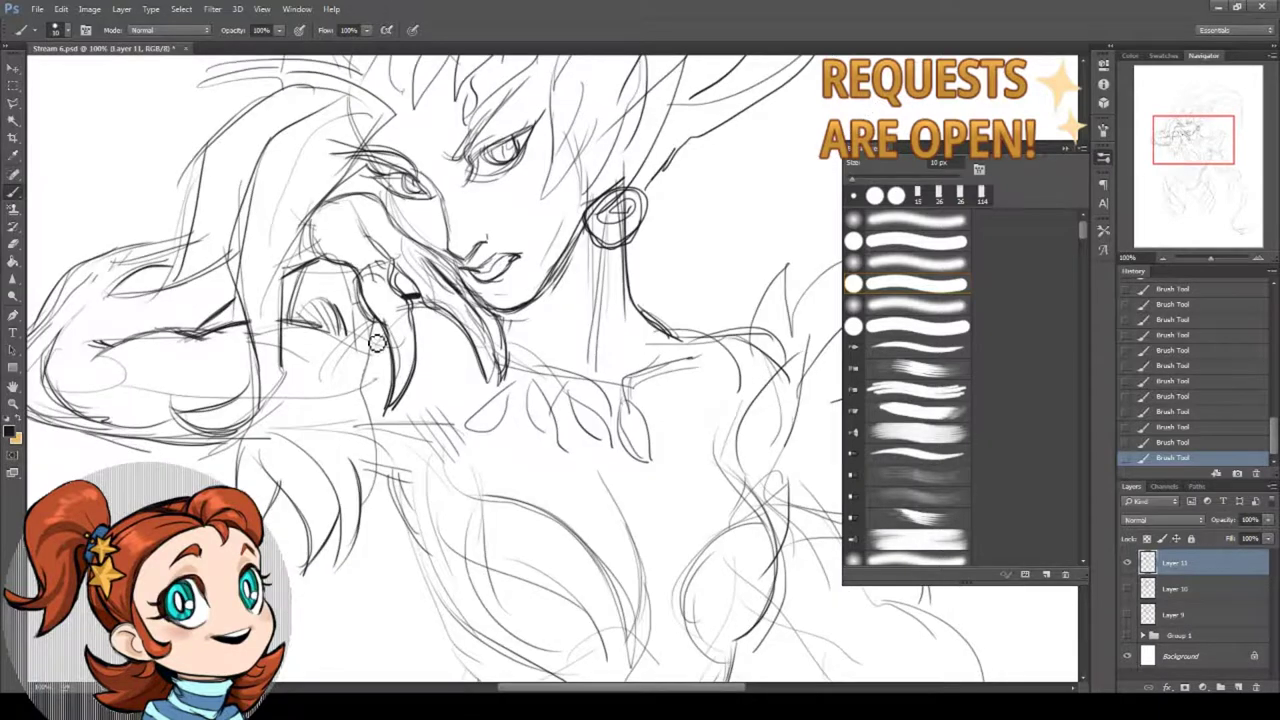
- Define the contour from the raised arm down the side of the torso and darken the chest outlines
{"action": "left_click_drag", "start_coordinate": [375, 335], "coordinate": [371, 378]}
{"action": "left_click_drag", "start_coordinate": [376, 334], "coordinate": [376, 478]}
{"action": "mouse_move", "coordinate": [368, 397]}
{"action": "left_mouse_down"}
{"action": "mouse_move", "coordinate": [378, 478]}
{"action": "mouse_move", "coordinate": [400, 480]}
{"action": "left_mouse_up"}
{"action": "left_click_drag", "start_coordinate": [434, 461], "coordinate": [338, 318]}
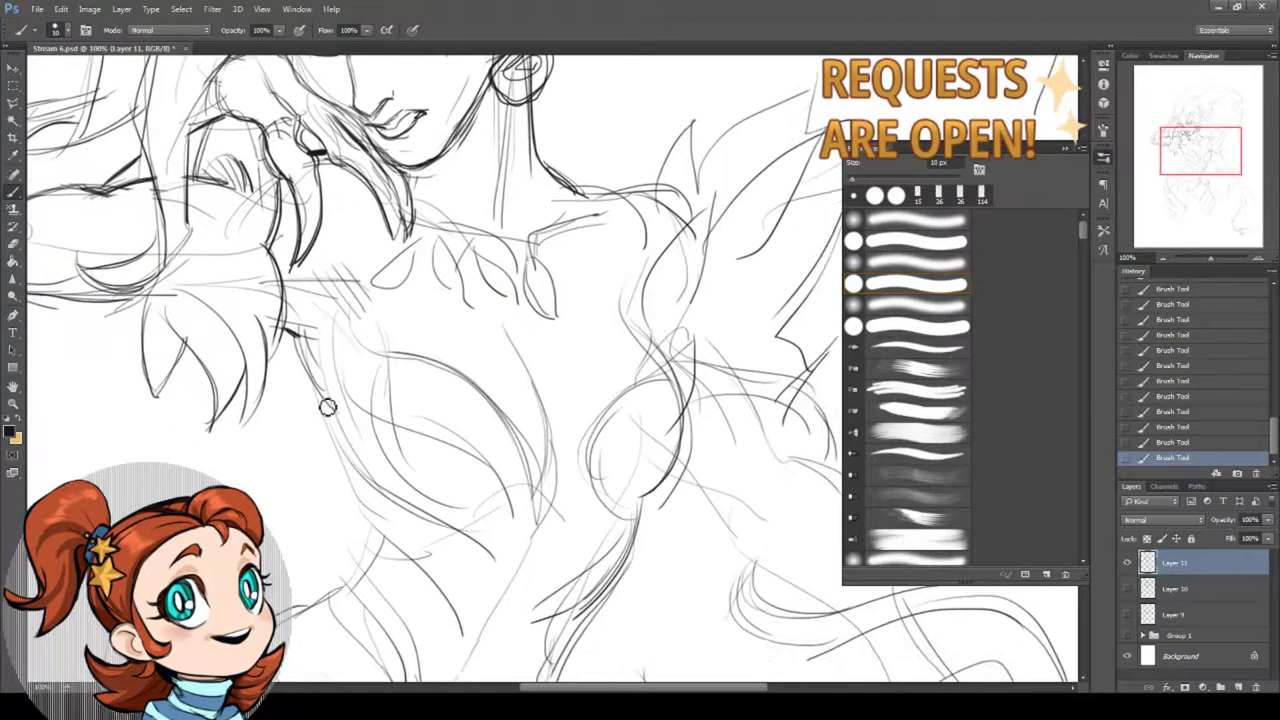
{"action": "mouse_move", "coordinate": [320, 388]}
{"action": "left_mouse_down"}
{"action": "mouse_move", "coordinate": [367, 517]}
{"action": "mouse_move", "coordinate": [365, 558]}
{"action": "left_mouse_up"}
{"action": "mouse_move", "coordinate": [530, 376]}
{"action": "left_mouse_down"}
{"action": "mouse_move", "coordinate": [528, 349]}
{"action": "mouse_move", "coordinate": [537, 509]}
{"action": "mouse_move", "coordinate": [522, 534]}
{"action": "mouse_move", "coordinate": [532, 484]}
{"action": "left_mouse_up"}
{"action": "left_click_drag", "start_coordinate": [651, 445], "coordinate": [680, 423]}
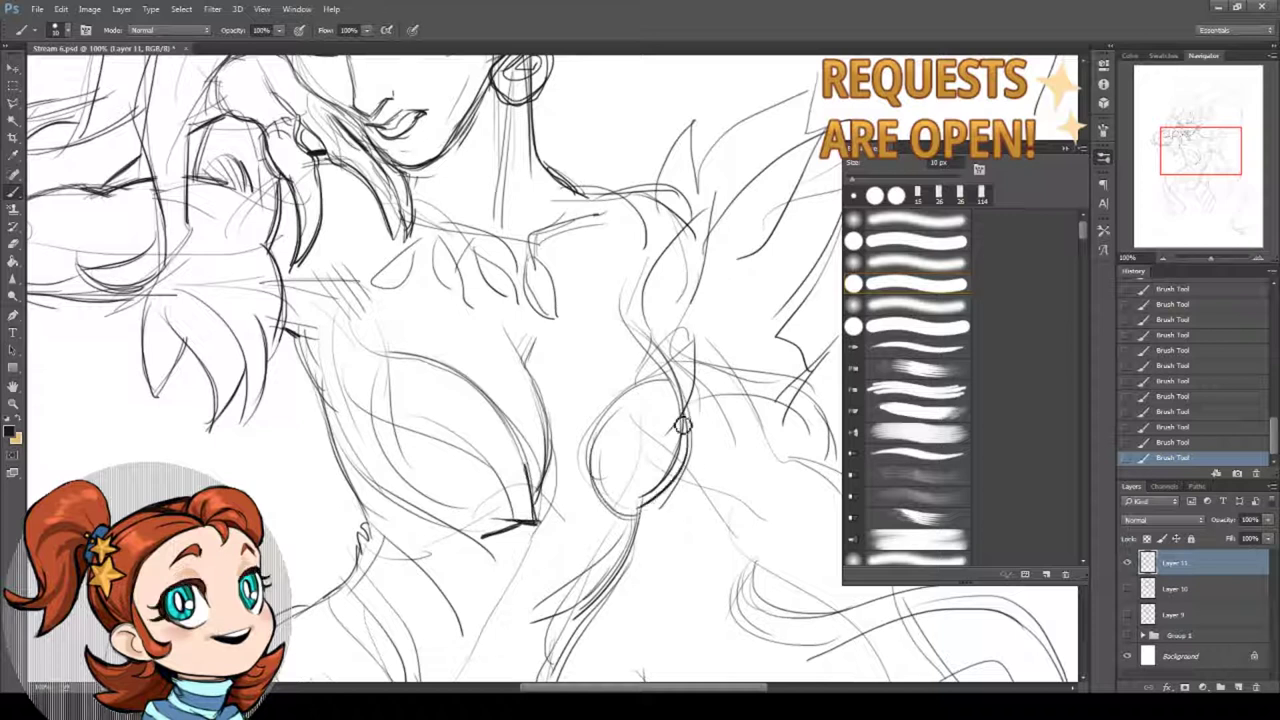
- Sharpen the pointed spikes above the ear and add small leaf-shaped marks and another tall spike beside them
{"action": "mouse_move", "coordinate": [586, 232]}
{"action": "left_mouse_down"}
{"action": "mouse_move", "coordinate": [541, 447]}
{"action": "mouse_move", "coordinate": [490, 468]}
{"action": "left_mouse_up"}
{"action": "mouse_move", "coordinate": [432, 103]}
{"action": "left_mouse_down"}
{"action": "mouse_move", "coordinate": [403, 199]}
{"action": "mouse_move", "coordinate": [420, 300]}
{"action": "mouse_move", "coordinate": [495, 166]}
{"action": "left_mouse_up"}
{"action": "mouse_move", "coordinate": [495, 166]}
{"action": "left_mouse_down"}
{"action": "mouse_move", "coordinate": [482, 302]}
{"action": "mouse_move", "coordinate": [517, 232]}
{"action": "left_mouse_up"}
{"action": "left_click_drag", "start_coordinate": [521, 222], "coordinate": [461, 291]}
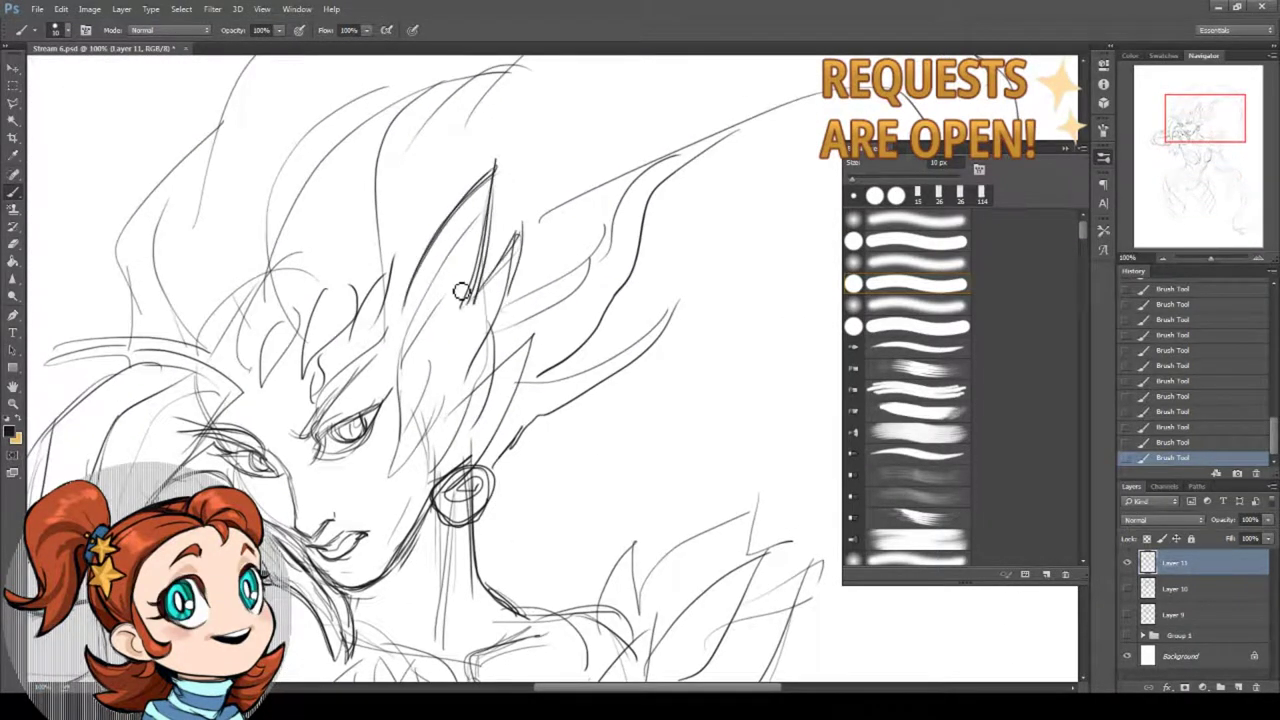
{"action": "left_click_drag", "start_coordinate": [434, 354], "coordinate": [453, 318]}
{"action": "left_click_drag", "start_coordinate": [440, 391], "coordinate": [460, 346]}
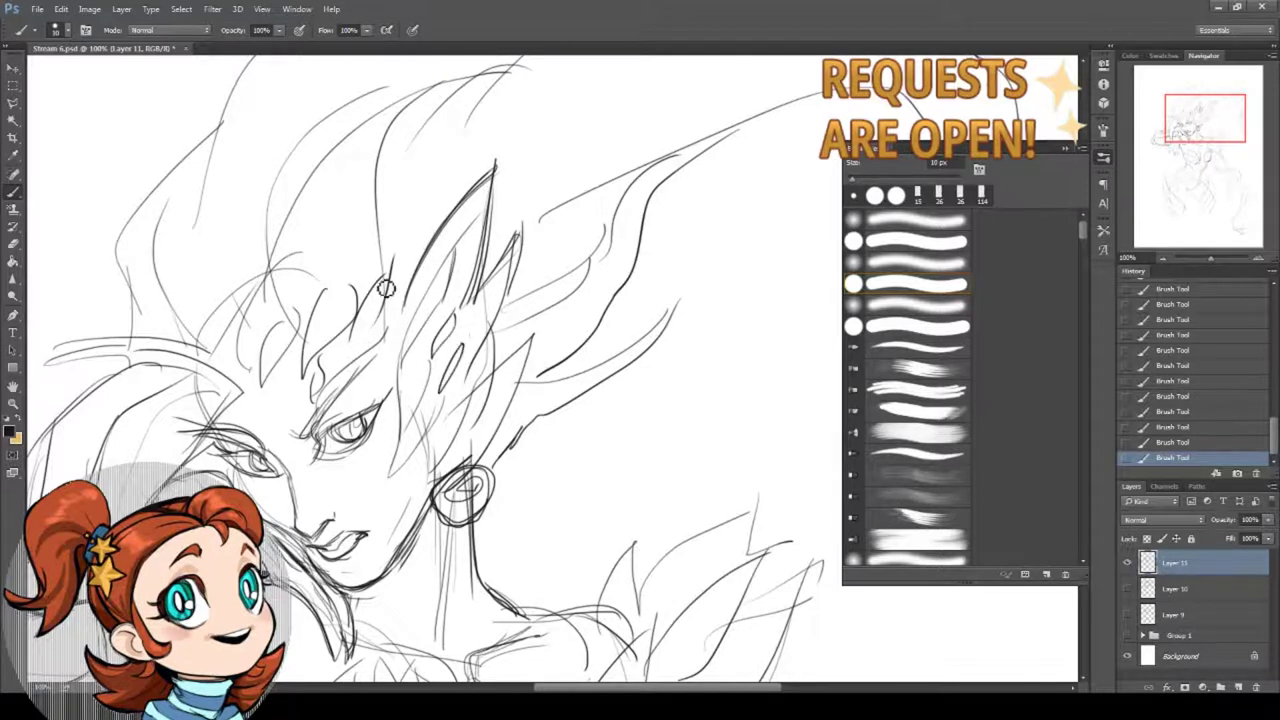
{"action": "mouse_move", "coordinate": [393, 303]}
{"action": "left_mouse_down"}
{"action": "mouse_move", "coordinate": [417, 206]}
{"action": "mouse_move", "coordinate": [412, 268]}
{"action": "left_mouse_up"}
- Add a pointed spike at the opposite side of the head, above the hair over the raised hand
{"action": "left_click_drag", "start_coordinate": [263, 326], "coordinate": [424, 303]}
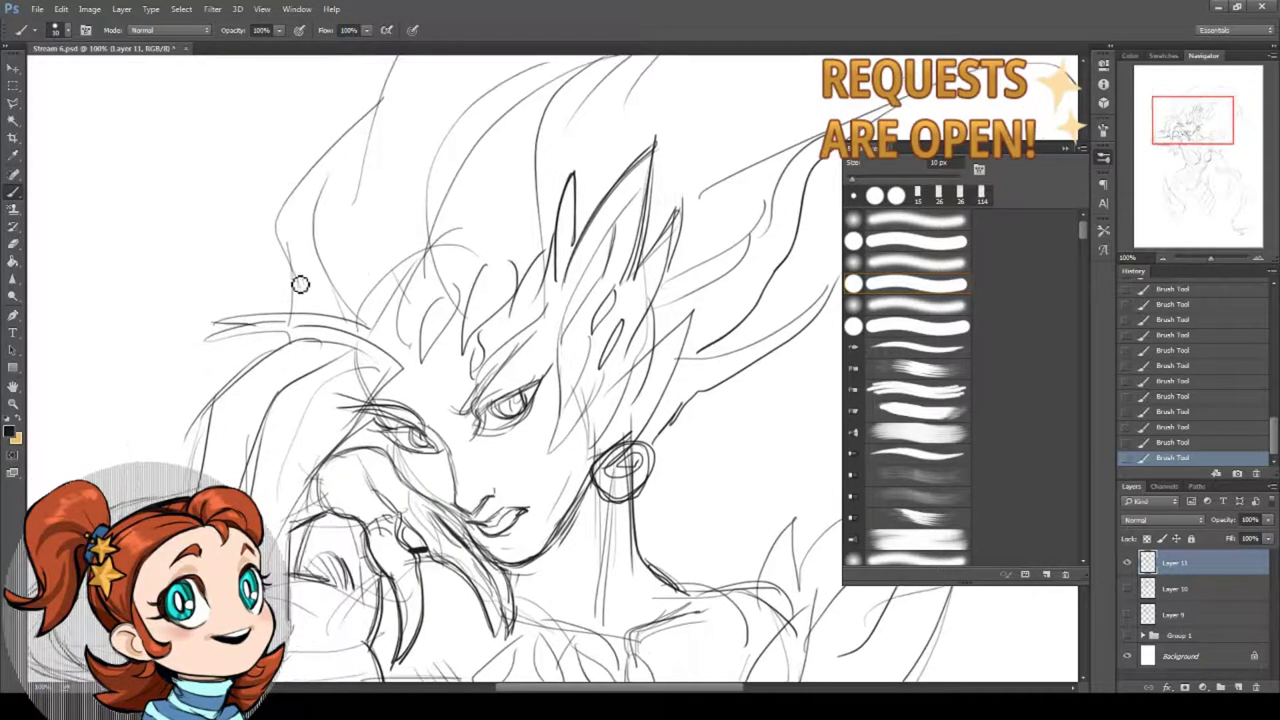
{"action": "left_click_drag", "start_coordinate": [228, 244], "coordinate": [298, 297]}
{"action": "left_click_drag", "start_coordinate": [228, 244], "coordinate": [262, 280]}
- Darken the rear edge of the pointed ear with short strokes above the earring
{"action": "left_click_drag", "start_coordinate": [621, 346], "coordinate": [436, 381]}
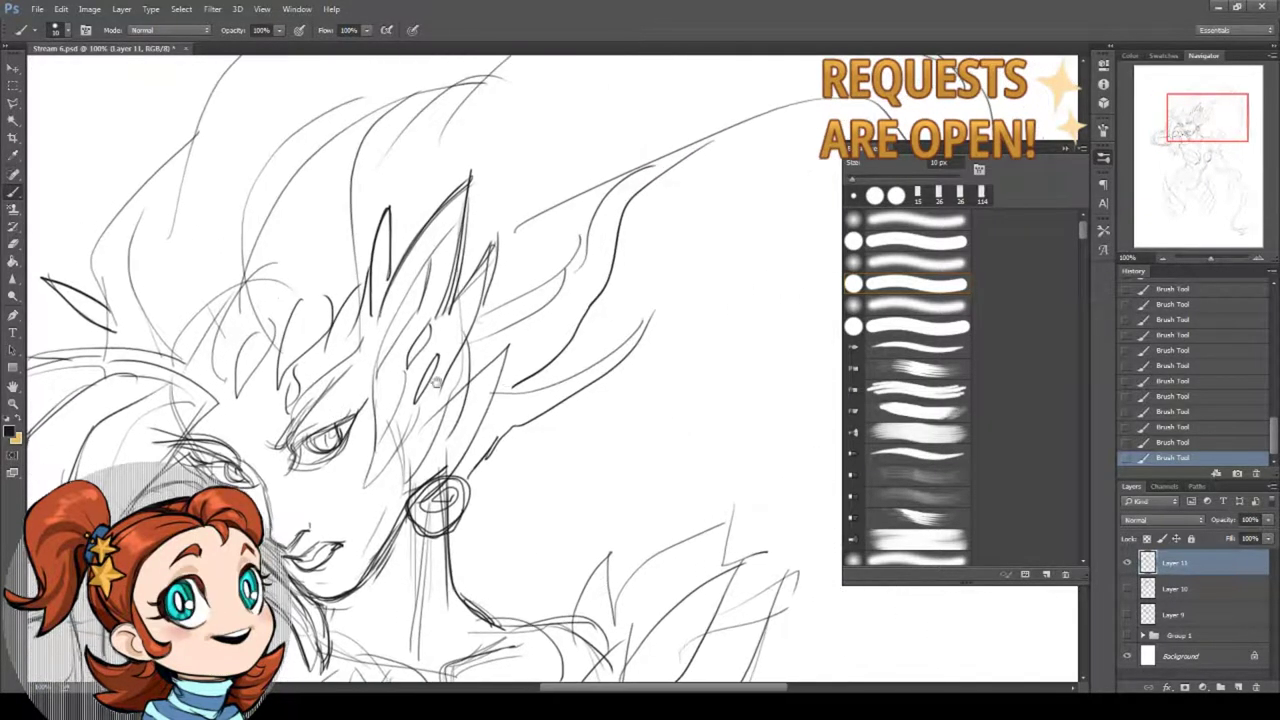
{"action": "left_click_drag", "start_coordinate": [505, 348], "coordinate": [460, 468]}
{"action": "mouse_move", "coordinate": [500, 400]}
{"action": "left_mouse_down"}
{"action": "mouse_move", "coordinate": [452, 470]}
{"action": "mouse_move", "coordinate": [465, 488]}
{"action": "mouse_move", "coordinate": [507, 432]}
{"action": "mouse_move", "coordinate": [503, 391]}
{"action": "left_mouse_up"}
{"action": "left_click_drag", "start_coordinate": [374, 421], "coordinate": [393, 335]}
- Sketch the thigh, knee and lower-leg contours of both legs down toward the bottom edge of the canvas
{"action": "left_click", "coordinate": [13, 404]}
{"action": "left_click", "coordinate": [71, 30]}
{"action": "left_click", "coordinate": [275, 230]}
{"action": "left_click_drag", "start_coordinate": [405, 465], "coordinate": [469, 373]}
{"action": "left_click", "coordinate": [469, 373]}
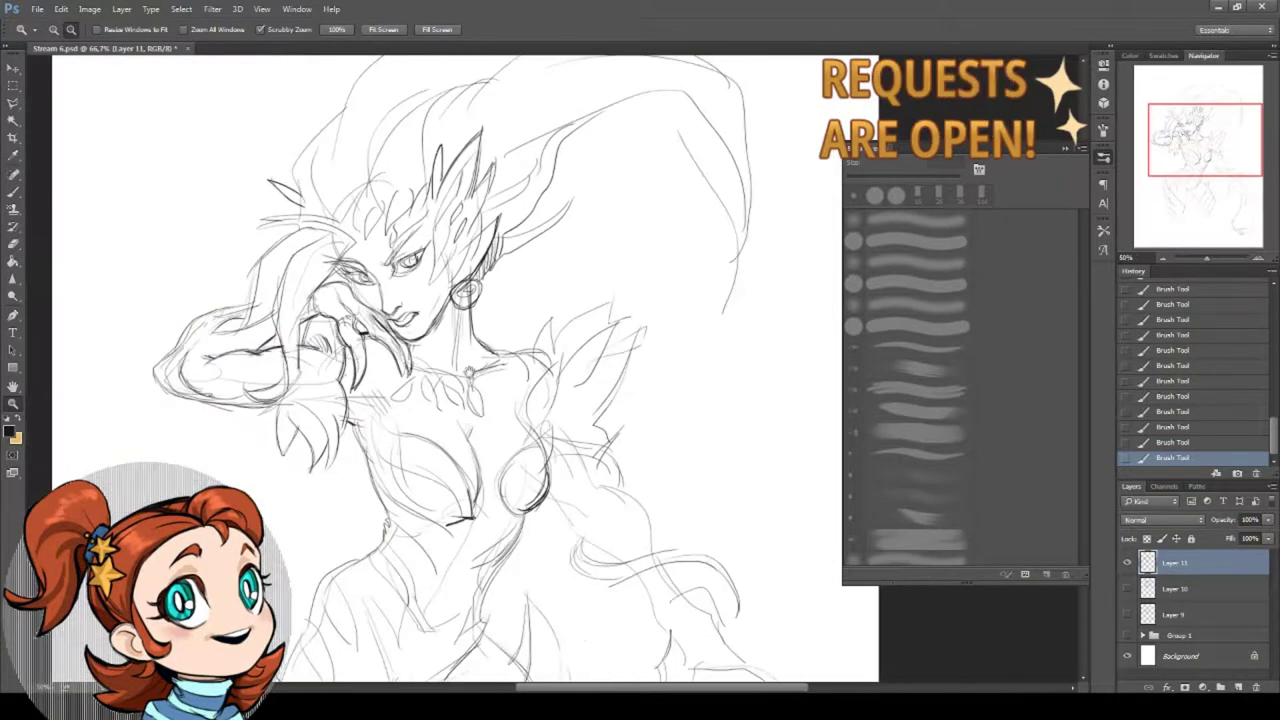
{"action": "scroll", "coordinate": [537, 377], "scroll_direction": "down", "scroll_amount": 2}
{"action": "key", "text": "b"}
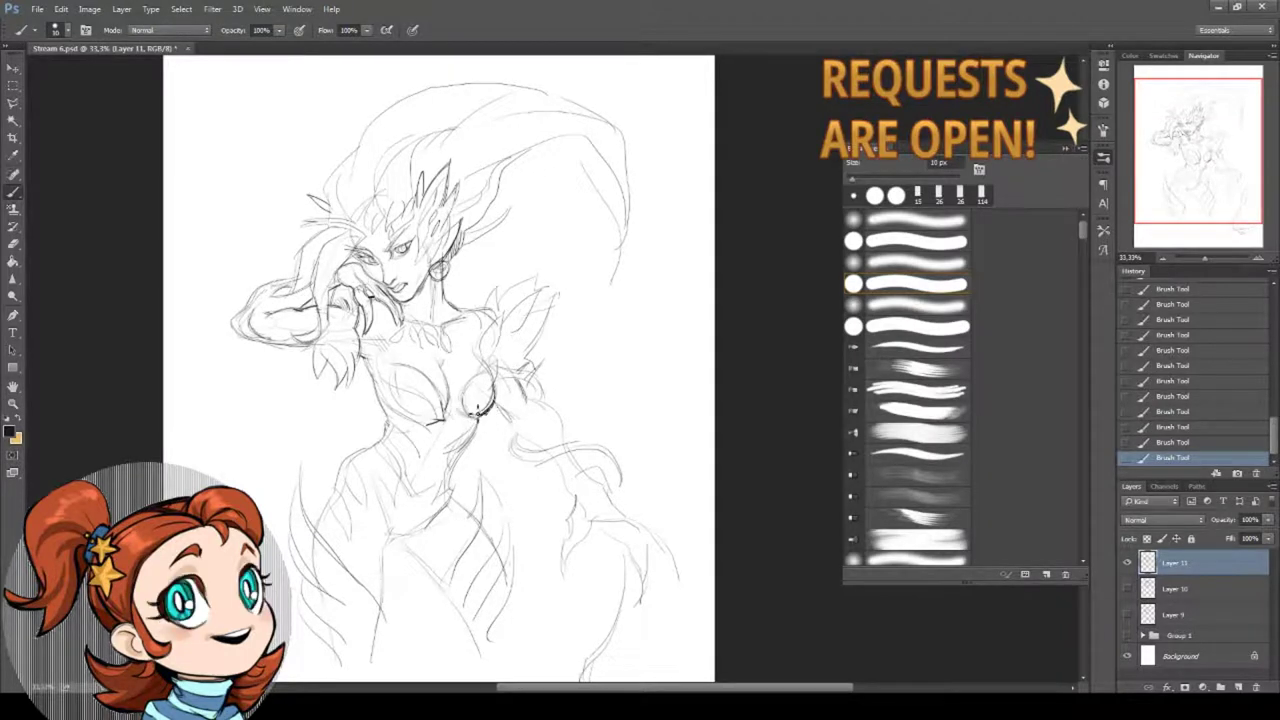
{"action": "left_click_drag", "start_coordinate": [502, 528], "coordinate": [480, 366]}
{"action": "left_click_drag", "start_coordinate": [362, 444], "coordinate": [363, 563]}
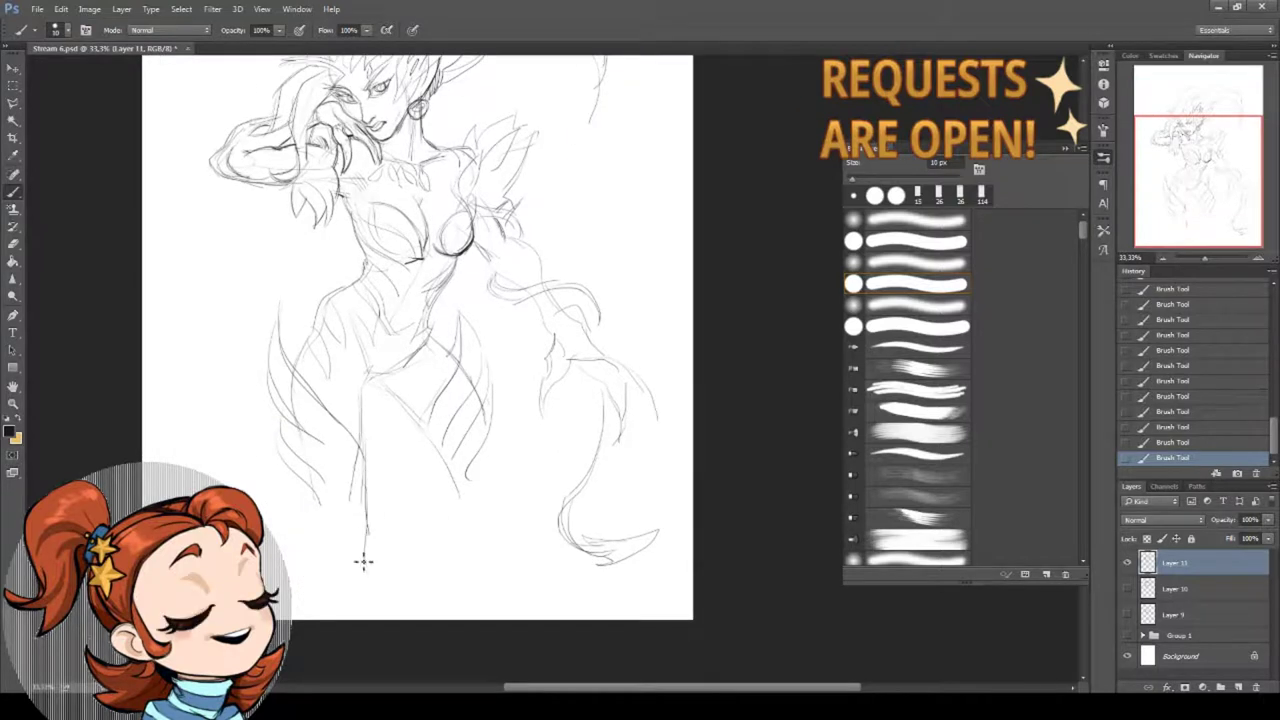
{"action": "left_click_drag", "start_coordinate": [316, 487], "coordinate": [340, 567]}
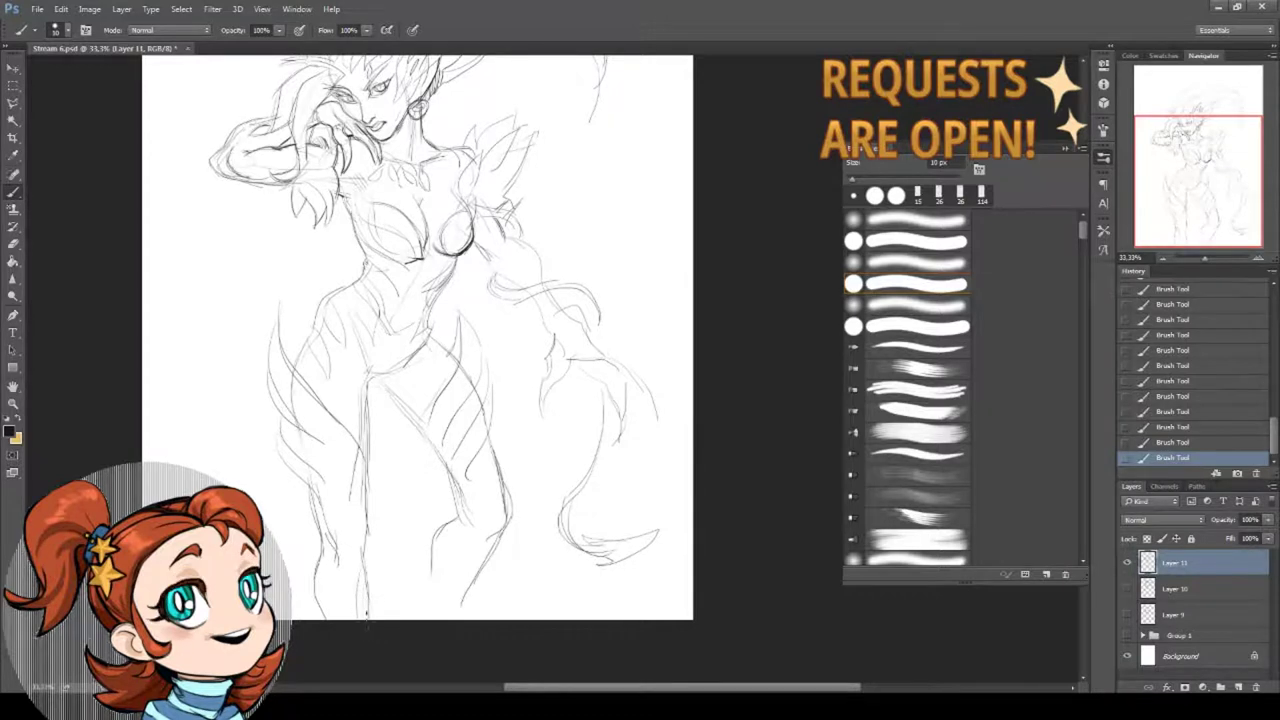
- Extend the trailing end of the sweeping hair with long curved strands tapering downward
{"action": "left_click_drag", "start_coordinate": [434, 326], "coordinate": [434, 416]}
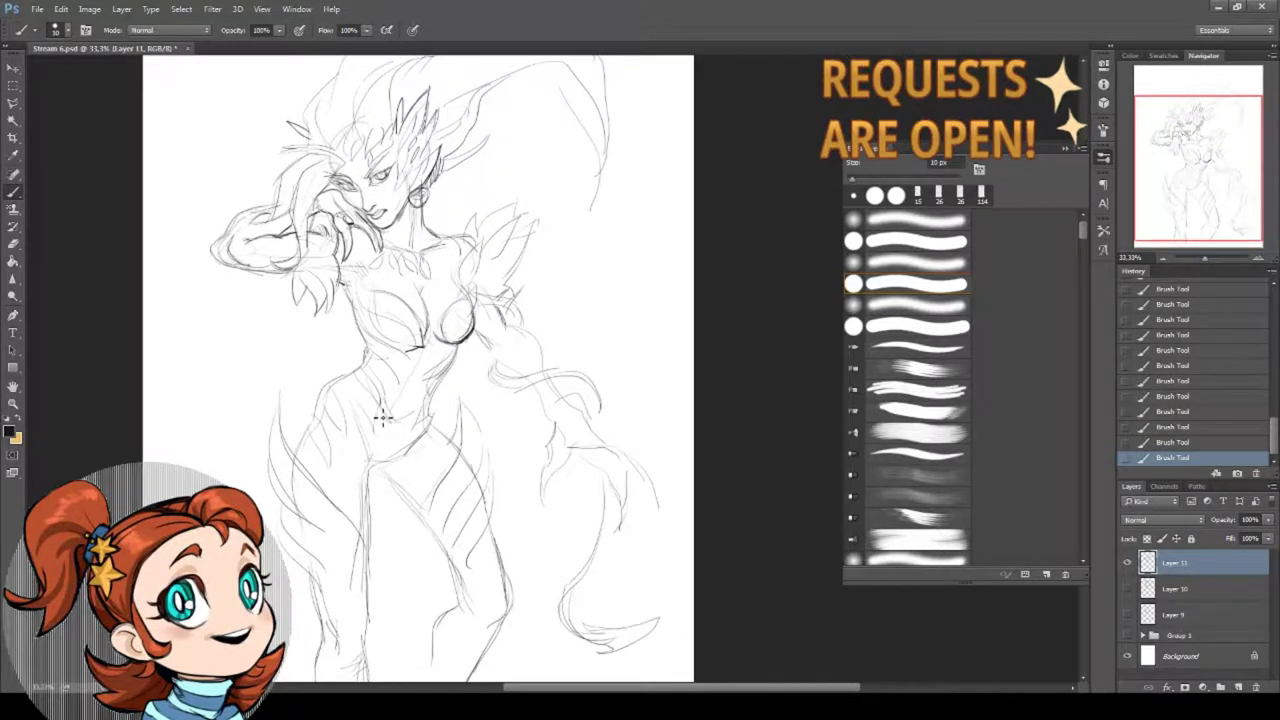
{"action": "left_click_drag", "start_coordinate": [483, 346], "coordinate": [460, 398]}
{"action": "mouse_move", "coordinate": [577, 233]}
{"action": "left_mouse_down"}
{"action": "mouse_move", "coordinate": [557, 308]}
{"action": "mouse_move", "coordinate": [593, 364]}
{"action": "left_mouse_up"}
{"action": "left_click_drag", "start_coordinate": [568, 274], "coordinate": [592, 349]}
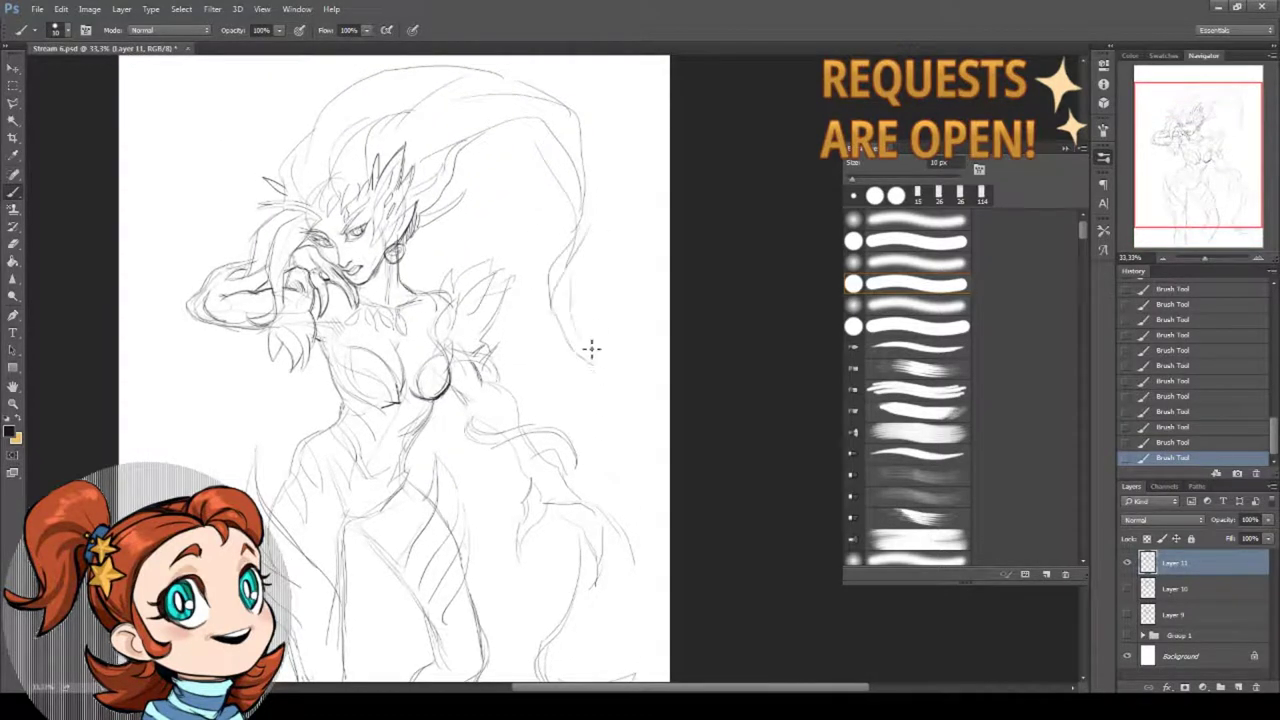
- Add a curved wispy strand beside the hair over the raised hand and reinforce the nearby hair and elbow contours
{"action": "left_click", "coordinate": [12, 405]}
{"action": "left_click", "coordinate": [238, 162]}
{"action": "left_click", "coordinate": [13, 193]}
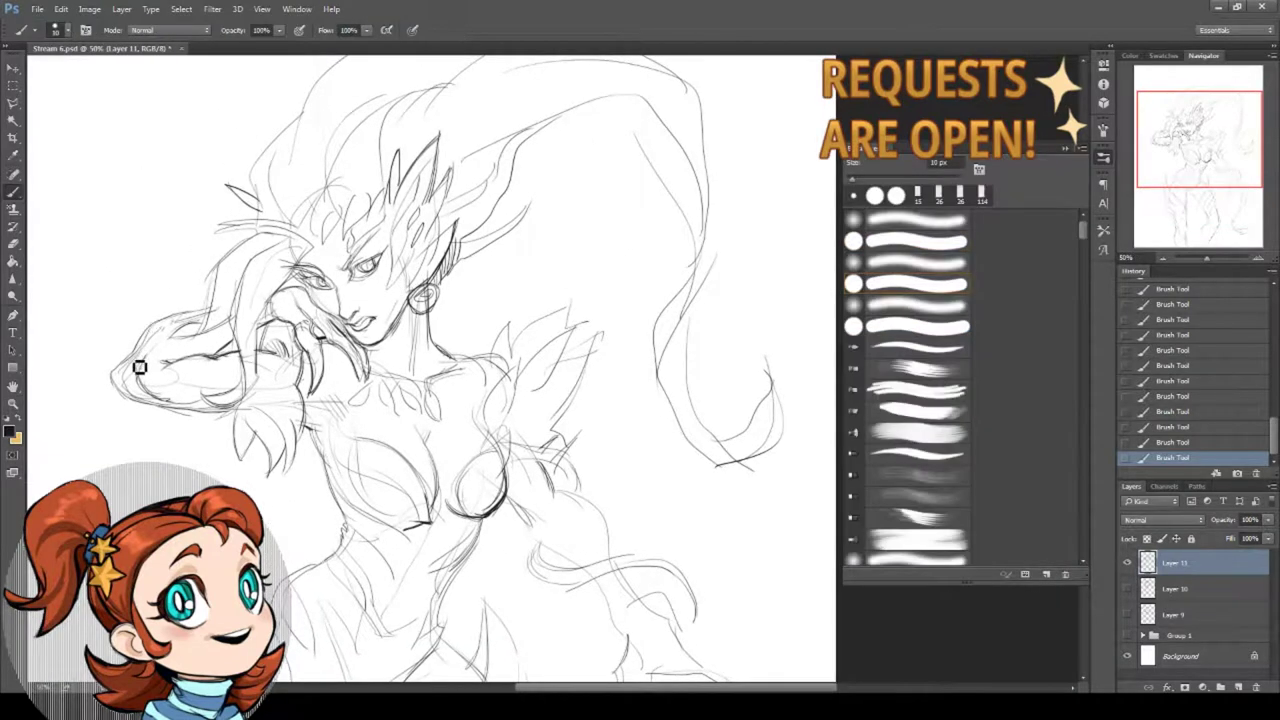
{"action": "left_click_drag", "start_coordinate": [173, 233], "coordinate": [208, 267]}
{"action": "left_click_drag", "start_coordinate": [262, 192], "coordinate": [254, 274]}
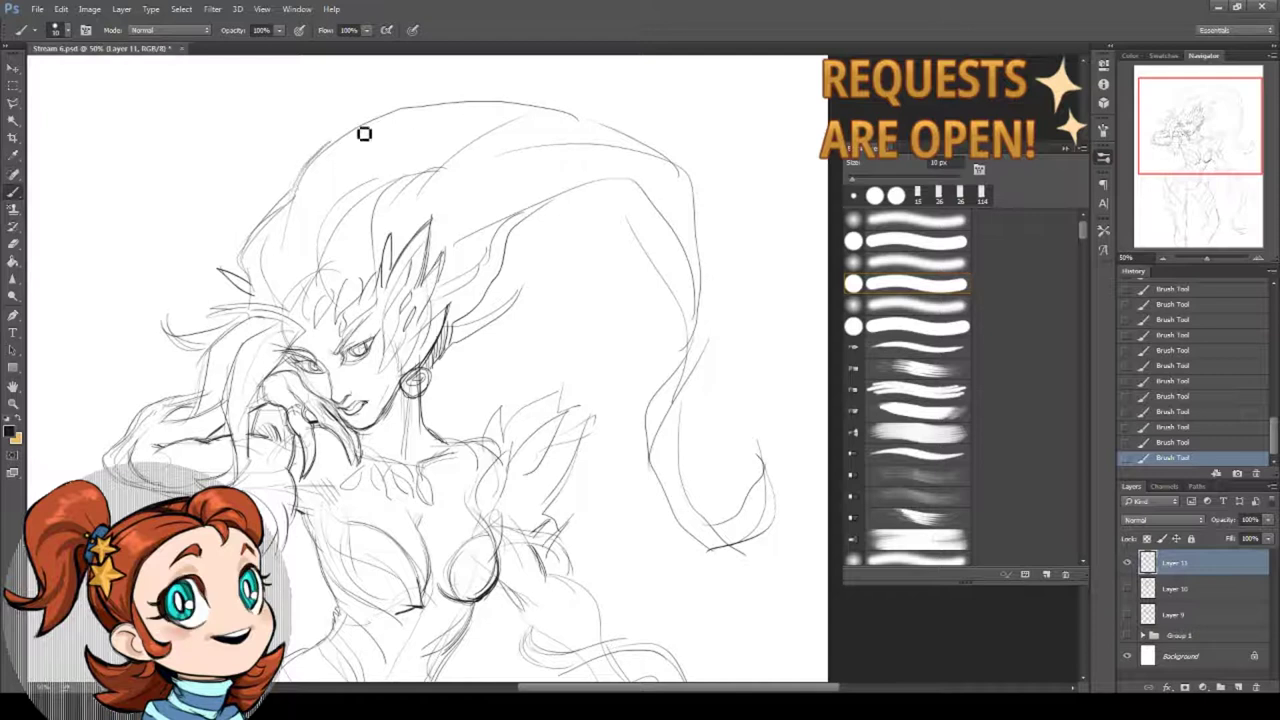
{"action": "scroll", "coordinate": [469, 245], "scroll_direction": "down", "scroll_amount": 4}
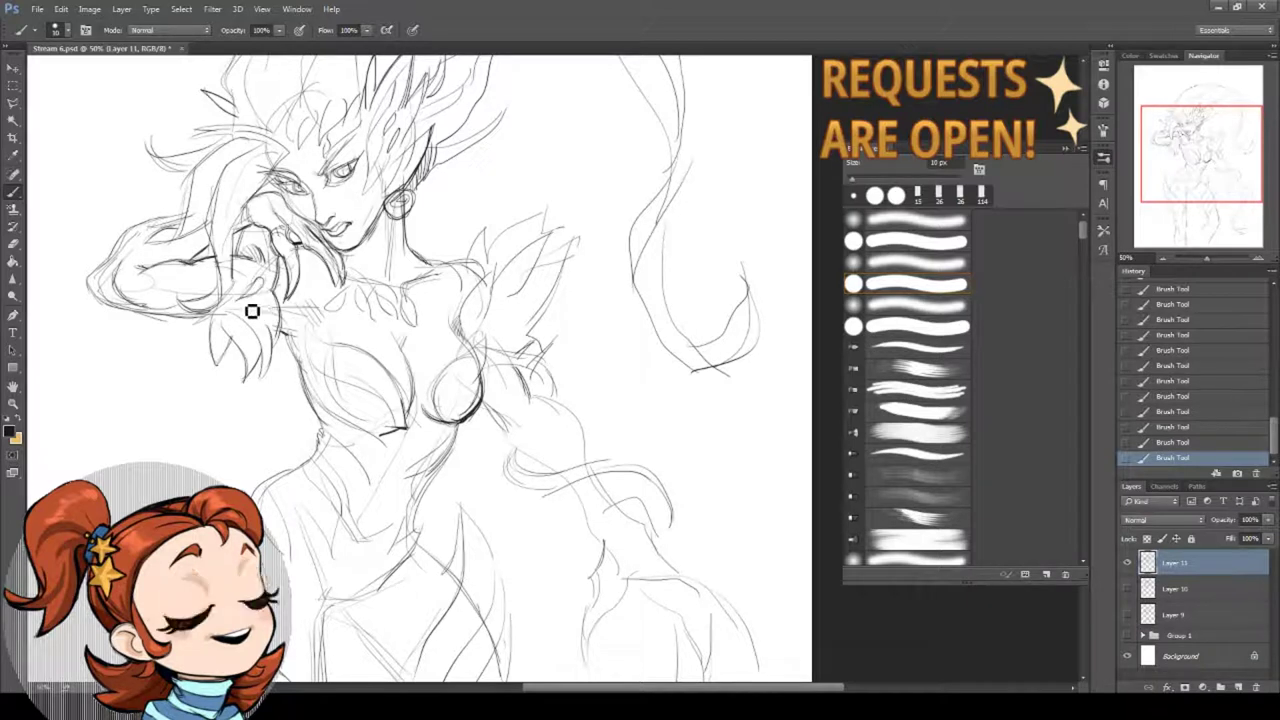
- Darken the elbow and forearm contours of the lowered arm with long strokes down to the wrist
{"action": "left_click_drag", "start_coordinate": [543, 399], "coordinate": [486, 317]}
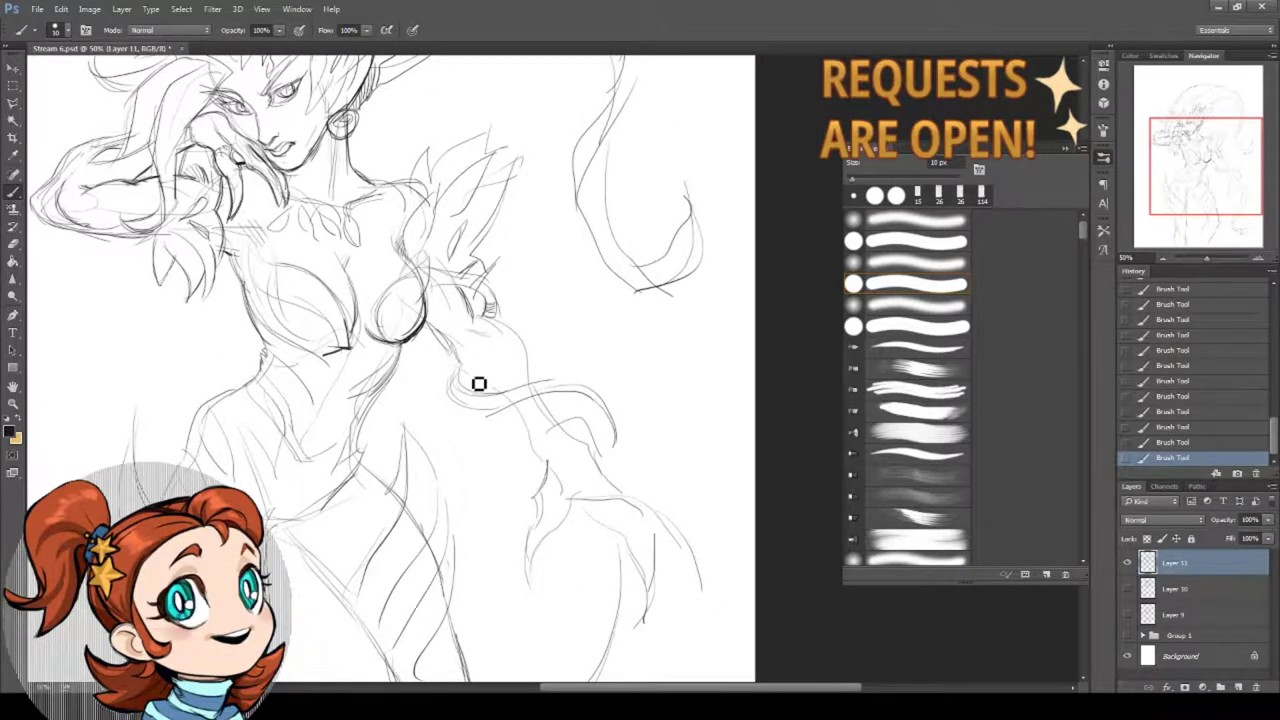
{"action": "left_click_drag", "start_coordinate": [454, 350], "coordinate": [491, 392]}
{"action": "mouse_move", "coordinate": [502, 324]}
{"action": "left_mouse_down"}
{"action": "mouse_move", "coordinate": [573, 424]}
{"action": "mouse_move", "coordinate": [522, 425]}
{"action": "mouse_move", "coordinate": [521, 411]}
{"action": "mouse_move", "coordinate": [548, 458]}
{"action": "left_mouse_up"}
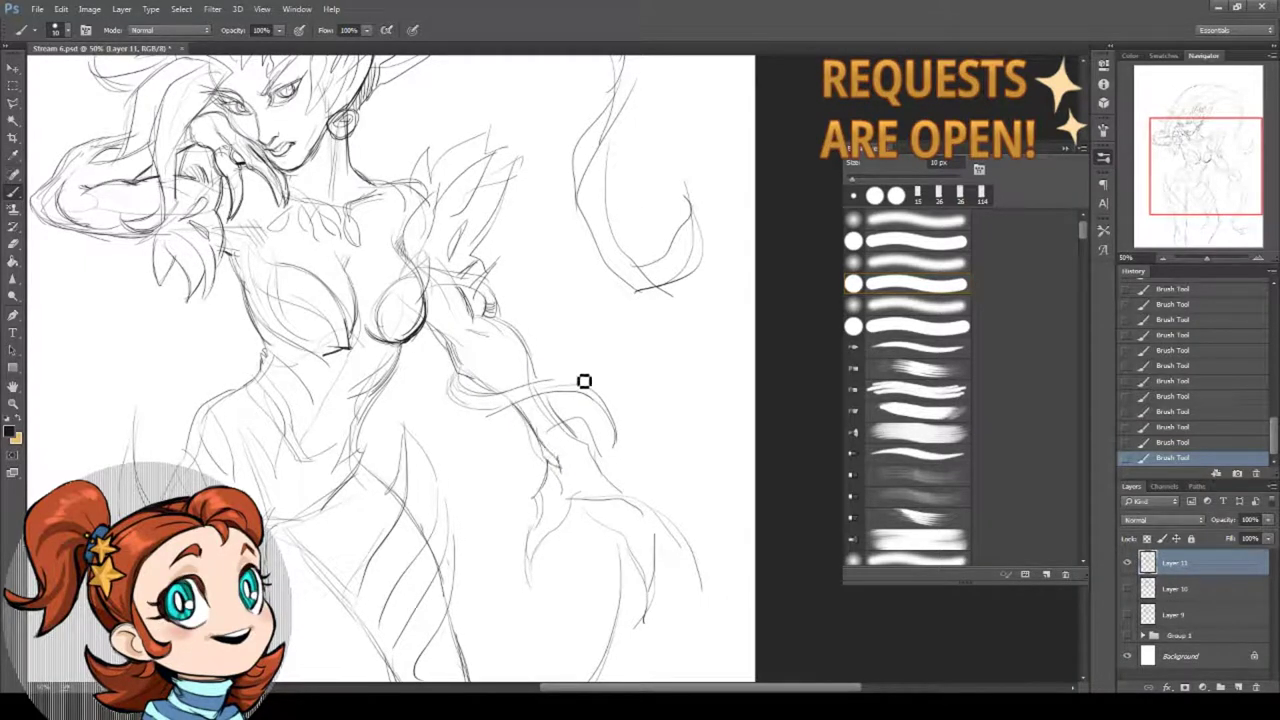
- Draw small pointed thorns along the vine wrapped around the lowered arm
{"action": "left_click_drag", "start_coordinate": [477, 410], "coordinate": [470, 404]}
{"action": "left_click_drag", "start_coordinate": [458, 386], "coordinate": [456, 376]}
{"action": "left_click_drag", "start_coordinate": [499, 291], "coordinate": [504, 296]}
{"action": "left_click_drag", "start_coordinate": [617, 415], "coordinate": [617, 419]}
- Draw a small triangular navel mark on the abdomen and darken the bodice and waist lines
{"action": "left_click_drag", "start_coordinate": [551, 522], "coordinate": [531, 430]}
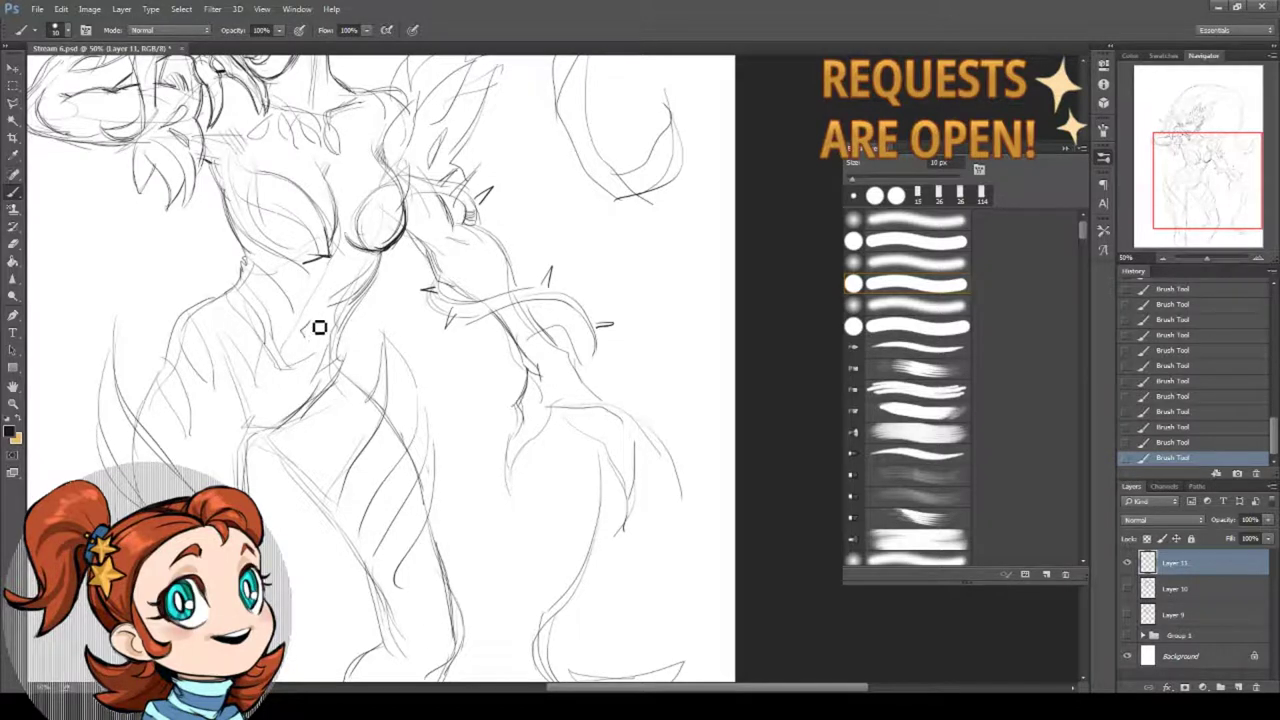
{"action": "left_click_drag", "start_coordinate": [334, 303], "coordinate": [364, 418]}
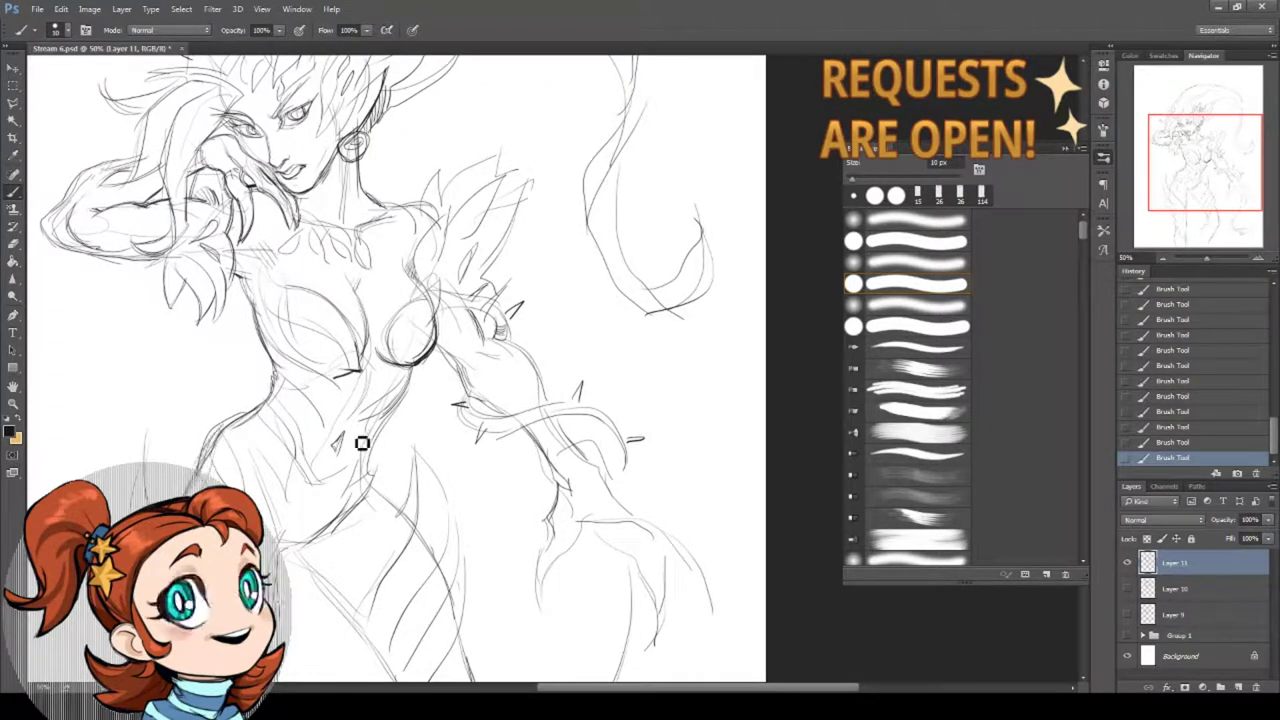
{"action": "scroll", "coordinate": [350, 345], "scroll_direction": "up", "scroll_amount": 3}
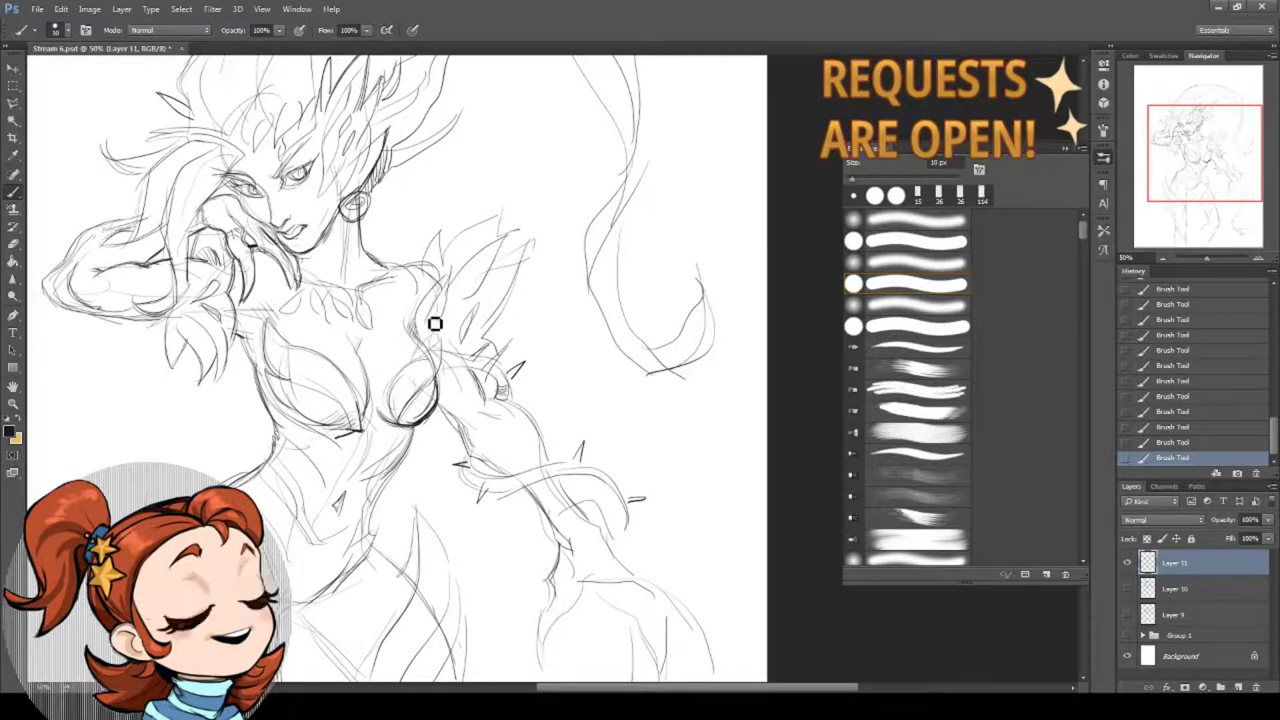
- Darken the shoulder line and its feather shapes, and reinforce the outer contour of the hair above the head
{"action": "left_click_drag", "start_coordinate": [457, 192], "coordinate": [433, 264]}
{"action": "left_click_drag", "start_coordinate": [384, 318], "coordinate": [578, 326]}
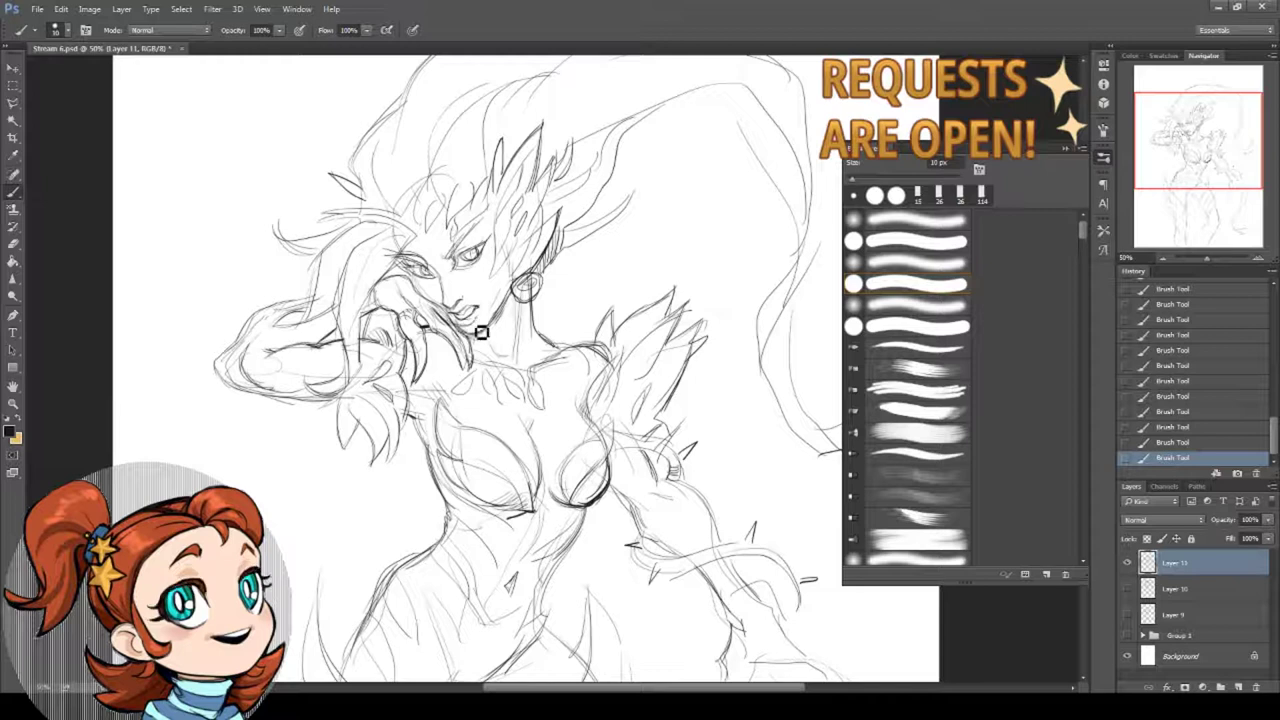
{"action": "scroll", "coordinate": [396, 296], "scroll_direction": "up", "scroll_amount": 1}
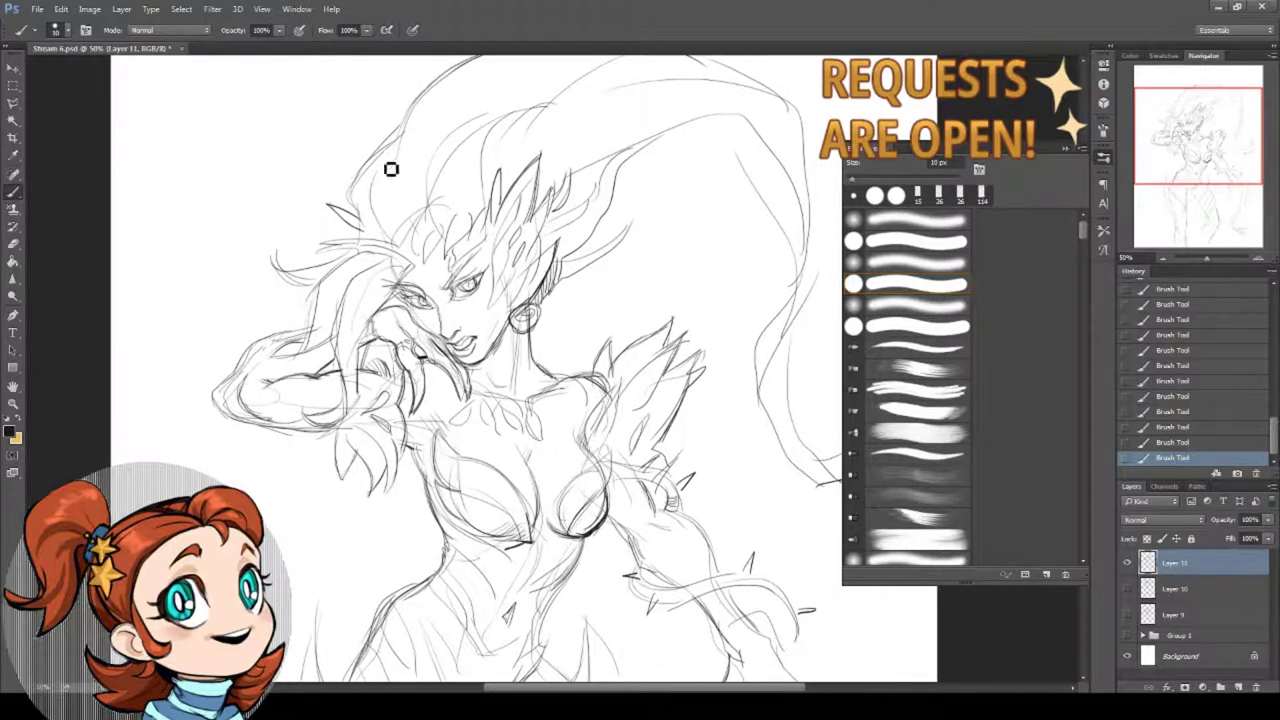
{"action": "scroll", "coordinate": [520, 367], "scroll_direction": "down", "scroll_amount": 1}
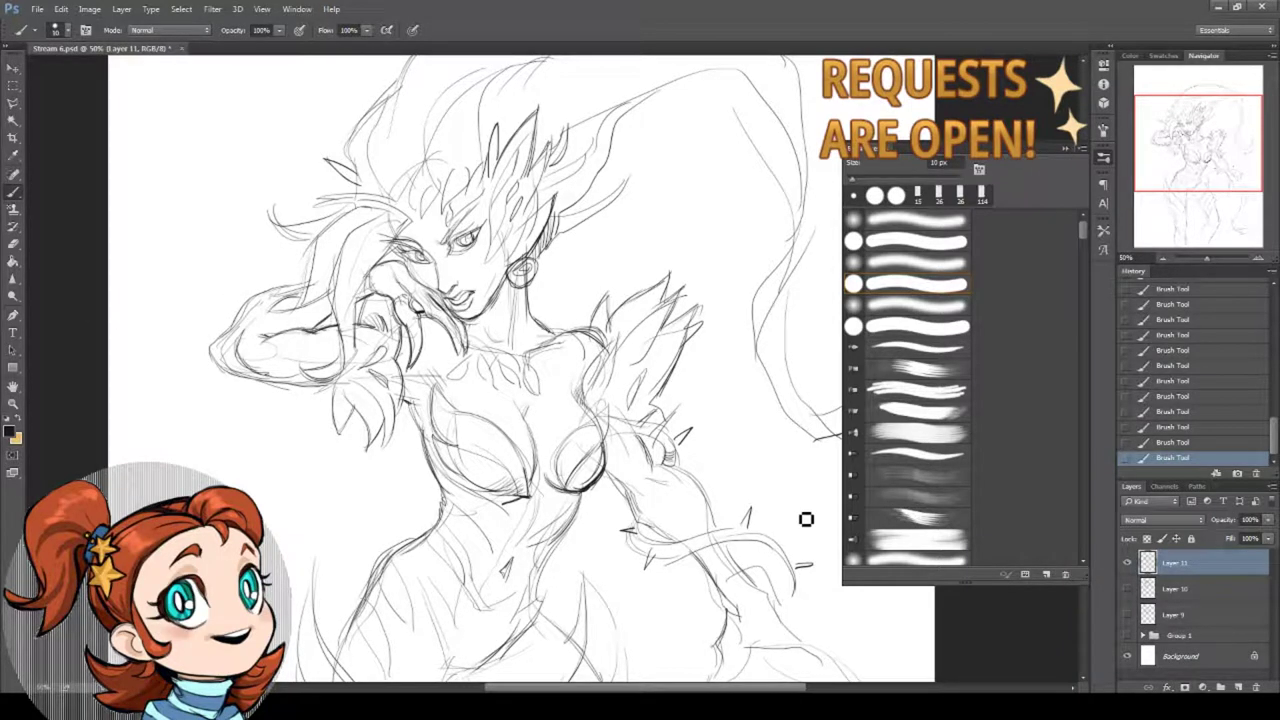
- Erase stray line work on the raised forearm and redraw its inner contour with the brush
{"action": "left_click", "coordinate": [13, 244]}
{"action": "right_click", "coordinate": [390, 377]}
{"action": "mouse_move", "coordinate": [262, 335]}
{"action": "left_mouse_down"}
{"action": "mouse_move", "coordinate": [295, 323]}
{"action": "mouse_move", "coordinate": [270, 338]}
{"action": "left_mouse_up"}
{"action": "key", "text": "b"}
{"action": "left_click_drag", "start_coordinate": [313, 332], "coordinate": [262, 346]}
- Darken the waist contour from beneath the bust down to the hip
{"action": "mouse_move", "coordinate": [586, 442]}
{"action": "left_mouse_down"}
{"action": "mouse_move", "coordinate": [514, 440]}
{"action": "mouse_move", "coordinate": [480, 352]}
{"action": "left_mouse_up"}
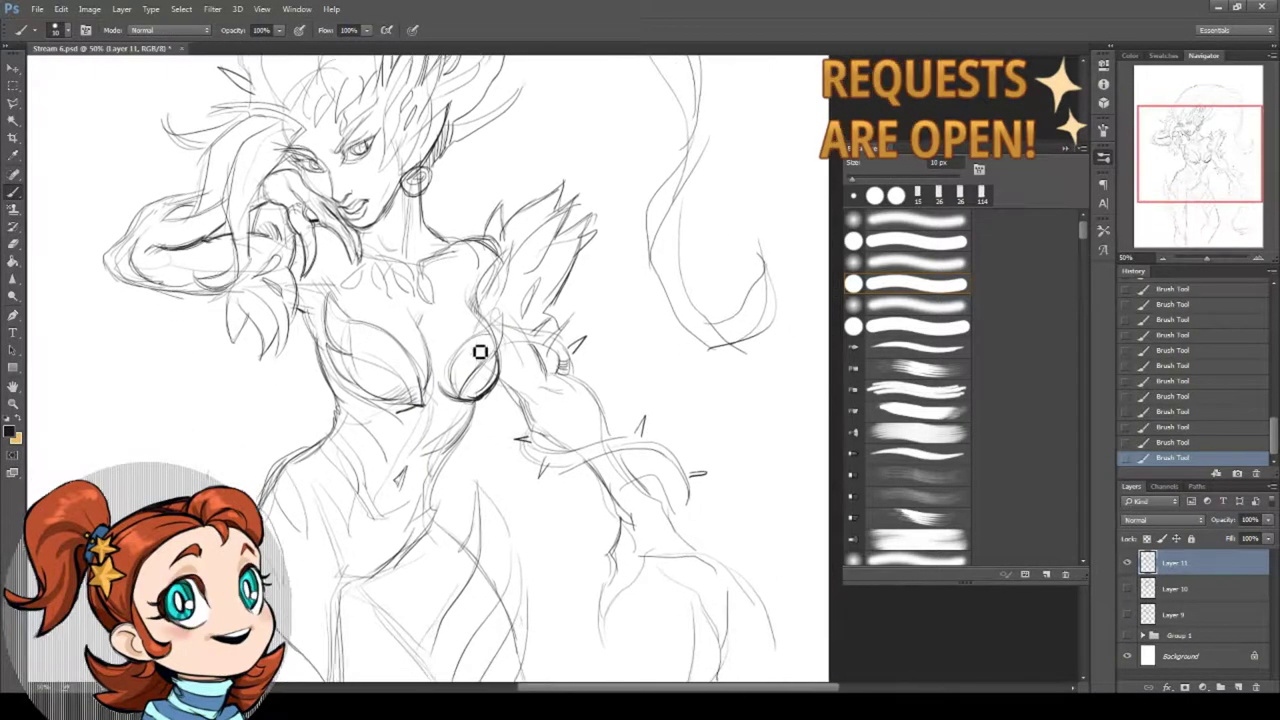
{"action": "left_click_drag", "start_coordinate": [472, 405], "coordinate": [436, 520]}
{"action": "left_click_drag", "start_coordinate": [426, 615], "coordinate": [395, 497]}
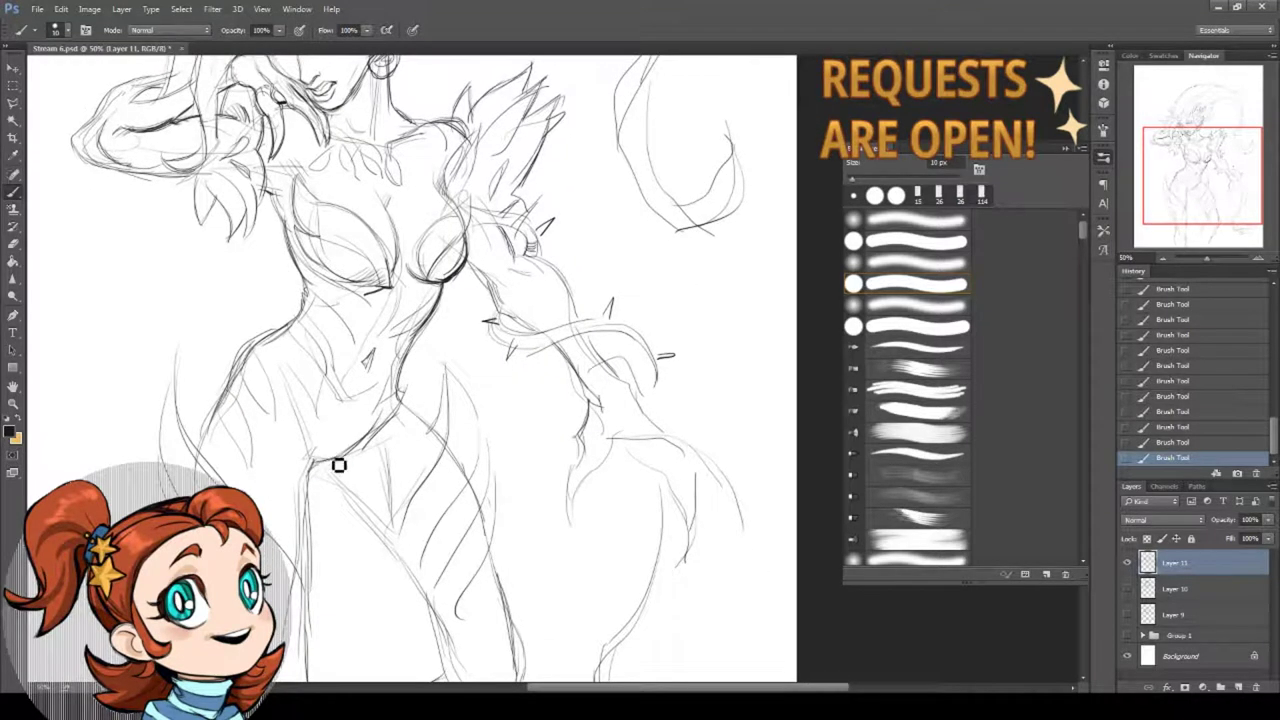
- Reinforce the contours of both thighs, the knees and the lower legs with darker strokes
{"action": "left_click_drag", "start_coordinate": [483, 438], "coordinate": [435, 310]}
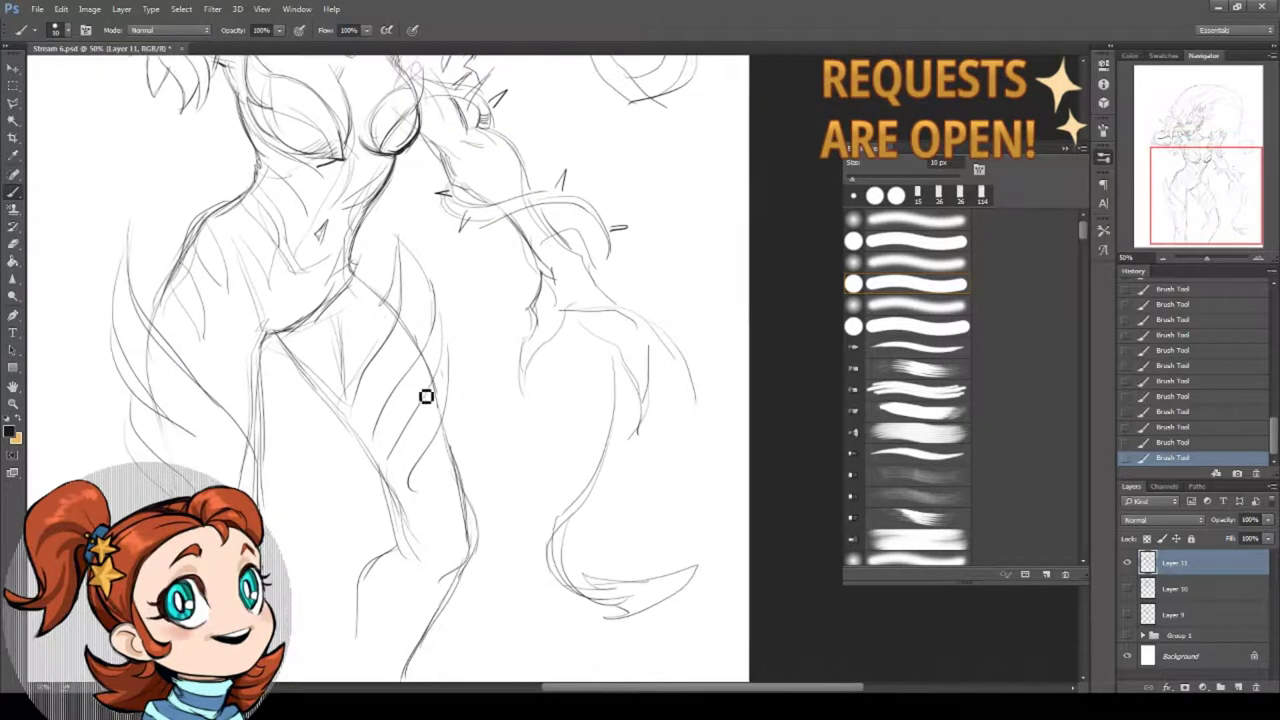
{"action": "left_click_drag", "start_coordinate": [278, 461], "coordinate": [327, 343]}
{"action": "left_click_drag", "start_coordinate": [250, 322], "coordinate": [294, 376]}
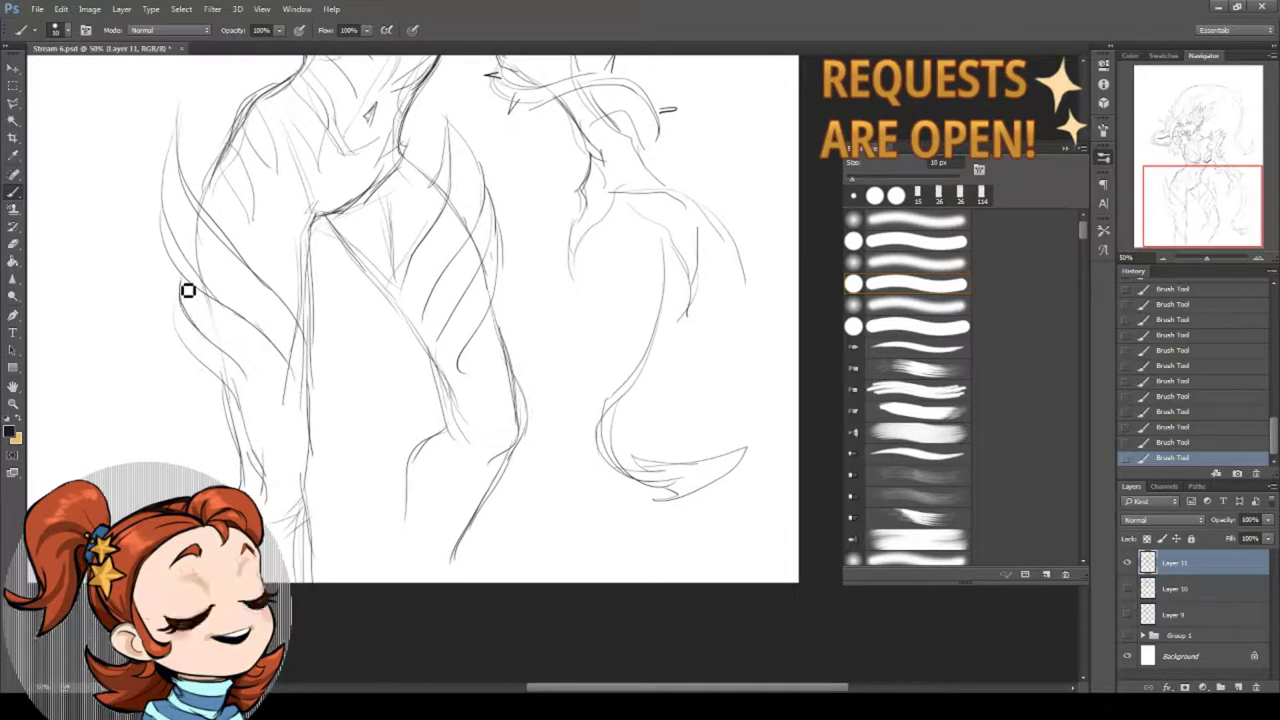
{"action": "left_click_drag", "start_coordinate": [182, 294], "coordinate": [240, 460]}
{"action": "left_click_drag", "start_coordinate": [307, 362], "coordinate": [314, 506]}
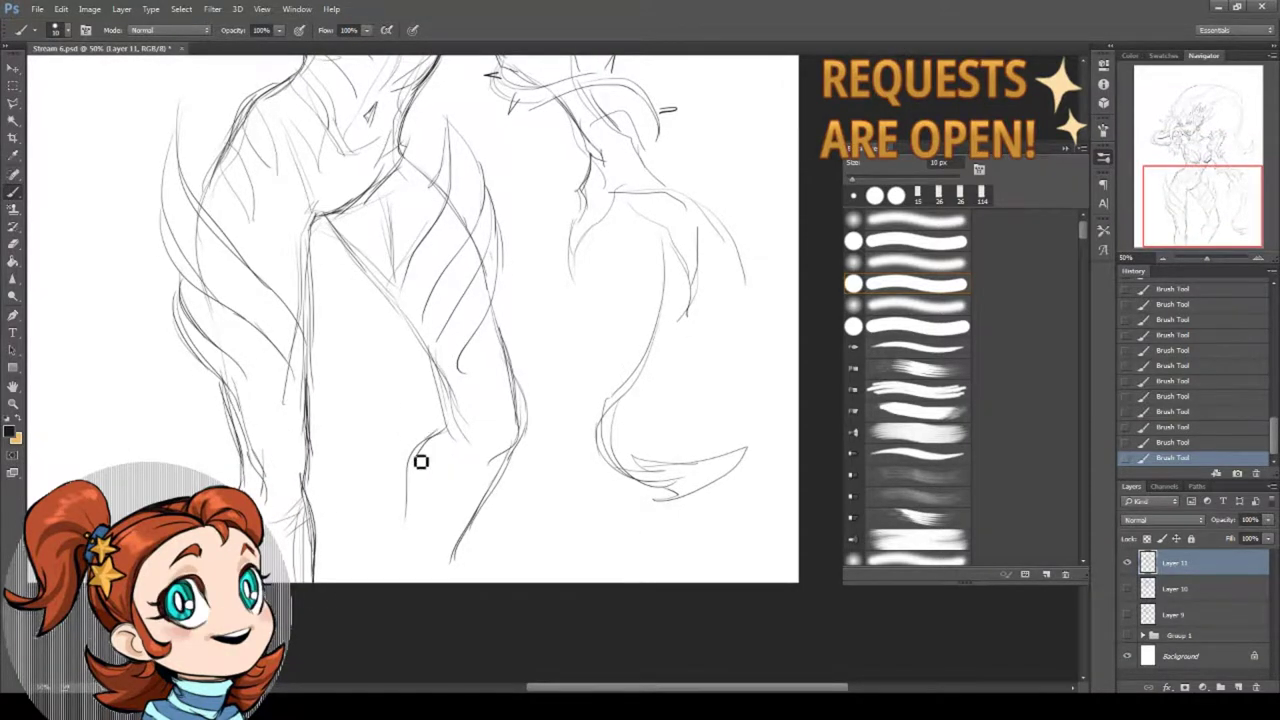
{"action": "left_click_drag", "start_coordinate": [422, 442], "coordinate": [407, 516]}
- Define the lowered hand with darker claw-like fingers and add a short strand at the wrist
{"action": "left_click_drag", "start_coordinate": [439, 386], "coordinate": [375, 574]}
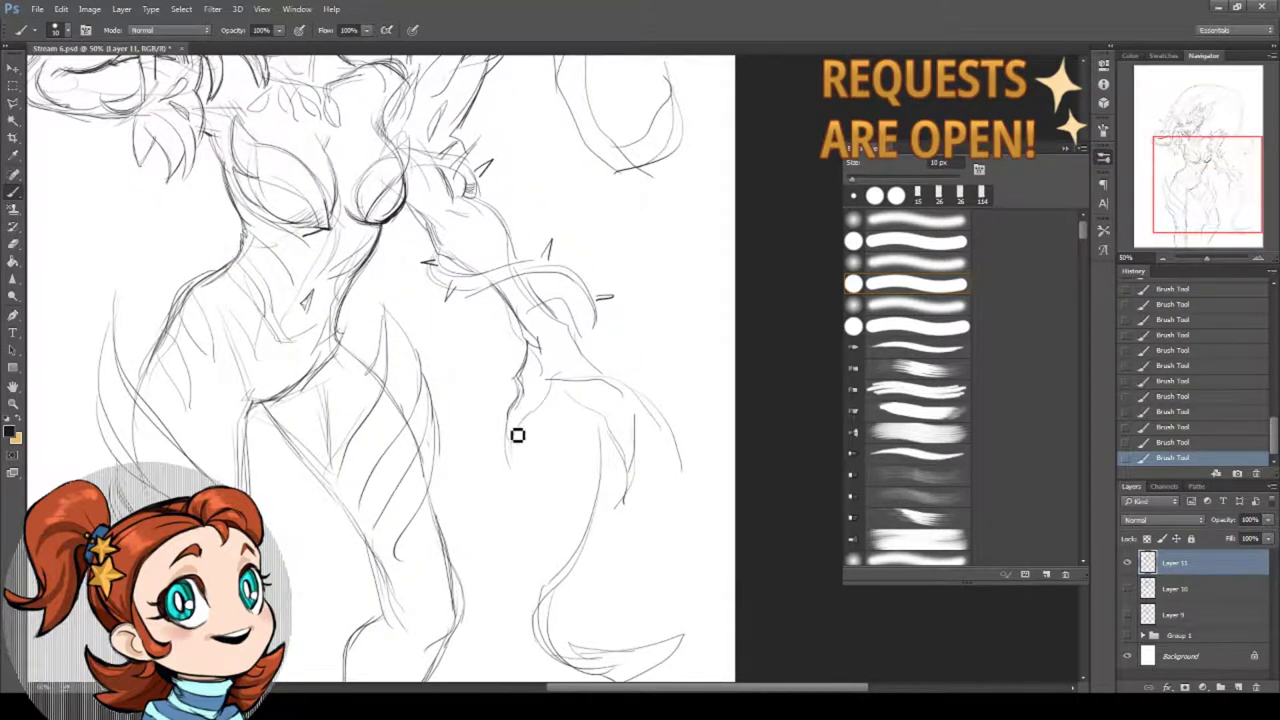
{"action": "mouse_move", "coordinate": [537, 413]}
{"action": "left_mouse_down"}
{"action": "mouse_move", "coordinate": [586, 380]}
{"action": "mouse_move", "coordinate": [587, 364]}
{"action": "mouse_move", "coordinate": [649, 394]}
{"action": "mouse_move", "coordinate": [586, 386]}
{"action": "mouse_move", "coordinate": [635, 405]}
{"action": "left_mouse_up"}
{"action": "left_click_drag", "start_coordinate": [630, 400], "coordinate": [531, 460]}
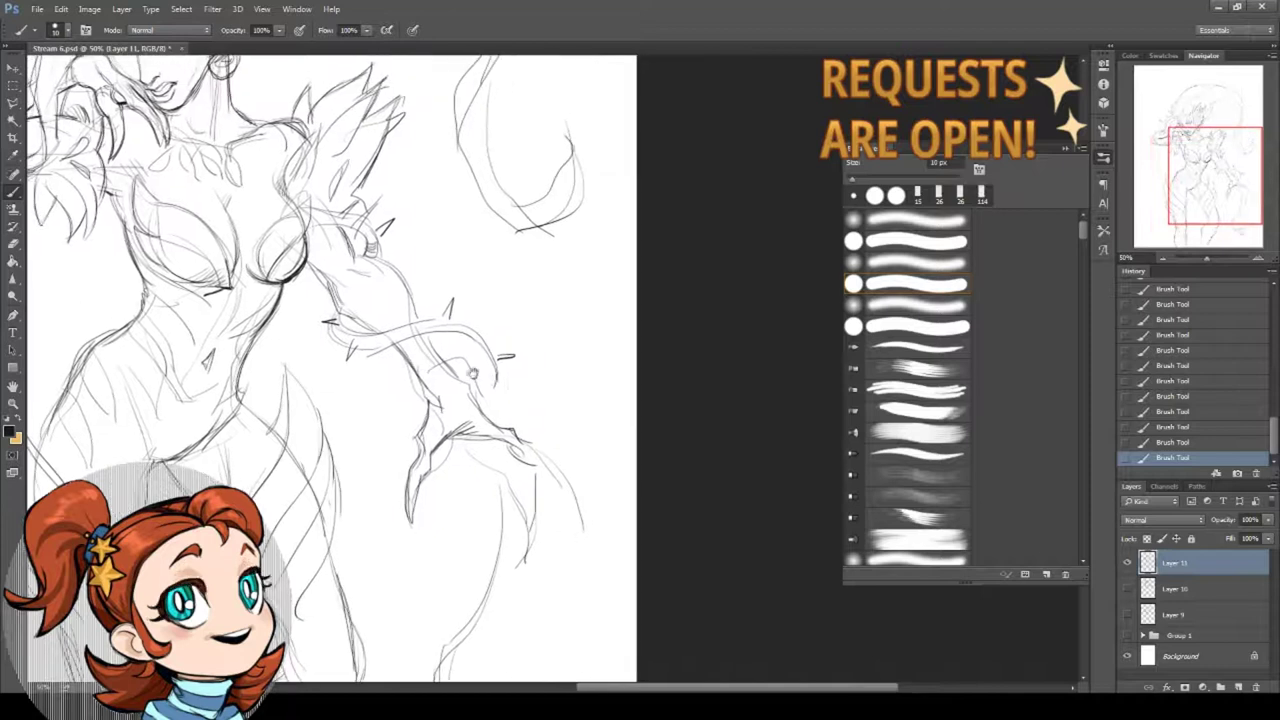
{"action": "left_click_drag", "start_coordinate": [502, 375], "coordinate": [499, 419]}
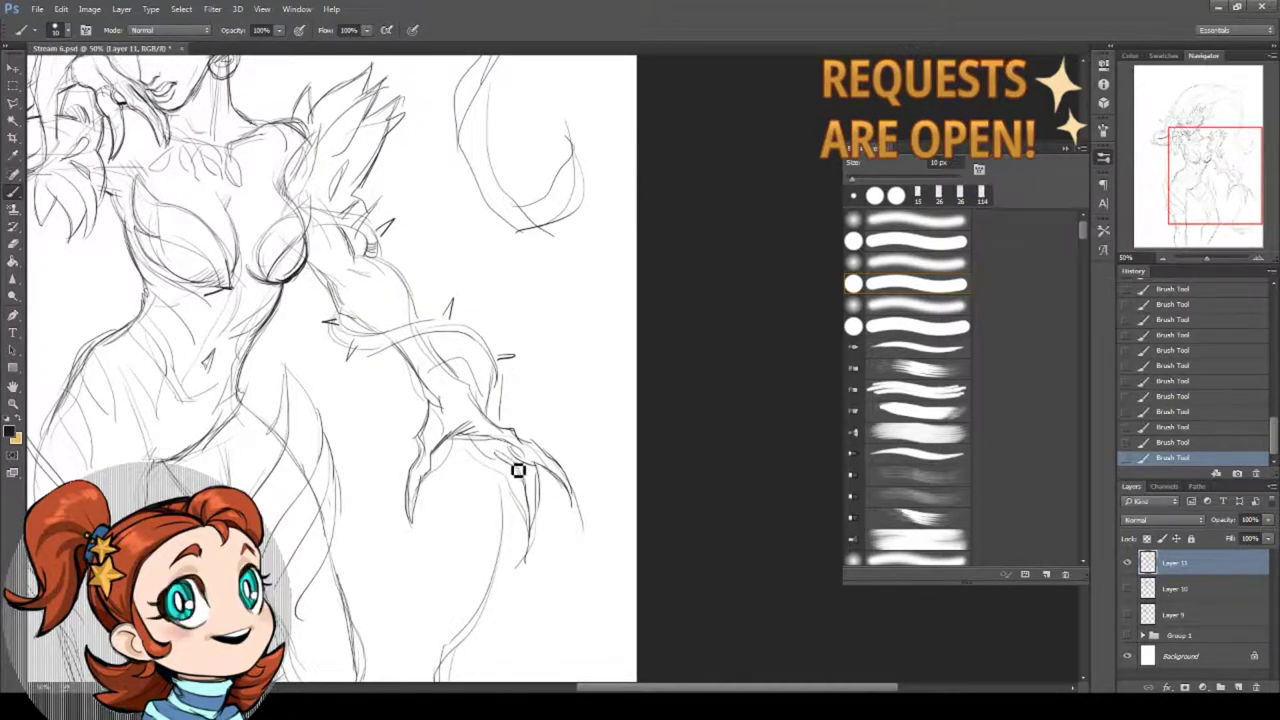
{"action": "left_click_drag", "start_coordinate": [466, 442], "coordinate": [520, 495]}
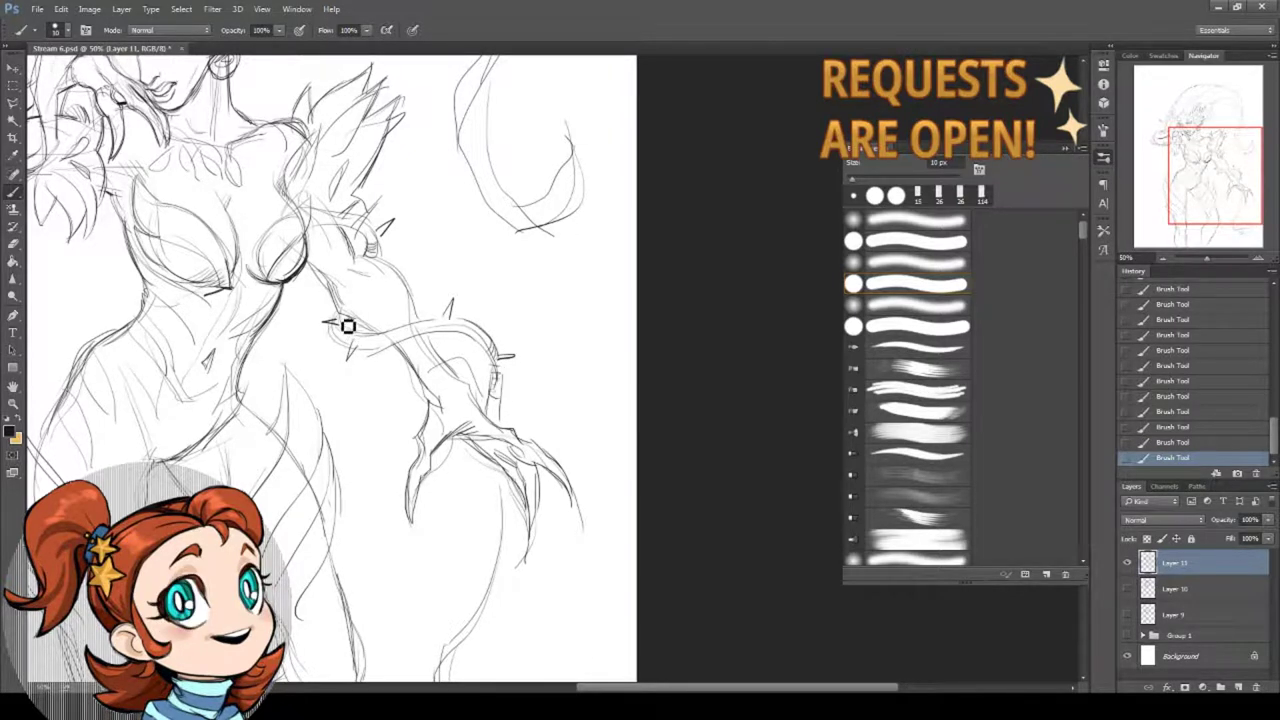
- Darken the long tendril hanging below the lowered hand and hatch its curved tip
{"action": "scroll", "coordinate": [355, 328], "scroll_direction": "down", "scroll_amount": 3}
{"action": "mouse_move", "coordinate": [514, 320]}
{"action": "left_mouse_down"}
{"action": "mouse_move", "coordinate": [443, 480]}
{"action": "mouse_move", "coordinate": [504, 501]}
{"action": "left_mouse_up"}
{"action": "mouse_move", "coordinate": [518, 548]}
{"action": "left_mouse_down"}
{"action": "mouse_move", "coordinate": [552, 541]}
{"action": "mouse_move", "coordinate": [543, 546]}
{"action": "left_mouse_up"}
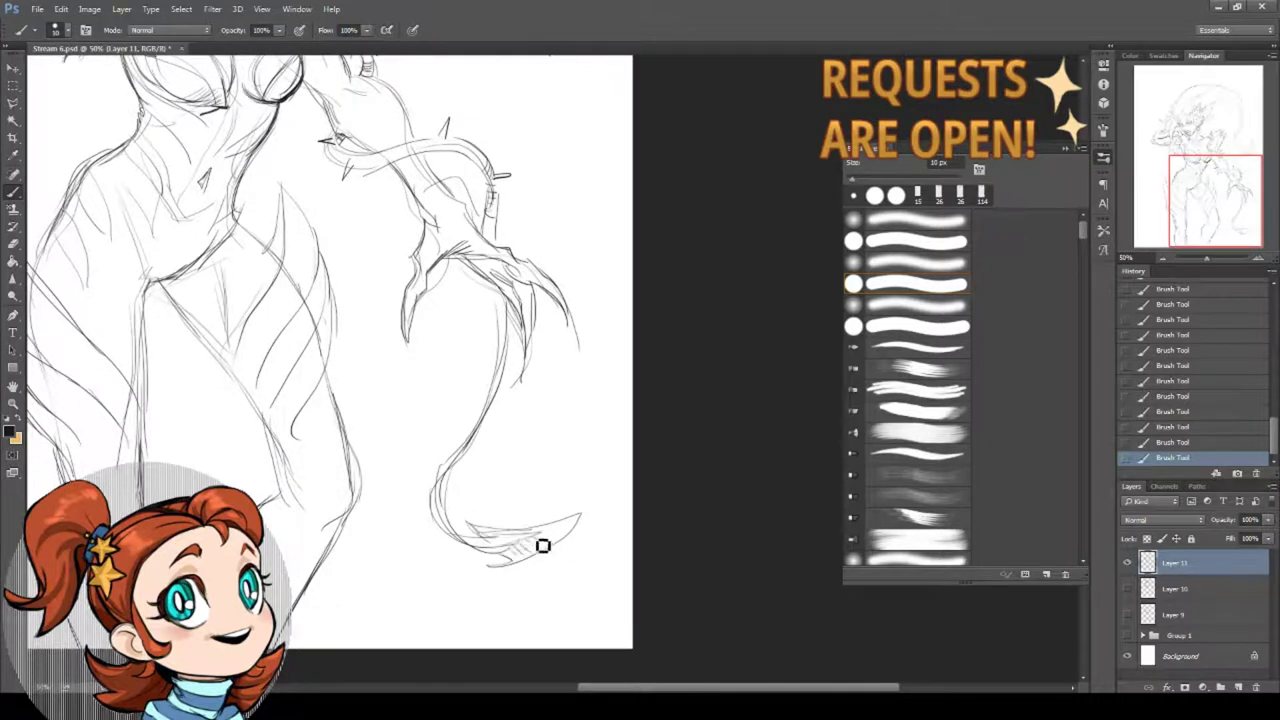
- Add short strokes to the leaf shapes on the thighs and extra leaf shapes to the necklace
{"action": "left_click_drag", "start_coordinate": [404, 376], "coordinate": [560, 518]}
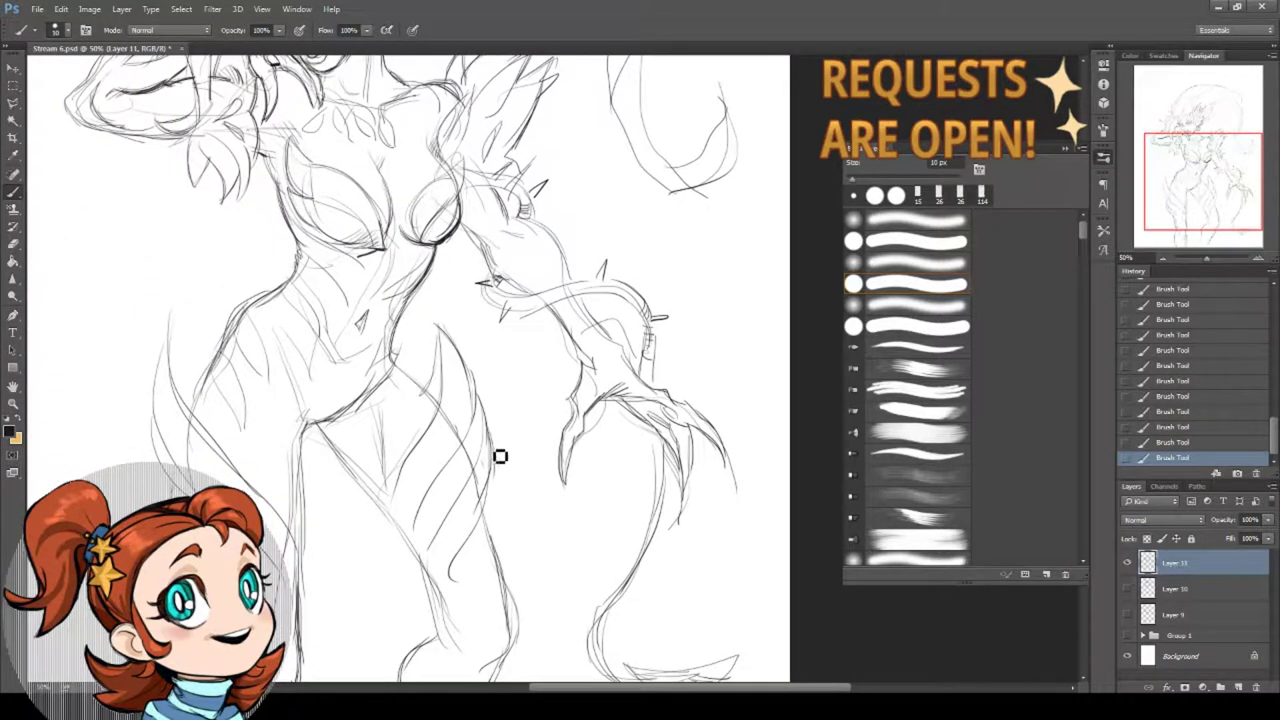
{"action": "scroll", "coordinate": [265, 411], "scroll_direction": "down", "scroll_amount": 2}
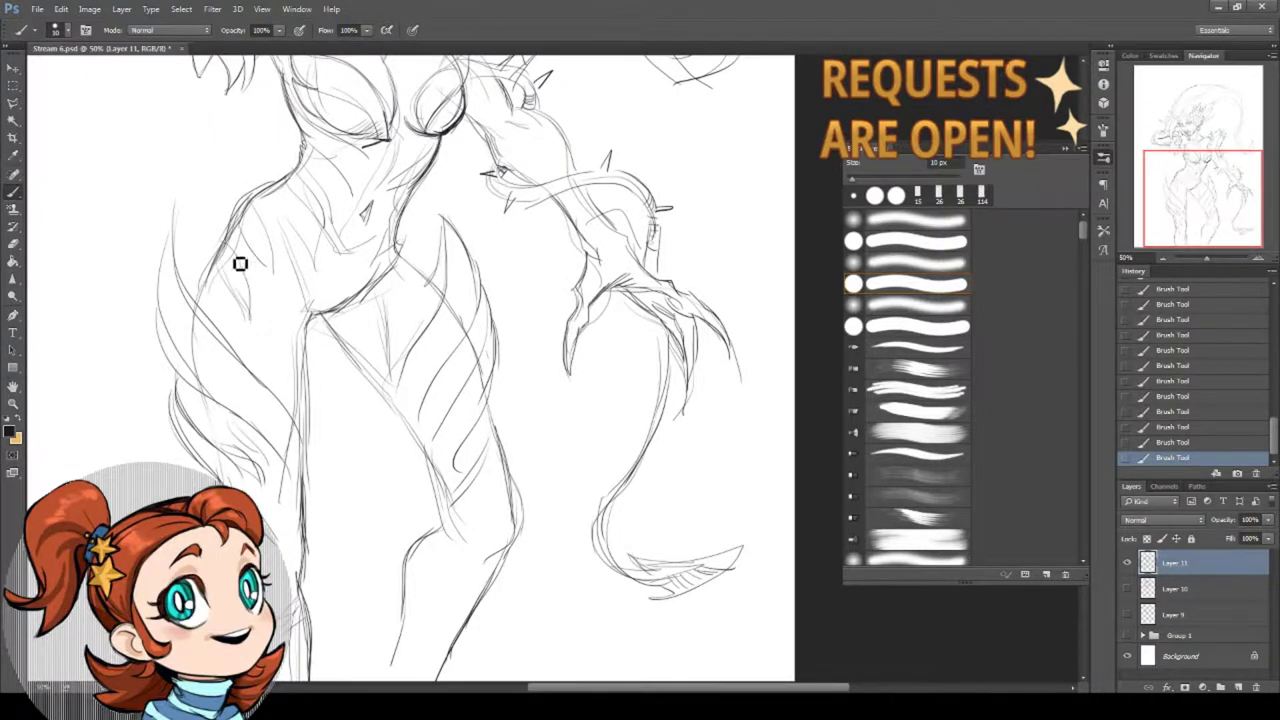
{"action": "left_click_drag", "start_coordinate": [296, 254], "coordinate": [349, 565]}
{"action": "left_click_drag", "start_coordinate": [420, 210], "coordinate": [427, 272]}
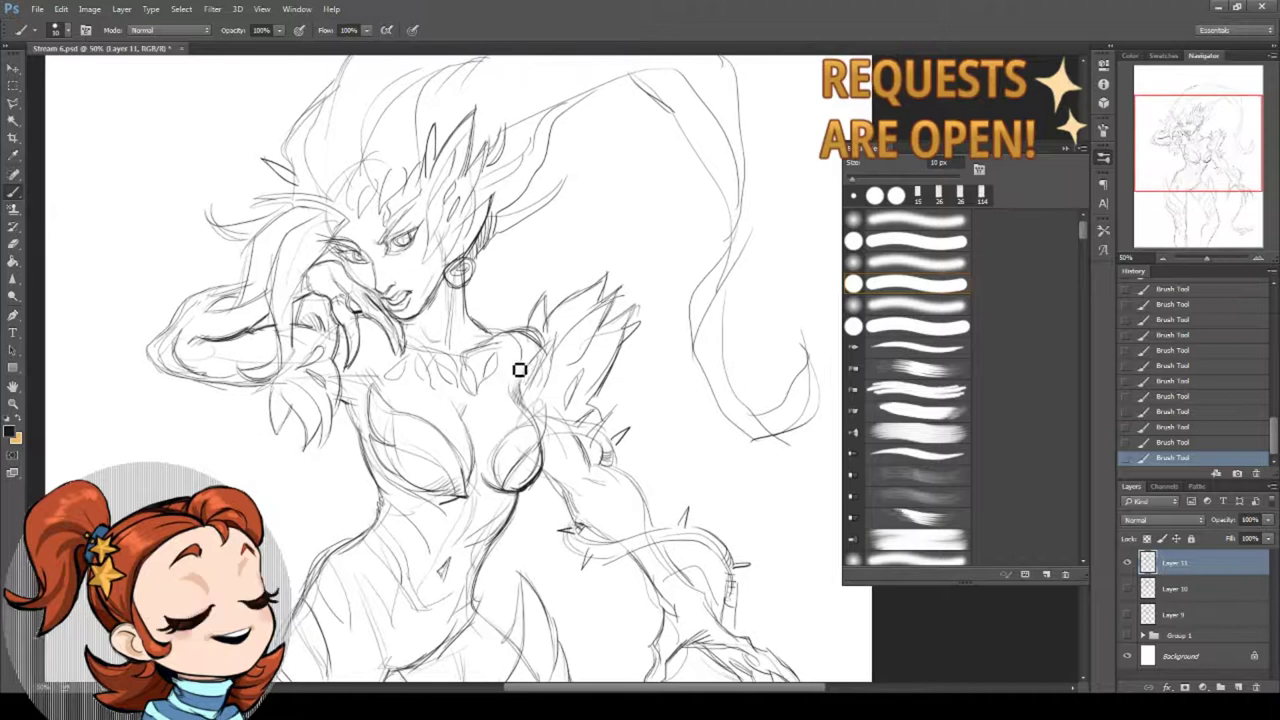
{"action": "left_click_drag", "start_coordinate": [449, 347], "coordinate": [463, 326]}
- Create a new layer beneath the line art layer and set the foreground colour to a light peach
{"action": "left_click", "coordinate": [1172, 587]}
{"action": "key", "text": "ctrl+shift+alt+n"}
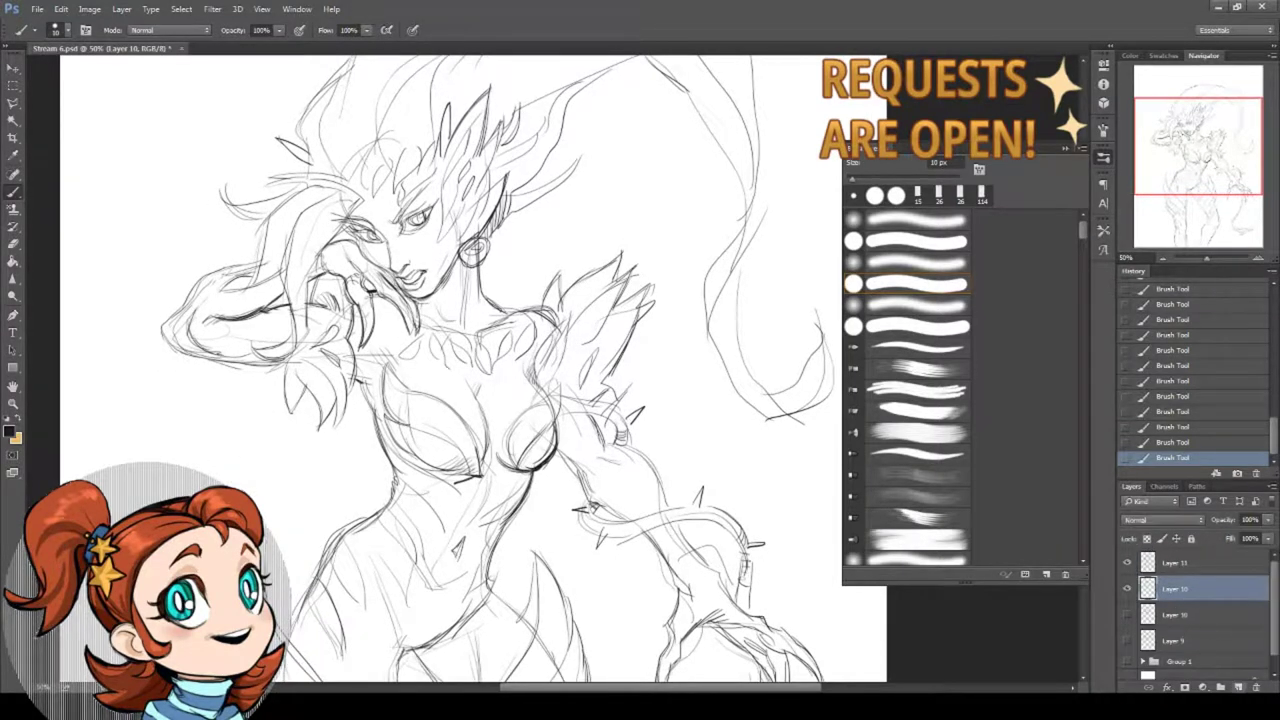
{"action": "key", "text": "x"}
{"action": "left_click", "coordinate": [11, 433]}
{"action": "left_click", "coordinate": [492, 305]}
{"action": "left_click_drag", "start_coordinate": [638, 451], "coordinate": [639, 460]}
{"action": "left_click", "coordinate": [727, 302]}
- Choose a larger round brush and block in the face with the peach colour
{"action": "right_click", "coordinate": [476, 258]}
{"action": "left_click", "coordinate": [513, 349]}
{"action": "mouse_move", "coordinate": [372, 194]}
{"action": "left_mouse_down"}
{"action": "mouse_move", "coordinate": [382, 252]}
{"action": "mouse_move", "coordinate": [402, 228]}
{"action": "left_mouse_up"}
{"action": "left_click_drag", "start_coordinate": [396, 232], "coordinate": [414, 252]}
{"action": "left_click_drag", "start_coordinate": [404, 204], "coordinate": [412, 214]}
- Change the foreground colour to a paler yellow skin tone and paint the face, neck, upper chest and midriff
{"action": "left_click", "coordinate": [10, 432]}
{"action": "left_click_drag", "start_coordinate": [638, 459], "coordinate": [639, 456]}
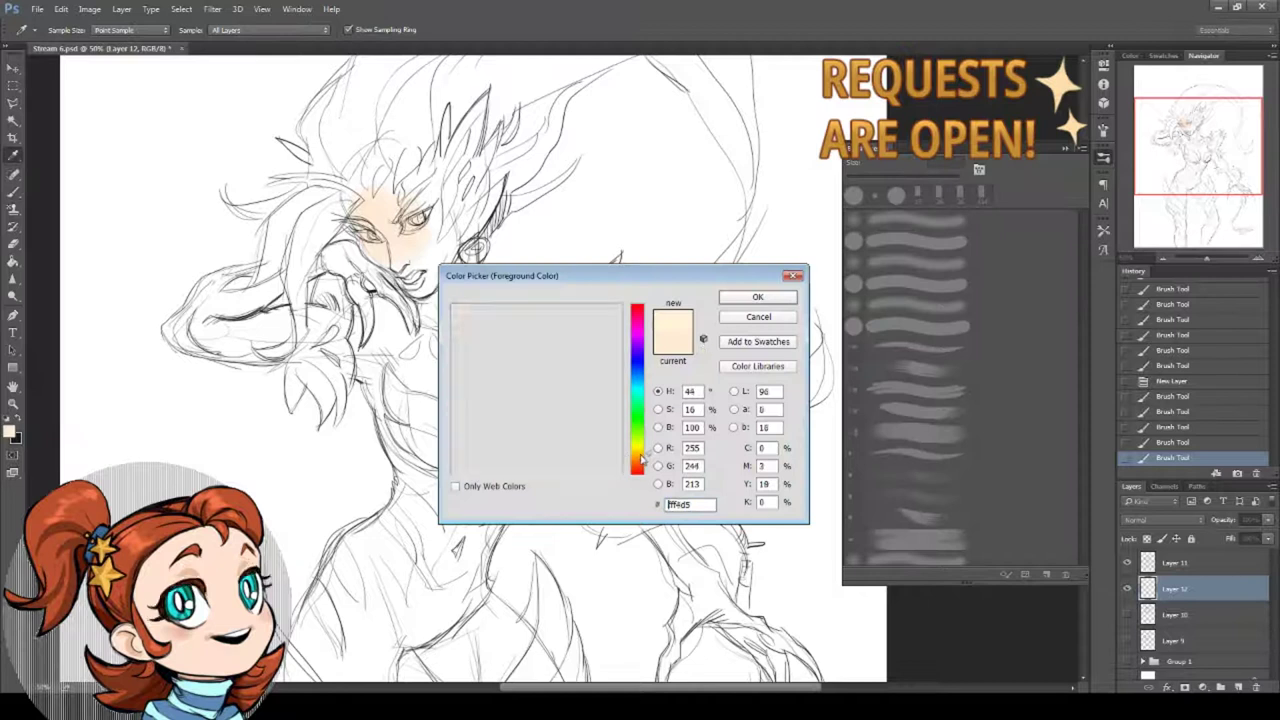
{"action": "left_click", "coordinate": [735, 298]}
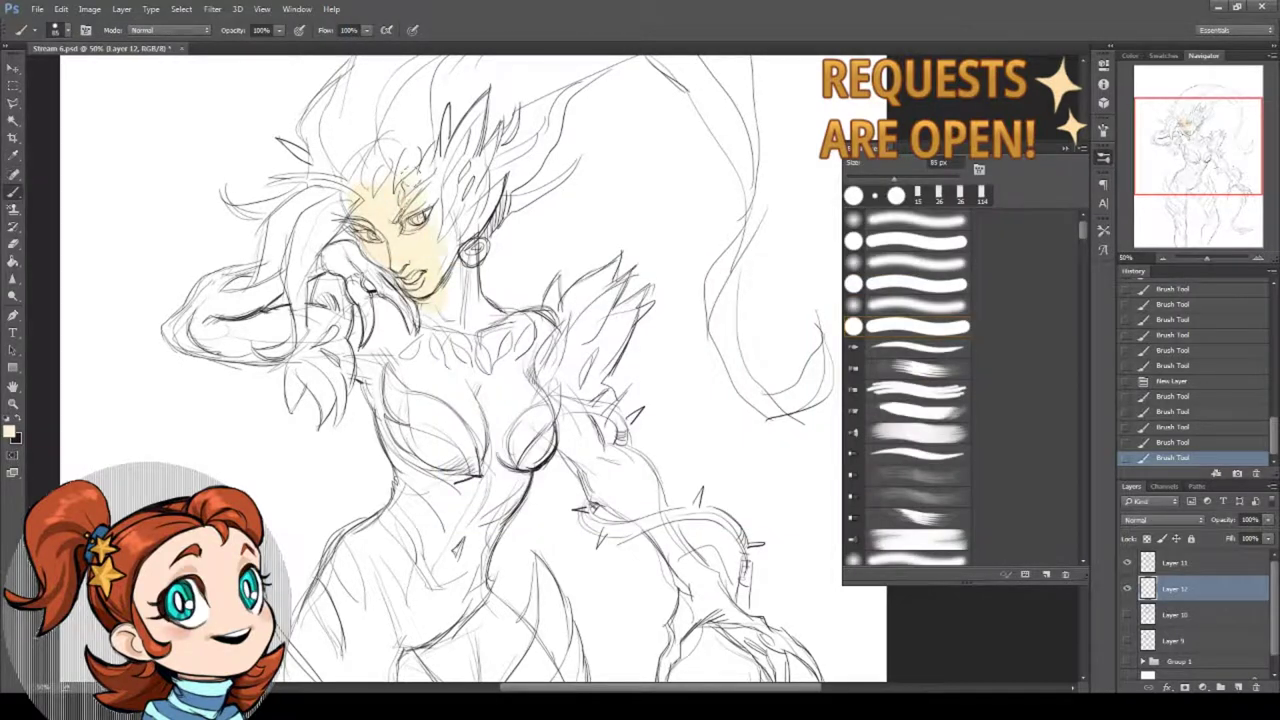
{"action": "left_click_drag", "start_coordinate": [445, 200], "coordinate": [455, 300]}
{"action": "mouse_move", "coordinate": [350, 330]}
{"action": "left_mouse_down"}
{"action": "mouse_move", "coordinate": [380, 380]}
{"action": "mouse_move", "coordinate": [445, 390]}
{"action": "mouse_move", "coordinate": [480, 420]}
{"action": "left_mouse_up"}
{"action": "mouse_move", "coordinate": [445, 470]}
{"action": "left_mouse_down"}
{"action": "mouse_move", "coordinate": [418, 590]}
{"action": "mouse_move", "coordinate": [510, 495]}
{"action": "left_mouse_up"}
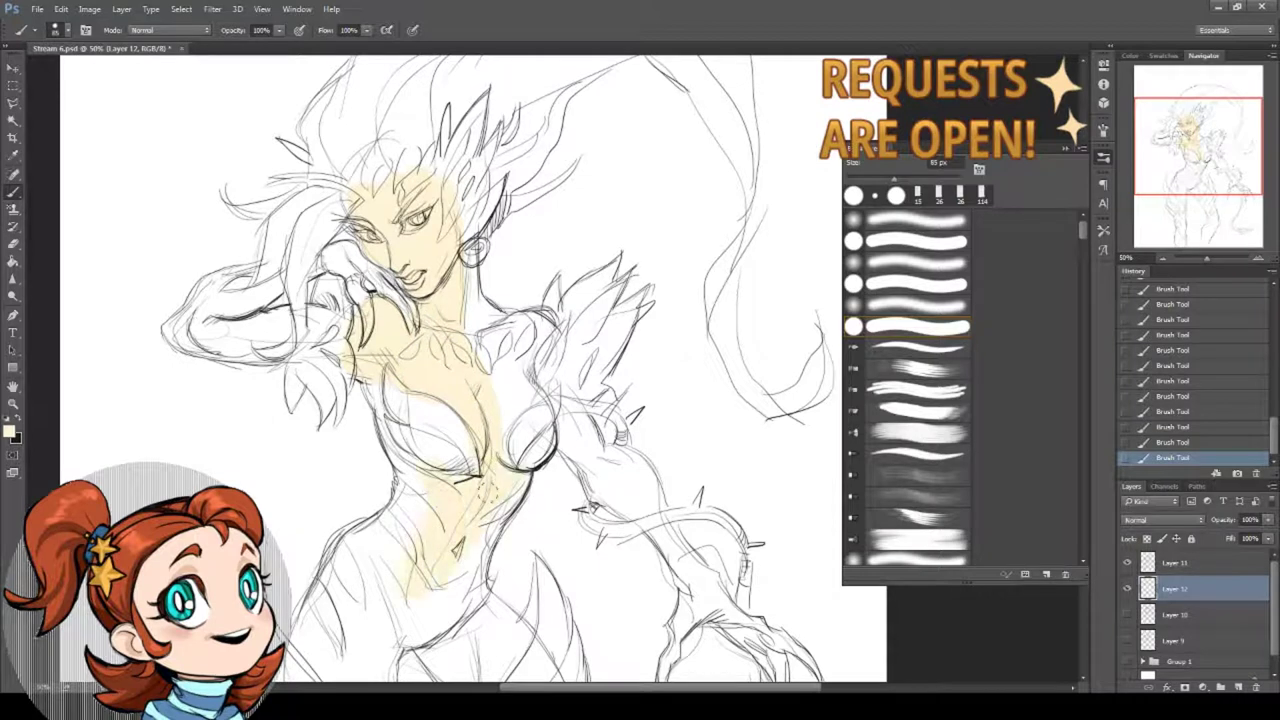
- Extend the skin tone over the far side of the chest and shoulder, the near hip and the upper thigh
{"action": "left_click_drag", "start_coordinate": [490, 350], "coordinate": [495, 440]}
{"action": "mouse_move", "coordinate": [500, 335]}
{"action": "left_mouse_down"}
{"action": "mouse_move", "coordinate": [525, 365]}
{"action": "mouse_move", "coordinate": [522, 428]}
{"action": "left_mouse_up"}
{"action": "left_click_drag", "start_coordinate": [443, 534], "coordinate": [452, 404]}
{"action": "mouse_move", "coordinate": [405, 408]}
{"action": "left_mouse_down"}
{"action": "mouse_move", "coordinate": [374, 438]}
{"action": "mouse_move", "coordinate": [382, 416]}
{"action": "left_mouse_up"}
{"action": "left_click_drag", "start_coordinate": [366, 416], "coordinate": [388, 498]}
{"action": "left_click_drag", "start_coordinate": [343, 446], "coordinate": [389, 535]}
{"action": "mouse_move", "coordinate": [364, 491]}
{"action": "left_mouse_down"}
{"action": "mouse_move", "coordinate": [368, 353]}
{"action": "mouse_move", "coordinate": [355, 450]}
{"action": "mouse_move", "coordinate": [380, 395]}
{"action": "left_mouse_up"}
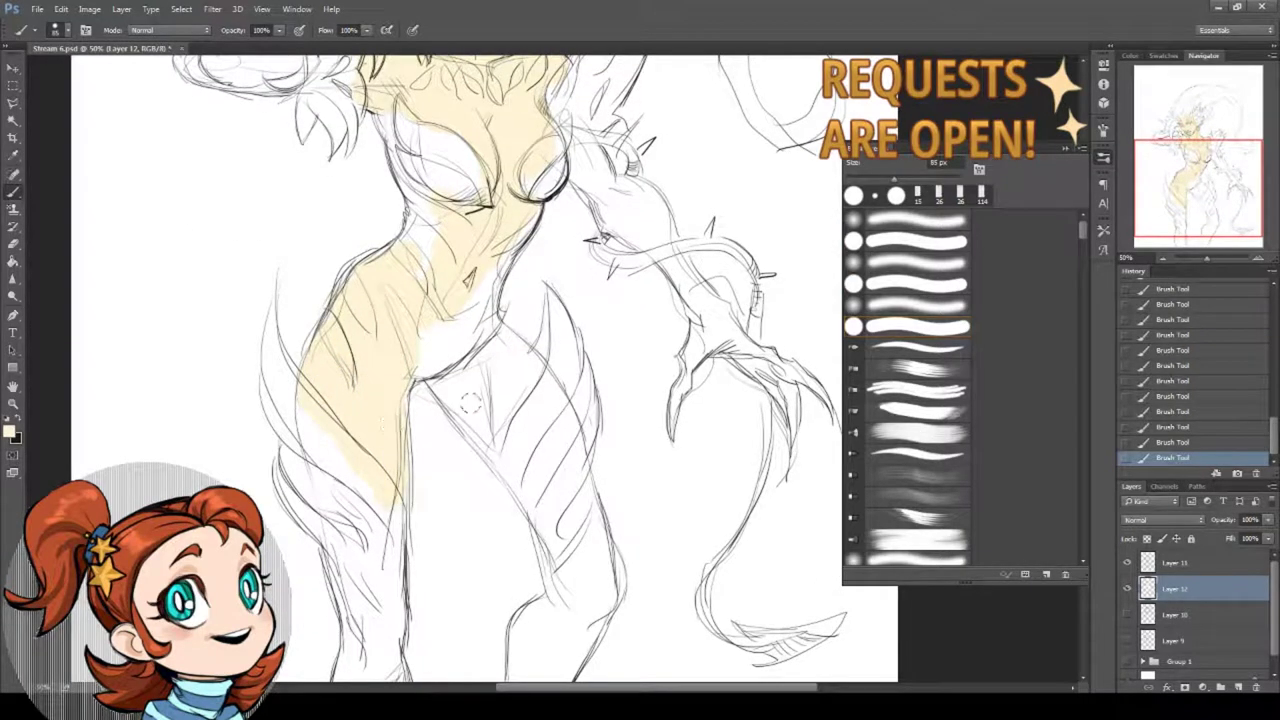
- Paint the skin tone over the other thigh and the remaining side of the waist
{"action": "mouse_move", "coordinate": [471, 403]}
{"action": "left_mouse_down"}
{"action": "mouse_move", "coordinate": [464, 378]}
{"action": "mouse_move", "coordinate": [504, 390]}
{"action": "left_mouse_up"}
{"action": "left_click_drag", "start_coordinate": [490, 276], "coordinate": [474, 322]}
{"action": "left_click_drag", "start_coordinate": [490, 445], "coordinate": [523, 348]}
{"action": "mouse_move", "coordinate": [455, 253]}
{"action": "left_mouse_down"}
{"action": "mouse_move", "coordinate": [411, 492]}
{"action": "mouse_move", "coordinate": [508, 518]}
{"action": "left_mouse_up"}
- Set the foreground colour to a medium green, #6e9346
{"action": "left_click", "coordinate": [9, 431]}
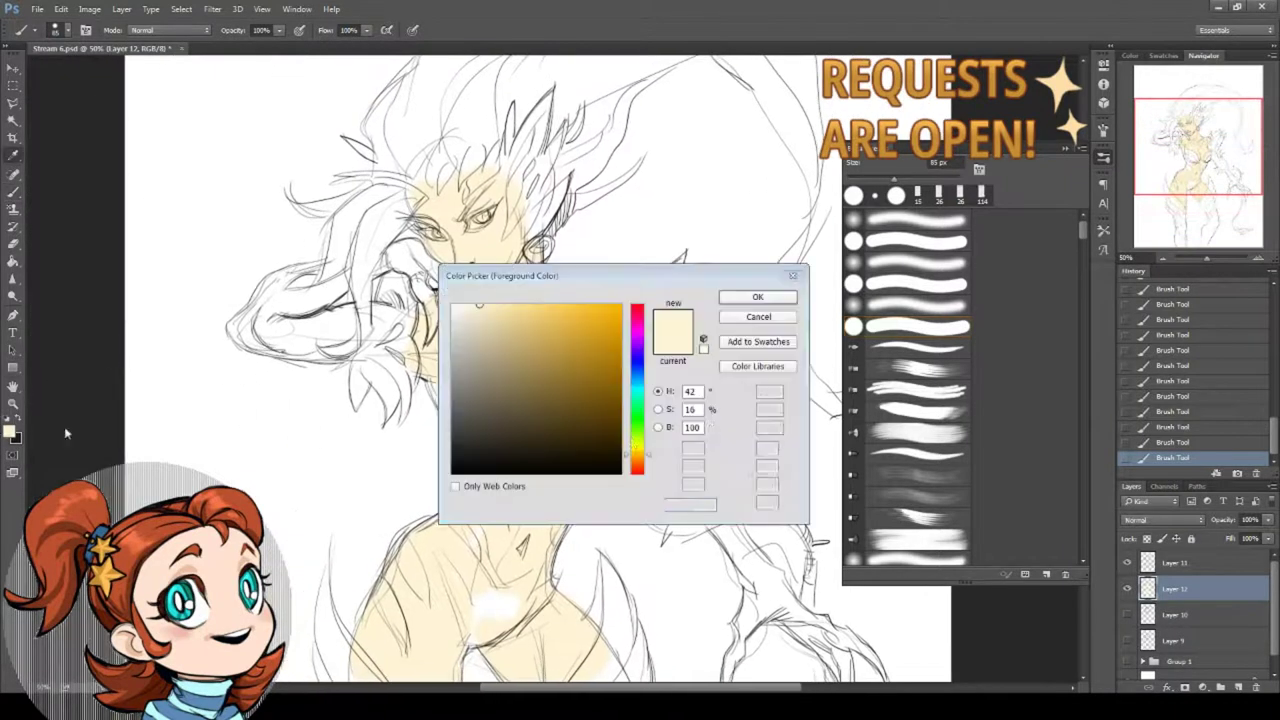
{"action": "left_click_drag", "start_coordinate": [638, 444], "coordinate": [638, 432]}
{"action": "left_click_drag", "start_coordinate": [529, 361], "coordinate": [541, 376]}
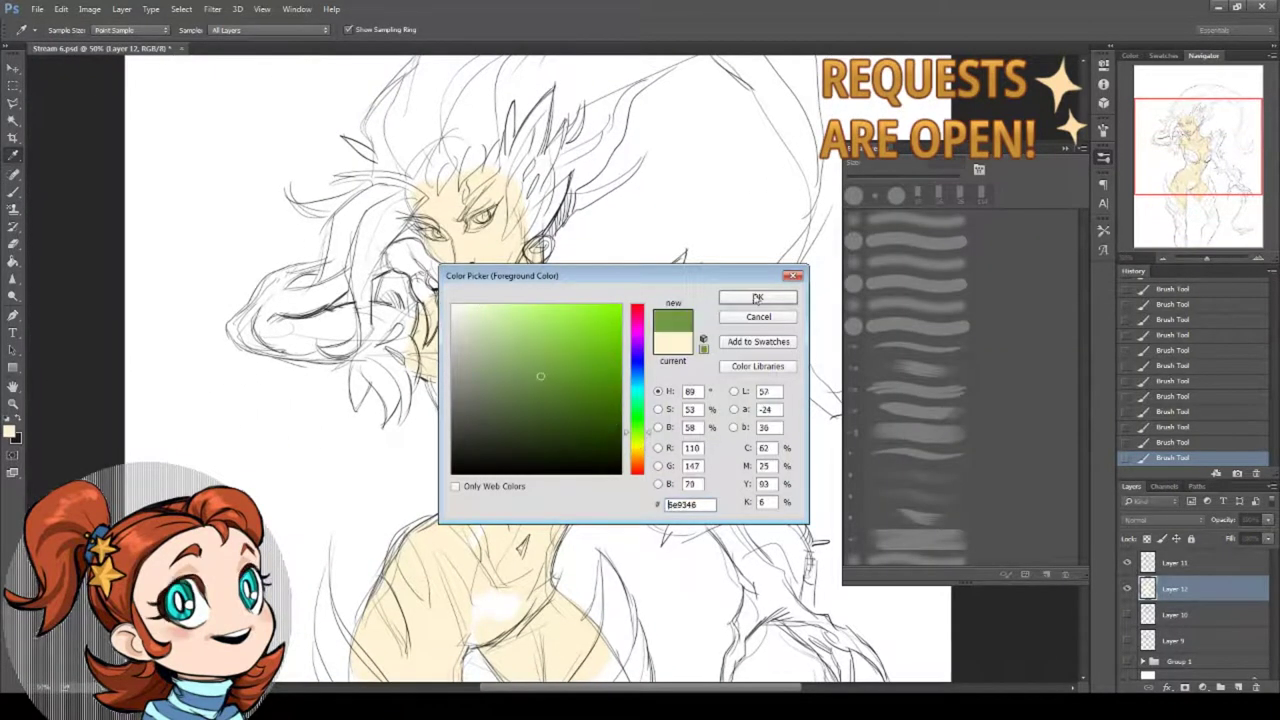
{"action": "left_click", "coordinate": [757, 298]}
- Choose another brush tip and set its Shape Dynamics size control to Pen Pressure
{"action": "right_click", "coordinate": [540, 335]}
{"action": "left_click", "coordinate": [646, 361]}
{"action": "left_click", "coordinate": [1103, 131]}
{"action": "left_click", "coordinate": [897, 171]}
{"action": "left_click", "coordinate": [1016, 168]}
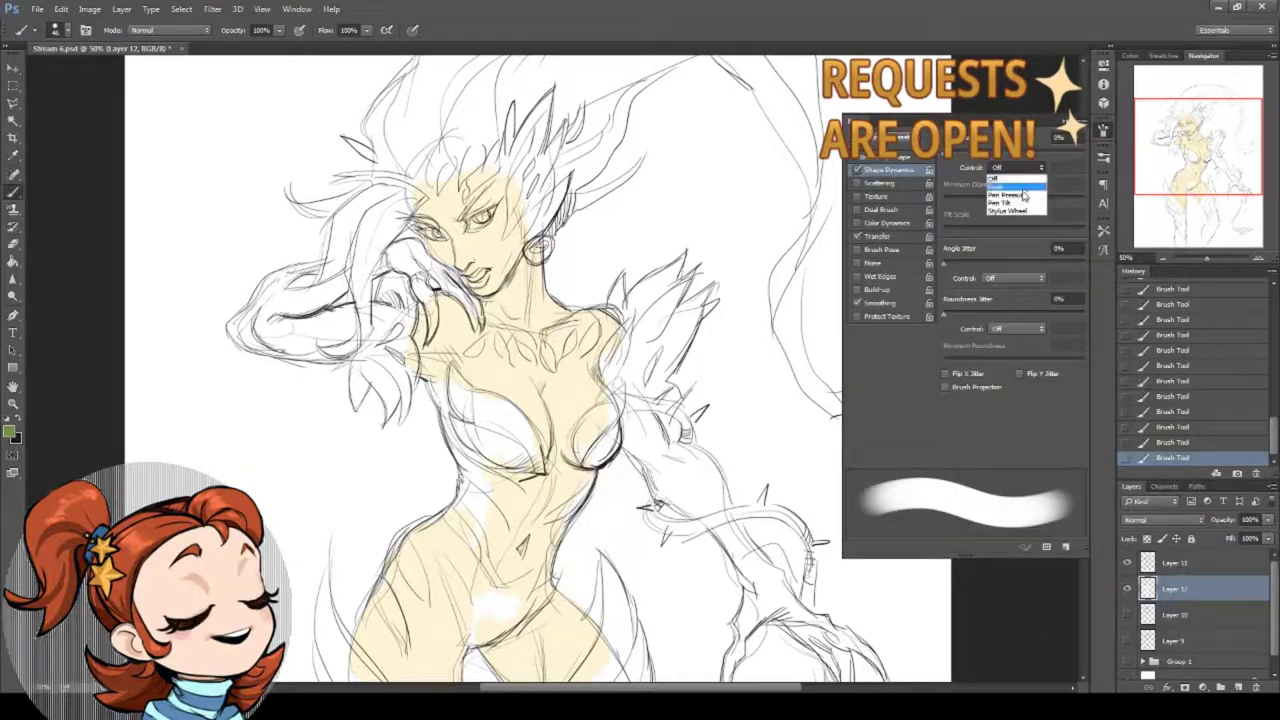
{"action": "left_click", "coordinate": [1020, 194]}
- Paint first green strokes on the raised forearm and a bodice cup, and set the brush's minimum diameter to 98%
{"action": "mouse_move", "coordinate": [258, 312]}
{"action": "left_mouse_down"}
{"action": "mouse_move", "coordinate": [245, 305]}
{"action": "mouse_move", "coordinate": [284, 277]}
{"action": "mouse_move", "coordinate": [332, 271]}
{"action": "left_mouse_up"}
{"action": "left_click_drag", "start_coordinate": [455, 375], "coordinate": [532, 450]}
{"action": "left_click", "coordinate": [1081, 200]}
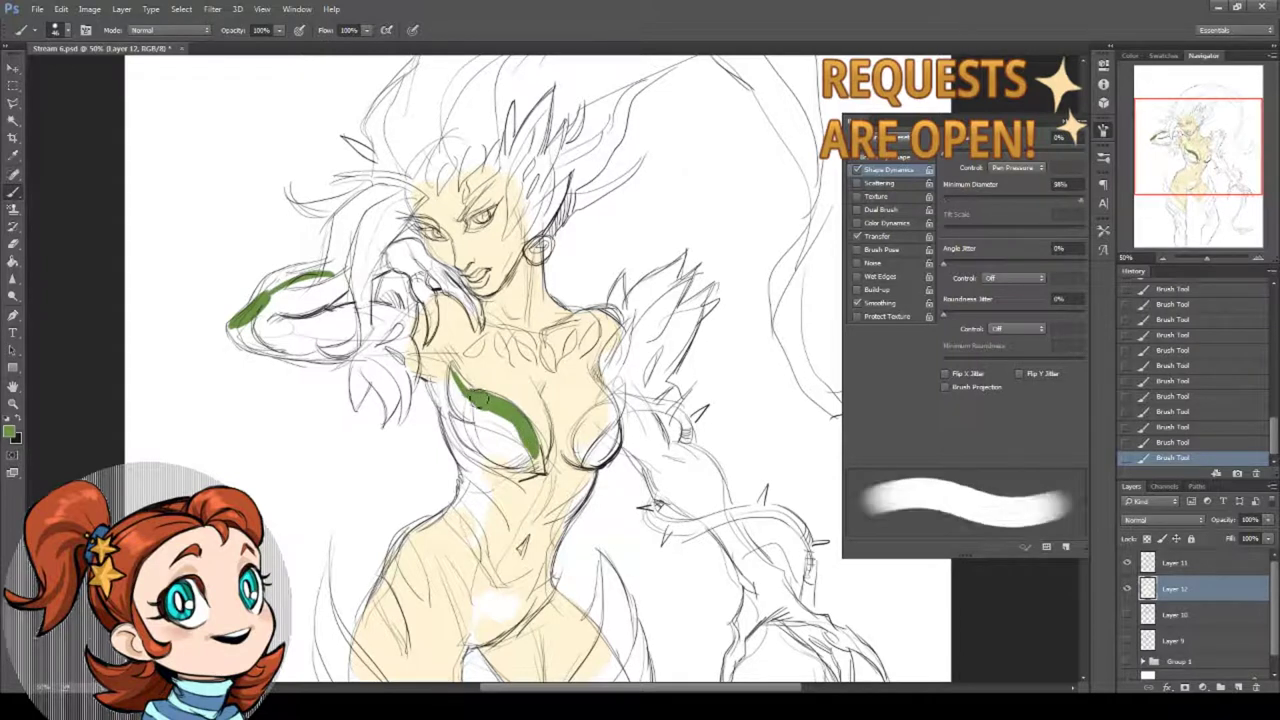
- Fill both bodice cups, the lowered upper arm and the raised forearm with green
{"action": "mouse_move", "coordinate": [458, 378]}
{"action": "left_mouse_down"}
{"action": "mouse_move", "coordinate": [508, 455]}
{"action": "mouse_move", "coordinate": [470, 420]}
{"action": "left_mouse_up"}
{"action": "mouse_move", "coordinate": [618, 422]}
{"action": "left_mouse_down"}
{"action": "mouse_move", "coordinate": [615, 440]}
{"action": "mouse_move", "coordinate": [588, 430]}
{"action": "mouse_move", "coordinate": [608, 455]}
{"action": "left_mouse_up"}
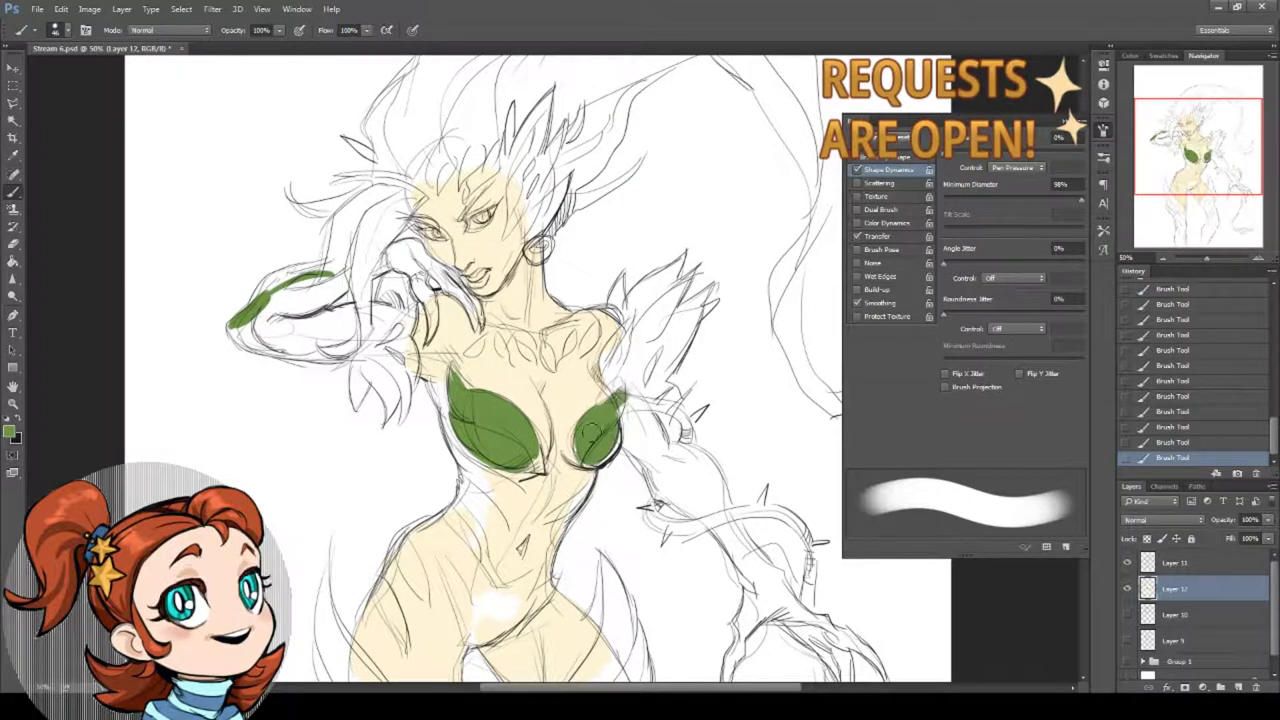
{"action": "mouse_move", "coordinate": [628, 360]}
{"action": "left_mouse_down"}
{"action": "mouse_move", "coordinate": [640, 458]}
{"action": "mouse_move", "coordinate": [660, 455]}
{"action": "left_mouse_up"}
{"action": "mouse_move", "coordinate": [334, 321]}
{"action": "left_mouse_down"}
{"action": "mouse_move", "coordinate": [262, 318]}
{"action": "mouse_move", "coordinate": [300, 285]}
{"action": "mouse_move", "coordinate": [360, 272]}
{"action": "mouse_move", "coordinate": [340, 290]}
{"action": "mouse_move", "coordinate": [360, 272]}
{"action": "mouse_move", "coordinate": [335, 318]}
{"action": "mouse_move", "coordinate": [350, 318]}
{"action": "mouse_move", "coordinate": [250, 335]}
{"action": "mouse_move", "coordinate": [290, 342]}
{"action": "left_mouse_up"}
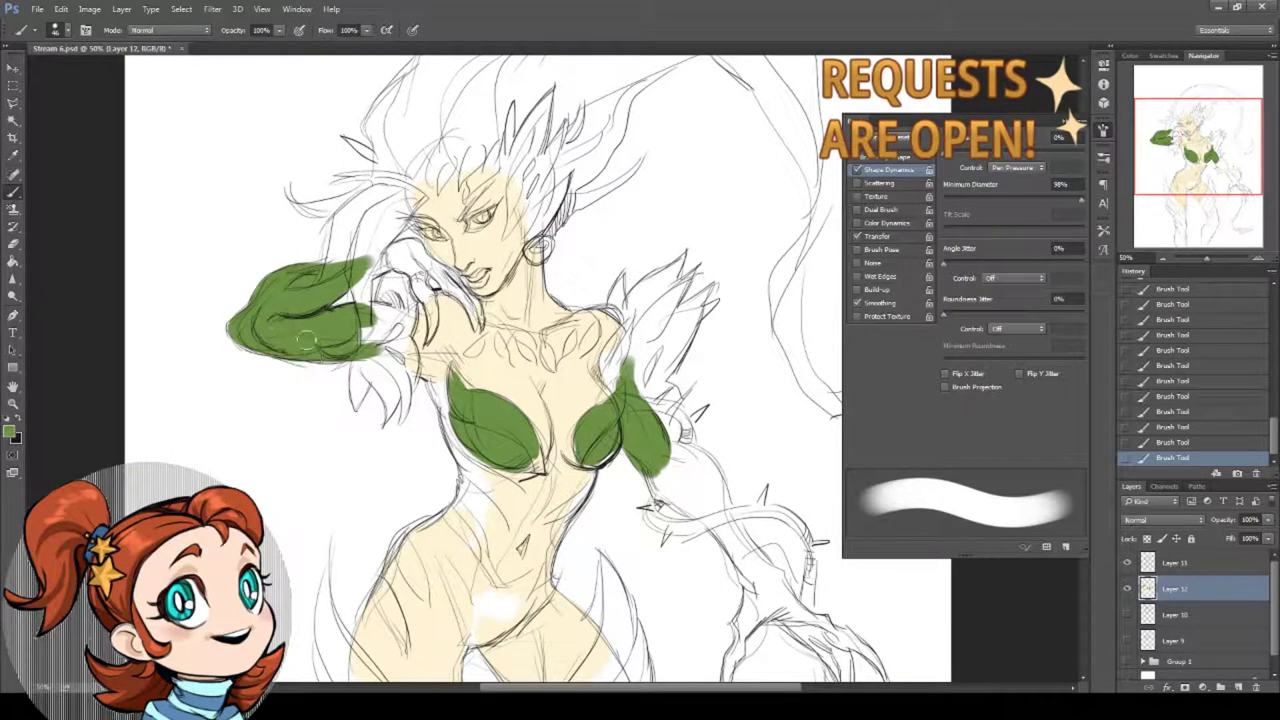
- Extend the green over the raised arm's wrist, hand and fingers, setting the brush's minimum diameter to 0% for tapered finger strokes
{"action": "mouse_move", "coordinate": [380, 335]}
{"action": "left_mouse_down"}
{"action": "mouse_move", "coordinate": [349, 314]}
{"action": "mouse_move", "coordinate": [384, 346]}
{"action": "mouse_move", "coordinate": [396, 330]}
{"action": "left_mouse_up"}
{"action": "left_click_drag", "start_coordinate": [368, 268], "coordinate": [418, 248]}
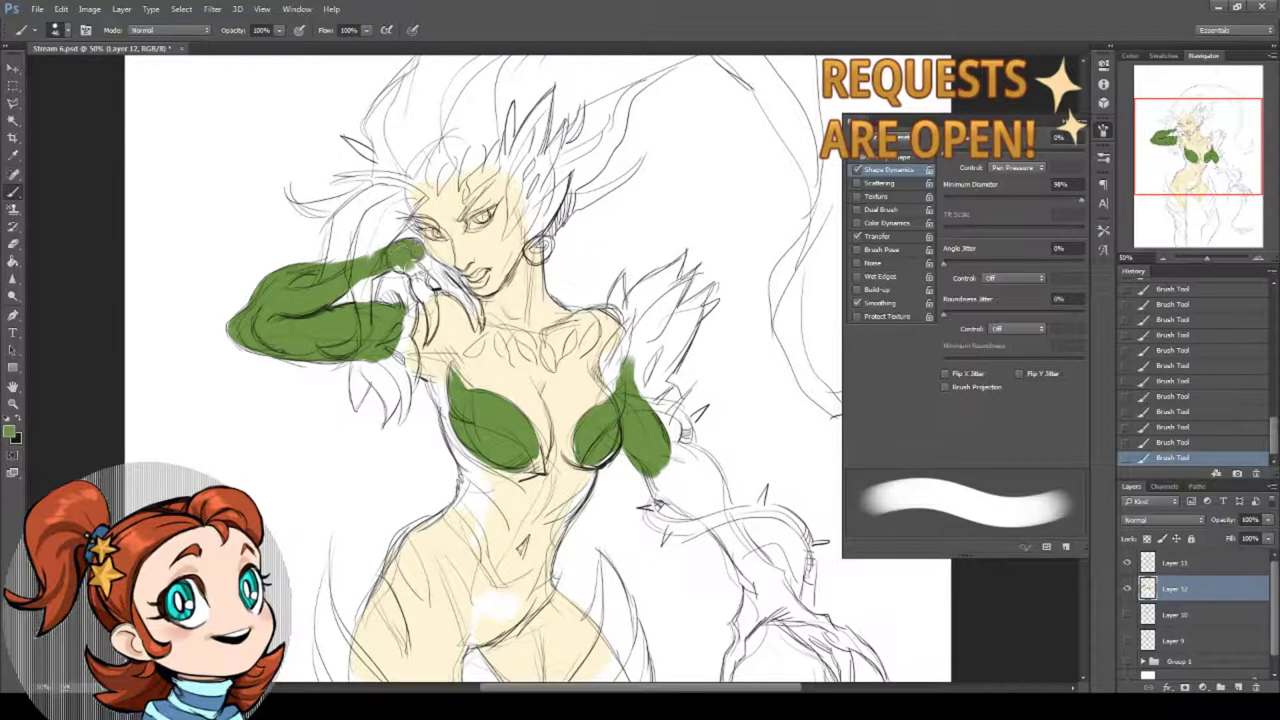
{"action": "left_click_drag", "start_coordinate": [420, 263], "coordinate": [446, 278]}
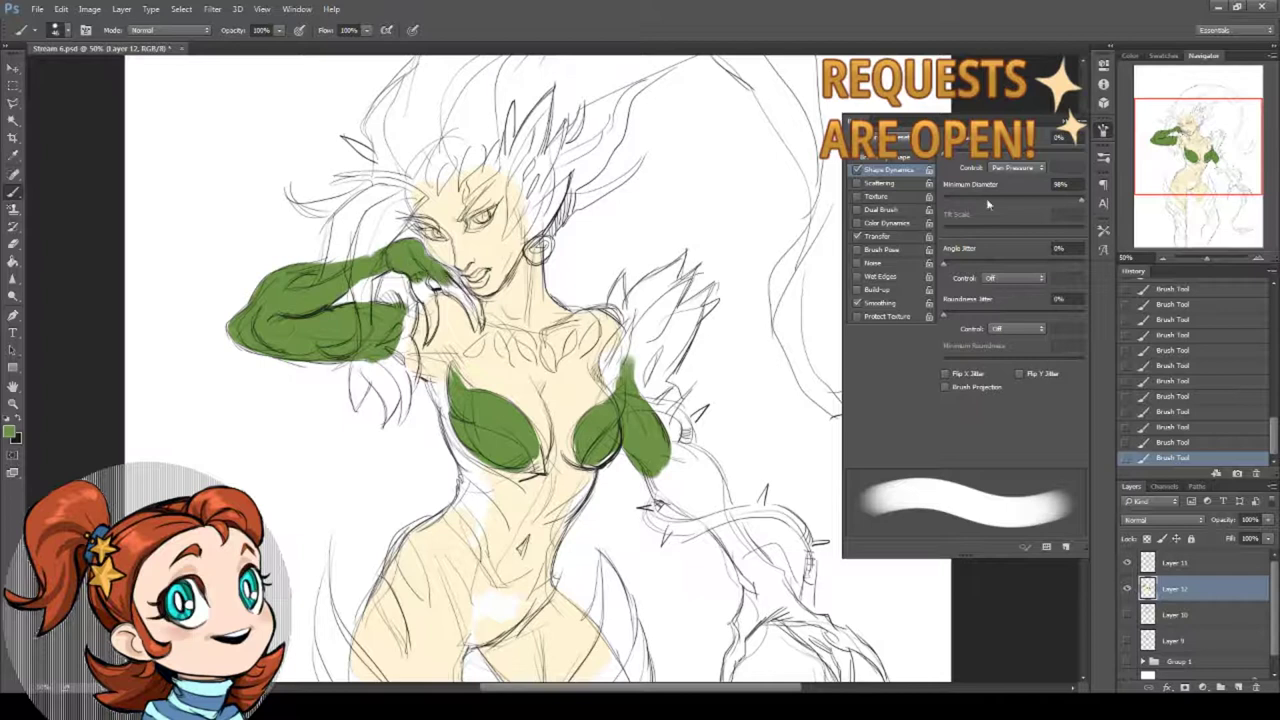
{"action": "left_click_drag", "start_coordinate": [988, 202], "coordinate": [940, 202]}
{"action": "mouse_move", "coordinate": [416, 280]}
{"action": "left_mouse_down"}
{"action": "mouse_move", "coordinate": [422, 302]}
{"action": "mouse_move", "coordinate": [458, 294]}
{"action": "left_mouse_up"}
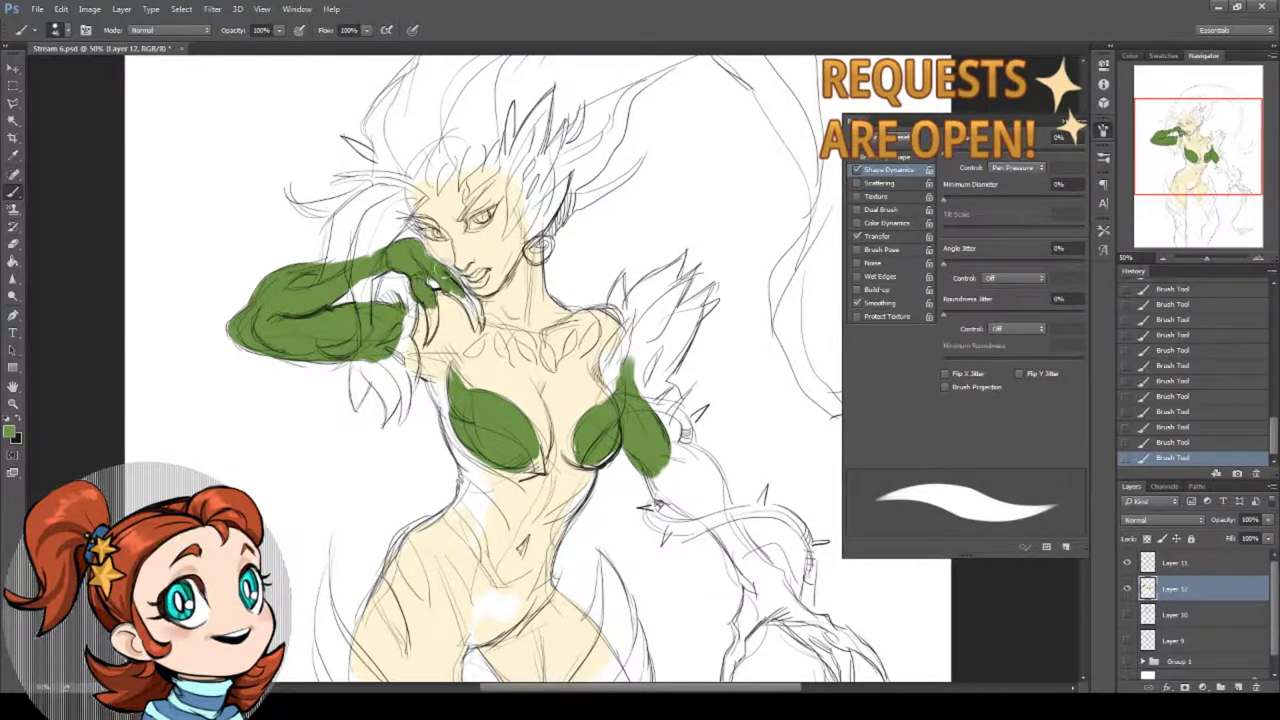
- Paint the costume side below the bodice cup green, with pointed leaf strokes across the waist and outer hip
{"action": "mouse_move", "coordinate": [471, 397]}
{"action": "left_mouse_down"}
{"action": "mouse_move", "coordinate": [406, 286]}
{"action": "mouse_move", "coordinate": [386, 314]}
{"action": "mouse_move", "coordinate": [441, 390]}
{"action": "mouse_move", "coordinate": [442, 415]}
{"action": "left_mouse_up"}
{"action": "mouse_move", "coordinate": [404, 343]}
{"action": "left_mouse_down"}
{"action": "mouse_move", "coordinate": [456, 405]}
{"action": "mouse_move", "coordinate": [418, 440]}
{"action": "left_mouse_up"}
{"action": "mouse_move", "coordinate": [406, 368]}
{"action": "left_mouse_down"}
{"action": "mouse_move", "coordinate": [432, 424]}
{"action": "mouse_move", "coordinate": [406, 432]}
{"action": "mouse_move", "coordinate": [582, 277]}
{"action": "left_mouse_up"}
{"action": "mouse_move", "coordinate": [458, 285]}
{"action": "left_mouse_down"}
{"action": "mouse_move", "coordinate": [480, 352]}
{"action": "mouse_move", "coordinate": [446, 356]}
{"action": "mouse_move", "coordinate": [466, 410]}
{"action": "mouse_move", "coordinate": [460, 398]}
{"action": "left_mouse_up"}
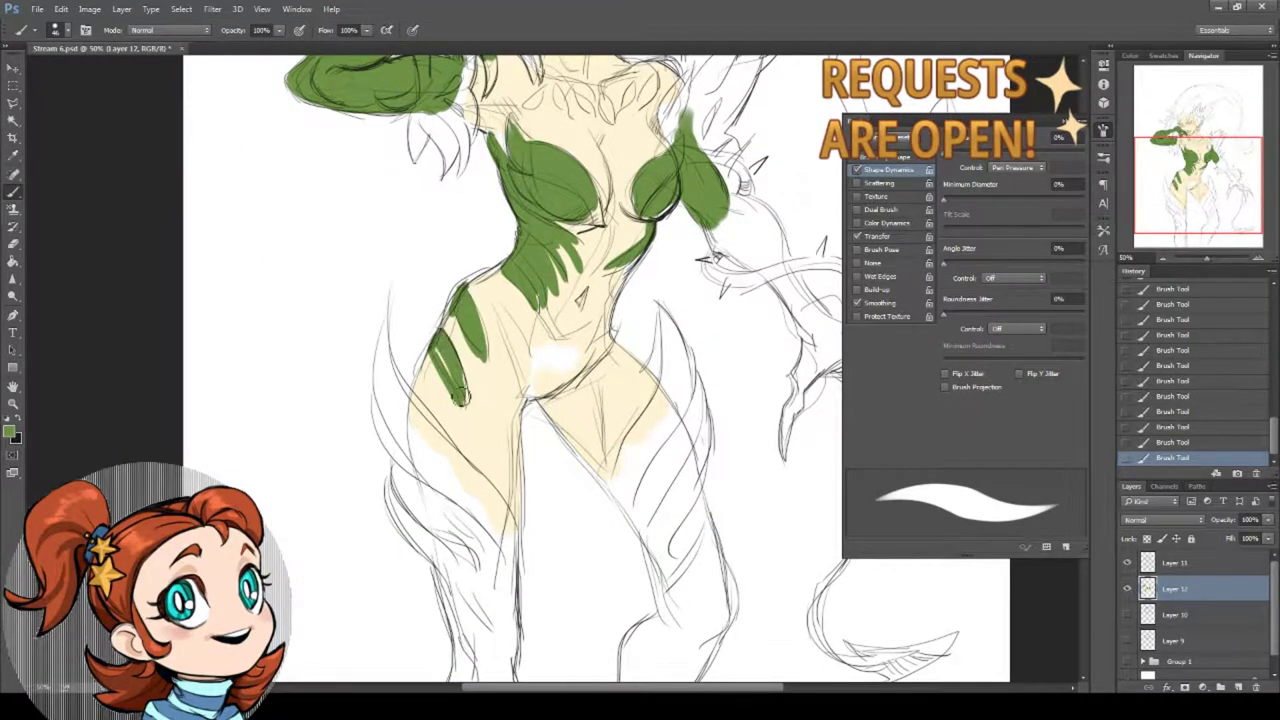
- Paint the green costume bottom between the hips, ending its upper edge in pointed leaf-like strokes
{"action": "left_click_drag", "start_coordinate": [517, 316], "coordinate": [528, 396]}
{"action": "left_click_drag", "start_coordinate": [540, 350], "coordinate": [528, 386]}
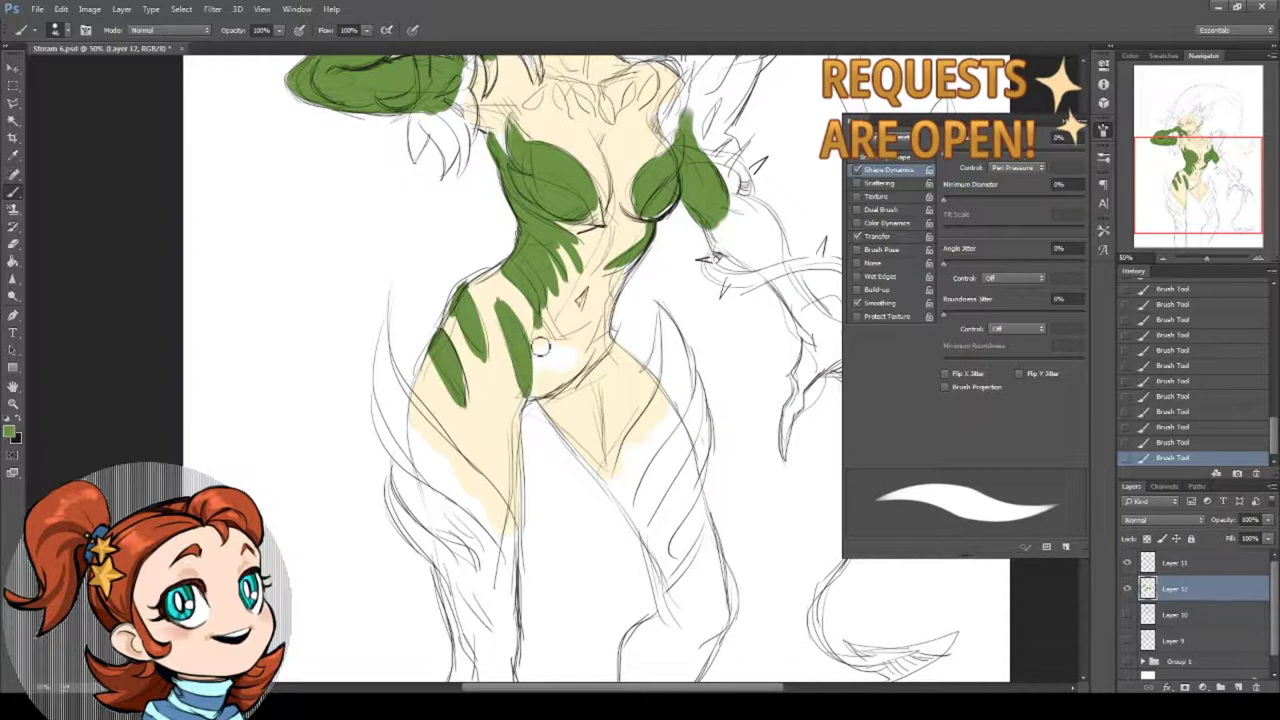
{"action": "left_click_drag", "start_coordinate": [545, 330], "coordinate": [536, 388]}
{"action": "mouse_move", "coordinate": [590, 316]}
{"action": "left_mouse_down"}
{"action": "mouse_move", "coordinate": [555, 374]}
{"action": "mouse_move", "coordinate": [612, 328]}
{"action": "left_mouse_up"}
- Set the brush's minimum diameter to 100% and its size to 100, and fill the straight leg with green from lower thigh down
{"action": "left_click_drag", "start_coordinate": [527, 438], "coordinate": [493, 337]}
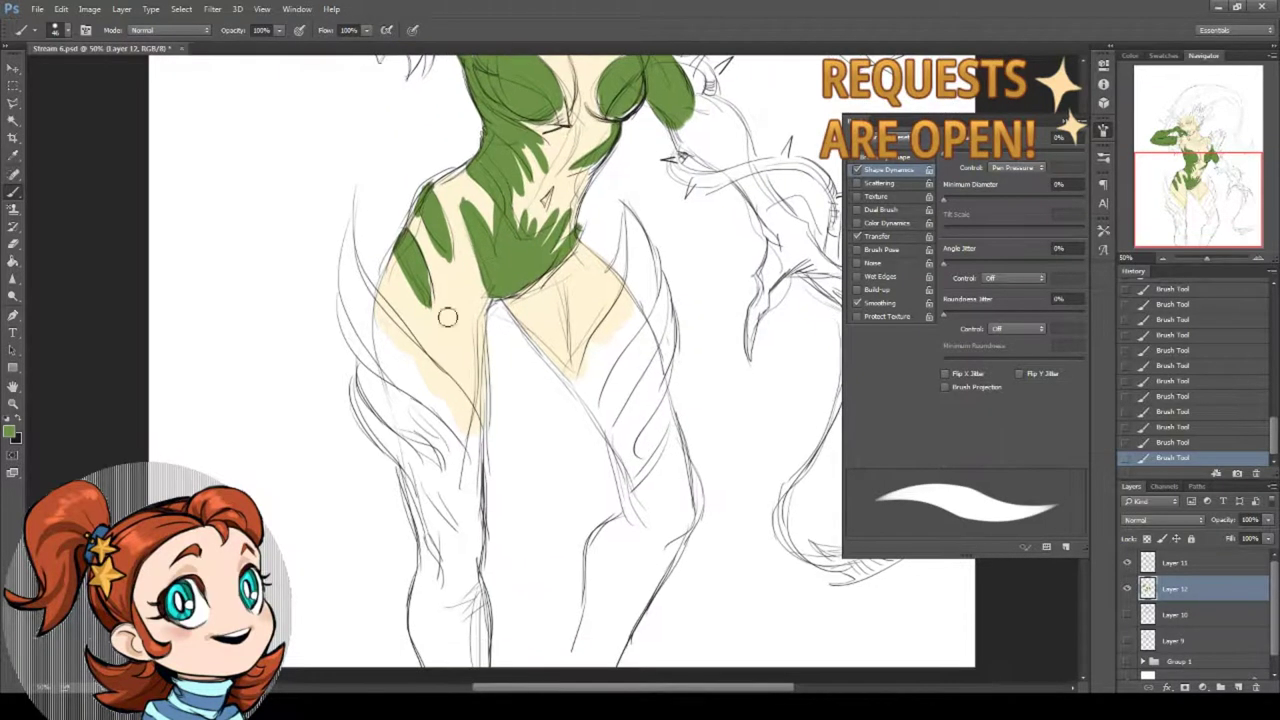
{"action": "left_click_drag", "start_coordinate": [405, 450], "coordinate": [441, 566]}
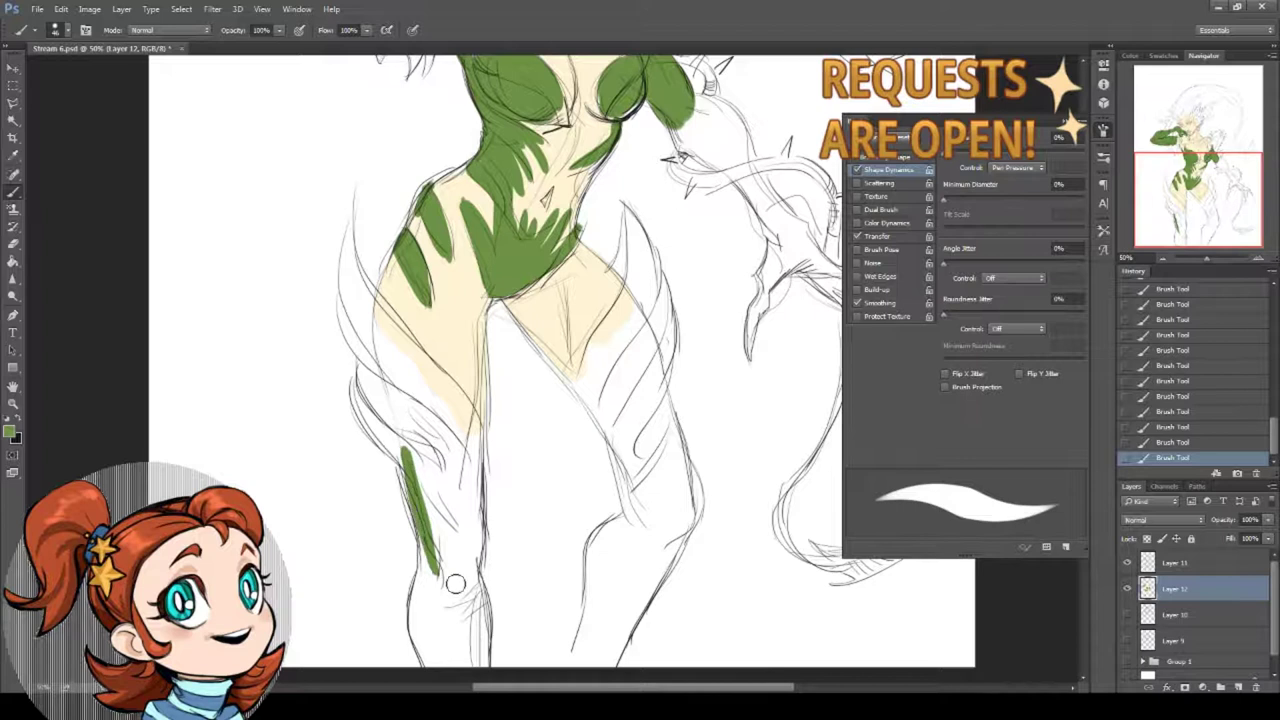
{"action": "left_click_drag", "start_coordinate": [823, 476], "coordinate": [779, 330]}
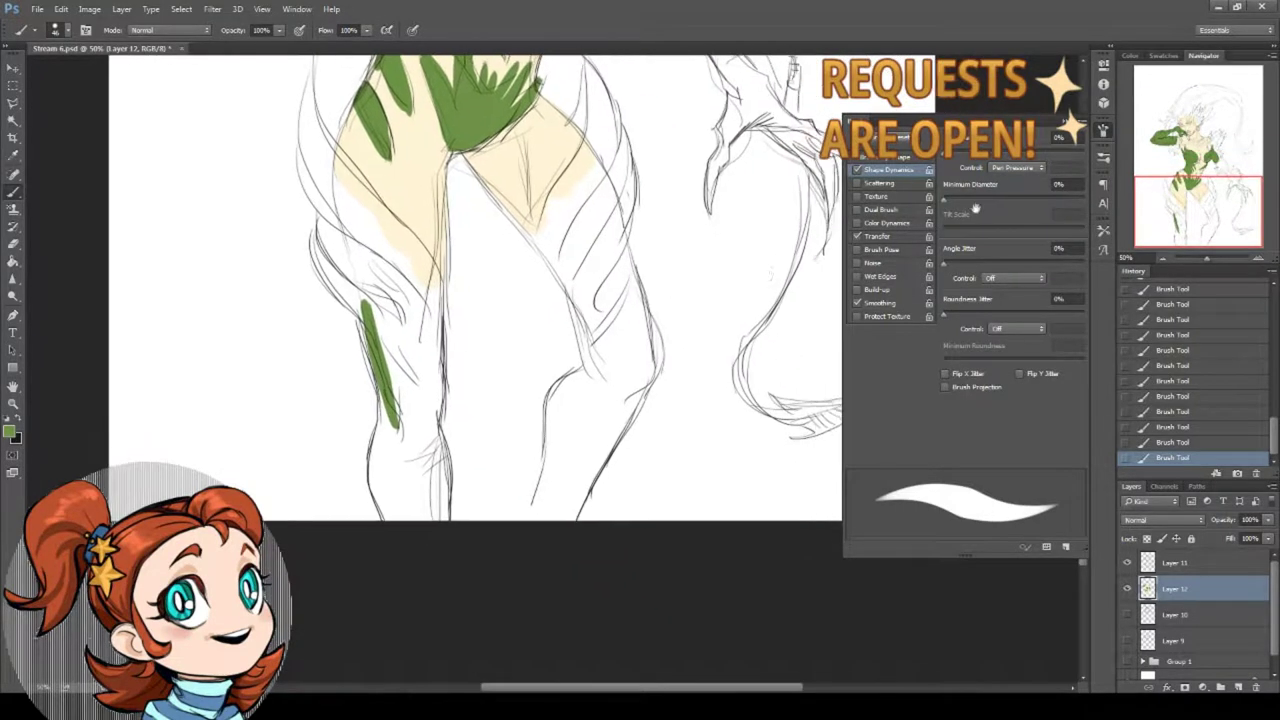
{"action": "left_click_drag", "start_coordinate": [974, 203], "coordinate": [1084, 203]}
{"action": "right_click", "coordinate": [430, 330]}
{"action": "left_click_drag", "start_coordinate": [517, 346], "coordinate": [530, 346]}
{"action": "mouse_move", "coordinate": [372, 291]}
{"action": "left_mouse_down"}
{"action": "mouse_move", "coordinate": [398, 443]}
{"action": "mouse_move", "coordinate": [418, 458]}
{"action": "left_mouse_up"}
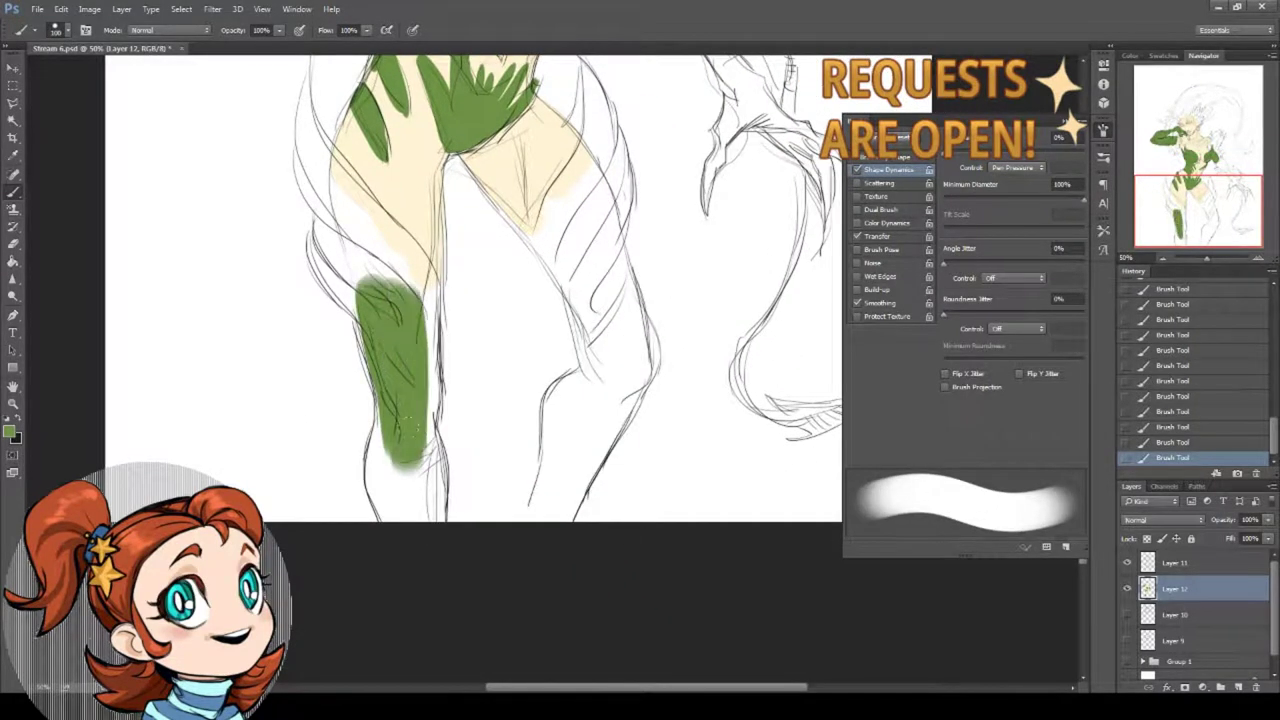
{"action": "mouse_move", "coordinate": [420, 288]}
{"action": "left_mouse_down"}
{"action": "mouse_move", "coordinate": [430, 432]}
{"action": "mouse_move", "coordinate": [380, 492]}
{"action": "mouse_move", "coordinate": [388, 515]}
{"action": "mouse_move", "coordinate": [426, 460]}
{"action": "mouse_move", "coordinate": [430, 505]}
{"action": "left_mouse_up"}
- Fill the bent leg with green from mid-thigh over the knee to the canvas edge
{"action": "mouse_move", "coordinate": [552, 240]}
{"action": "left_mouse_down"}
{"action": "mouse_move", "coordinate": [605, 350]}
{"action": "mouse_move", "coordinate": [590, 380]}
{"action": "left_mouse_up"}
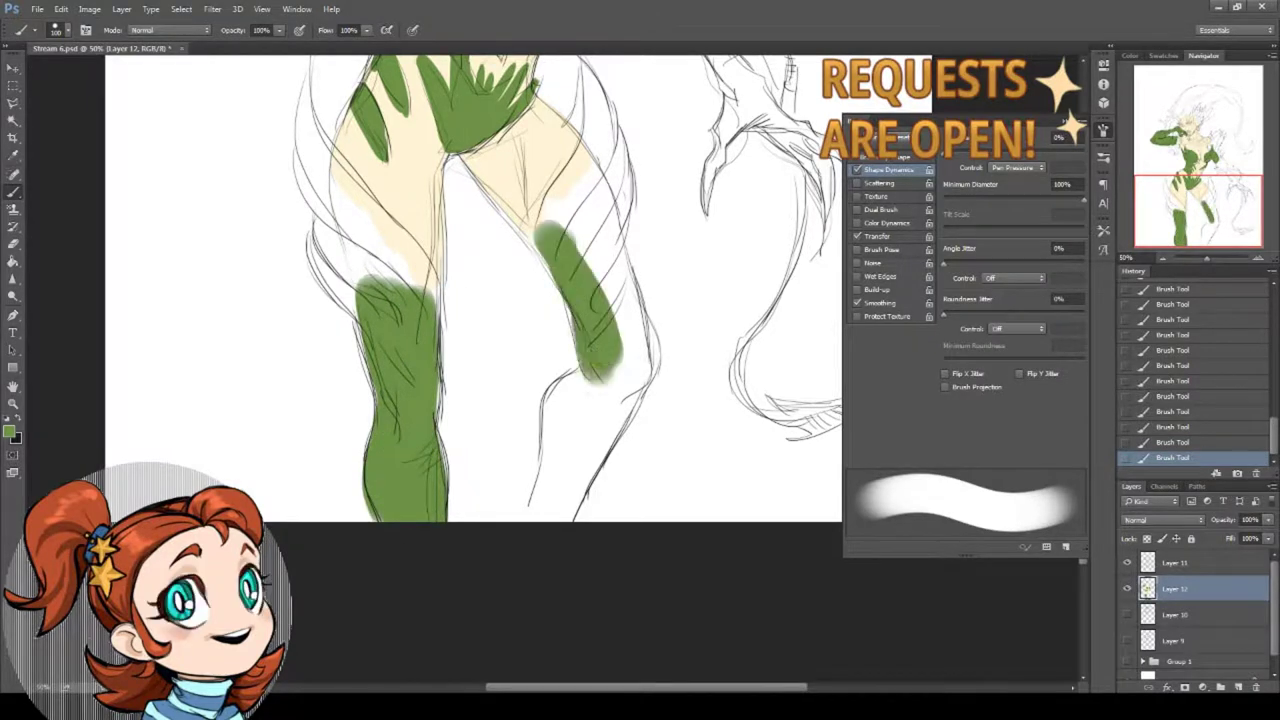
{"action": "left_click_drag", "start_coordinate": [585, 250], "coordinate": [615, 385]}
{"action": "left_click_drag", "start_coordinate": [600, 215], "coordinate": [625, 370]}
{"action": "left_click_drag", "start_coordinate": [635, 245], "coordinate": [635, 355]}
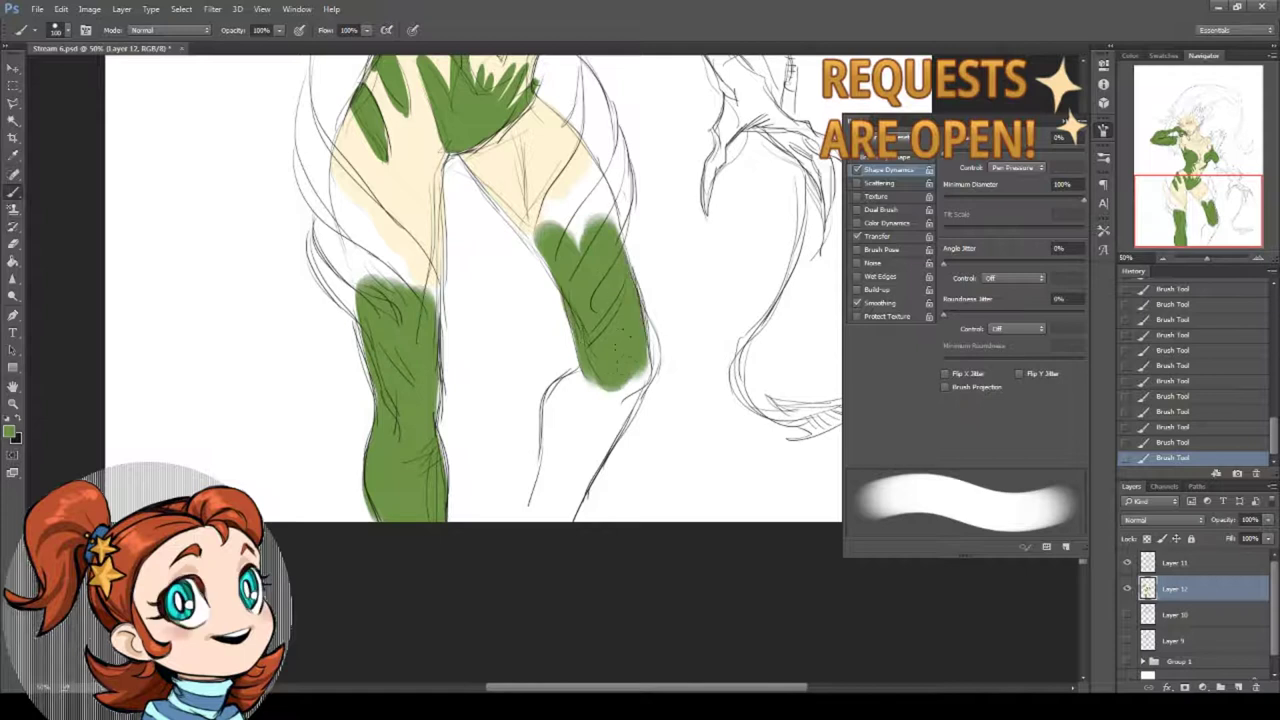
{"action": "mouse_move", "coordinate": [645, 310]}
{"action": "left_mouse_down"}
{"action": "mouse_move", "coordinate": [640, 385]}
{"action": "mouse_move", "coordinate": [555, 420]}
{"action": "mouse_move", "coordinate": [540, 515]}
{"action": "mouse_move", "coordinate": [610, 395]}
{"action": "mouse_move", "coordinate": [573, 512]}
{"action": "left_mouse_up"}
{"action": "left_click_drag", "start_coordinate": [612, 455], "coordinate": [645, 382]}
- Set the foreground colour to a reddish purple
{"action": "left_click_drag", "start_coordinate": [391, 292], "coordinate": [453, 286]}
{"action": "left_click", "coordinate": [9, 431]}
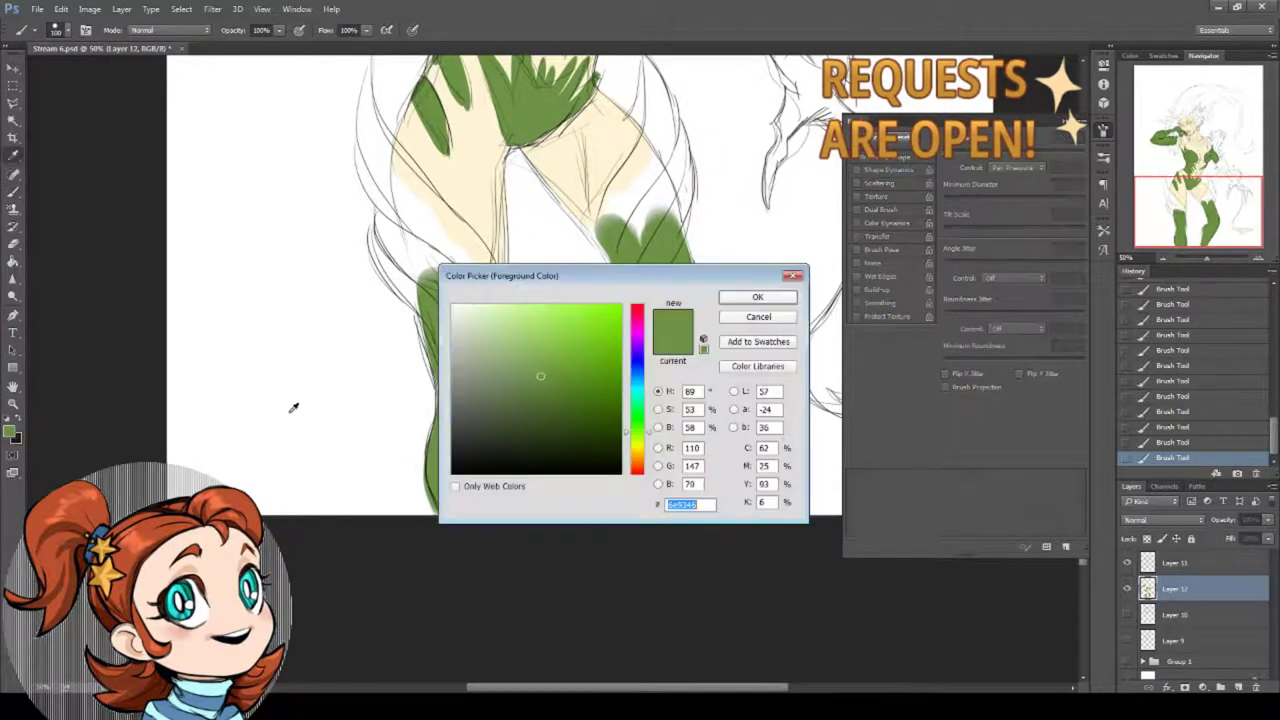
{"action": "left_click", "coordinate": [640, 322]}
{"action": "key", "text": "Return"}
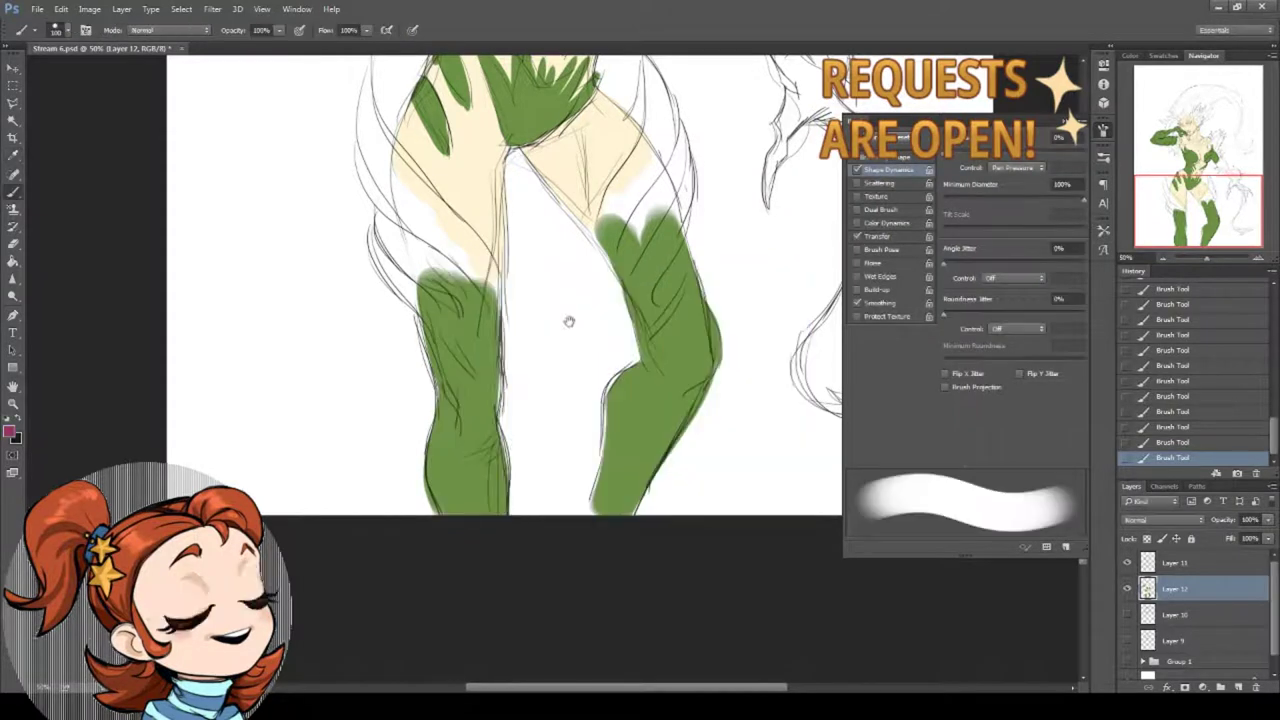
- Paint the layered petals over the straight leg's outer thigh purple, using tapered strokes with a 0% minimum diameter
{"action": "mouse_move", "coordinate": [393, 68]}
{"action": "left_mouse_down"}
{"action": "mouse_move", "coordinate": [440, 262]}
{"action": "mouse_move", "coordinate": [502, 296]}
{"action": "mouse_move", "coordinate": [380, 170]}
{"action": "left_mouse_up"}
{"action": "left_click_drag", "start_coordinate": [398, 236], "coordinate": [486, 346]}
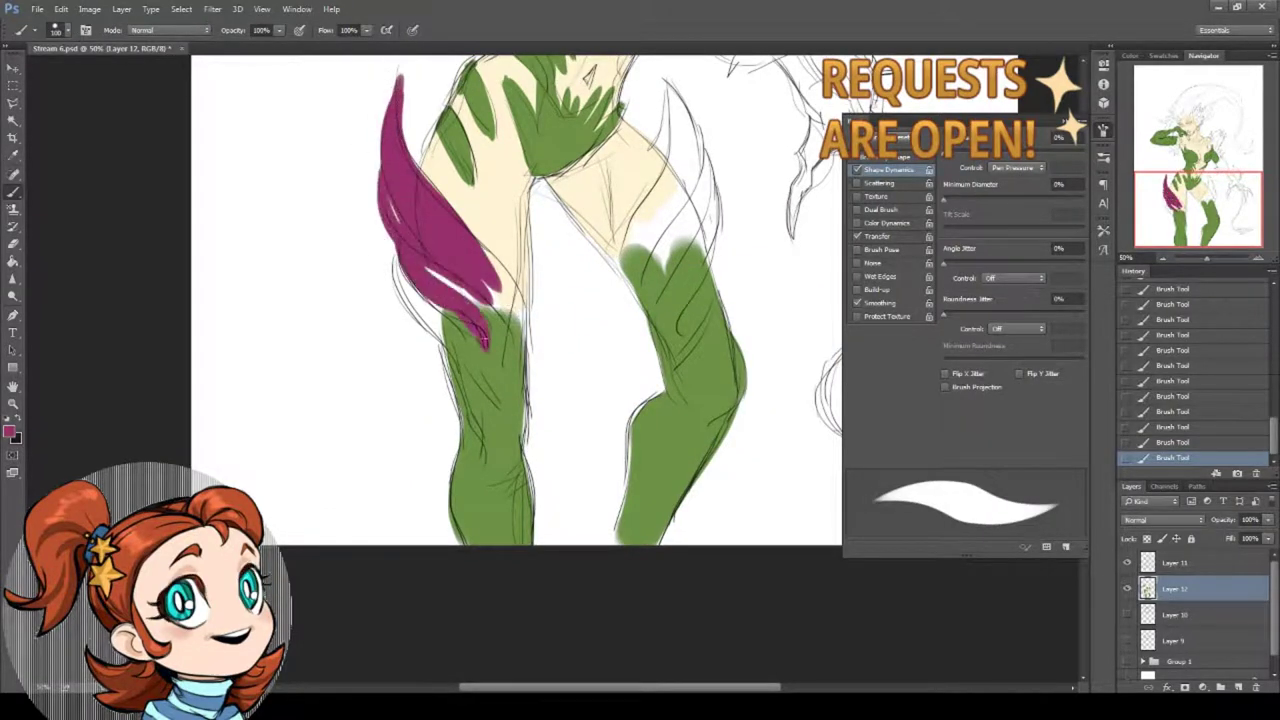
{"action": "left_click_drag", "start_coordinate": [440, 280], "coordinate": [502, 344]}
{"action": "left_click_drag", "start_coordinate": [488, 256], "coordinate": [524, 338]}
{"action": "left_click_drag", "start_coordinate": [400, 258], "coordinate": [455, 345]}
{"action": "left_click_drag", "start_coordinate": [430, 300], "coordinate": [468, 340]}
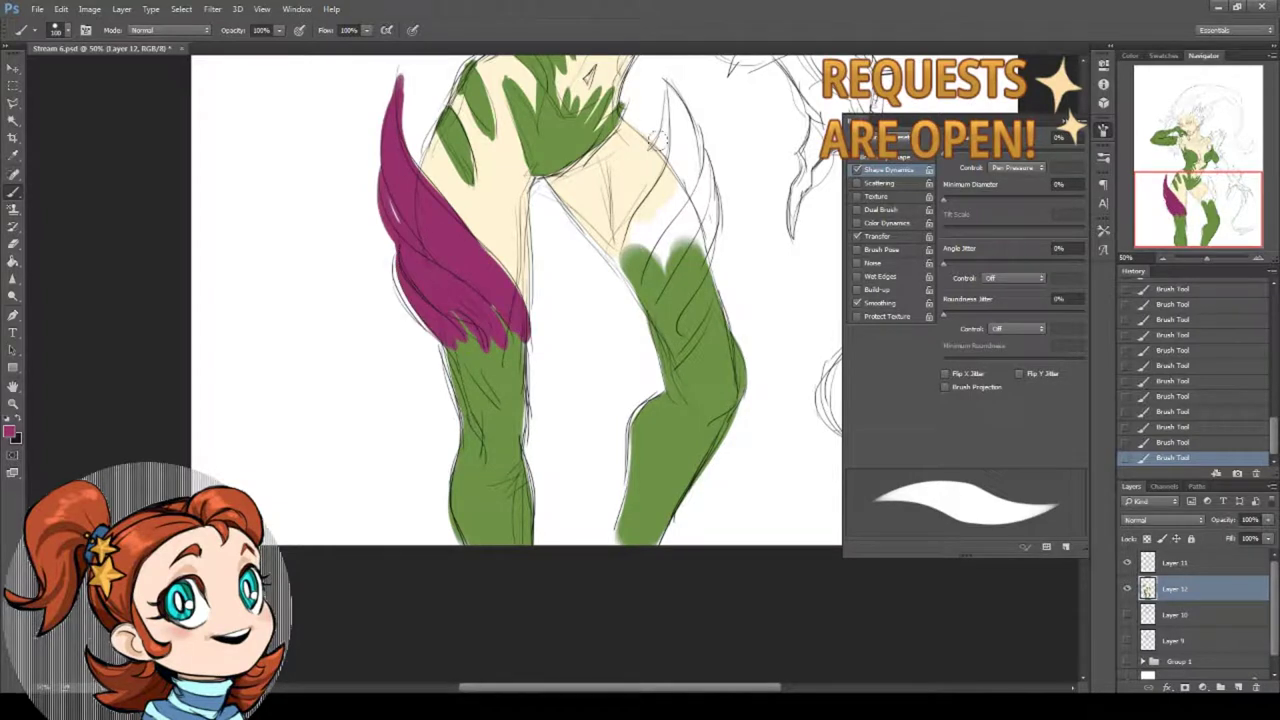
- Paint the matching petals over the bent leg's outer thigh purple
{"action": "mouse_move", "coordinate": [676, 92]}
{"action": "left_mouse_down"}
{"action": "mouse_move", "coordinate": [636, 255]}
{"action": "mouse_move", "coordinate": [656, 182]}
{"action": "mouse_move", "coordinate": [660, 250]}
{"action": "left_mouse_up"}
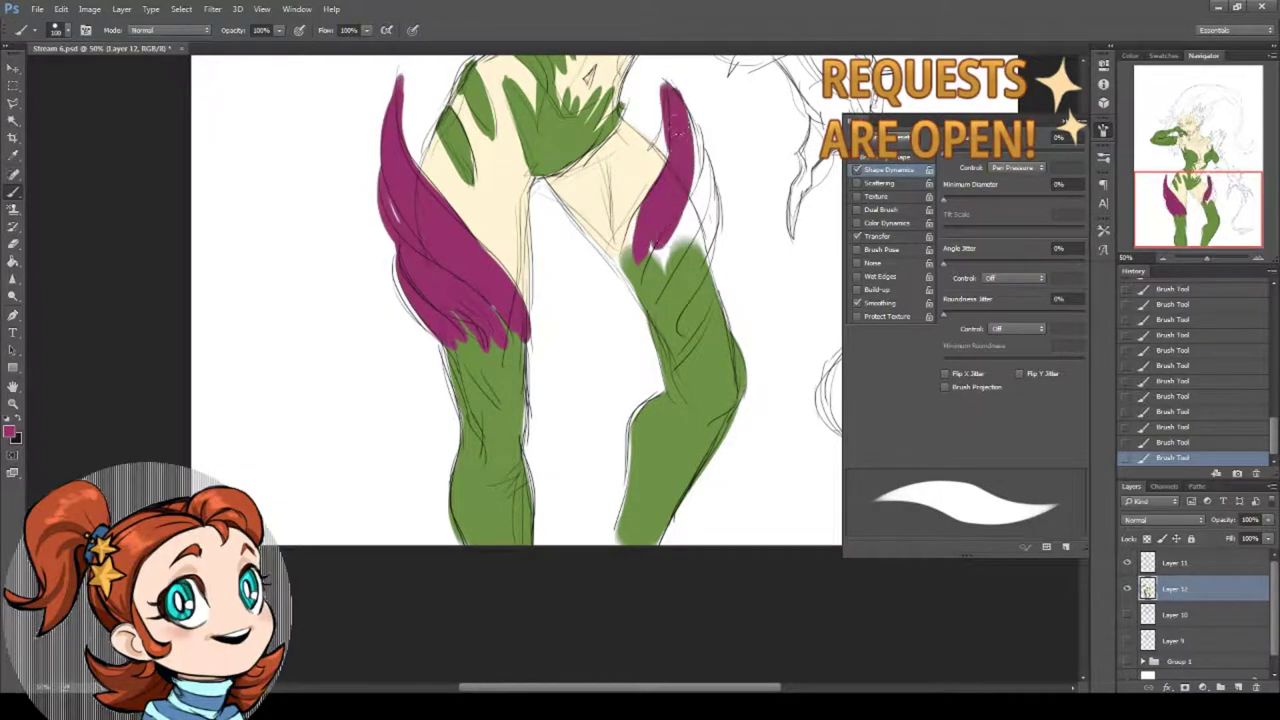
{"action": "left_click_drag", "start_coordinate": [698, 118], "coordinate": [646, 276]}
{"action": "left_click_drag", "start_coordinate": [708, 150], "coordinate": [645, 296]}
{"action": "left_click_drag", "start_coordinate": [706, 190], "coordinate": [688, 284]}
{"action": "left_click_drag", "start_coordinate": [647, 192], "coordinate": [632, 274]}
- Reduce the brush size and paint the raised arm's petal sleeve and the claws beside the face purple
{"action": "left_click_drag", "start_coordinate": [575, 190], "coordinate": [675, 606]}
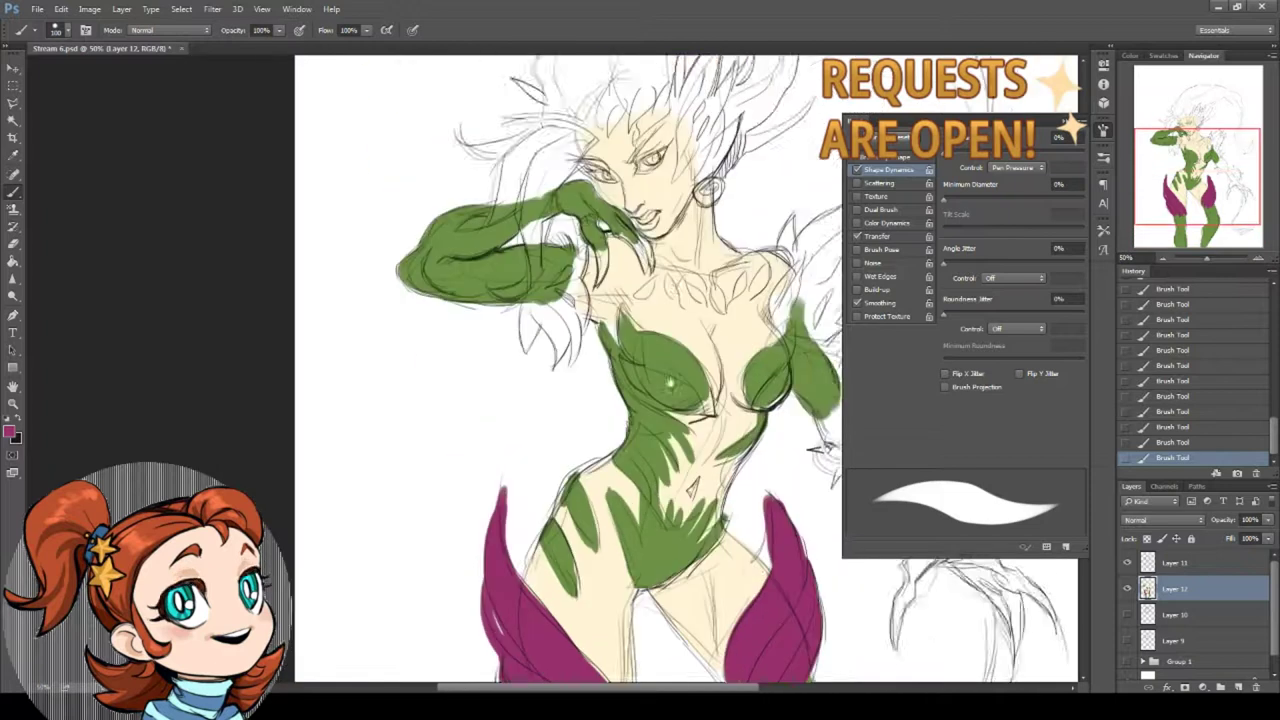
{"action": "left_click_drag", "start_coordinate": [650, 265], "coordinate": [671, 455]}
{"action": "right_click", "coordinate": [682, 400]}
{"action": "left_click", "coordinate": [757, 433]}
{"action": "left_click_drag", "start_coordinate": [579, 422], "coordinate": [580, 463]}
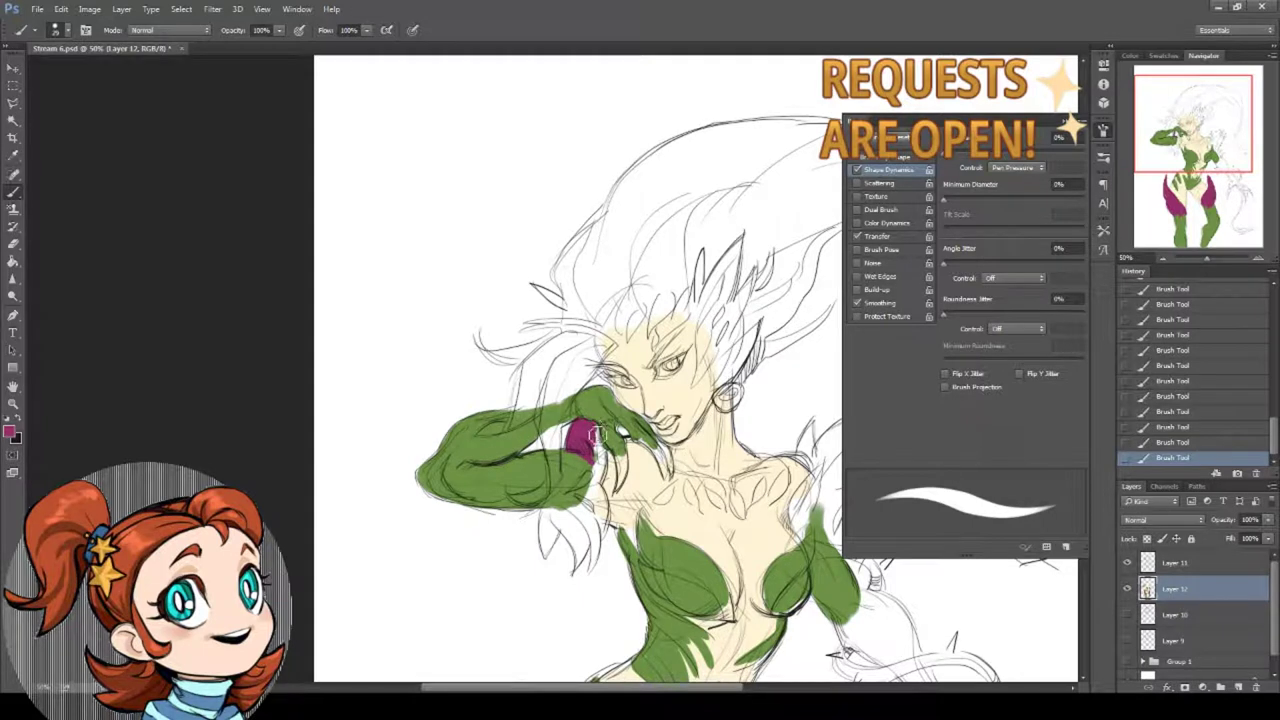
{"action": "left_click_drag", "start_coordinate": [596, 436], "coordinate": [598, 460]}
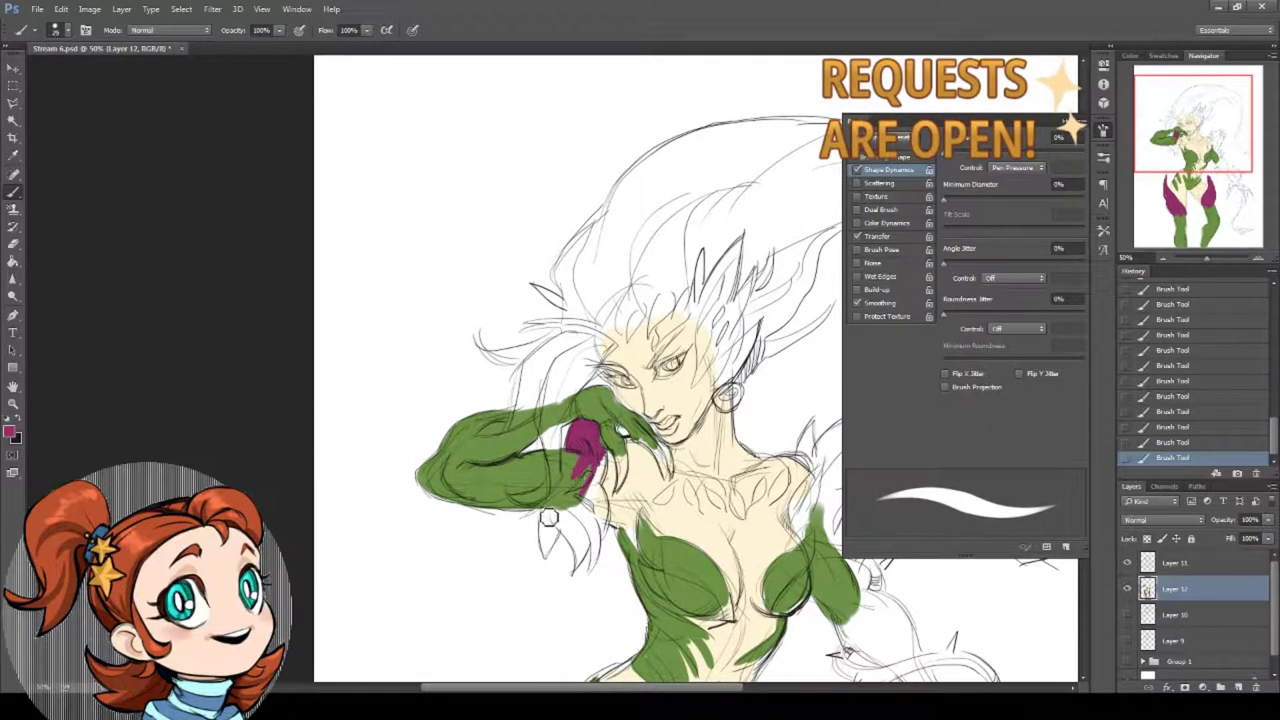
{"action": "mouse_move", "coordinate": [548, 517]}
{"action": "left_mouse_down"}
{"action": "mouse_move", "coordinate": [550, 565]}
{"action": "mouse_move", "coordinate": [588, 490]}
{"action": "mouse_move", "coordinate": [578, 498]}
{"action": "mouse_move", "coordinate": [603, 481]}
{"action": "left_mouse_up"}
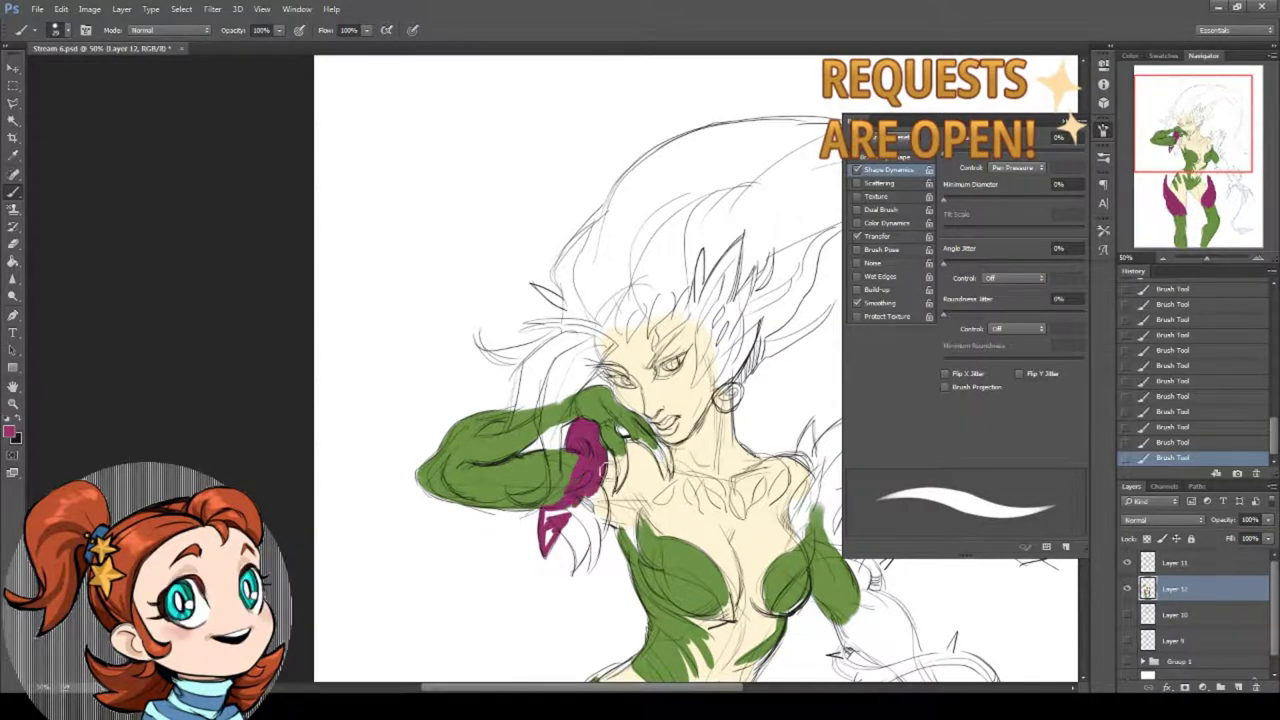
{"action": "mouse_move", "coordinate": [545, 510]}
{"action": "left_mouse_down"}
{"action": "mouse_move", "coordinate": [581, 534]}
{"action": "mouse_move", "coordinate": [579, 574]}
{"action": "mouse_move", "coordinate": [586, 524]}
{"action": "left_mouse_up"}
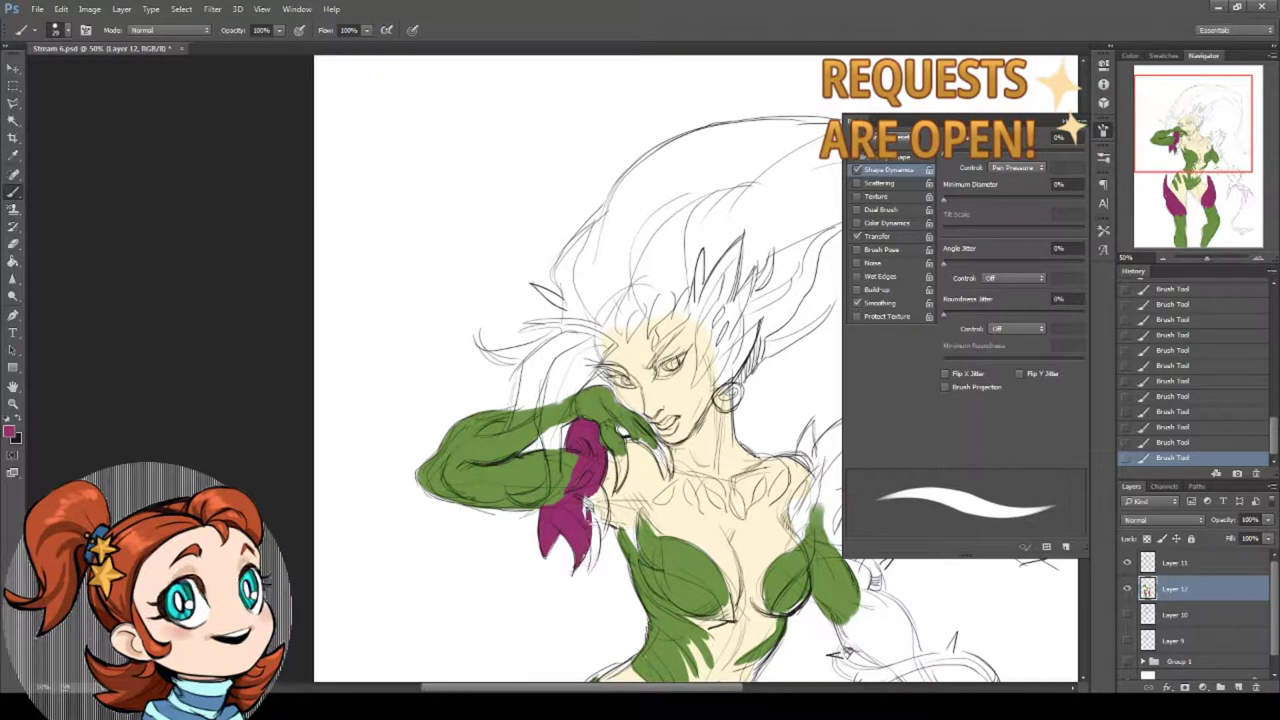
{"action": "mouse_move", "coordinate": [595, 576]}
{"action": "left_mouse_down"}
{"action": "mouse_move", "coordinate": [590, 514]}
{"action": "mouse_move", "coordinate": [588, 530]}
{"action": "left_mouse_up"}
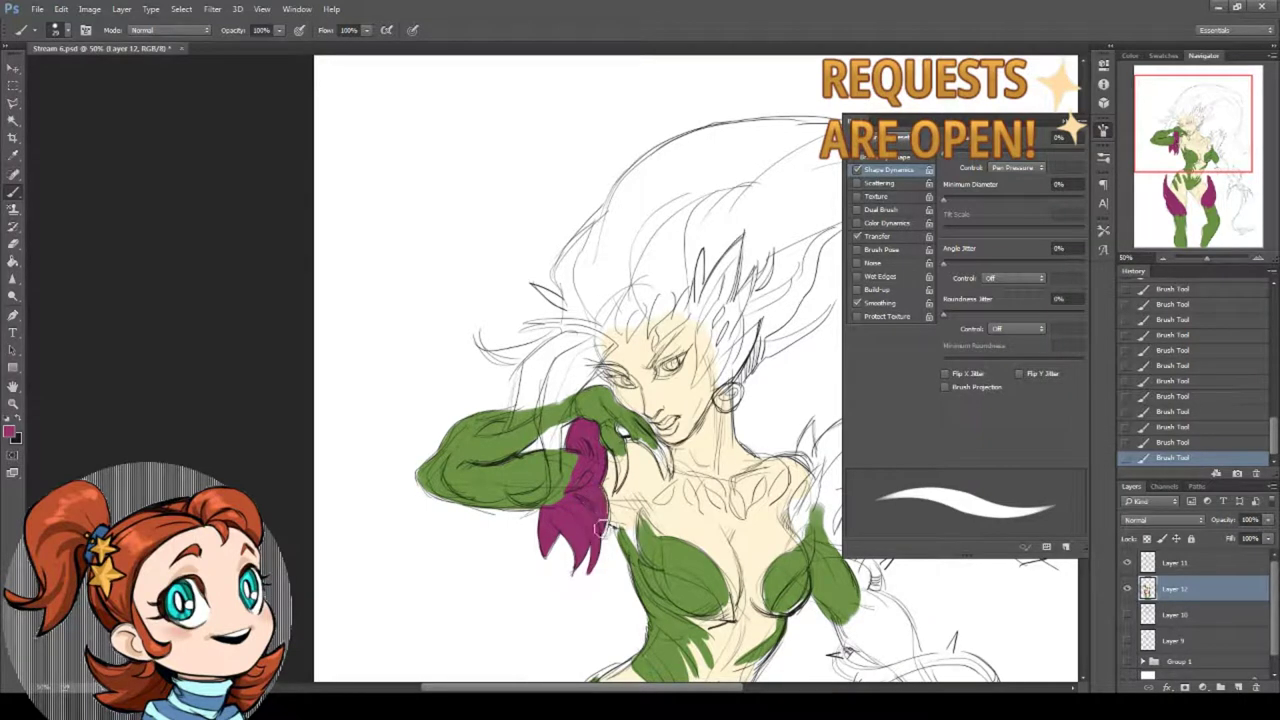
{"action": "left_click_drag", "start_coordinate": [447, 461], "coordinate": [247, 436]}
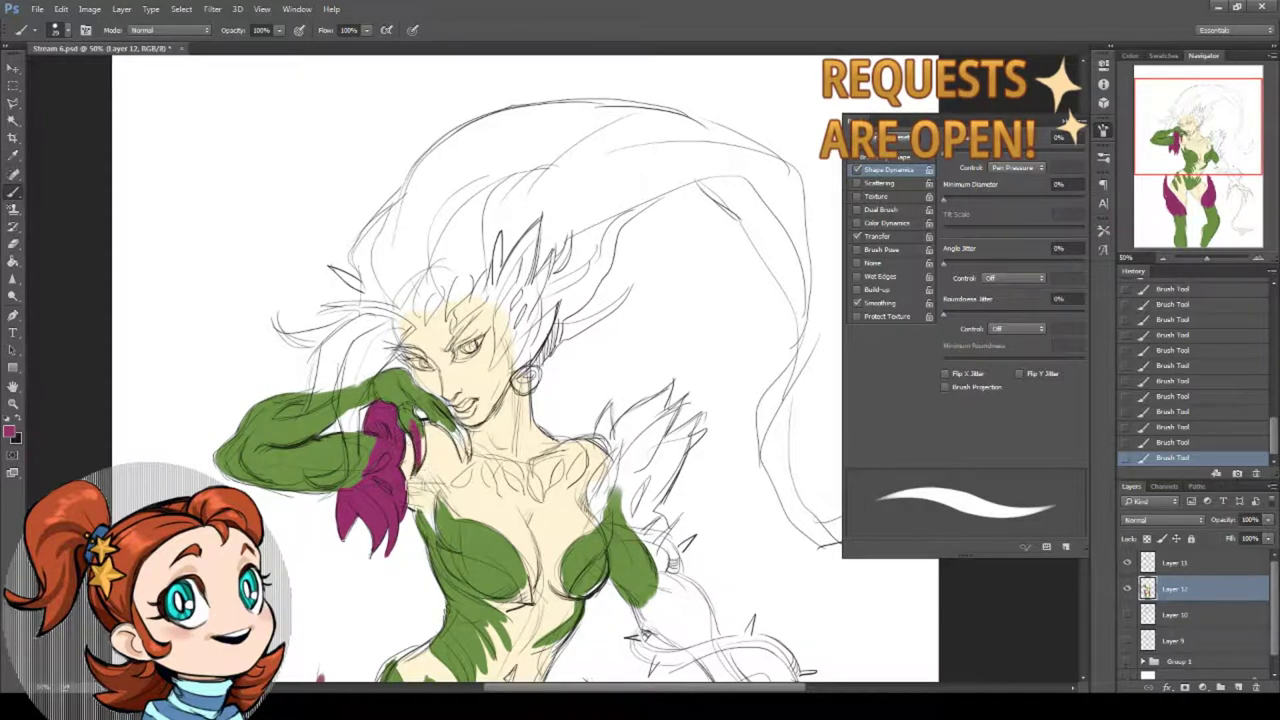
{"action": "left_click_drag", "start_coordinate": [447, 428], "coordinate": [467, 456]}
- Paint the spiky shoulder petals above the lowered arm purple, raising the brush's minimum diameter to 100% to fill their insides
{"action": "left_click_drag", "start_coordinate": [624, 446], "coordinate": [597, 490]}
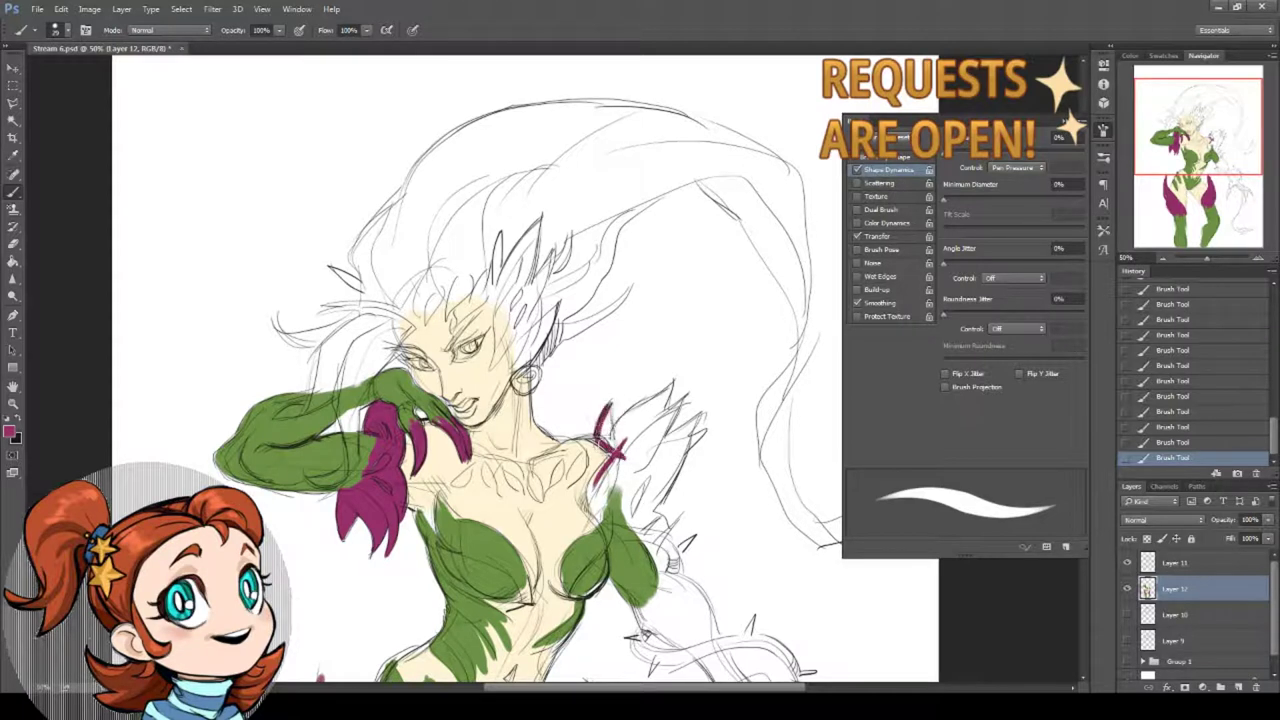
{"action": "mouse_move", "coordinate": [612, 440]}
{"action": "left_mouse_down"}
{"action": "mouse_move", "coordinate": [606, 425]}
{"action": "mouse_move", "coordinate": [603, 439]}
{"action": "mouse_move", "coordinate": [659, 408]}
{"action": "mouse_move", "coordinate": [673, 382]}
{"action": "left_mouse_up"}
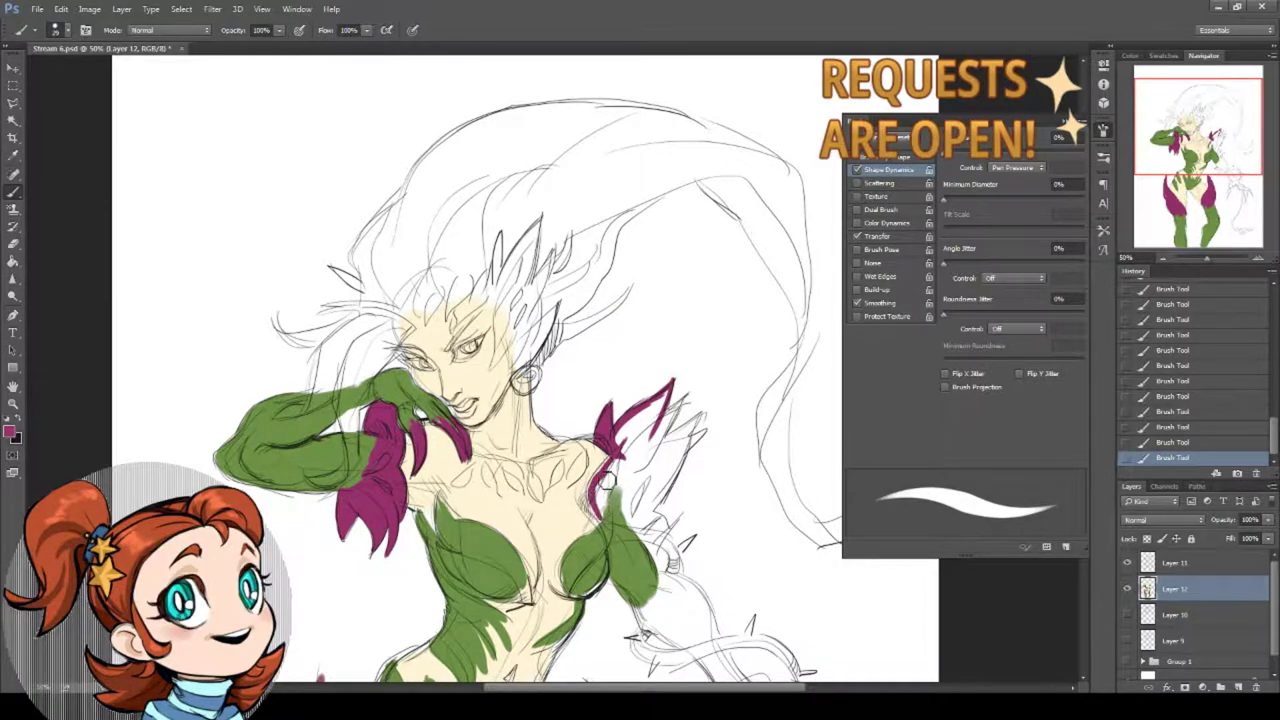
{"action": "mouse_move", "coordinate": [594, 494]}
{"action": "left_mouse_down"}
{"action": "mouse_move", "coordinate": [604, 468]}
{"action": "mouse_move", "coordinate": [610, 518]}
{"action": "mouse_move", "coordinate": [602, 480]}
{"action": "left_mouse_up"}
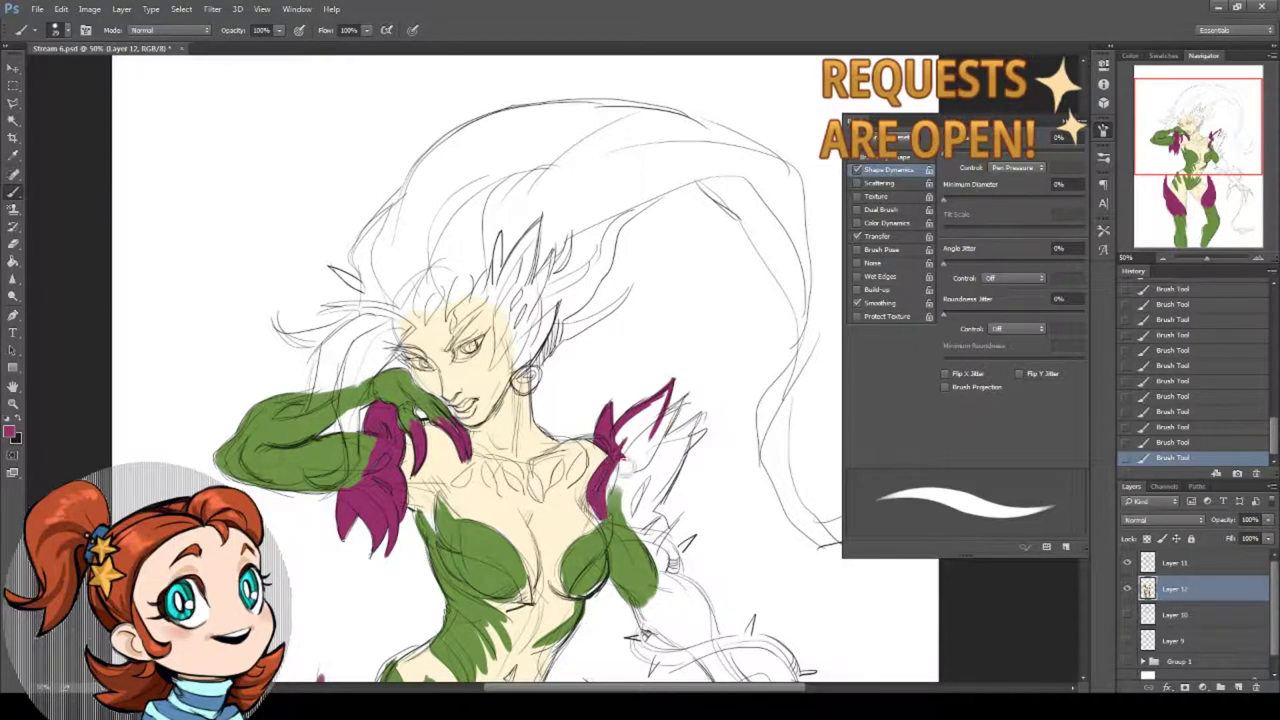
{"action": "mouse_move", "coordinate": [636, 430]}
{"action": "left_mouse_down"}
{"action": "mouse_move", "coordinate": [612, 492]}
{"action": "mouse_move", "coordinate": [648, 410]}
{"action": "mouse_move", "coordinate": [618, 492]}
{"action": "mouse_move", "coordinate": [610, 420]}
{"action": "left_mouse_up"}
{"action": "mouse_move", "coordinate": [607, 460]}
{"action": "left_mouse_down"}
{"action": "mouse_move", "coordinate": [621, 412]}
{"action": "mouse_move", "coordinate": [650, 405]}
{"action": "mouse_move", "coordinate": [622, 452]}
{"action": "mouse_move", "coordinate": [652, 391]}
{"action": "mouse_move", "coordinate": [622, 392]}
{"action": "left_mouse_up"}
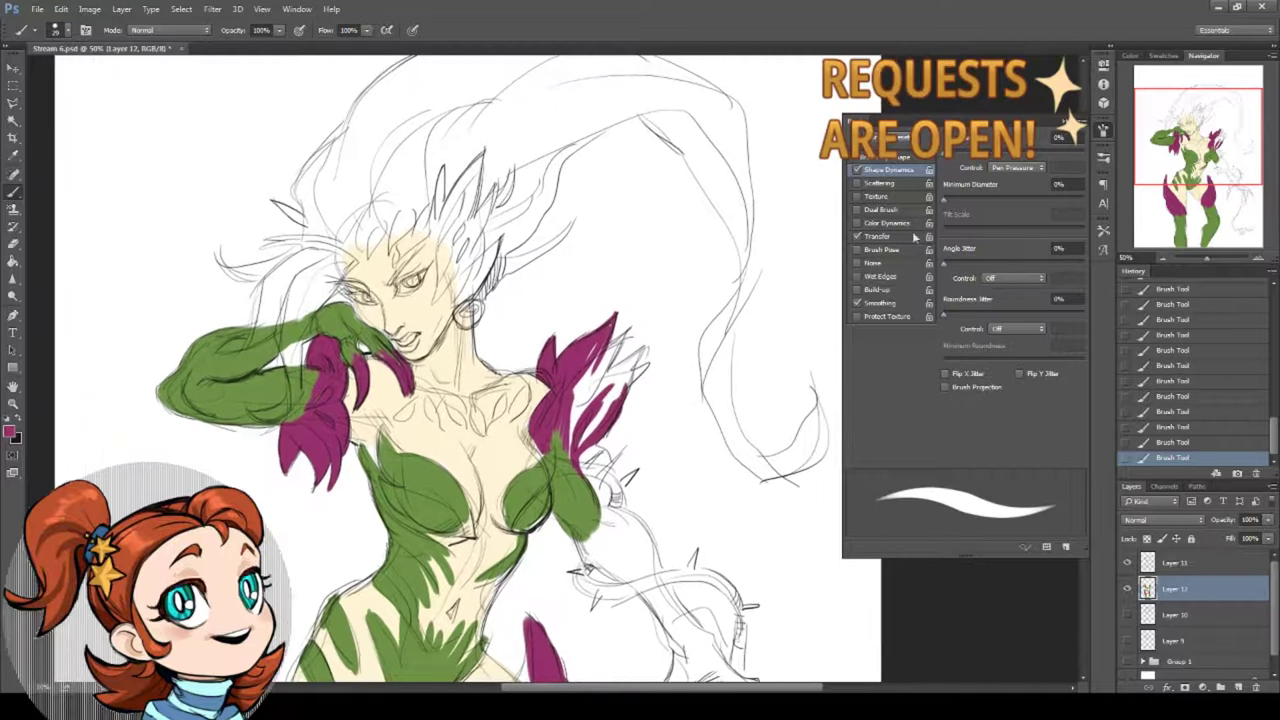
{"action": "left_click_drag", "start_coordinate": [944, 200], "coordinate": [1084, 200]}
{"action": "mouse_move", "coordinate": [590, 368]}
{"action": "left_mouse_down"}
{"action": "mouse_move", "coordinate": [573, 462]}
{"action": "mouse_move", "coordinate": [608, 380]}
{"action": "left_mouse_up"}
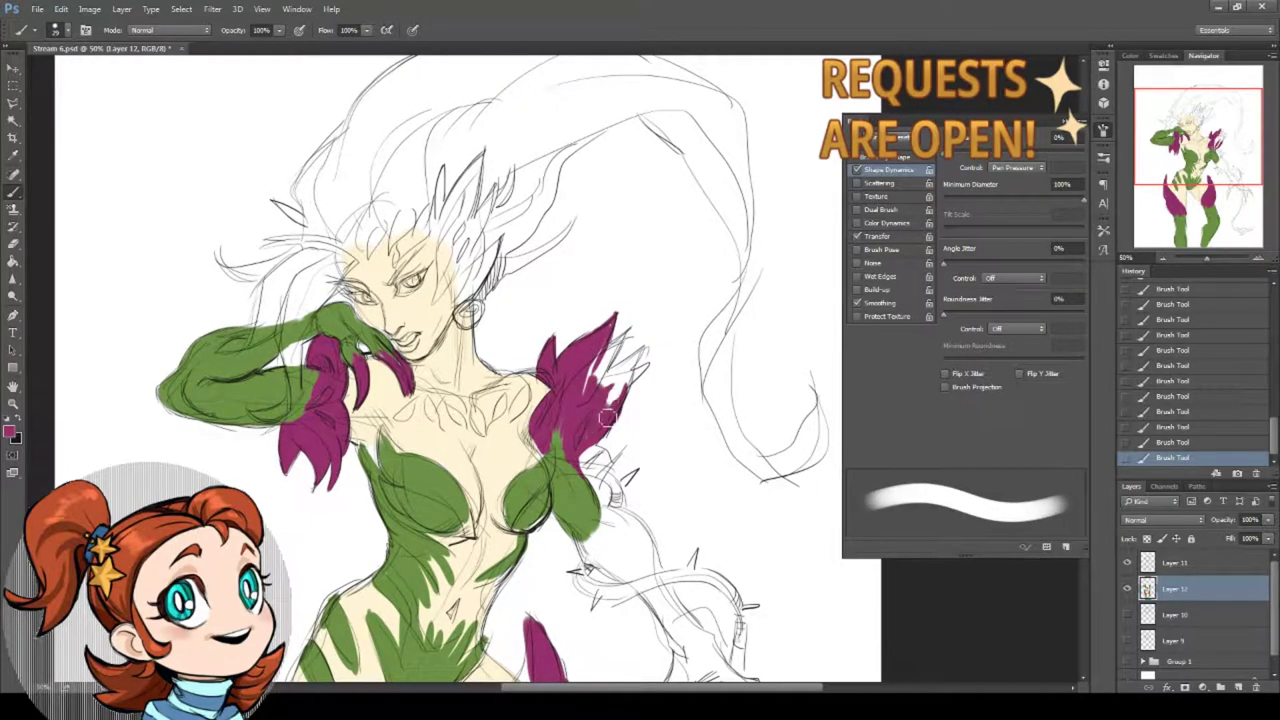
{"action": "mouse_move", "coordinate": [620, 428]}
{"action": "left_mouse_down"}
{"action": "mouse_move", "coordinate": [588, 368]}
{"action": "mouse_move", "coordinate": [628, 342]}
{"action": "mouse_move", "coordinate": [611, 357]}
{"action": "mouse_move", "coordinate": [668, 354]}
{"action": "left_mouse_up"}
- Return to green with a 0% minimum diameter and refine the pointed bodice cup tip and the costume edge at the waist
{"action": "left_click", "coordinate": [945, 201]}
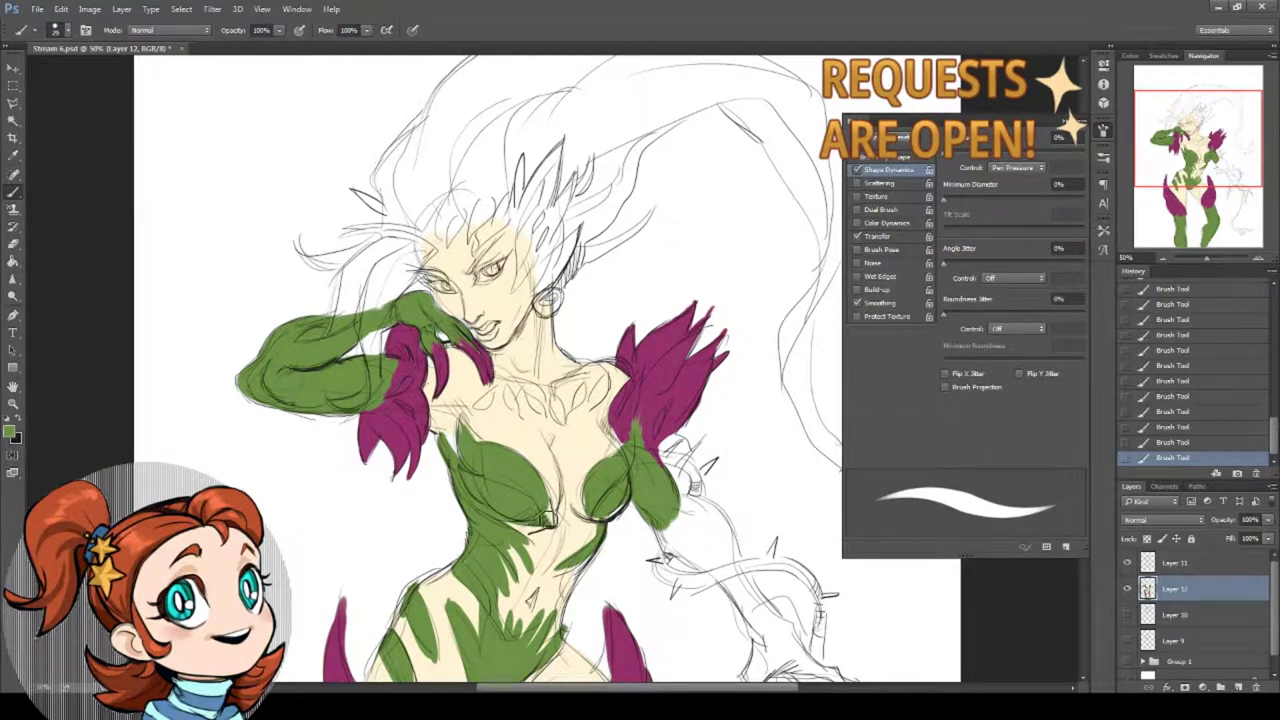
{"action": "left_click_drag", "start_coordinate": [600, 556], "coordinate": [567, 577]}
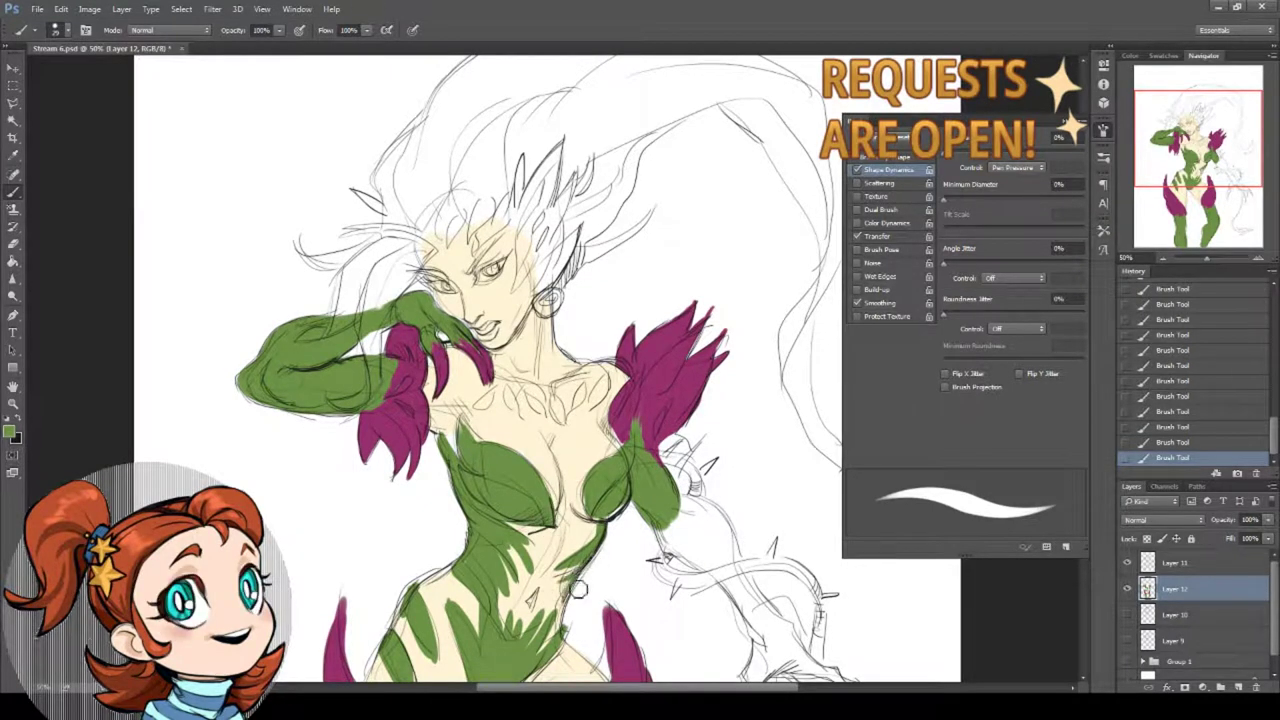
{"action": "left_click_drag", "start_coordinate": [633, 452], "coordinate": [613, 453]}
{"action": "mouse_move", "coordinate": [647, 550]}
{"action": "left_mouse_down"}
{"action": "mouse_move", "coordinate": [641, 528]}
{"action": "mouse_move", "coordinate": [712, 585]}
{"action": "left_mouse_up"}
- Fill the lowered forearm and hand with green at 100% minimum diameter, and reset the minimum diameter to 0%
{"action": "left_click", "coordinate": [1081, 200]}
{"action": "mouse_move", "coordinate": [695, 524]}
{"action": "left_mouse_down"}
{"action": "mouse_move", "coordinate": [510, 460]}
{"action": "mouse_move", "coordinate": [544, 556]}
{"action": "left_mouse_up"}
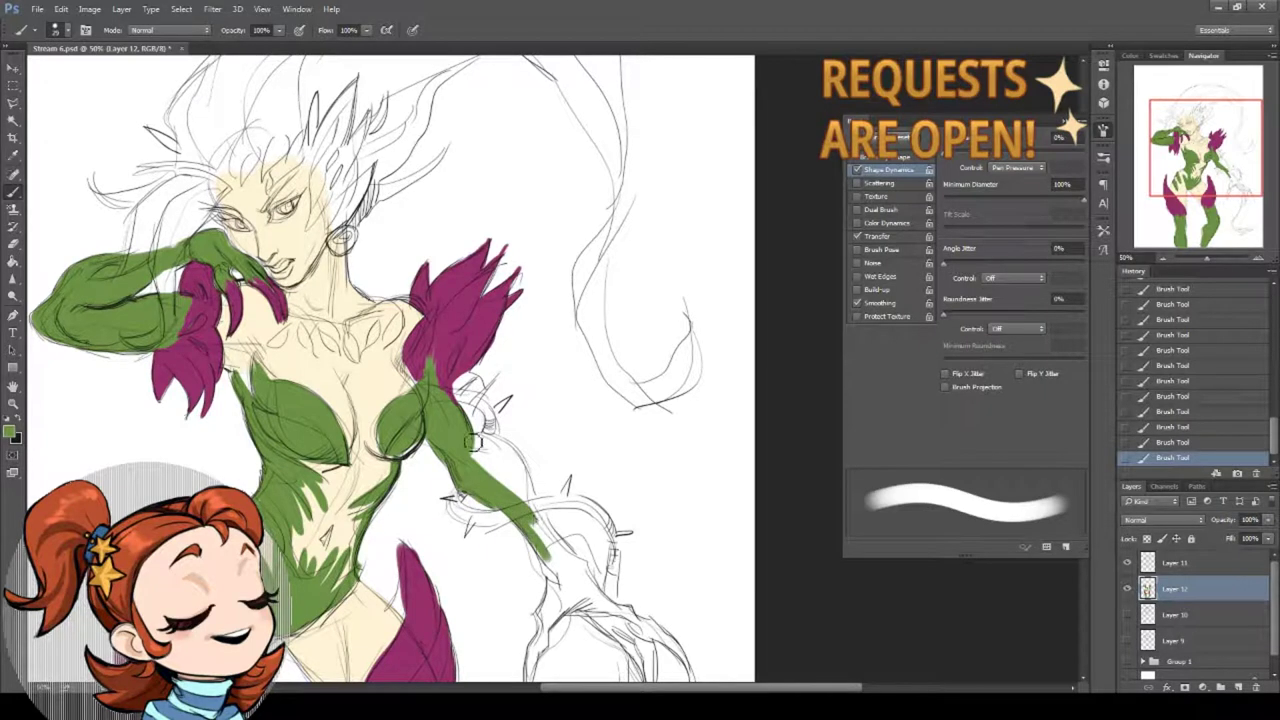
{"action": "left_click_drag", "start_coordinate": [482, 438], "coordinate": [568, 590]}
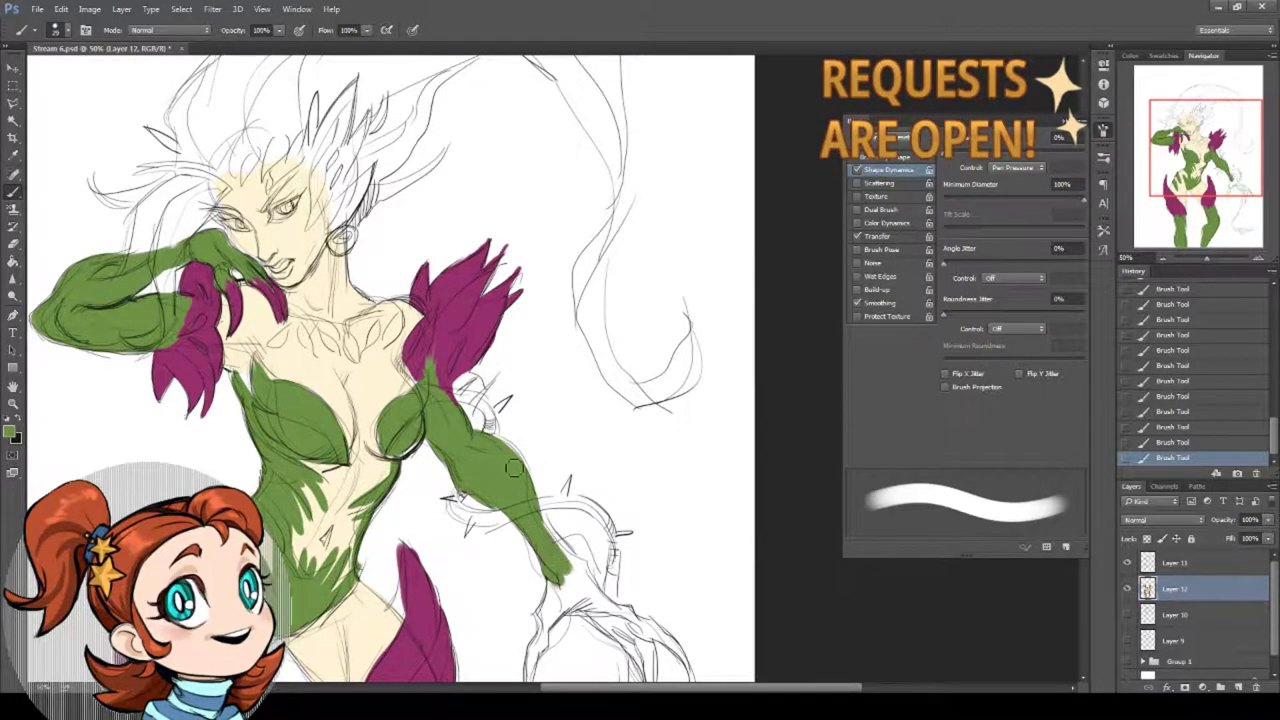
{"action": "left_click_drag", "start_coordinate": [520, 485], "coordinate": [585, 575]}
{"action": "left_click_drag", "start_coordinate": [567, 525], "coordinate": [427, 325]}
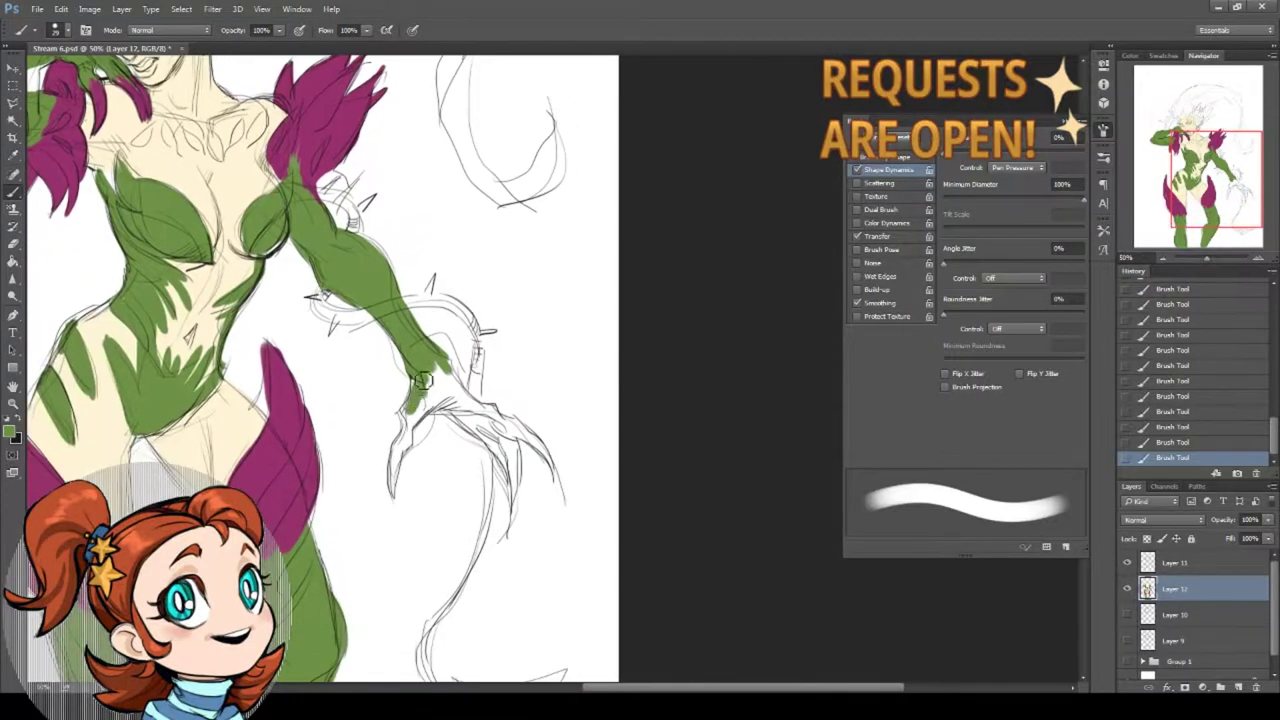
{"action": "mouse_move", "coordinate": [415, 400]}
{"action": "left_mouse_down"}
{"action": "mouse_move", "coordinate": [445, 385]}
{"action": "mouse_move", "coordinate": [465, 405]}
{"action": "mouse_move", "coordinate": [450, 410]}
{"action": "mouse_move", "coordinate": [470, 420]}
{"action": "left_mouse_up"}
{"action": "mouse_move", "coordinate": [450, 375]}
{"action": "left_mouse_down"}
{"action": "mouse_move", "coordinate": [470, 432]}
{"action": "mouse_move", "coordinate": [496, 424]}
{"action": "left_mouse_up"}
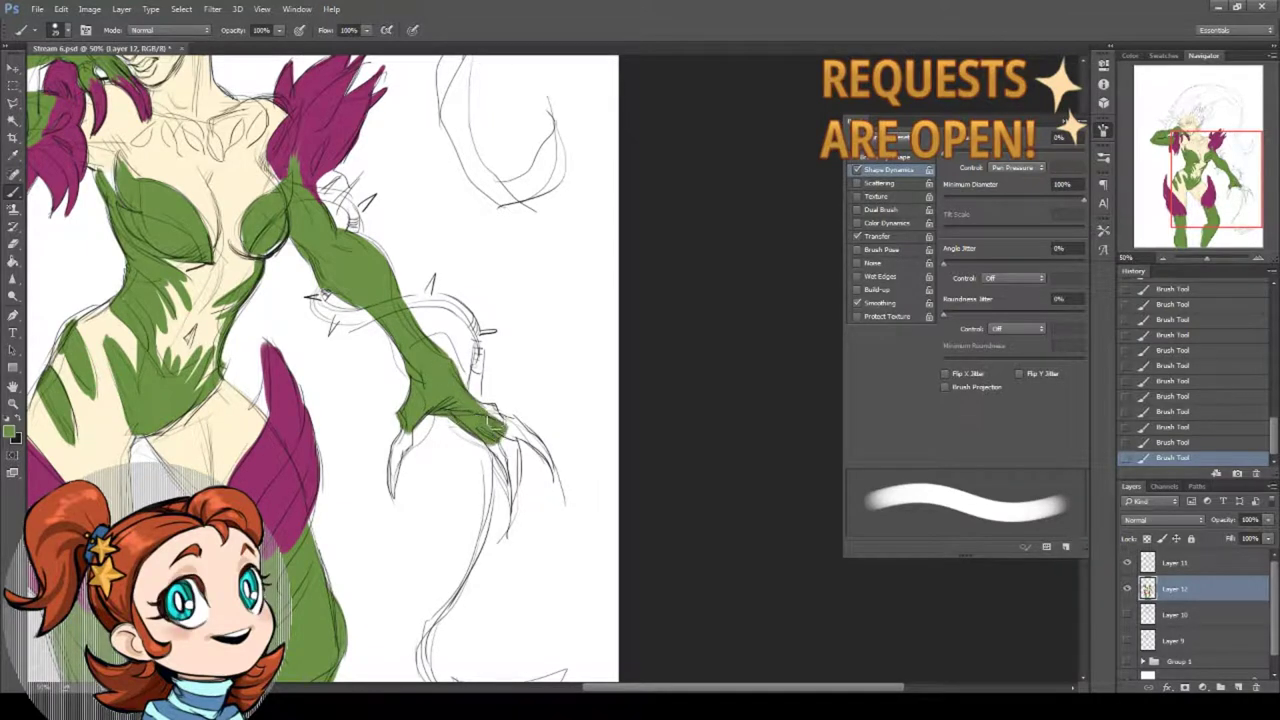
{"action": "left_click", "coordinate": [947, 200]}
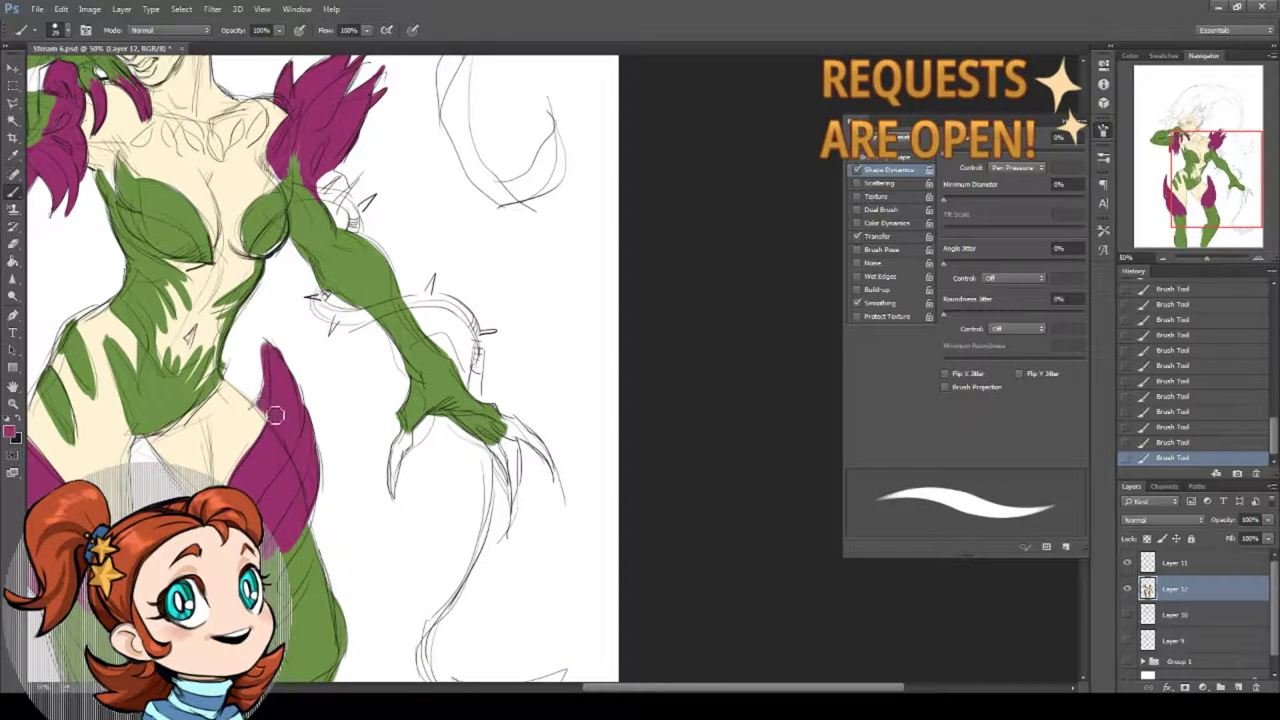
- Erase the purple overshoot along the inner edge of the hip petal beside the thigh, and return to the brush
{"action": "key", "text": "e"}
{"action": "left_click_drag", "start_coordinate": [252, 387], "coordinate": [262, 343]}
{"action": "key", "text": "b"}
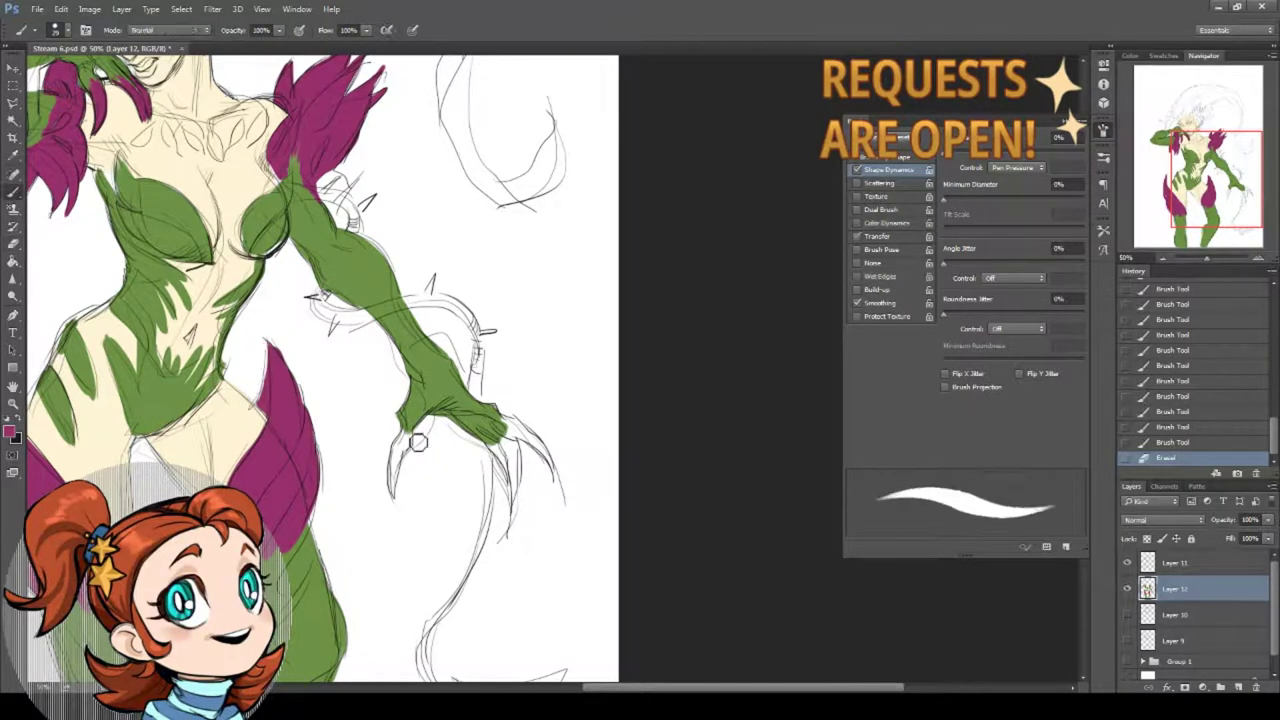
- Paint the thumb and finger claws of the lowered hand purple, tapering each one to a sharp tip
{"action": "left_click_drag", "start_coordinate": [400, 462], "coordinate": [393, 495]}
{"action": "mouse_move", "coordinate": [401, 442]}
{"action": "left_mouse_down"}
{"action": "mouse_move", "coordinate": [394, 492]}
{"action": "mouse_move", "coordinate": [405, 444]}
{"action": "left_mouse_up"}
{"action": "mouse_move", "coordinate": [401, 453]}
{"action": "left_mouse_down"}
{"action": "mouse_move", "coordinate": [407, 436]}
{"action": "mouse_move", "coordinate": [398, 464]}
{"action": "left_mouse_up"}
{"action": "mouse_move", "coordinate": [402, 452]}
{"action": "left_mouse_down"}
{"action": "mouse_move", "coordinate": [410, 432]}
{"action": "mouse_move", "coordinate": [406, 447]}
{"action": "left_mouse_up"}
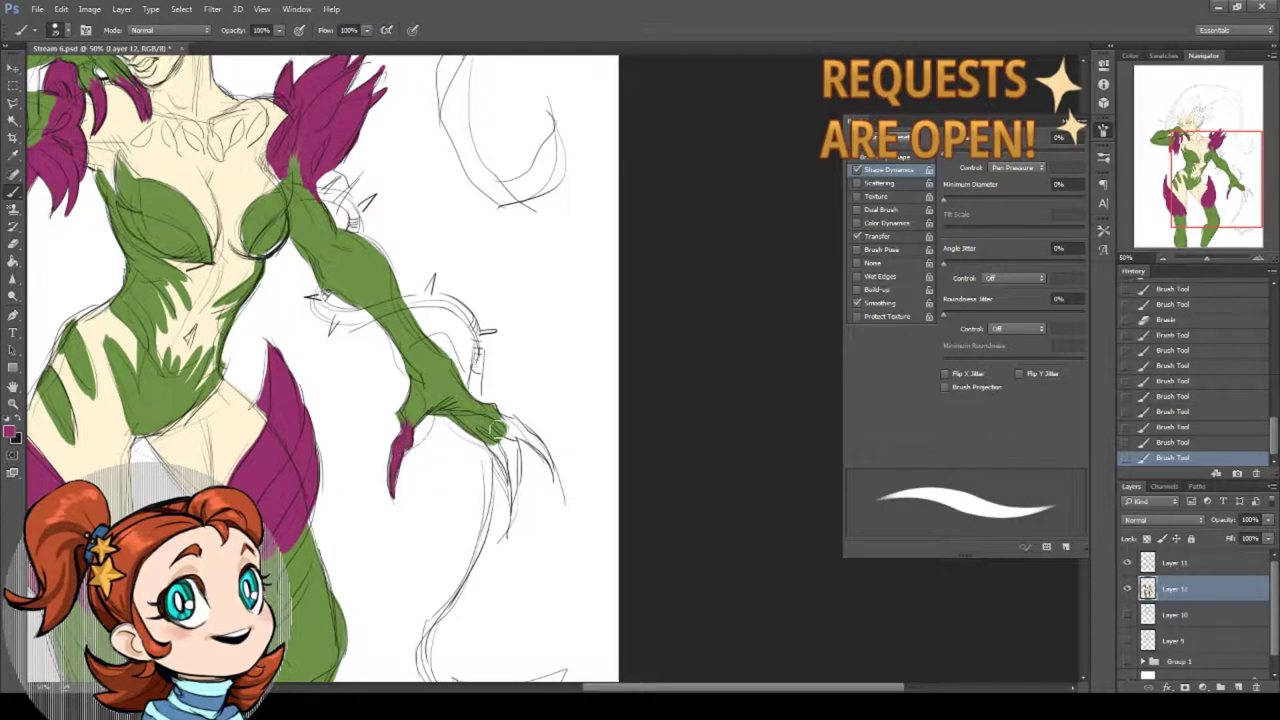
{"action": "mouse_move", "coordinate": [498, 433]}
{"action": "left_mouse_down"}
{"action": "mouse_move", "coordinate": [508, 427]}
{"action": "mouse_move", "coordinate": [550, 474]}
{"action": "left_mouse_up"}
{"action": "mouse_move", "coordinate": [526, 436]}
{"action": "left_mouse_down"}
{"action": "mouse_move", "coordinate": [554, 480]}
{"action": "mouse_move", "coordinate": [536, 448]}
{"action": "left_mouse_up"}
{"action": "mouse_move", "coordinate": [518, 422]}
{"action": "left_mouse_down"}
{"action": "mouse_move", "coordinate": [552, 466]}
{"action": "mouse_move", "coordinate": [528, 440]}
{"action": "mouse_move", "coordinate": [518, 498]}
{"action": "left_mouse_up"}
{"action": "left_click_drag", "start_coordinate": [518, 444], "coordinate": [514, 518]}
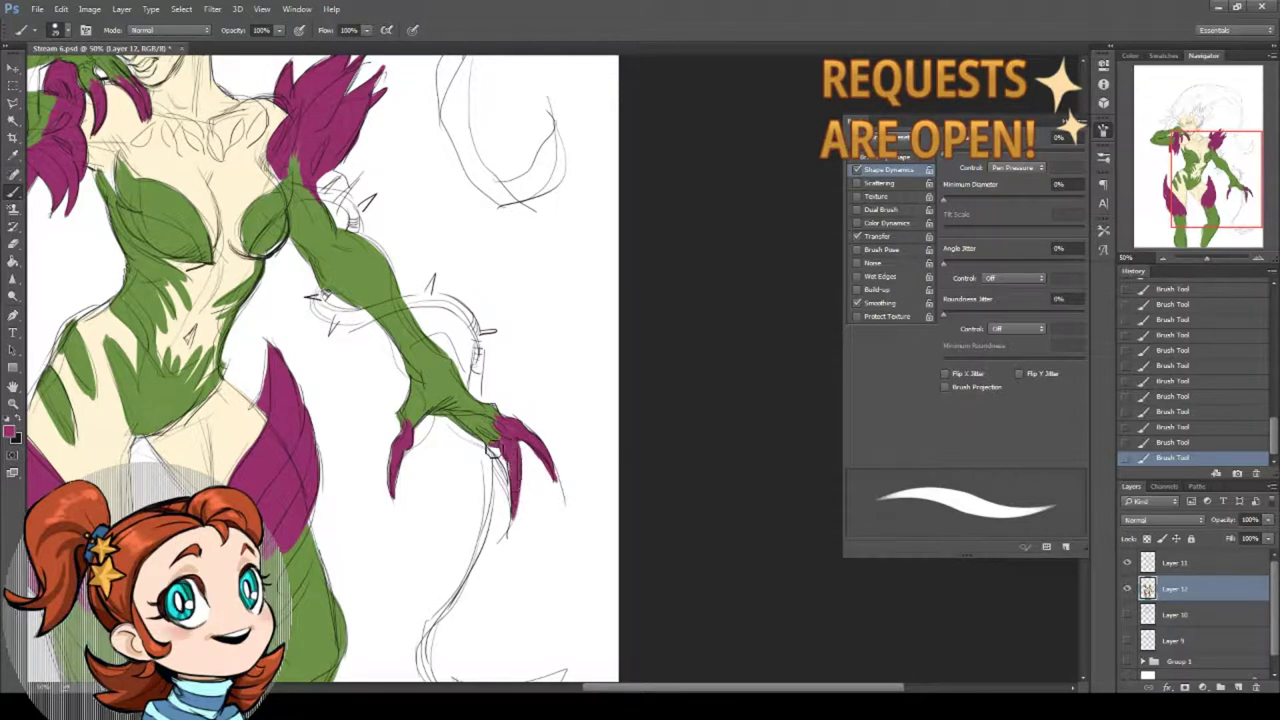
{"action": "left_click_drag", "start_coordinate": [500, 452], "coordinate": [510, 488]}
- Choose a brighter pink as foreground colour and lay the first strokes into the hair above the forehead
{"action": "left_click_drag", "start_coordinate": [175, 108], "coordinate": [493, 455]}
{"action": "left_click", "coordinate": [8, 431]}
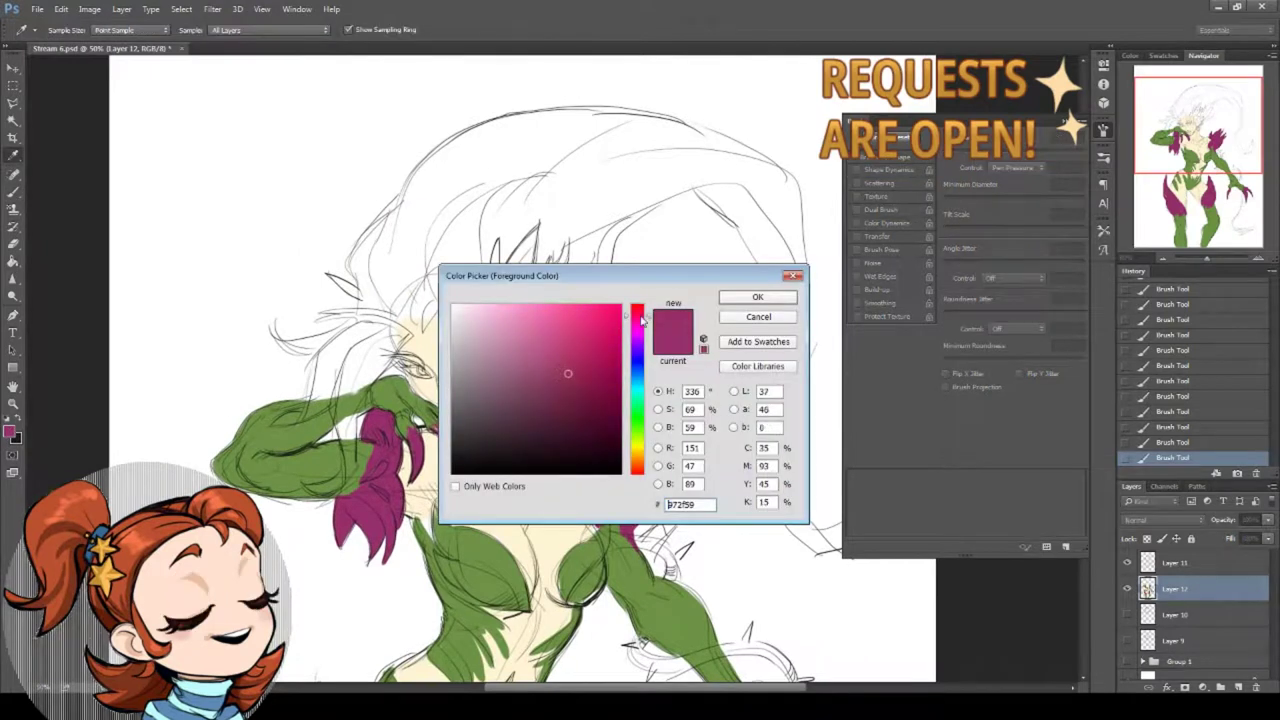
{"action": "left_click", "coordinate": [553, 334]}
{"action": "key", "text": "Return"}
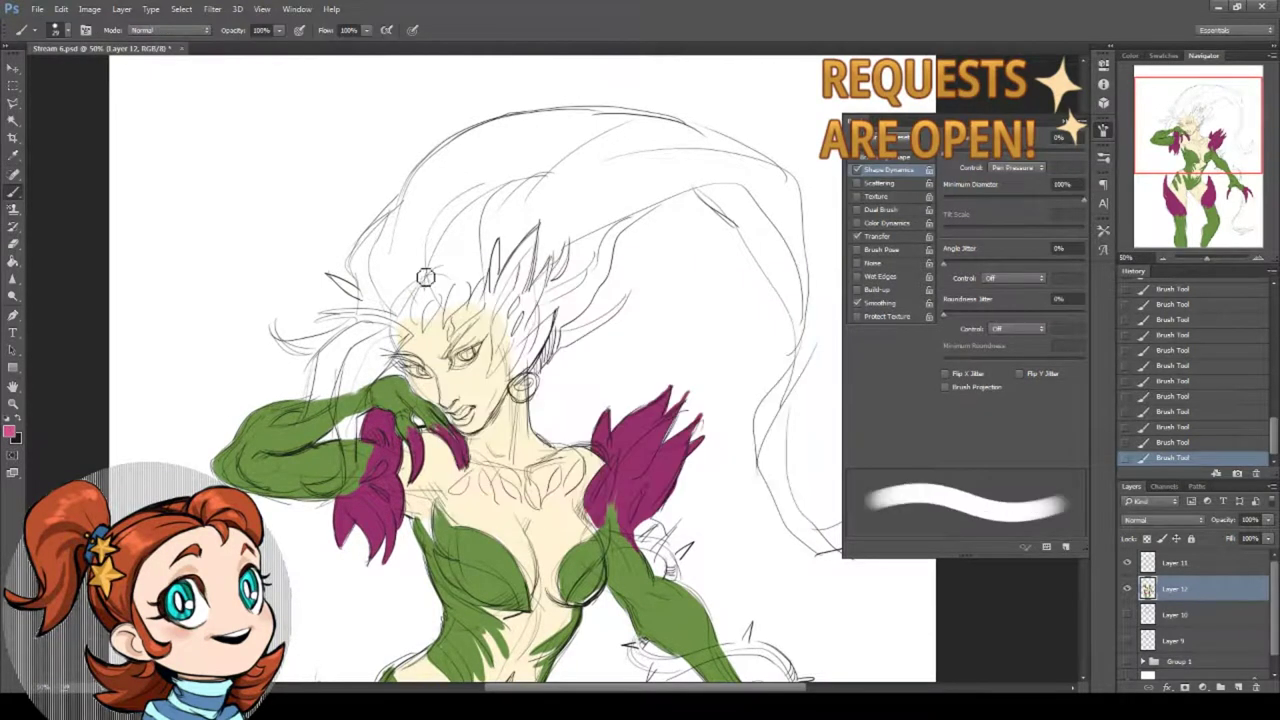
{"action": "left_click_drag", "start_coordinate": [410, 325], "coordinate": [456, 205]}
{"action": "left_click_drag", "start_coordinate": [368, 316], "coordinate": [358, 260]}
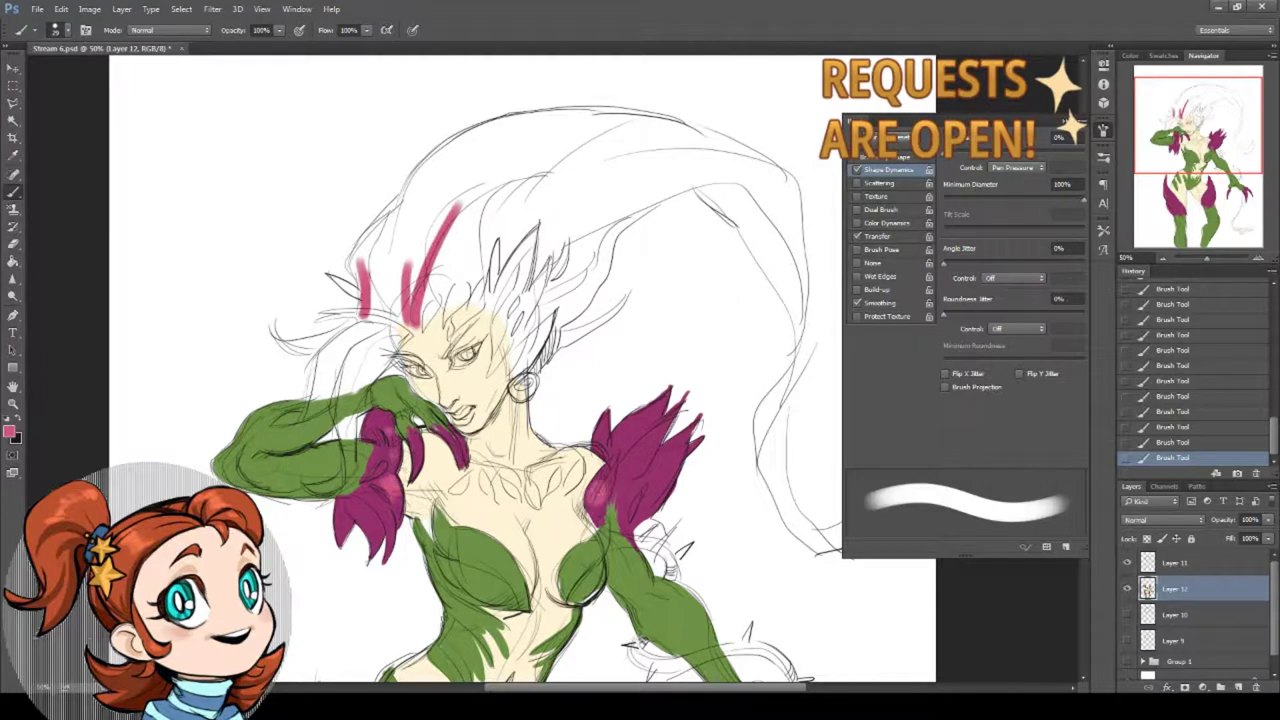
- Add pink highlights to the shoulder petals, the raised arm's sleeve and the claws by the face, lowering the minimum diameter to 0%
{"action": "mouse_move", "coordinate": [611, 498]}
{"action": "left_mouse_down"}
{"action": "mouse_move", "coordinate": [660, 466]}
{"action": "mouse_move", "coordinate": [606, 440]}
{"action": "left_mouse_up"}
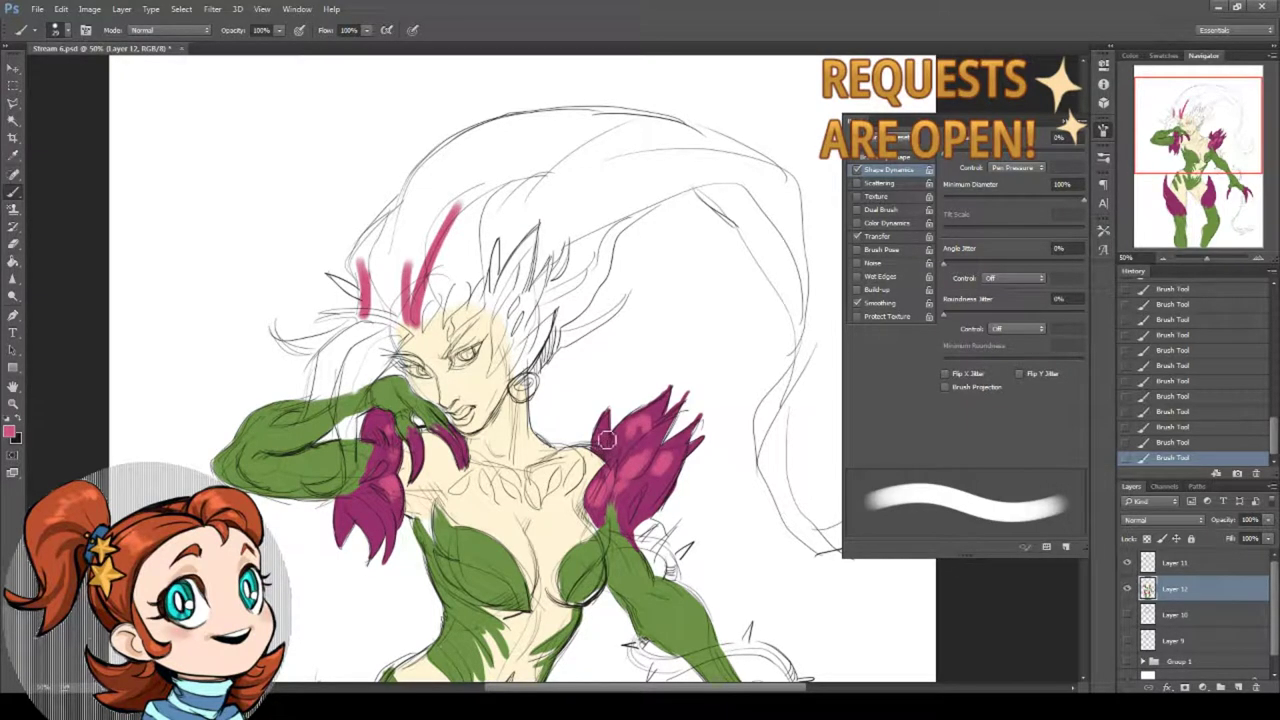
{"action": "left_click_drag", "start_coordinate": [376, 512], "coordinate": [371, 523]}
{"action": "left_click_drag", "start_coordinate": [976, 202], "coordinate": [942, 202]}
{"action": "left_click_drag", "start_coordinate": [412, 446], "coordinate": [418, 460]}
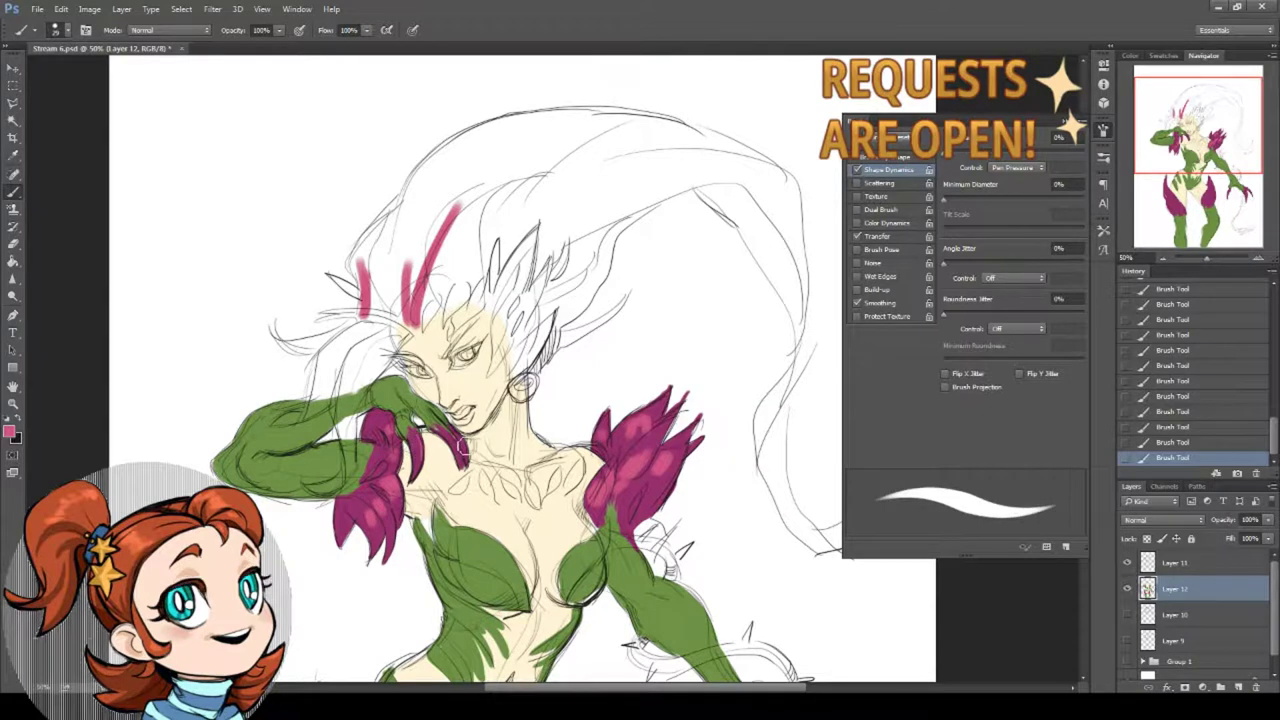
- Paint the hair's outer edge pink, and start filling the hair above the forehead at 100% minimum diameter
{"action": "left_click_drag", "start_coordinate": [619, 411], "coordinate": [627, 432]}
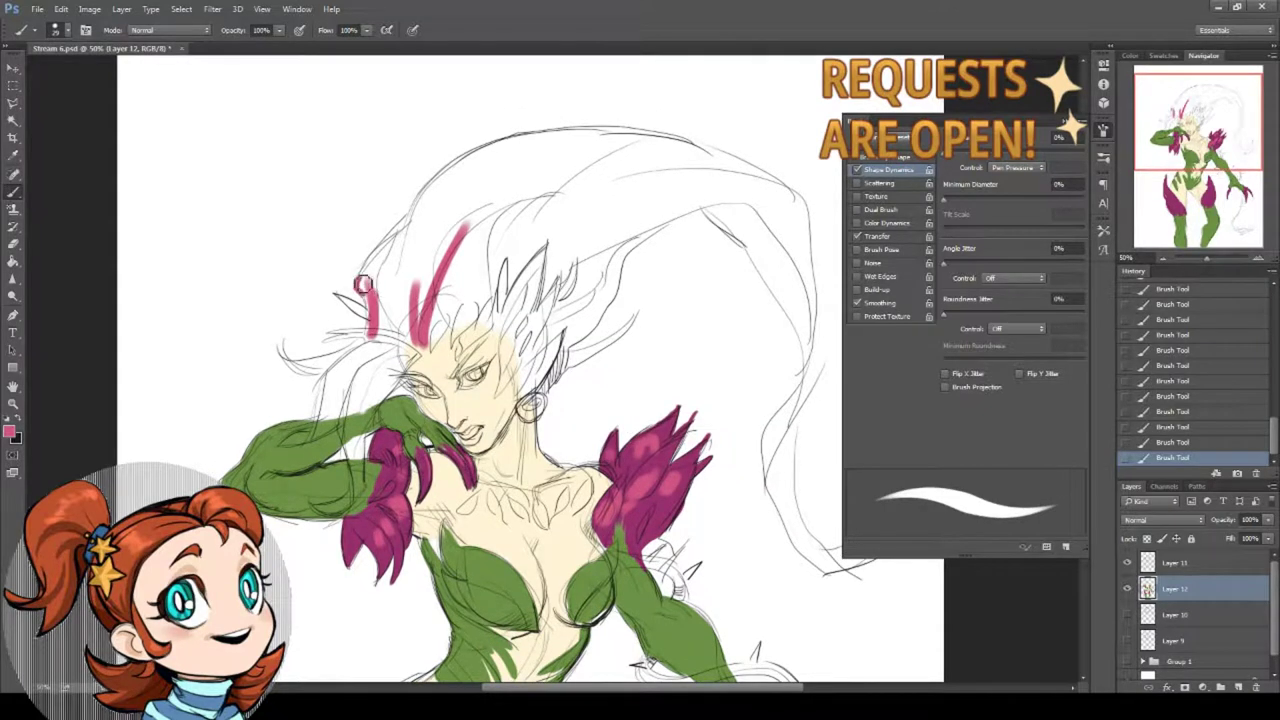
{"action": "left_click_drag", "start_coordinate": [362, 284], "coordinate": [407, 222]}
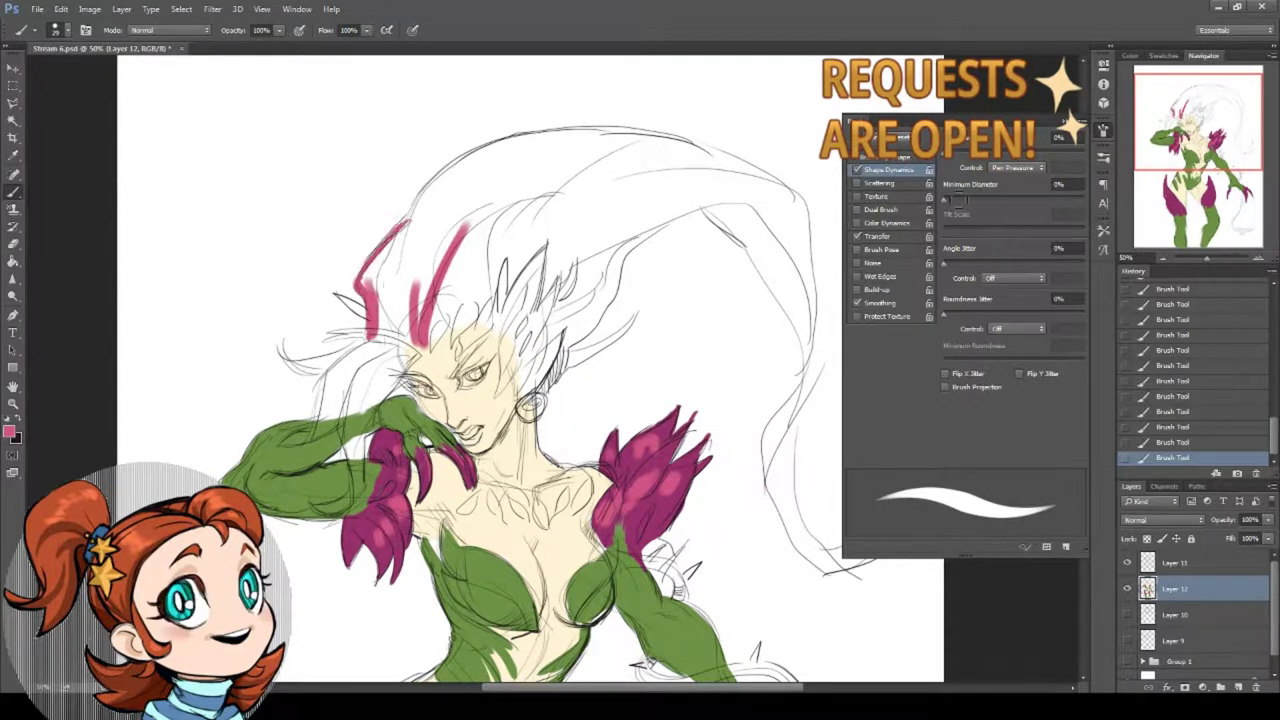
{"action": "left_click_drag", "start_coordinate": [944, 201], "coordinate": [1084, 201]}
{"action": "mouse_move", "coordinate": [399, 270]}
{"action": "left_mouse_down"}
{"action": "mouse_move", "coordinate": [370, 290]}
{"action": "mouse_move", "coordinate": [385, 335]}
{"action": "mouse_move", "coordinate": [385, 250]}
{"action": "mouse_move", "coordinate": [401, 326]}
{"action": "mouse_move", "coordinate": [430, 254]}
{"action": "left_mouse_up"}
{"action": "mouse_move", "coordinate": [430, 254]}
{"action": "left_mouse_down"}
{"action": "mouse_move", "coordinate": [412, 346]}
{"action": "mouse_move", "coordinate": [457, 224]}
{"action": "left_mouse_up"}
{"action": "left_click_drag", "start_coordinate": [485, 192], "coordinate": [415, 246]}
{"action": "mouse_move", "coordinate": [328, 294]}
{"action": "left_mouse_down"}
{"action": "mouse_move", "coordinate": [358, 260]}
{"action": "mouse_move", "coordinate": [488, 203]}
{"action": "left_mouse_up"}
- Enlarge the brush to 72 px and fill the main hair mass and the upper part of its sweeping tail pink
{"action": "right_click", "coordinate": [452, 248]}
{"action": "left_click_drag", "start_coordinate": [536, 275], "coordinate": [548, 275]}
{"action": "mouse_move", "coordinate": [362, 272]}
{"action": "left_mouse_down"}
{"action": "mouse_move", "coordinate": [450, 212]}
{"action": "mouse_move", "coordinate": [376, 365]}
{"action": "mouse_move", "coordinate": [448, 240]}
{"action": "left_mouse_up"}
{"action": "mouse_move", "coordinate": [448, 240]}
{"action": "left_mouse_down"}
{"action": "mouse_move", "coordinate": [394, 351]}
{"action": "mouse_move", "coordinate": [498, 212]}
{"action": "mouse_move", "coordinate": [446, 358]}
{"action": "mouse_move", "coordinate": [481, 386]}
{"action": "mouse_move", "coordinate": [530, 325]}
{"action": "left_mouse_up"}
{"action": "mouse_move", "coordinate": [518, 230]}
{"action": "left_mouse_down"}
{"action": "mouse_move", "coordinate": [568, 212]}
{"action": "mouse_move", "coordinate": [488, 200]}
{"action": "mouse_move", "coordinate": [604, 220]}
{"action": "mouse_move", "coordinate": [480, 188]}
{"action": "mouse_move", "coordinate": [600, 240]}
{"action": "mouse_move", "coordinate": [550, 330]}
{"action": "left_mouse_up"}
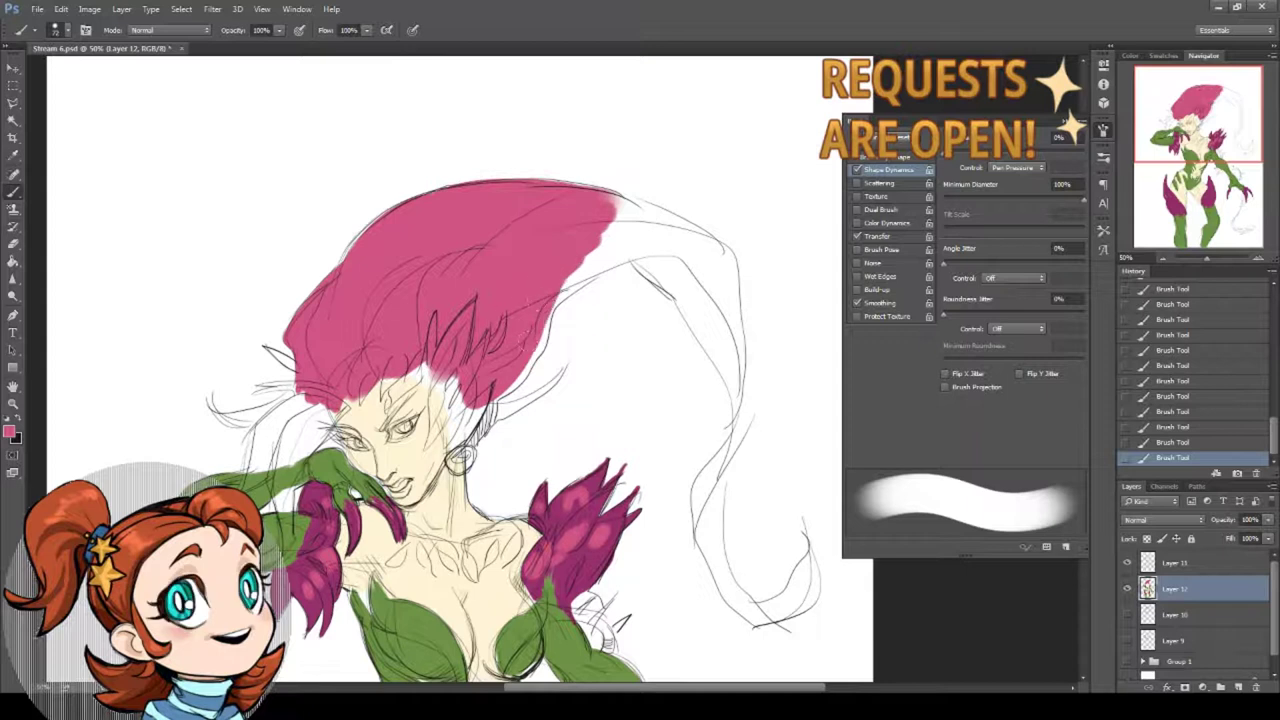
{"action": "mouse_move", "coordinate": [590, 262]}
{"action": "left_mouse_down"}
{"action": "mouse_move", "coordinate": [605, 232]}
{"action": "mouse_move", "coordinate": [558, 308]}
{"action": "mouse_move", "coordinate": [675, 262]}
{"action": "mouse_move", "coordinate": [695, 292]}
{"action": "mouse_move", "coordinate": [700, 262]}
{"action": "mouse_move", "coordinate": [724, 344]}
{"action": "left_mouse_up"}
{"action": "mouse_move", "coordinate": [698, 285]}
{"action": "left_mouse_down"}
{"action": "mouse_move", "coordinate": [716, 256]}
{"action": "mouse_move", "coordinate": [722, 336]}
{"action": "left_mouse_up"}
- Reset the minimum diameter to 0% and paint the loose pink strands over the raised arm, at the hairline and behind the neck
{"action": "left_click_drag", "start_coordinate": [960, 199], "coordinate": [943, 199]}
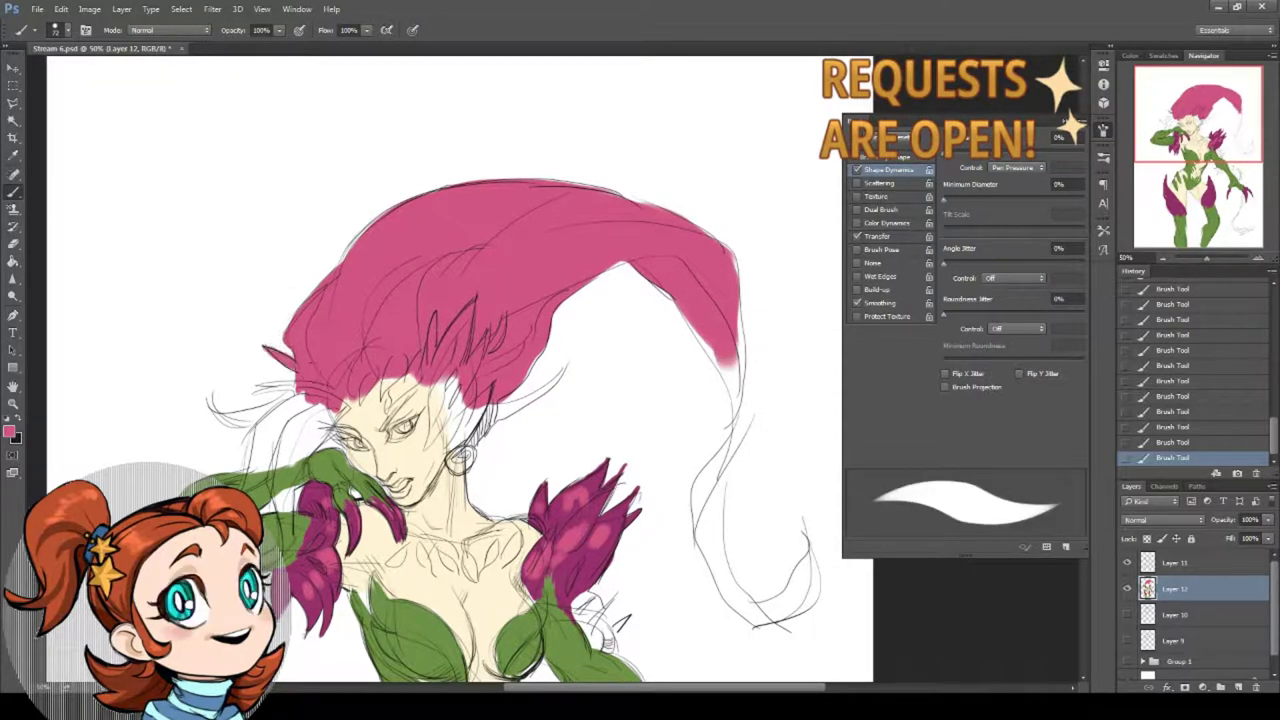
{"action": "mouse_move", "coordinate": [208, 384]}
{"action": "left_mouse_down"}
{"action": "mouse_move", "coordinate": [234, 412]}
{"action": "mouse_move", "coordinate": [270, 416]}
{"action": "mouse_move", "coordinate": [302, 395]}
{"action": "mouse_move", "coordinate": [243, 480]}
{"action": "left_mouse_up"}
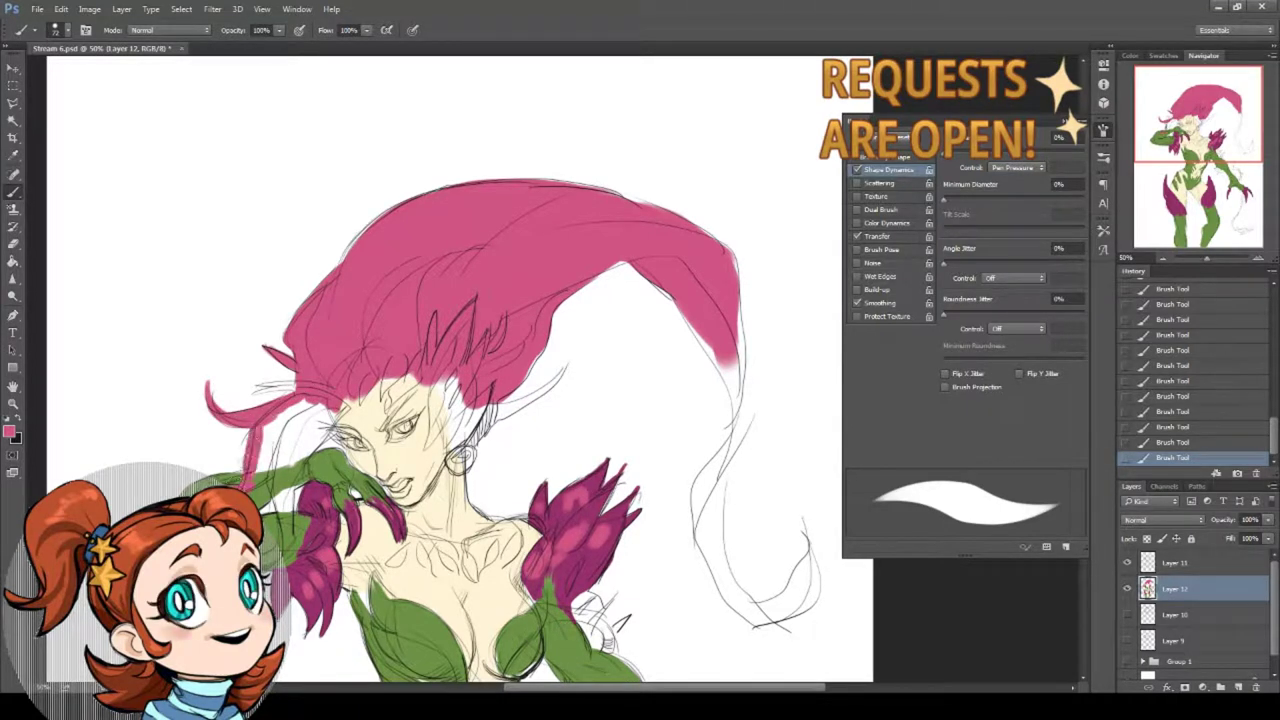
{"action": "mouse_move", "coordinate": [270, 408]}
{"action": "left_mouse_down"}
{"action": "mouse_move", "coordinate": [252, 470]}
{"action": "mouse_move", "coordinate": [282, 466]}
{"action": "left_mouse_up"}
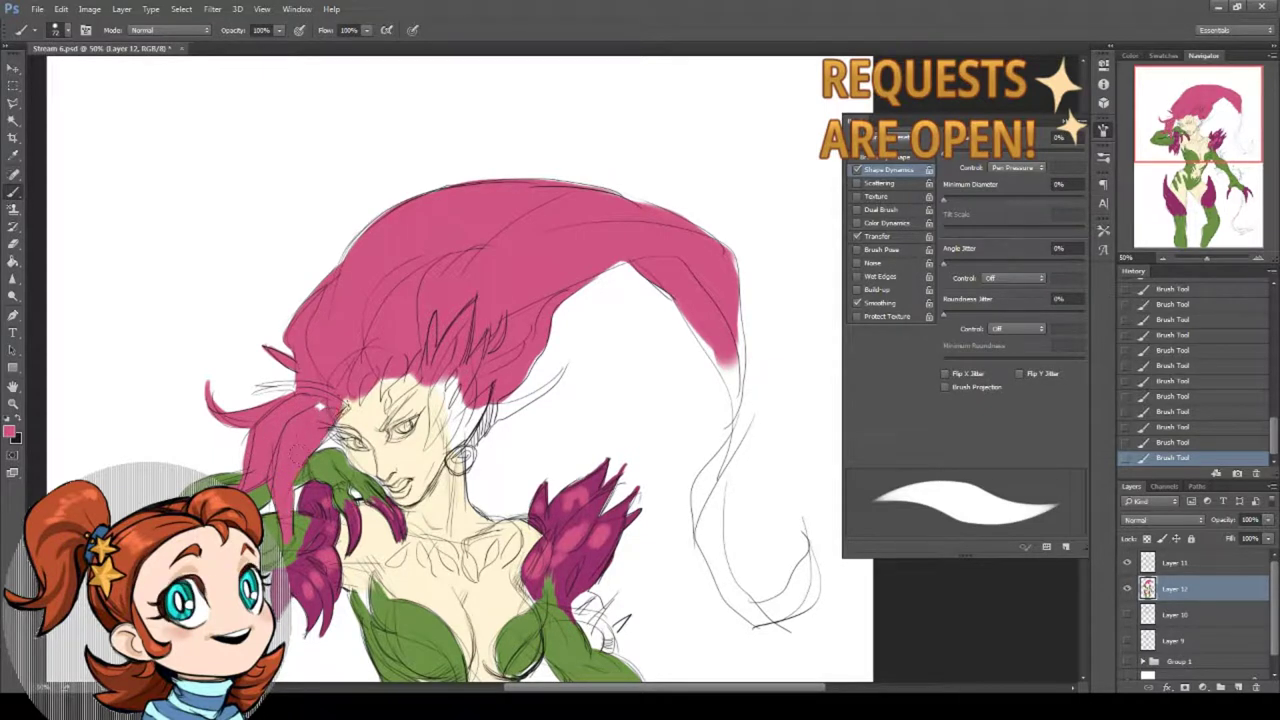
{"action": "left_click_drag", "start_coordinate": [254, 392], "coordinate": [300, 396]}
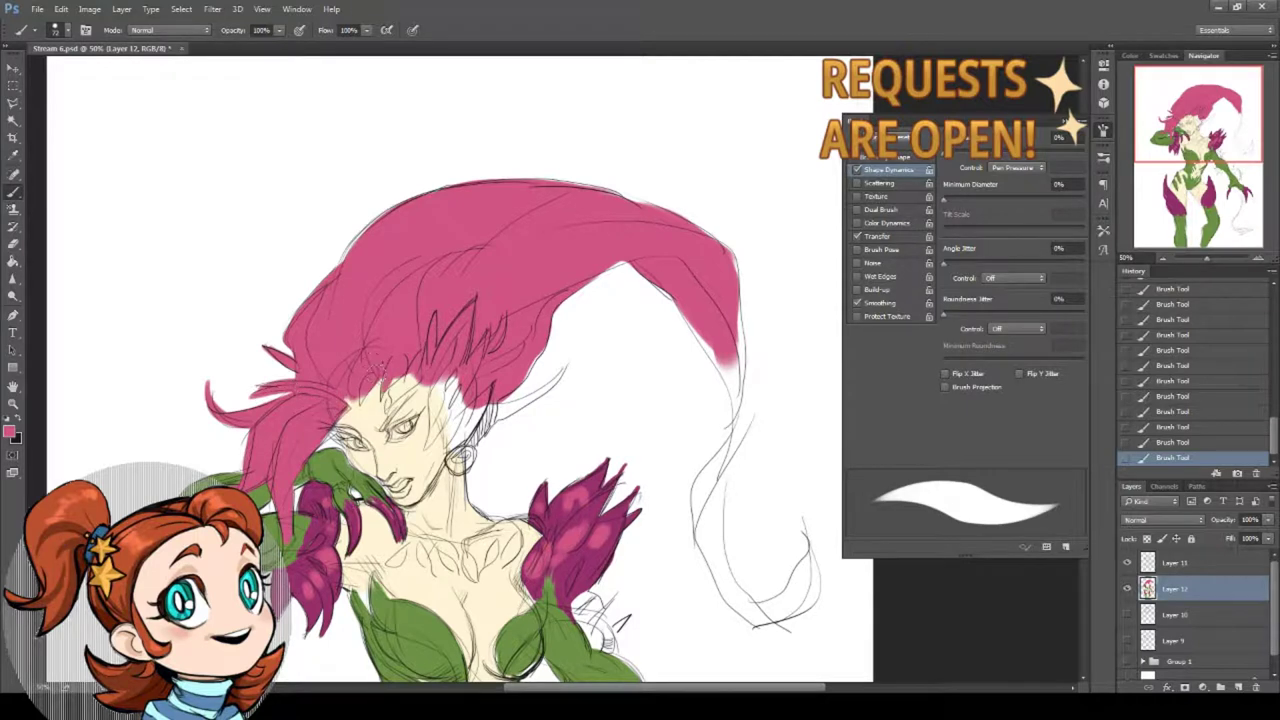
{"action": "left_click_drag", "start_coordinate": [376, 366], "coordinate": [352, 398]}
{"action": "mouse_move", "coordinate": [494, 406]}
{"action": "left_mouse_down"}
{"action": "mouse_move", "coordinate": [562, 368]}
{"action": "mouse_move", "coordinate": [472, 438]}
{"action": "mouse_move", "coordinate": [461, 464]}
{"action": "mouse_move", "coordinate": [481, 404]}
{"action": "mouse_move", "coordinate": [557, 335]}
{"action": "left_mouse_up"}
- Reduce the brush size to 27 px and paint the eyebrows pink
{"action": "right_click", "coordinate": [571, 298]}
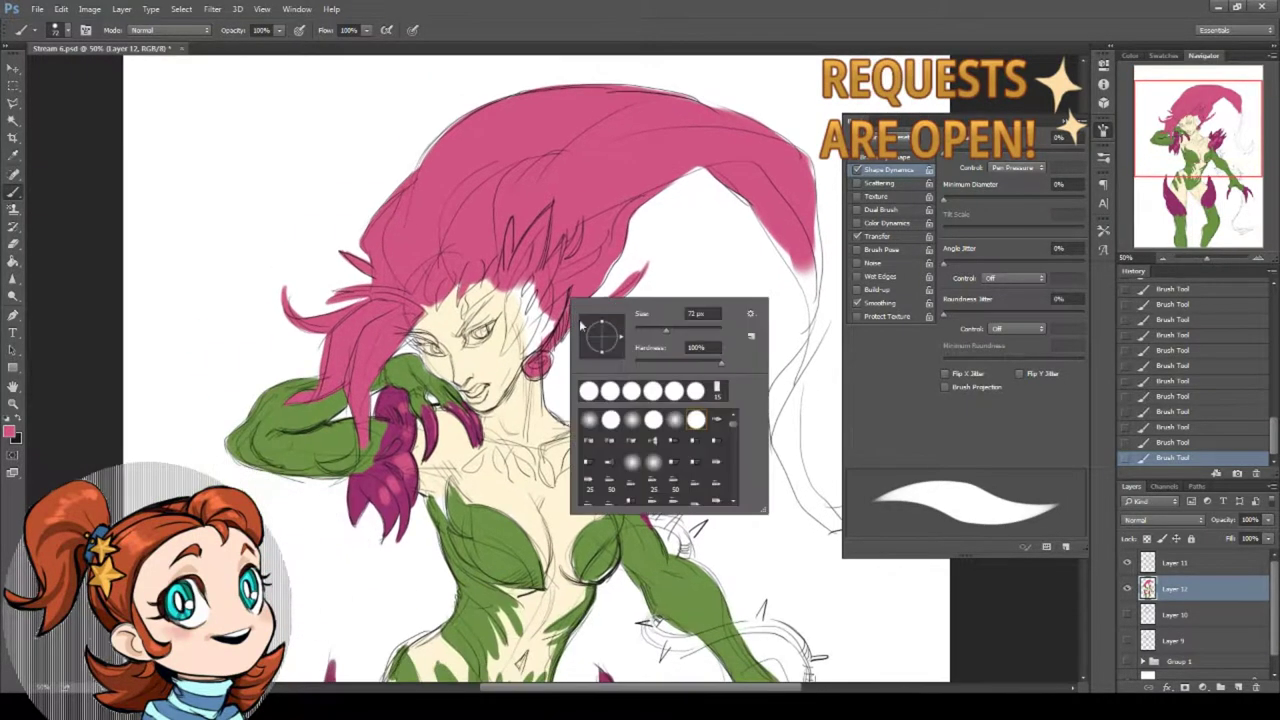
{"action": "left_click", "coordinate": [647, 331]}
{"action": "left_click_drag", "start_coordinate": [461, 337], "coordinate": [489, 301]}
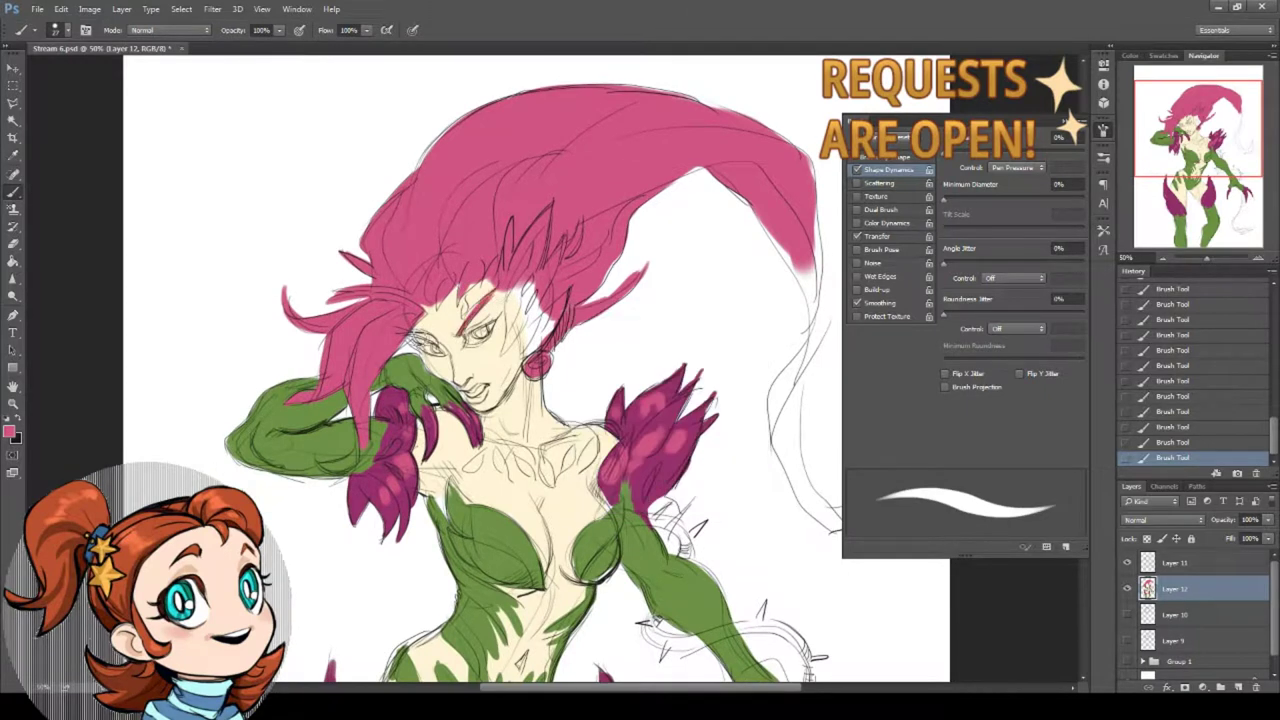
- Sample the costume green, touch up the bodice cup beside the lowered arm, and paint the leaf markings across the upper chest
{"action": "left_click", "coordinate": [587, 537], "text": "alt"}
{"action": "left_click_drag", "start_coordinate": [588, 581], "coordinate": [619, 564]}
{"action": "mouse_move", "coordinate": [603, 506]}
{"action": "left_mouse_down"}
{"action": "mouse_move", "coordinate": [608, 530]}
{"action": "mouse_move", "coordinate": [620, 523]}
{"action": "left_mouse_up"}
{"action": "mouse_move", "coordinate": [478, 454]}
{"action": "left_mouse_down"}
{"action": "mouse_move", "coordinate": [537, 480]}
{"action": "mouse_move", "coordinate": [549, 468]}
{"action": "mouse_move", "coordinate": [556, 492]}
{"action": "mouse_move", "coordinate": [588, 440]}
{"action": "mouse_move", "coordinate": [583, 471]}
{"action": "left_mouse_up"}
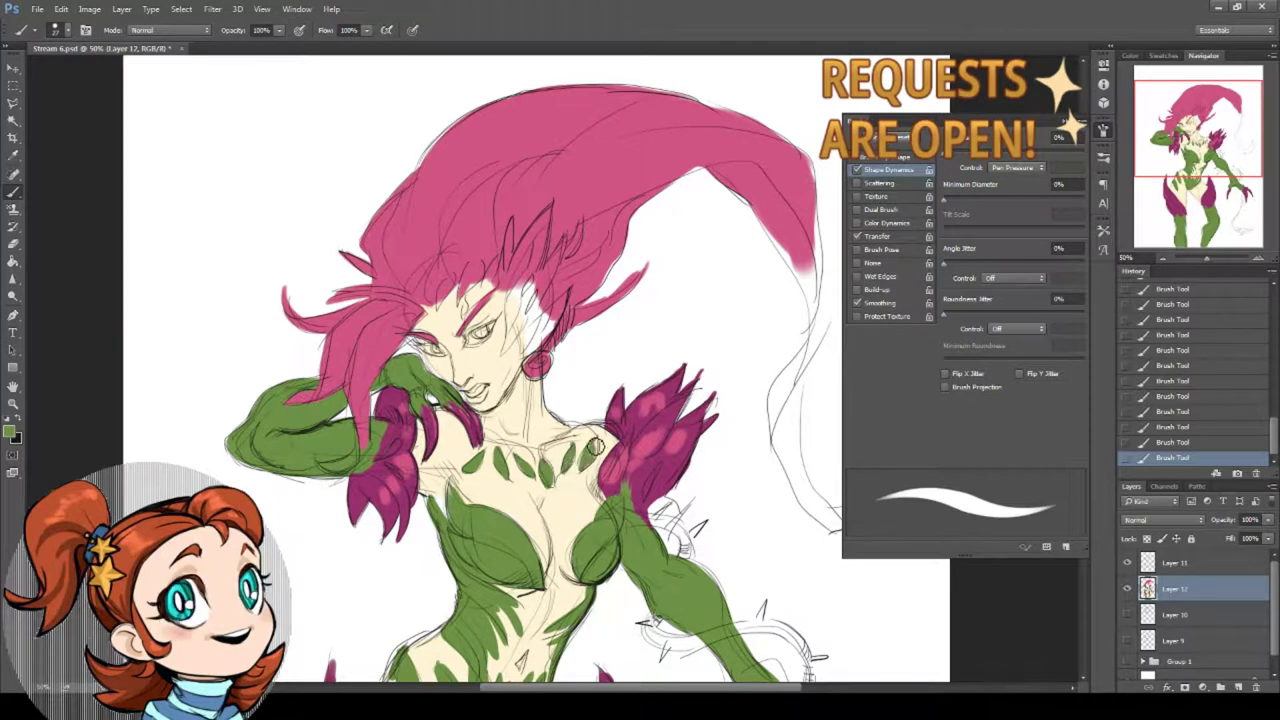
- Paint the leaf shapes along the forehead hairline and the spiky leaf headpiece beside the face green
{"action": "left_click_drag", "start_coordinate": [511, 220], "coordinate": [508, 258]}
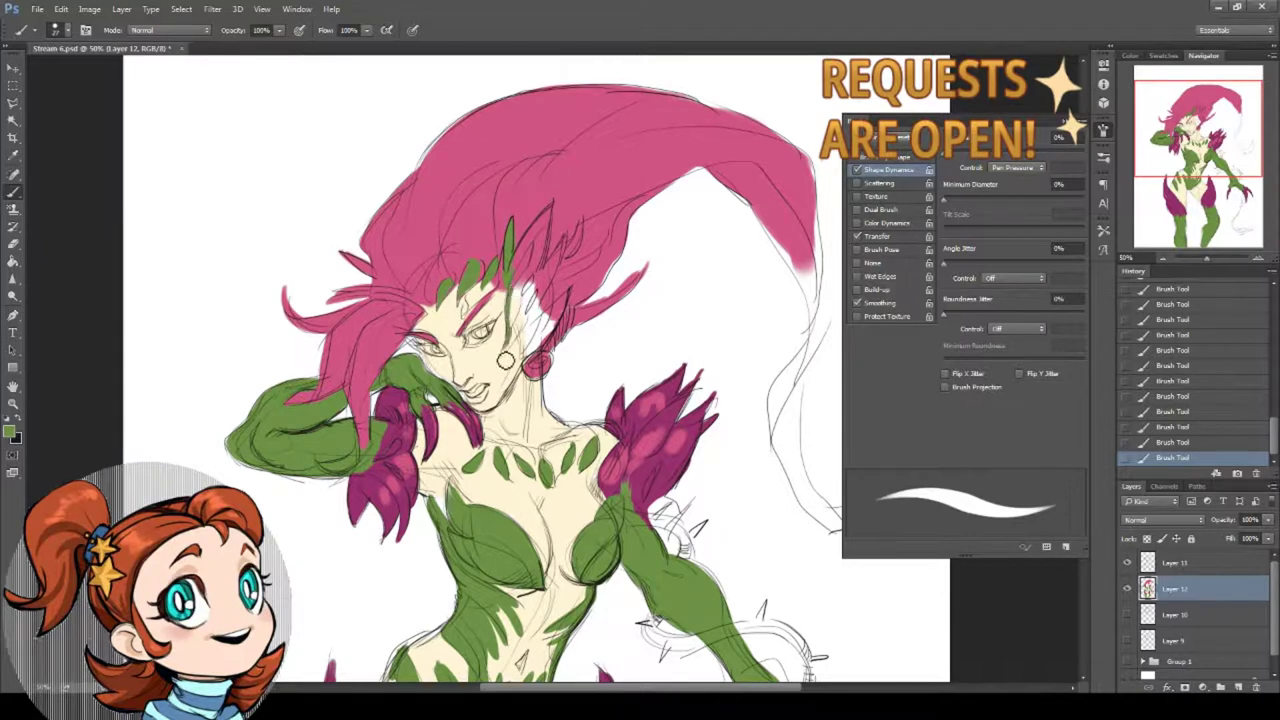
{"action": "mouse_move", "coordinate": [520, 305]}
{"action": "left_mouse_down"}
{"action": "mouse_move", "coordinate": [519, 342]}
{"action": "mouse_move", "coordinate": [532, 260]}
{"action": "left_mouse_up"}
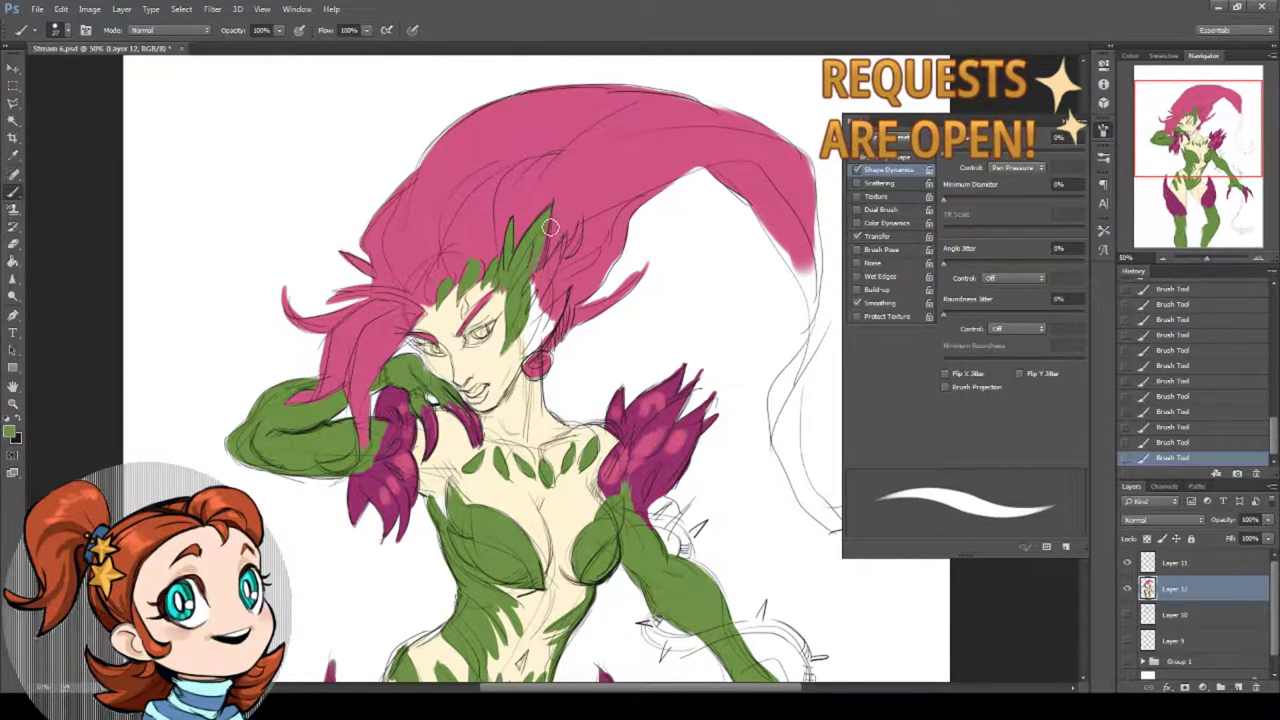
{"action": "mouse_move", "coordinate": [533, 340]}
{"action": "left_mouse_down"}
{"action": "mouse_move", "coordinate": [530, 295]}
{"action": "mouse_move", "coordinate": [538, 305]}
{"action": "left_mouse_up"}
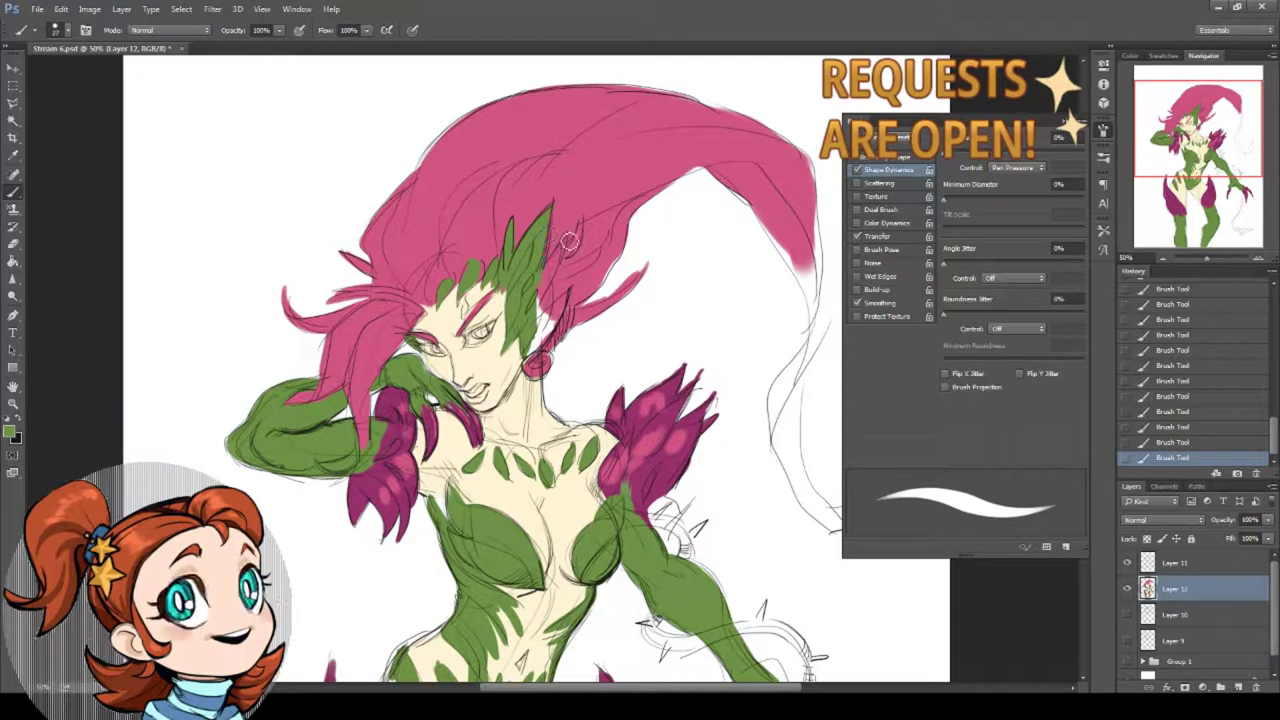
- Sample the hair pink and extend the hair tail downward into a narrow tip
{"action": "mouse_move", "coordinate": [544, 303]}
{"action": "left_mouse_down"}
{"action": "mouse_move", "coordinate": [538, 345]}
{"action": "mouse_move", "coordinate": [386, 330]}
{"action": "mouse_move", "coordinate": [404, 330]}
{"action": "left_mouse_up"}
{"action": "left_click", "coordinate": [474, 180], "text": "alt"}
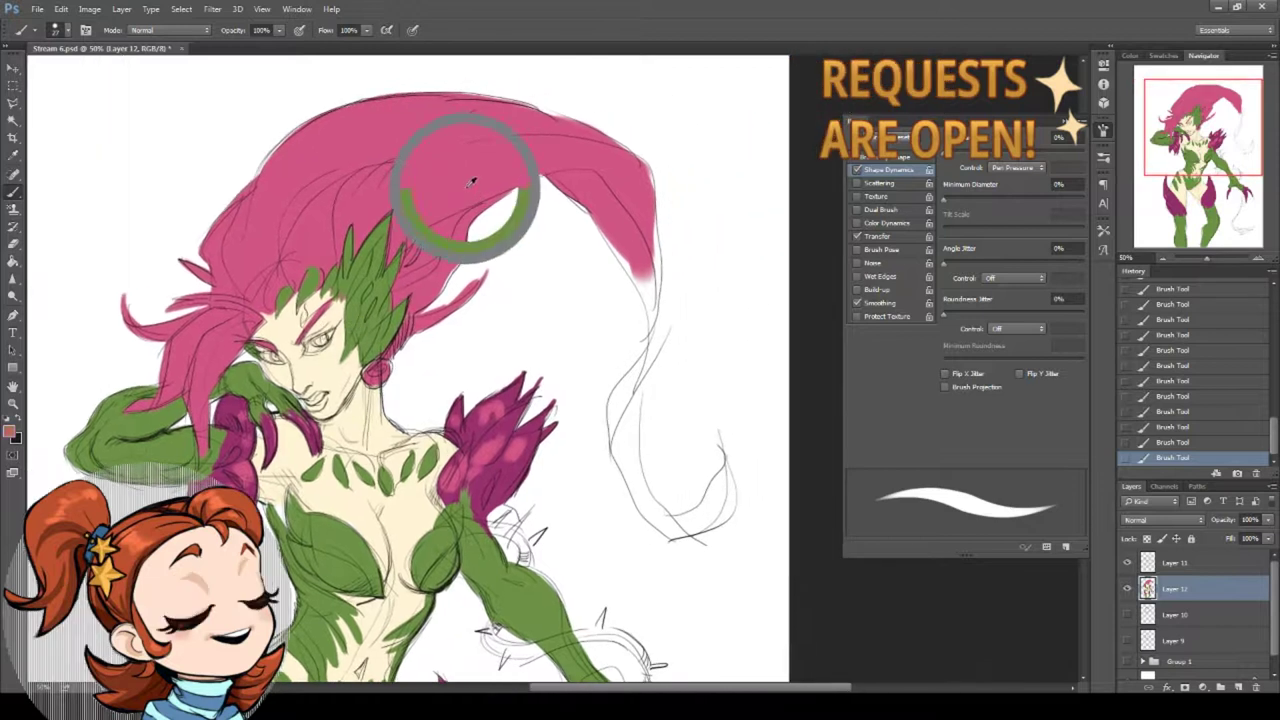
{"action": "mouse_move", "coordinate": [603, 228]}
{"action": "left_mouse_down"}
{"action": "mouse_move", "coordinate": [651, 344]}
{"action": "mouse_move", "coordinate": [653, 310]}
{"action": "left_mouse_up"}
- Erase thin gaps between the hair strands behind the leaf headpiece with a smaller eraser, redoing the strokes that miss
{"action": "left_click", "coordinate": [13, 244]}
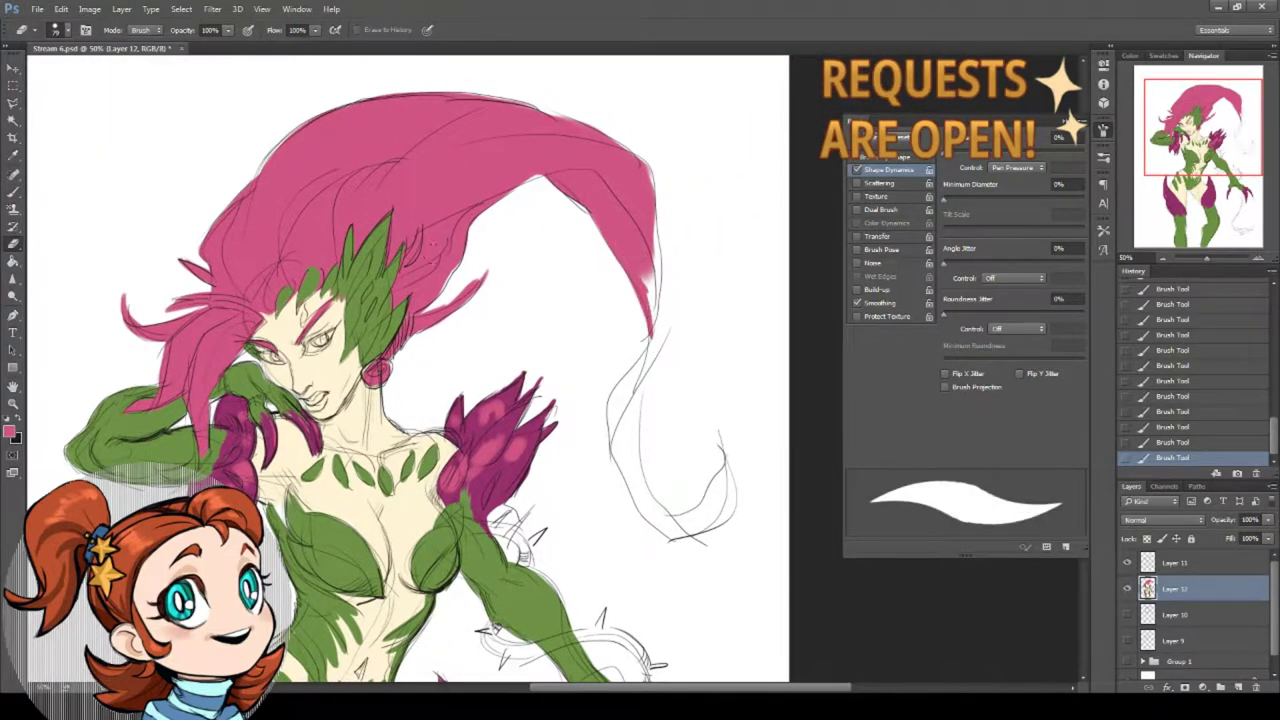
{"action": "right_click", "coordinate": [470, 240]}
{"action": "left_click", "coordinate": [494, 334]}
{"action": "left_click_drag", "start_coordinate": [403, 292], "coordinate": [416, 276]}
{"action": "left_click_drag", "start_coordinate": [403, 290], "coordinate": [434, 263]}
{"action": "mouse_move", "coordinate": [418, 284]}
{"action": "left_mouse_down"}
{"action": "mouse_move", "coordinate": [454, 258]}
{"action": "mouse_move", "coordinate": [408, 287]}
{"action": "mouse_move", "coordinate": [433, 272]}
{"action": "left_mouse_up"}
{"action": "key", "text": "ctrl+z"}
{"action": "left_click_drag", "start_coordinate": [412, 284], "coordinate": [434, 270]}
{"action": "mouse_move", "coordinate": [432, 273]}
{"action": "left_mouse_down"}
{"action": "mouse_move", "coordinate": [418, 283]}
{"action": "mouse_move", "coordinate": [440, 265]}
{"action": "left_mouse_up"}
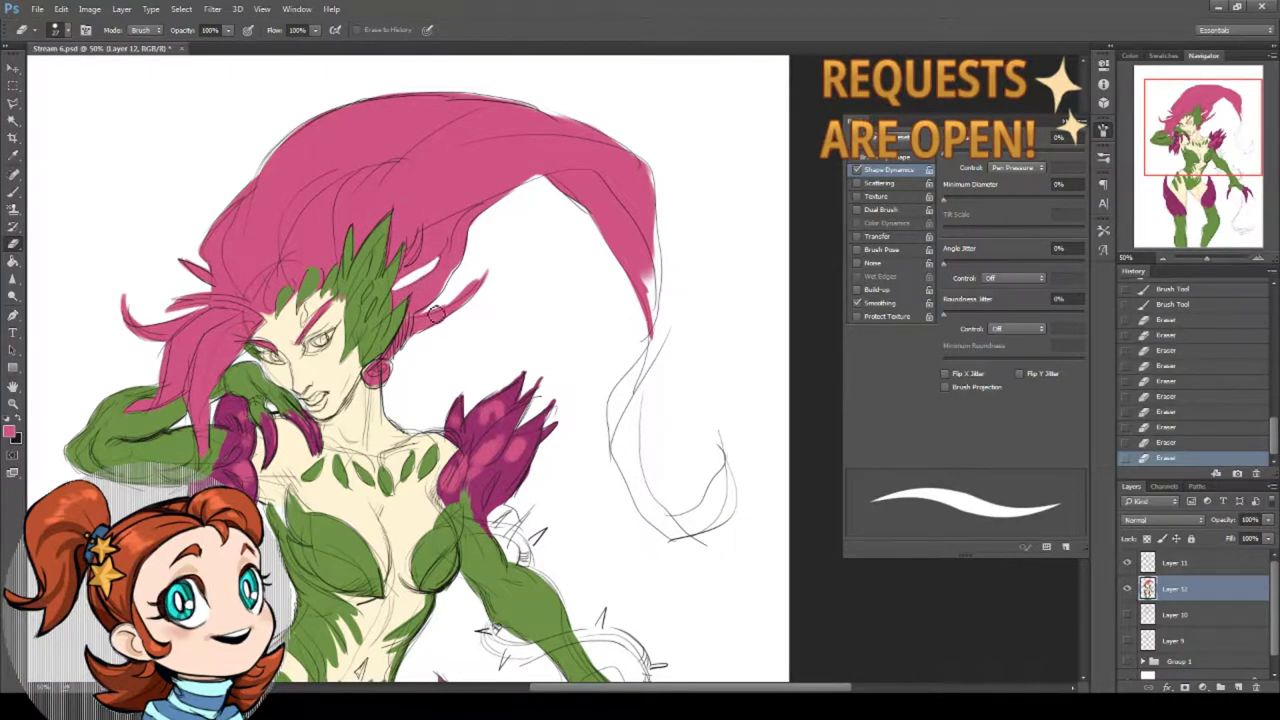
{"action": "left_click_drag", "start_coordinate": [436, 315], "coordinate": [486, 268]}
{"action": "key", "text": "ctrl+z"}
{"action": "mouse_move", "coordinate": [434, 320]}
{"action": "left_mouse_down"}
{"action": "mouse_move", "coordinate": [487, 271]}
{"action": "mouse_move", "coordinate": [433, 315]}
{"action": "mouse_move", "coordinate": [452, 285]}
{"action": "left_mouse_up"}
- Sample the skin colour with the brush and touch up the skin between the raised arm's sleeve and the bodice
{"action": "key", "text": "b"}
{"action": "left_click", "coordinate": [301, 433], "text": "alt"}
{"action": "left_click_drag", "start_coordinate": [291, 486], "coordinate": [291, 479]}
{"action": "left_click_drag", "start_coordinate": [289, 482], "coordinate": [296, 500]}
- Sample the hair pink again, thicken the hair tail's outer edge and trace the tail down toward its lower curl
{"action": "left_click", "coordinate": [649, 221], "text": "alt"}
{"action": "left_click_drag", "start_coordinate": [656, 246], "coordinate": [661, 314]}
{"action": "mouse_move", "coordinate": [662, 249]}
{"action": "left_mouse_down"}
{"action": "mouse_move", "coordinate": [668, 194]}
{"action": "mouse_move", "coordinate": [667, 285]}
{"action": "mouse_move", "coordinate": [646, 306]}
{"action": "mouse_move", "coordinate": [665, 288]}
{"action": "mouse_move", "coordinate": [633, 368]}
{"action": "left_mouse_up"}
{"action": "mouse_move", "coordinate": [656, 324]}
{"action": "left_mouse_down"}
{"action": "mouse_move", "coordinate": [638, 396]}
{"action": "mouse_move", "coordinate": [623, 385]}
{"action": "mouse_move", "coordinate": [667, 500]}
{"action": "left_mouse_up"}
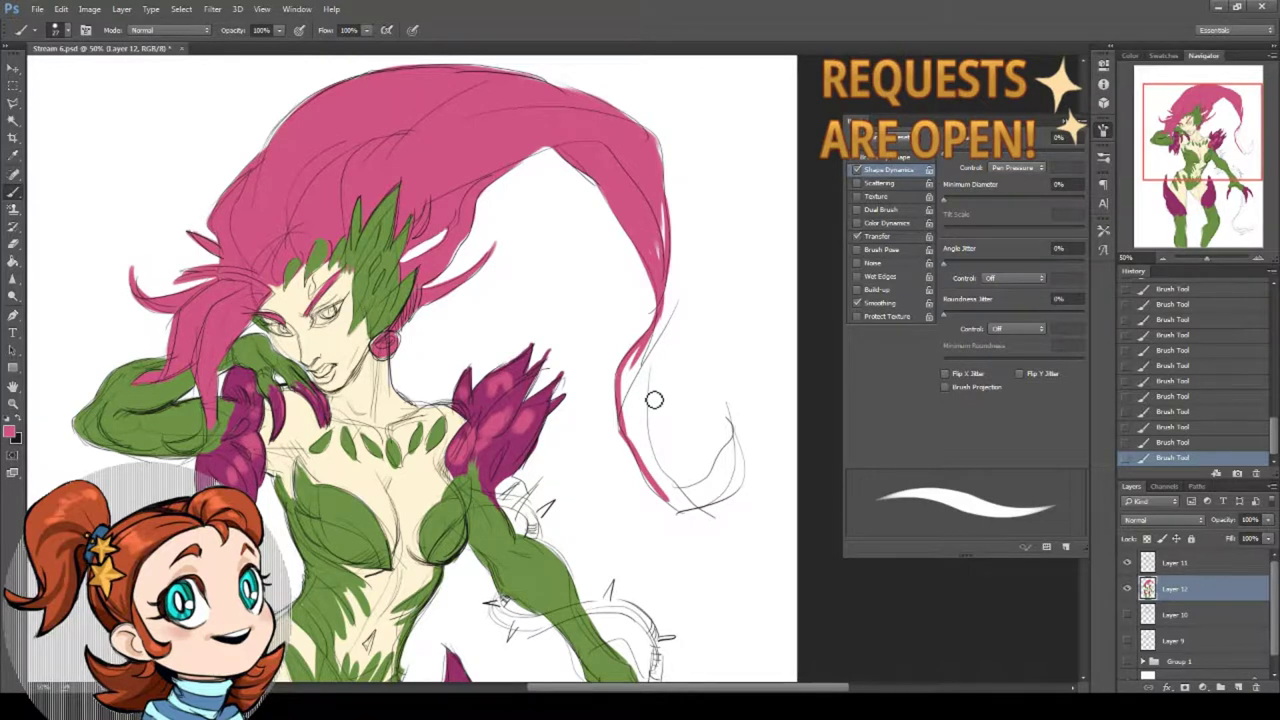
{"action": "mouse_move", "coordinate": [650, 345]}
{"action": "left_mouse_down"}
{"action": "mouse_move", "coordinate": [624, 400]}
{"action": "mouse_move", "coordinate": [628, 384]}
{"action": "left_mouse_up"}
- Enlarge the brush to 41 px and fill the lower hair tail pink through to its upturned, curled end
{"action": "left_click_drag", "start_coordinate": [629, 392], "coordinate": [667, 346]}
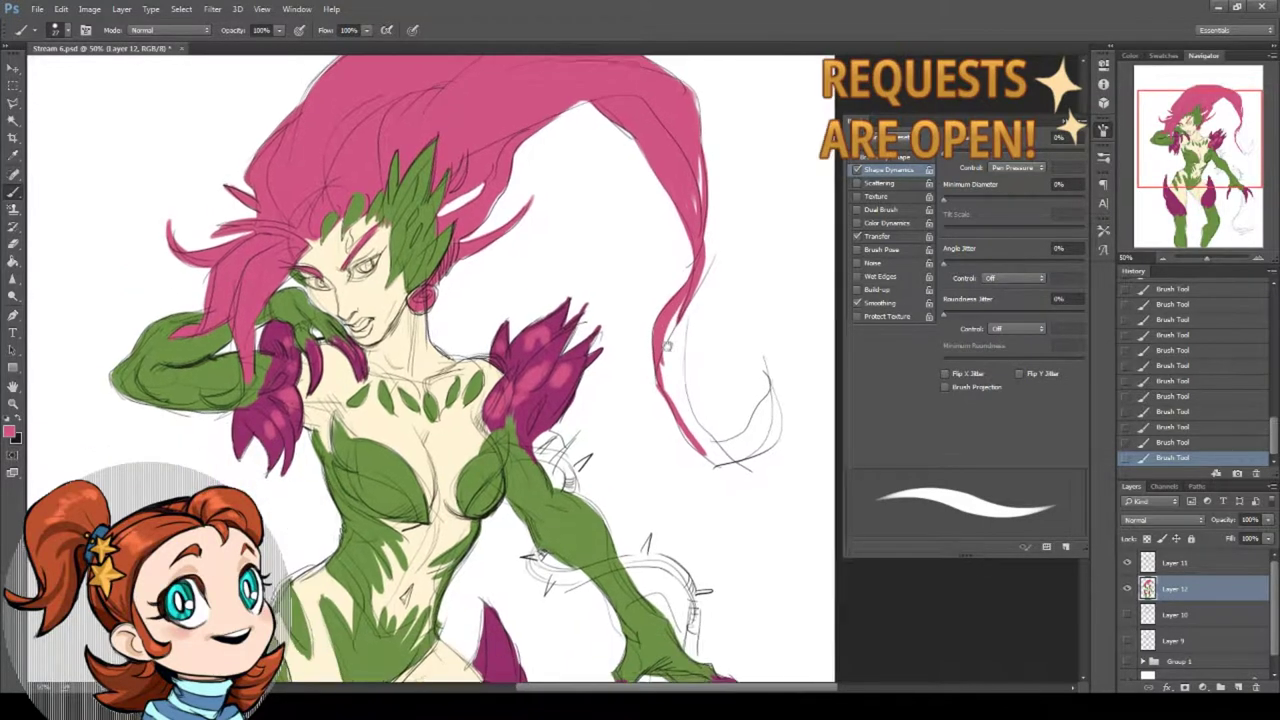
{"action": "right_click", "coordinate": [695, 348]}
{"action": "left_click_drag", "start_coordinate": [784, 387], "coordinate": [791, 388]}
{"action": "left_click_drag", "start_coordinate": [688, 302], "coordinate": [688, 417]}
{"action": "left_click_drag", "start_coordinate": [663, 360], "coordinate": [671, 394]}
{"action": "left_click_drag", "start_coordinate": [690, 292], "coordinate": [684, 415]}
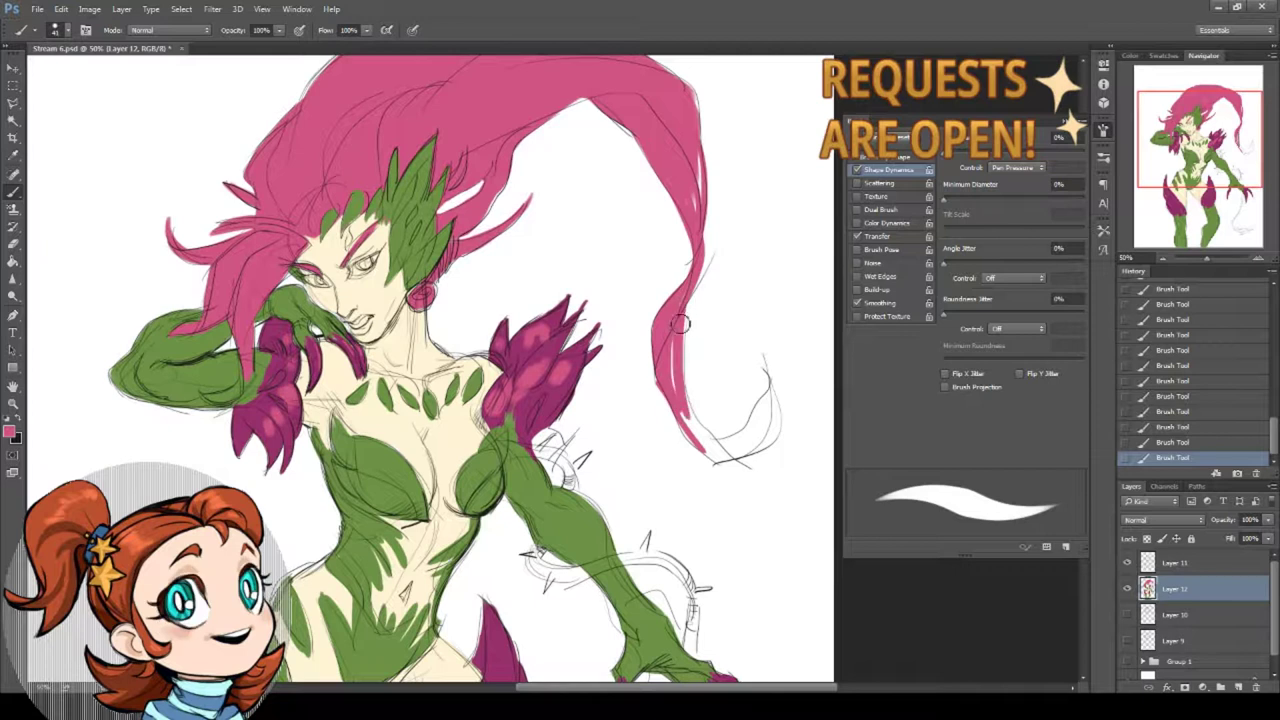
{"action": "left_click_drag", "start_coordinate": [680, 323], "coordinate": [727, 457]}
{"action": "left_click_drag", "start_coordinate": [679, 380], "coordinate": [727, 456]}
{"action": "mouse_move", "coordinate": [681, 411]}
{"action": "left_mouse_down"}
{"action": "mouse_move", "coordinate": [726, 447]}
{"action": "mouse_move", "coordinate": [685, 432]}
{"action": "mouse_move", "coordinate": [726, 459]}
{"action": "mouse_move", "coordinate": [765, 410]}
{"action": "left_mouse_up"}
{"action": "mouse_move", "coordinate": [720, 450]}
{"action": "left_mouse_down"}
{"action": "mouse_move", "coordinate": [758, 418]}
{"action": "mouse_move", "coordinate": [725, 452]}
{"action": "mouse_move", "coordinate": [757, 440]}
{"action": "mouse_move", "coordinate": [777, 391]}
{"action": "mouse_move", "coordinate": [745, 452]}
{"action": "left_mouse_up"}
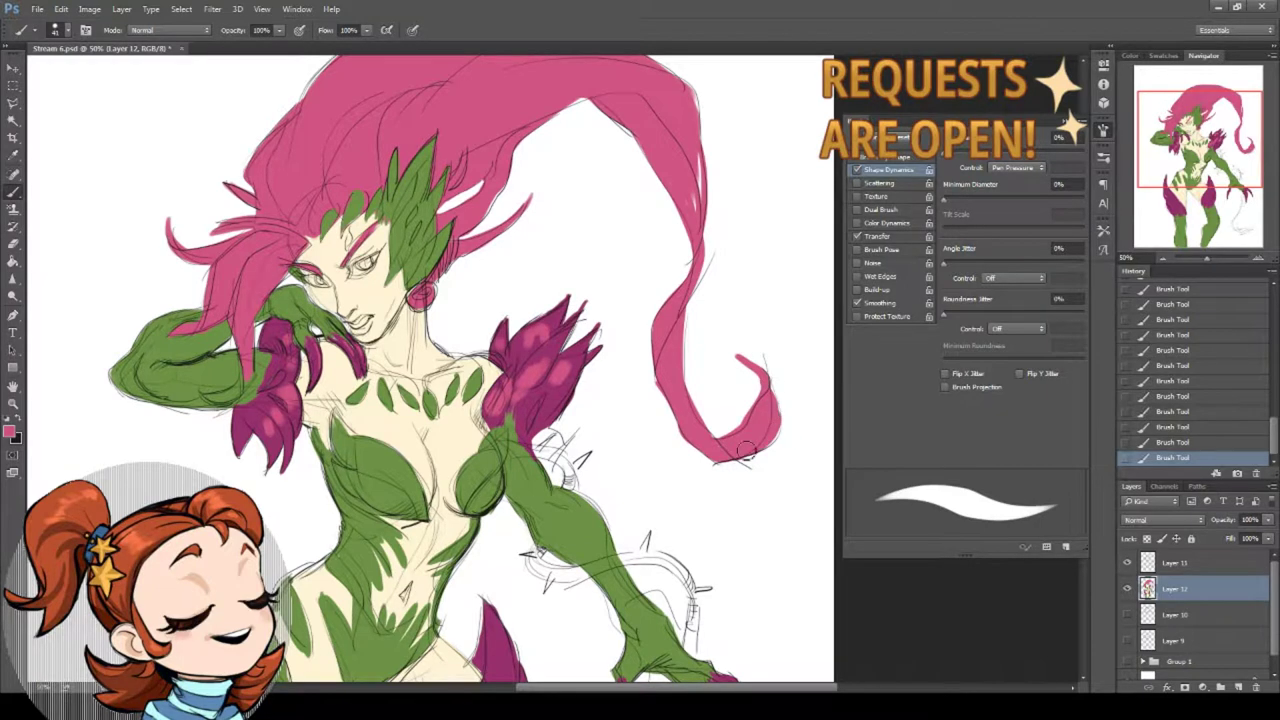
- Choose a darker maroon and paint the thorny vines curling around the lowered upper arm and forearm
{"action": "left_click_drag", "start_coordinate": [619, 445], "coordinate": [526, 383]}
{"action": "left_click", "coordinate": [10, 432]}
{"action": "left_click", "coordinate": [554, 369]}
{"action": "left_click", "coordinate": [758, 297]}
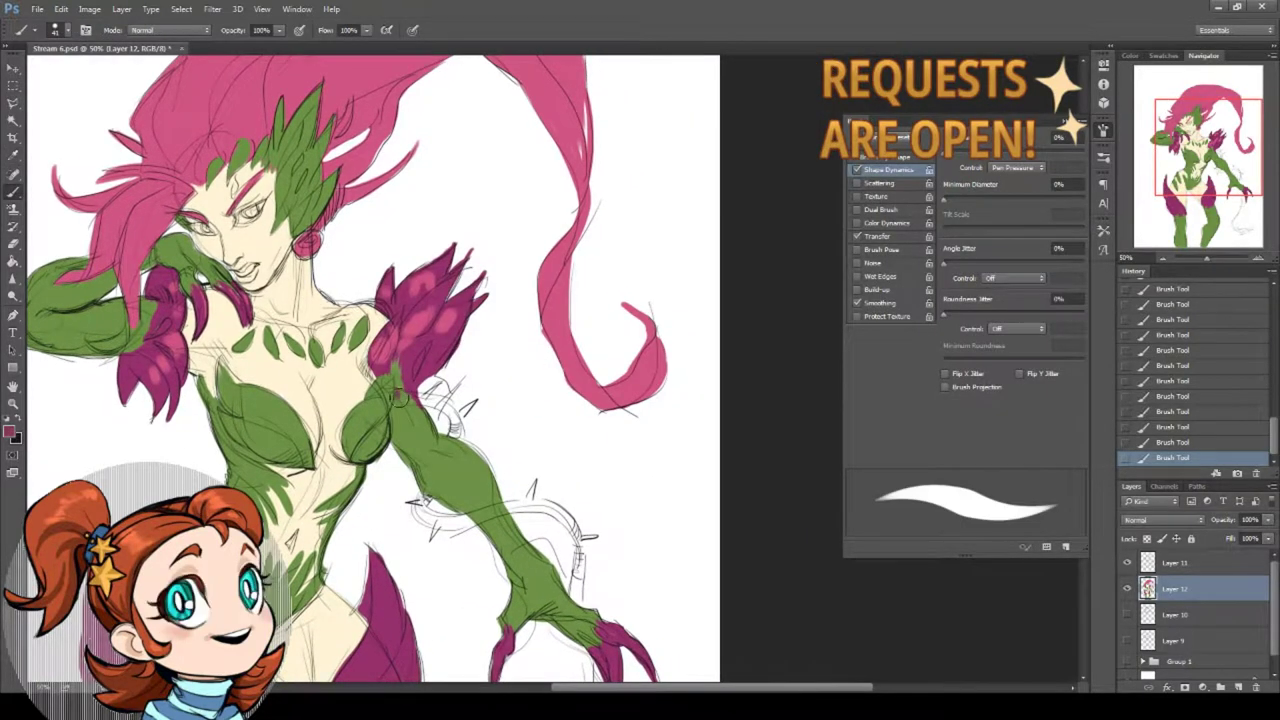
{"action": "mouse_move", "coordinate": [395, 401]}
{"action": "left_mouse_down"}
{"action": "mouse_move", "coordinate": [438, 398]}
{"action": "mouse_move", "coordinate": [457, 439]}
{"action": "mouse_move", "coordinate": [473, 407]}
{"action": "left_mouse_up"}
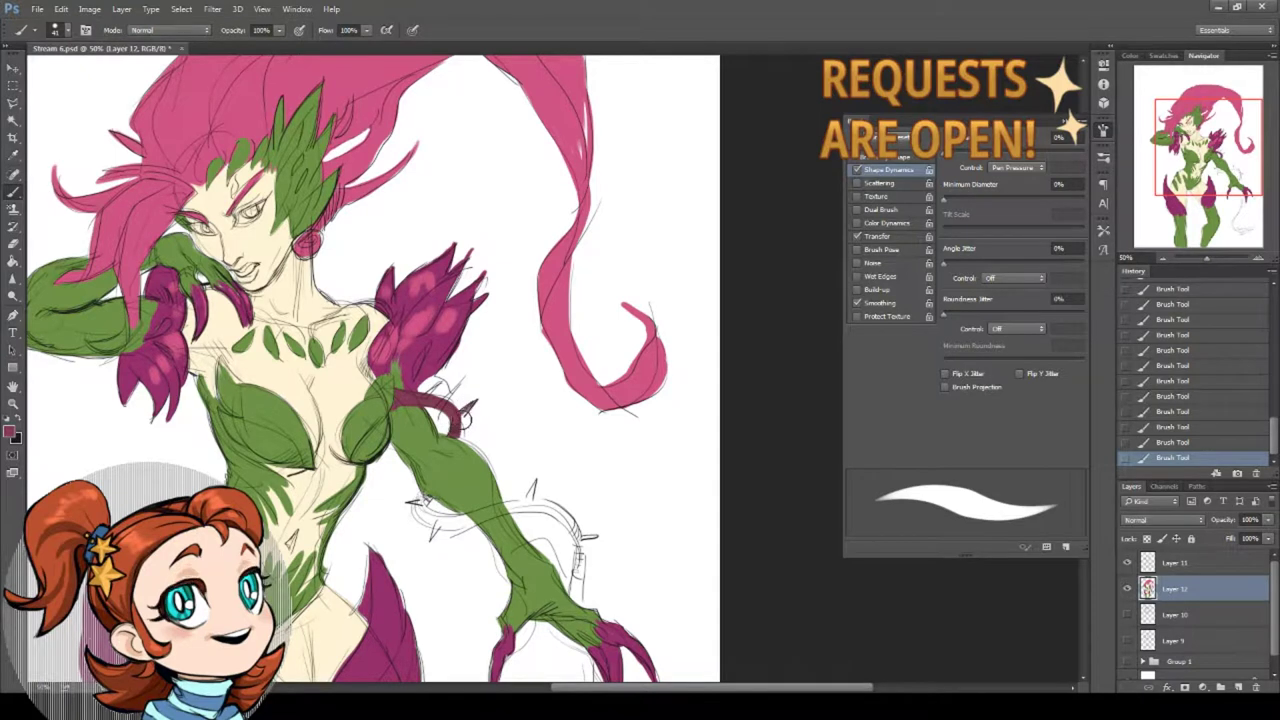
{"action": "mouse_move", "coordinate": [424, 461]}
{"action": "left_mouse_down"}
{"action": "mouse_move", "coordinate": [323, 333]}
{"action": "mouse_move", "coordinate": [322, 384]}
{"action": "mouse_move", "coordinate": [410, 388]}
{"action": "mouse_move", "coordinate": [362, 398]}
{"action": "mouse_move", "coordinate": [456, 383]}
{"action": "mouse_move", "coordinate": [478, 460]}
{"action": "left_mouse_up"}
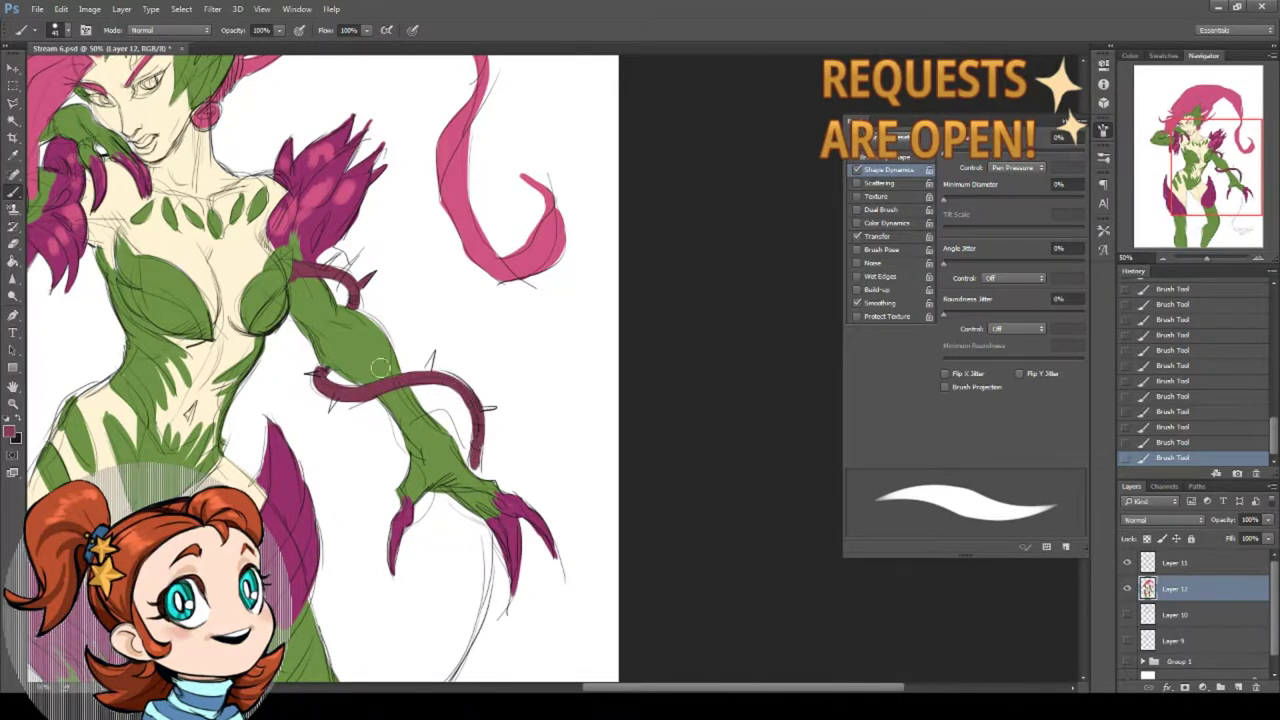
- Paint the vine looping around the raised elbow and the pointed vine extending out from behind the hair maroon
{"action": "left_click_drag", "start_coordinate": [380, 368], "coordinate": [778, 493]}
{"action": "left_click_drag", "start_coordinate": [398, 356], "coordinate": [309, 359]}
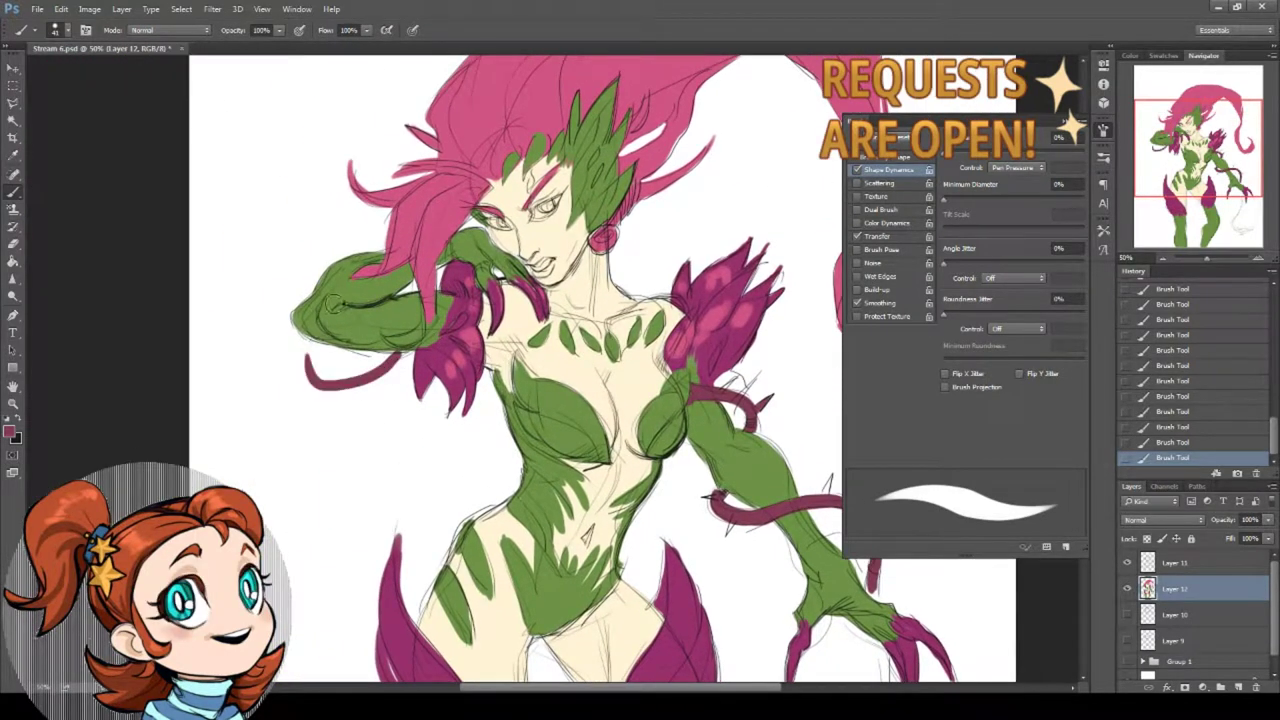
{"action": "left_click_drag", "start_coordinate": [315, 285], "coordinate": [355, 258]}
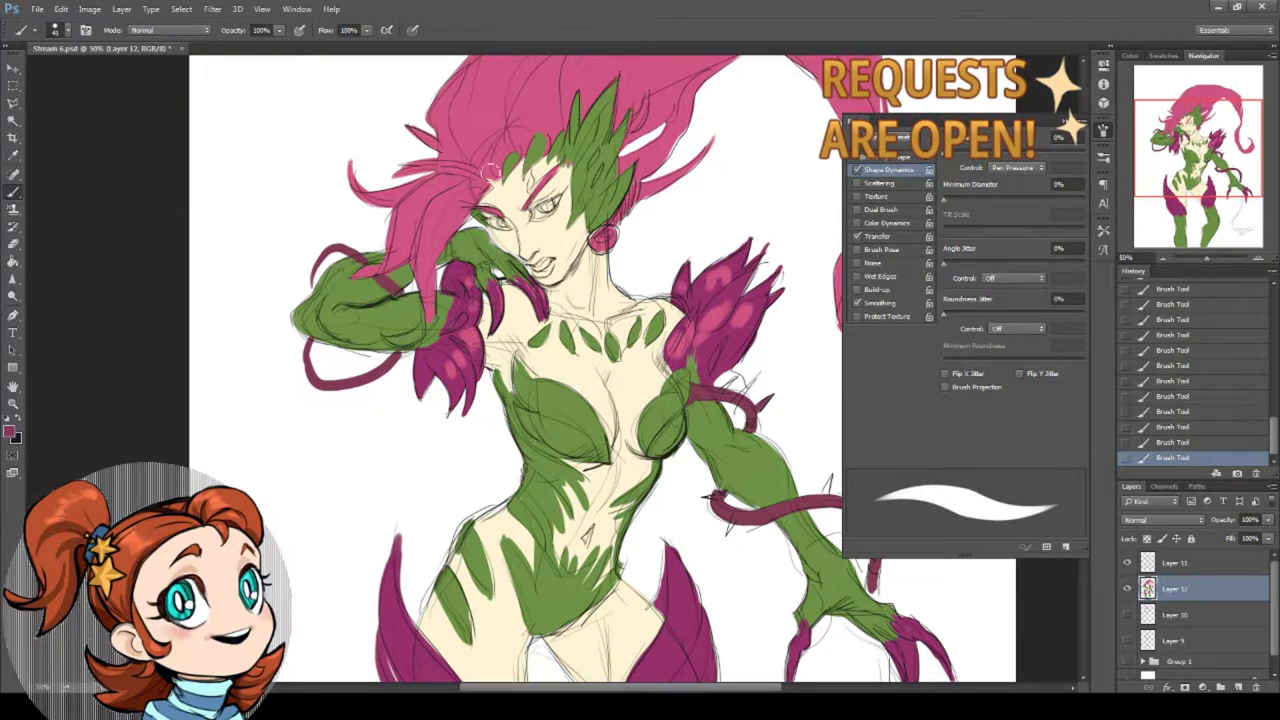
{"action": "mouse_move", "coordinate": [436, 154]}
{"action": "left_mouse_down"}
{"action": "mouse_move", "coordinate": [357, 150]}
{"action": "mouse_move", "coordinate": [277, 183]}
{"action": "left_mouse_up"}
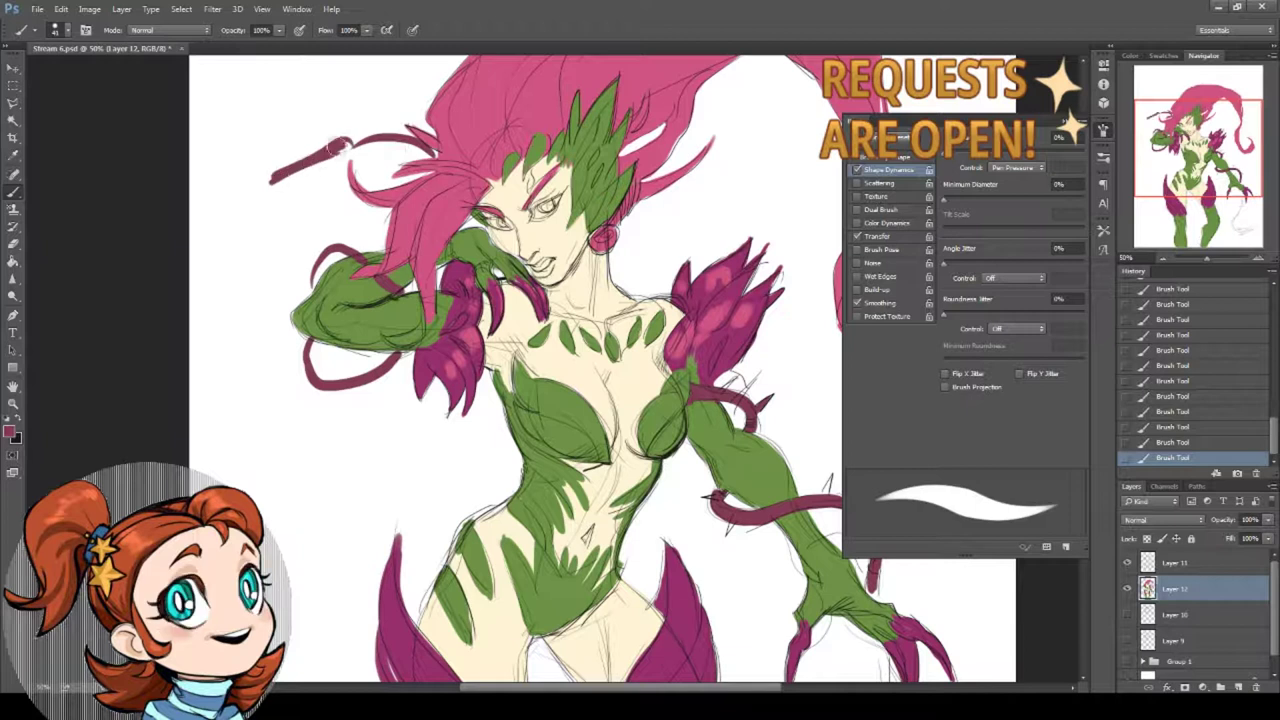
{"action": "mouse_move", "coordinate": [346, 141]}
{"action": "left_mouse_down"}
{"action": "mouse_move", "coordinate": [263, 186]}
{"action": "mouse_move", "coordinate": [390, 140]}
{"action": "left_mouse_up"}
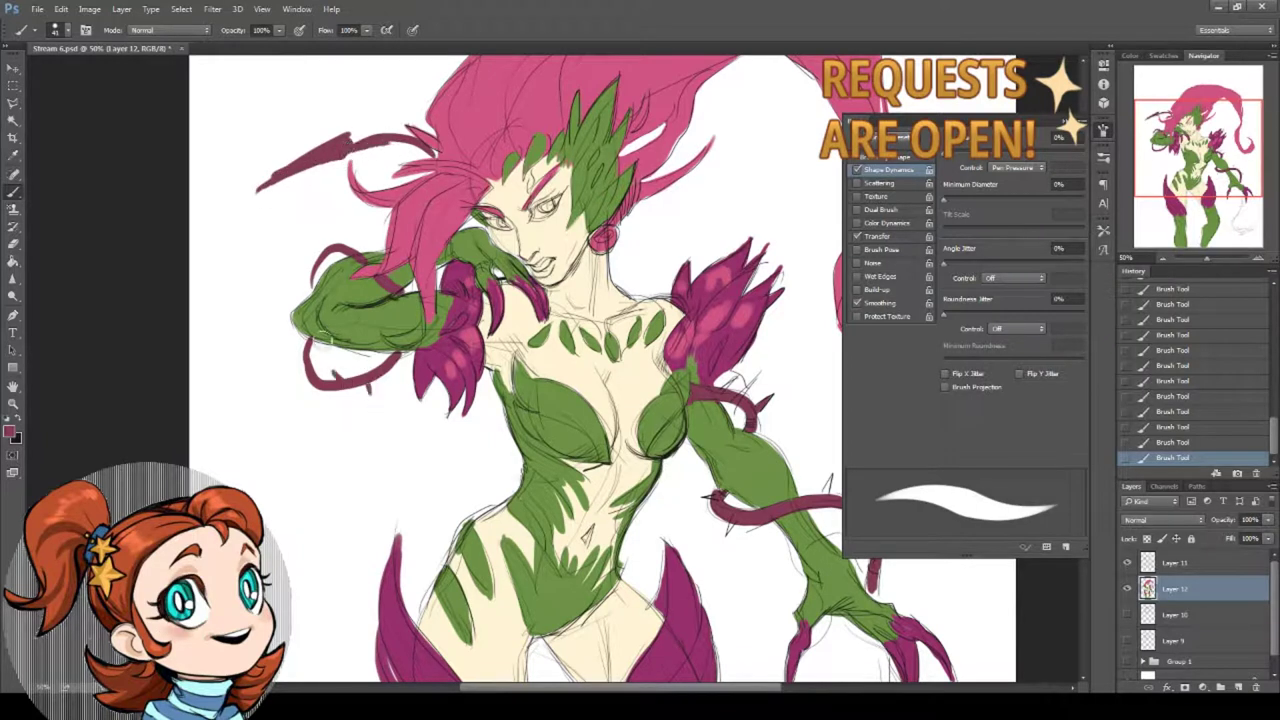
- Paint the vine thorns maroon and fill the trailing vine below the lowered hand through to its barbed, leaf-shaped tip
{"action": "left_click_drag", "start_coordinate": [339, 228], "coordinate": [312, 255]}
{"action": "mouse_move", "coordinate": [823, 449]}
{"action": "left_mouse_down"}
{"action": "mouse_move", "coordinate": [508, 320]}
{"action": "mouse_move", "coordinate": [512, 374]}
{"action": "left_mouse_up"}
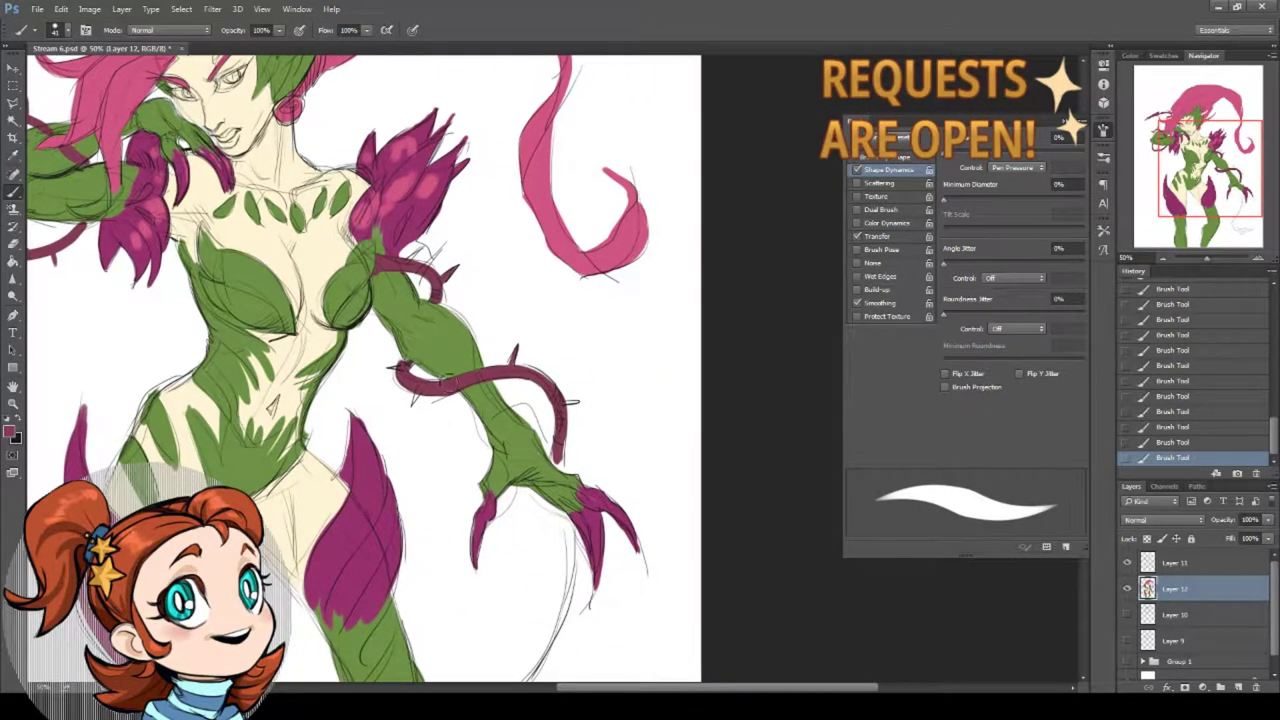
{"action": "mouse_move", "coordinate": [421, 391]}
{"action": "left_mouse_down"}
{"action": "mouse_move", "coordinate": [407, 411]}
{"action": "mouse_move", "coordinate": [380, 367]}
{"action": "left_mouse_up"}
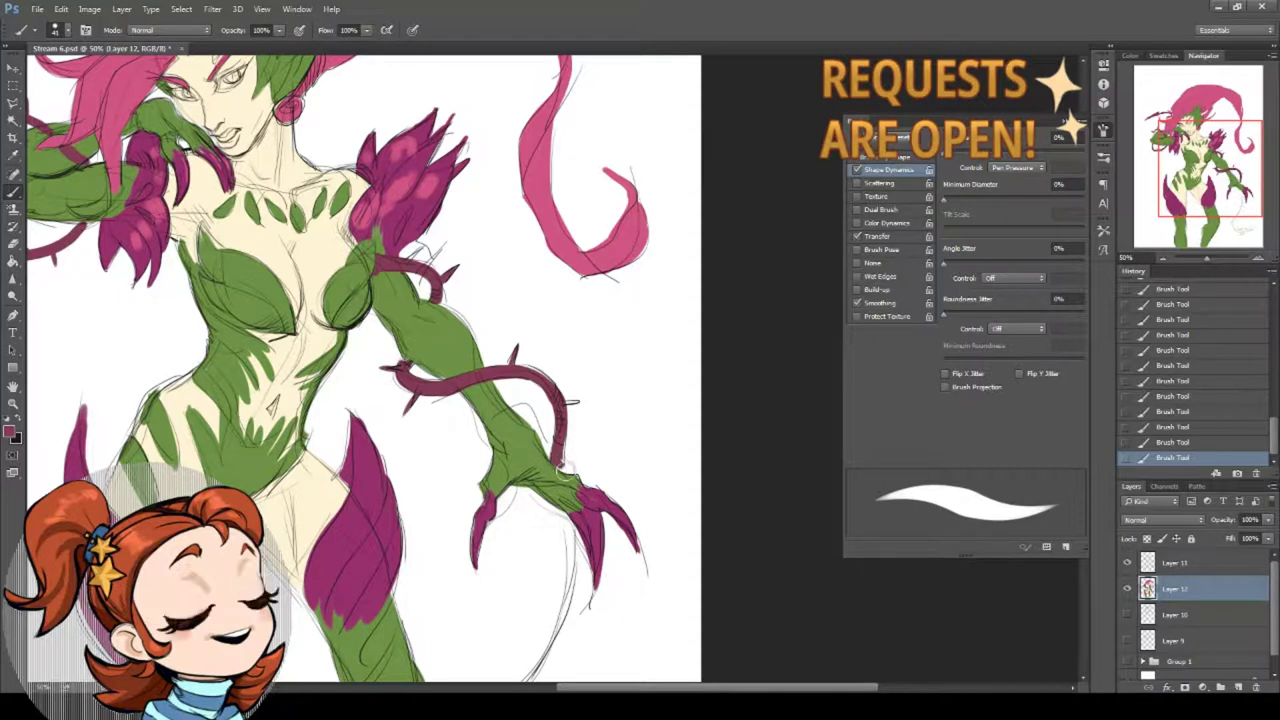
{"action": "left_click_drag", "start_coordinate": [585, 478], "coordinate": [506, 262]}
{"action": "left_click_drag", "start_coordinate": [485, 297], "coordinate": [490, 386]}
{"action": "mouse_move", "coordinate": [485, 303]}
{"action": "left_mouse_down"}
{"action": "mouse_move", "coordinate": [481, 397]}
{"action": "mouse_move", "coordinate": [440, 476]}
{"action": "left_mouse_up"}
{"action": "mouse_move", "coordinate": [457, 550]}
{"action": "left_mouse_down"}
{"action": "mouse_move", "coordinate": [456, 459]}
{"action": "mouse_move", "coordinate": [440, 540]}
{"action": "mouse_move", "coordinate": [545, 540]}
{"action": "mouse_move", "coordinate": [456, 556]}
{"action": "mouse_move", "coordinate": [562, 522]}
{"action": "mouse_move", "coordinate": [462, 574]}
{"action": "mouse_move", "coordinate": [488, 565]}
{"action": "left_mouse_up"}
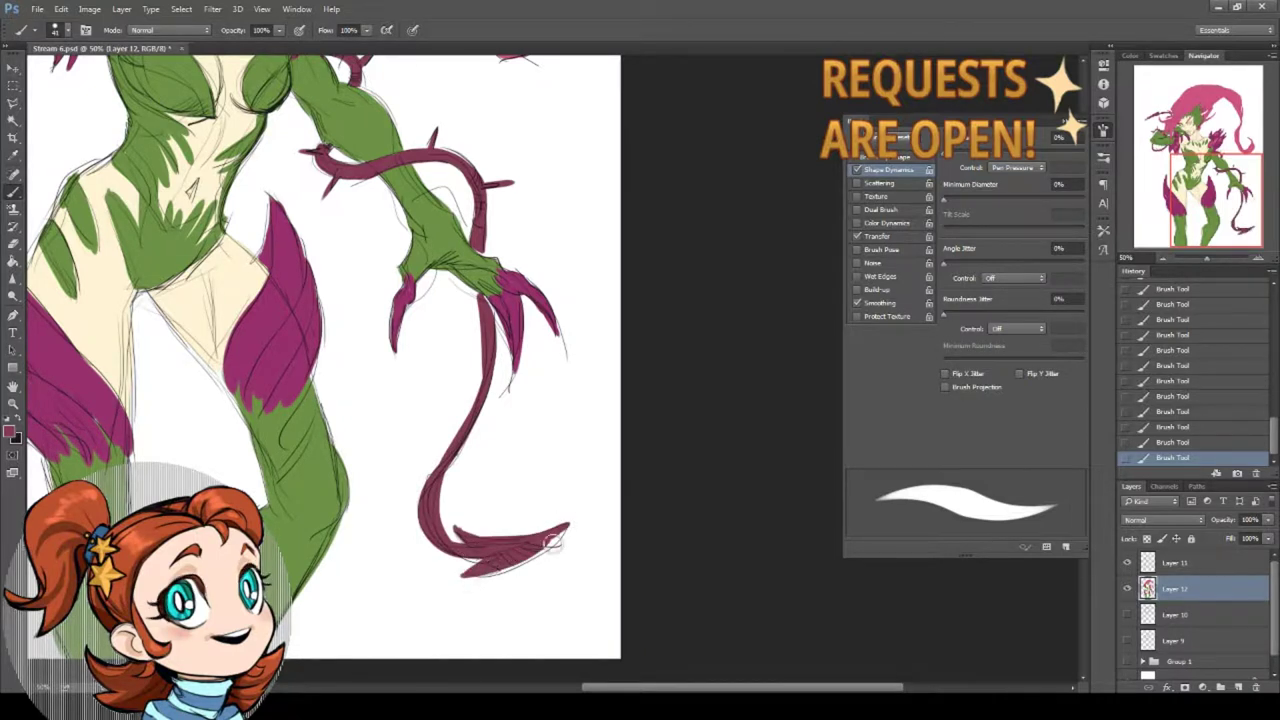
- Reduce the brush to 23 px, sample colours from the artwork and touch up the face, colouring the lips dark pink
{"action": "left_click_drag", "start_coordinate": [320, 130], "coordinate": [626, 593]}
{"action": "left_click", "coordinate": [264, 180], "text": "alt"}
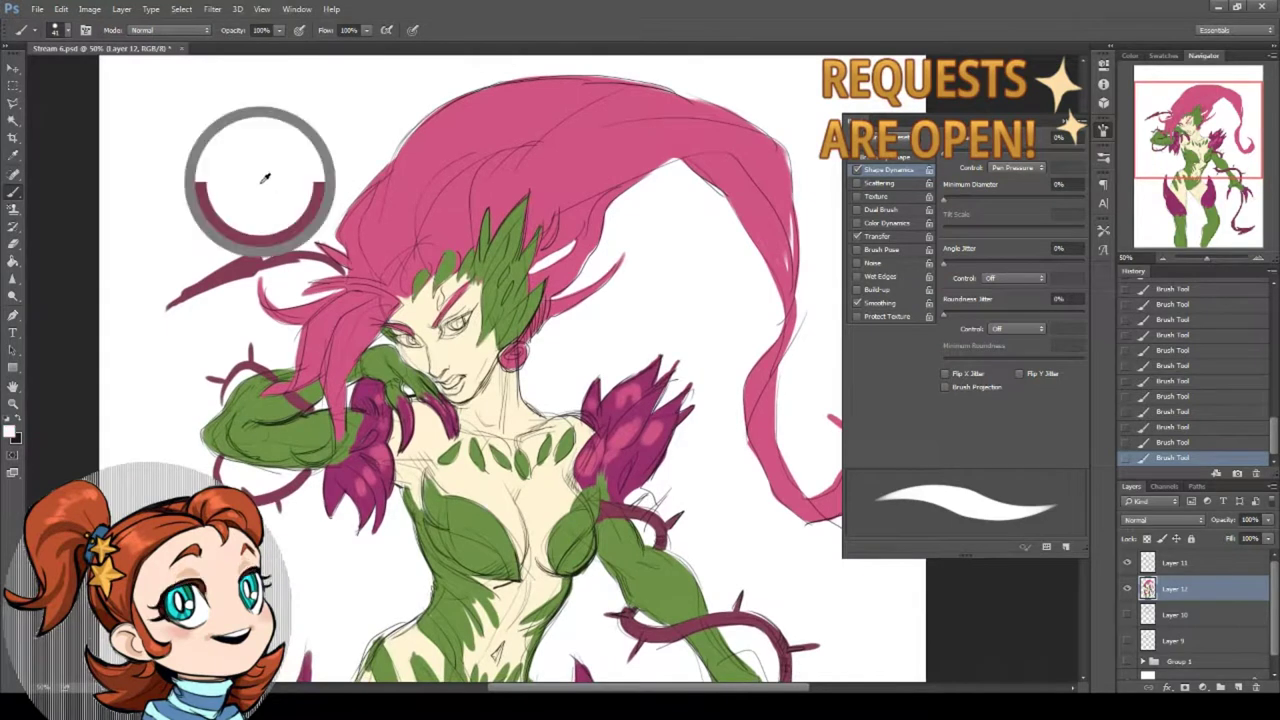
{"action": "right_click", "coordinate": [572, 262]}
{"action": "left_click", "coordinate": [634, 304]}
{"action": "left_click", "coordinate": [441, 339]}
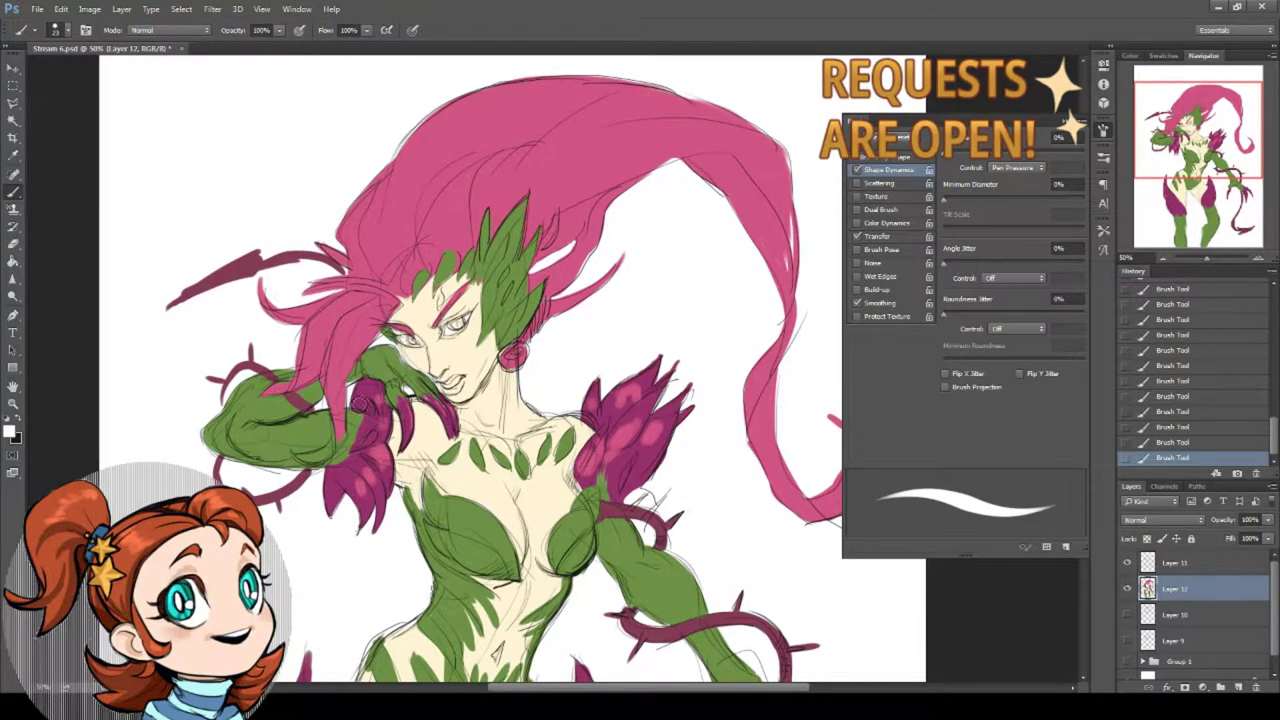
{"action": "left_click", "coordinate": [349, 317], "text": "alt"}
{"action": "left_click", "coordinate": [390, 359], "text": "alt"}
{"action": "left_click_drag", "start_coordinate": [404, 366], "coordinate": [419, 395]}
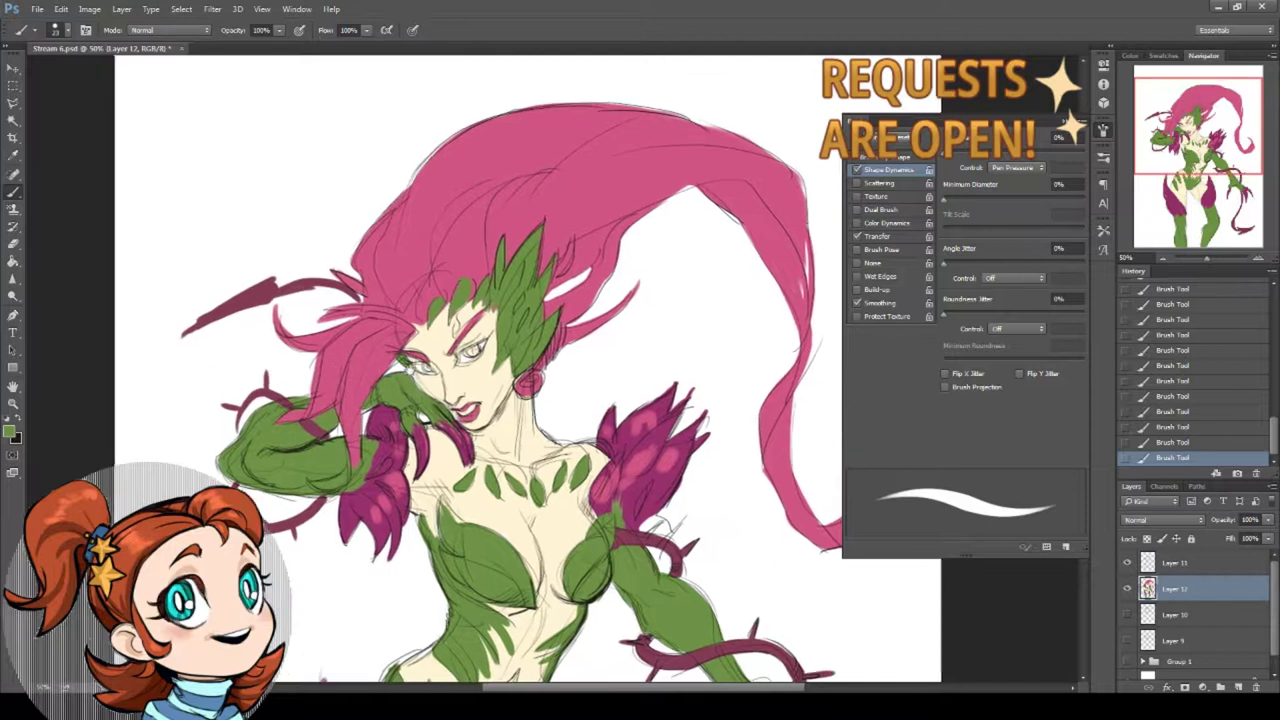
- Choose a light yellowish green and paint highlights along the raised forearm and the hand beside the face
{"action": "left_click", "coordinate": [12, 431]}
{"action": "left_click", "coordinate": [531, 329]}
{"action": "left_click", "coordinate": [757, 297]}
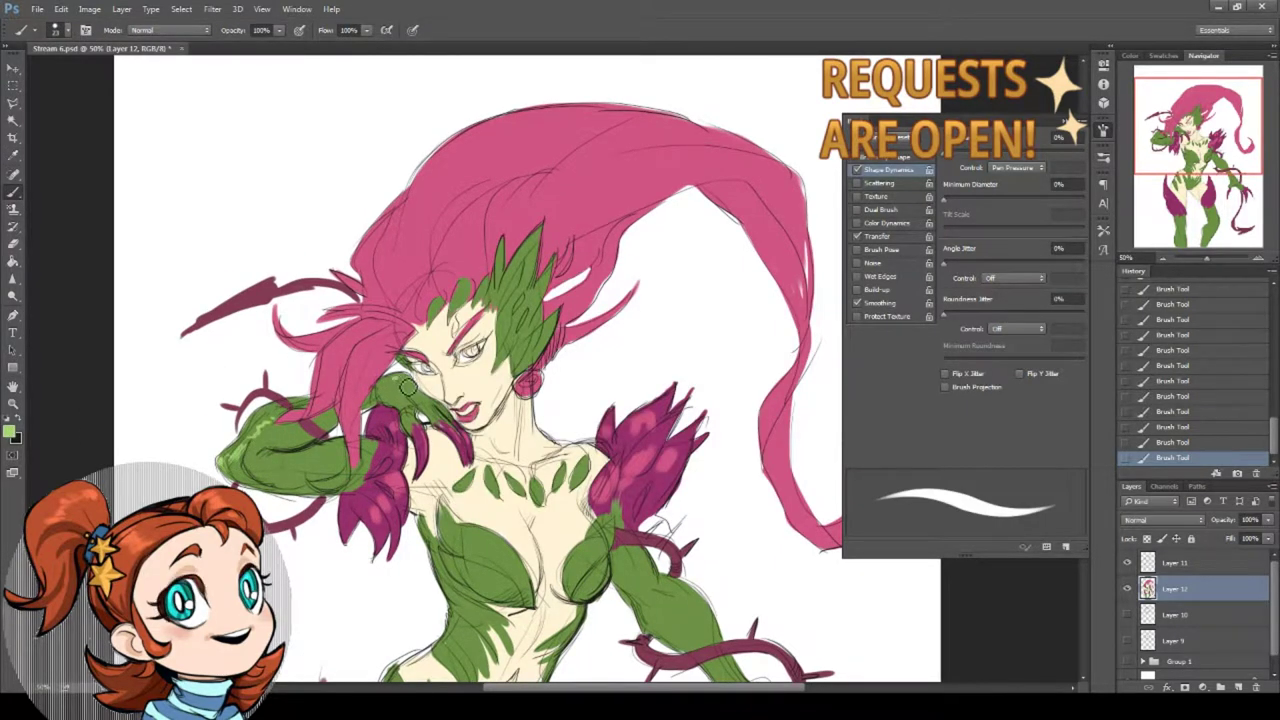
{"action": "mouse_move", "coordinate": [410, 412]}
{"action": "left_mouse_down"}
{"action": "mouse_move", "coordinate": [418, 427]}
{"action": "mouse_move", "coordinate": [453, 413]}
{"action": "left_mouse_up"}
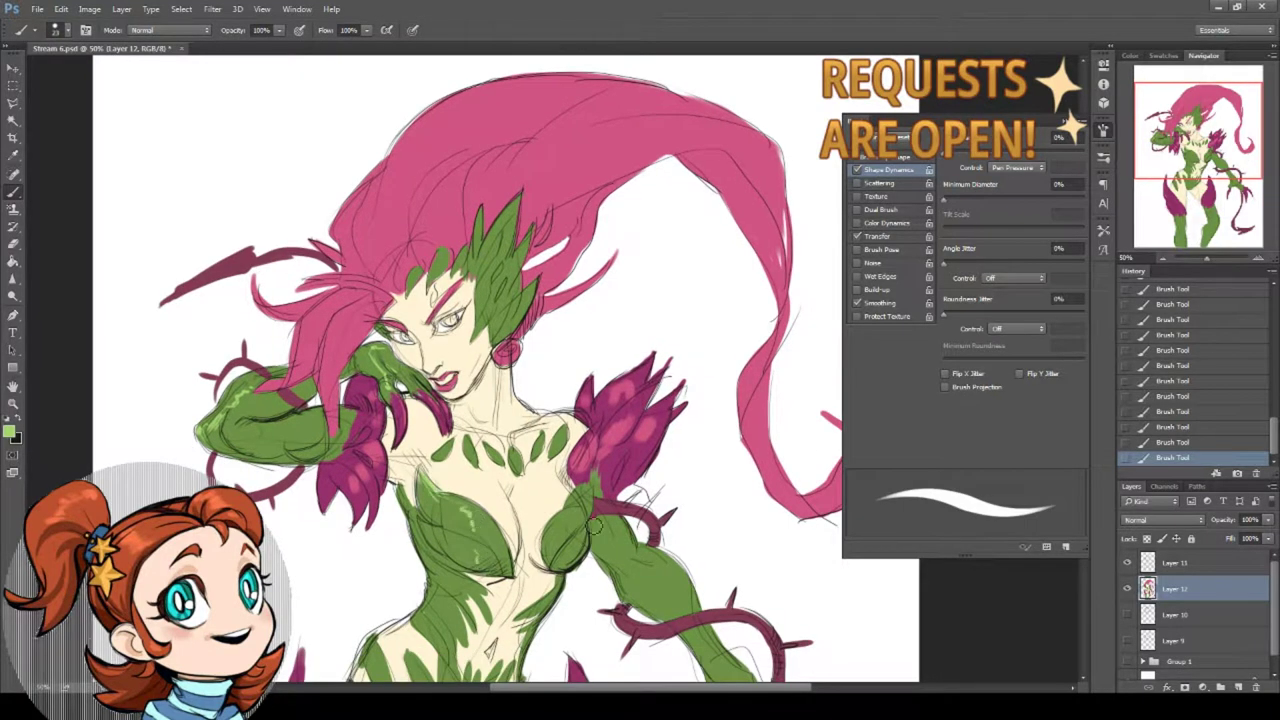
- Paint light green highlights on the leaf bodice, the raised elbow's lower side and the lowered arm down to its hand
{"action": "mouse_move", "coordinate": [590, 485]}
{"action": "left_mouse_down"}
{"action": "mouse_move", "coordinate": [599, 553]}
{"action": "mouse_move", "coordinate": [581, 590]}
{"action": "left_mouse_up"}
{"action": "left_click_drag", "start_coordinate": [530, 281], "coordinate": [508, 312]}
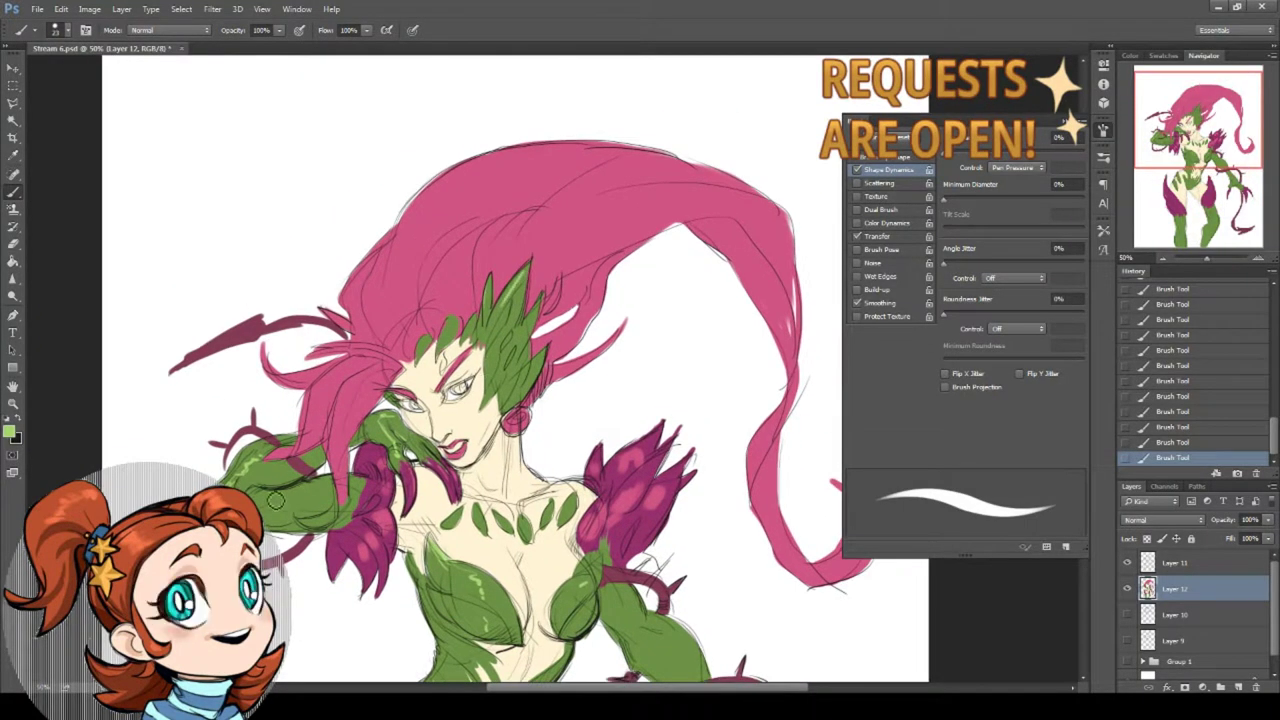
{"action": "left_click_drag", "start_coordinate": [260, 501], "coordinate": [323, 504]}
{"action": "left_click_drag", "start_coordinate": [548, 549], "coordinate": [343, 319]}
{"action": "left_click_drag", "start_coordinate": [416, 359], "coordinate": [426, 380]}
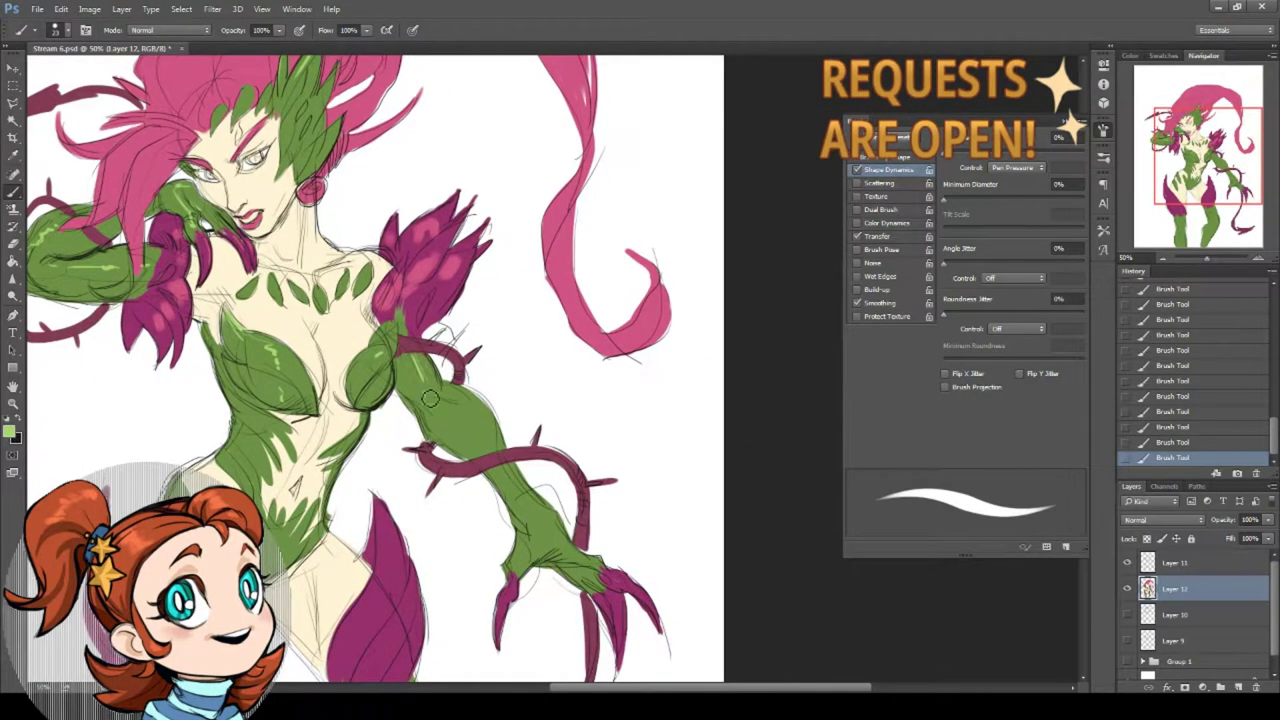
{"action": "left_click_drag", "start_coordinate": [448, 430], "coordinate": [482, 408]}
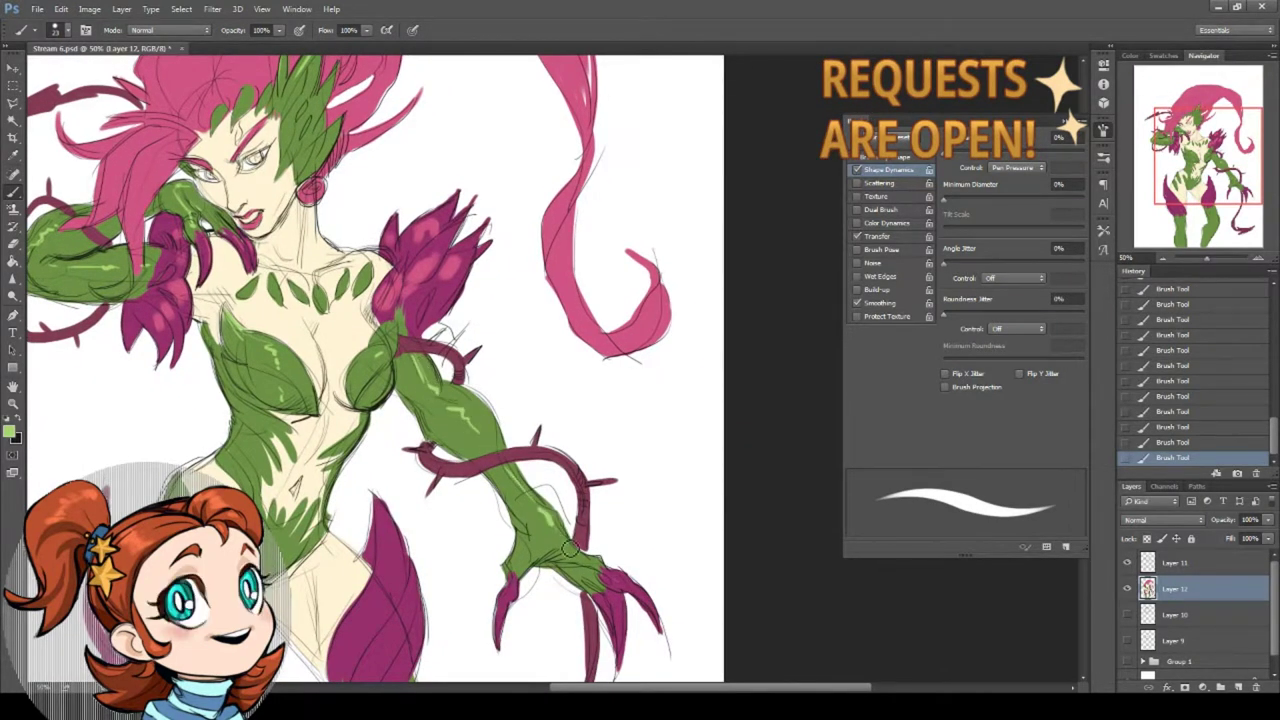
- Sample the hair pink, pick a brighter pink and paint highlights across the crown and front locks with a larger soft brush
{"action": "left_click_drag", "start_coordinate": [309, 405], "coordinate": [533, 582]}
{"action": "left_click", "coordinate": [337, 294], "text": "alt"}
{"action": "left_click", "coordinate": [9, 433]}
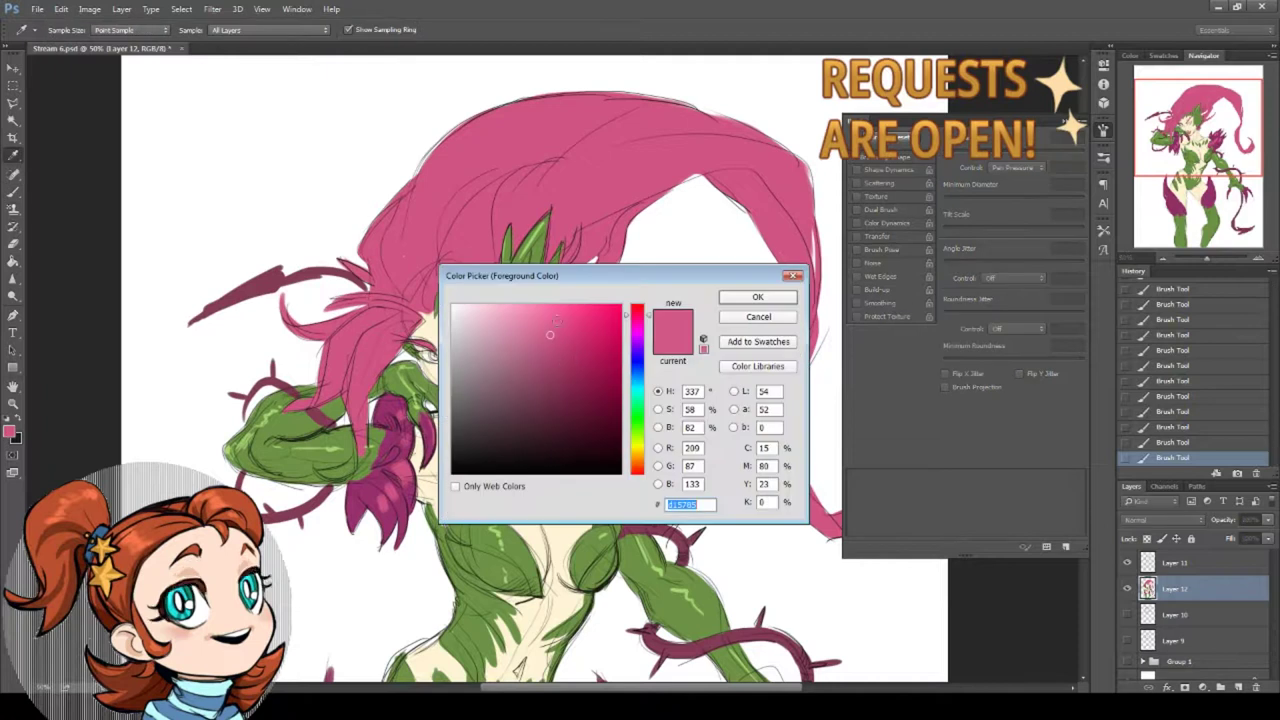
{"action": "key", "text": "Return"}
{"action": "key", "text": "b"}
{"action": "mouse_move", "coordinate": [394, 247]}
{"action": "left_mouse_down"}
{"action": "mouse_move", "coordinate": [336, 249]}
{"action": "mouse_move", "coordinate": [359, 227]}
{"action": "left_mouse_up"}
{"action": "right_click", "coordinate": [384, 223]}
{"action": "left_click_drag", "start_coordinate": [466, 257], "coordinate": [475, 257]}
{"action": "mouse_move", "coordinate": [364, 240]}
{"action": "left_mouse_down"}
{"action": "mouse_move", "coordinate": [416, 234]}
{"action": "mouse_move", "coordinate": [471, 193]}
{"action": "mouse_move", "coordinate": [530, 208]}
{"action": "left_mouse_up"}
{"action": "mouse_move", "coordinate": [328, 324]}
{"action": "left_mouse_down"}
{"action": "mouse_move", "coordinate": [318, 355]}
{"action": "mouse_move", "coordinate": [278, 345]}
{"action": "left_mouse_up"}
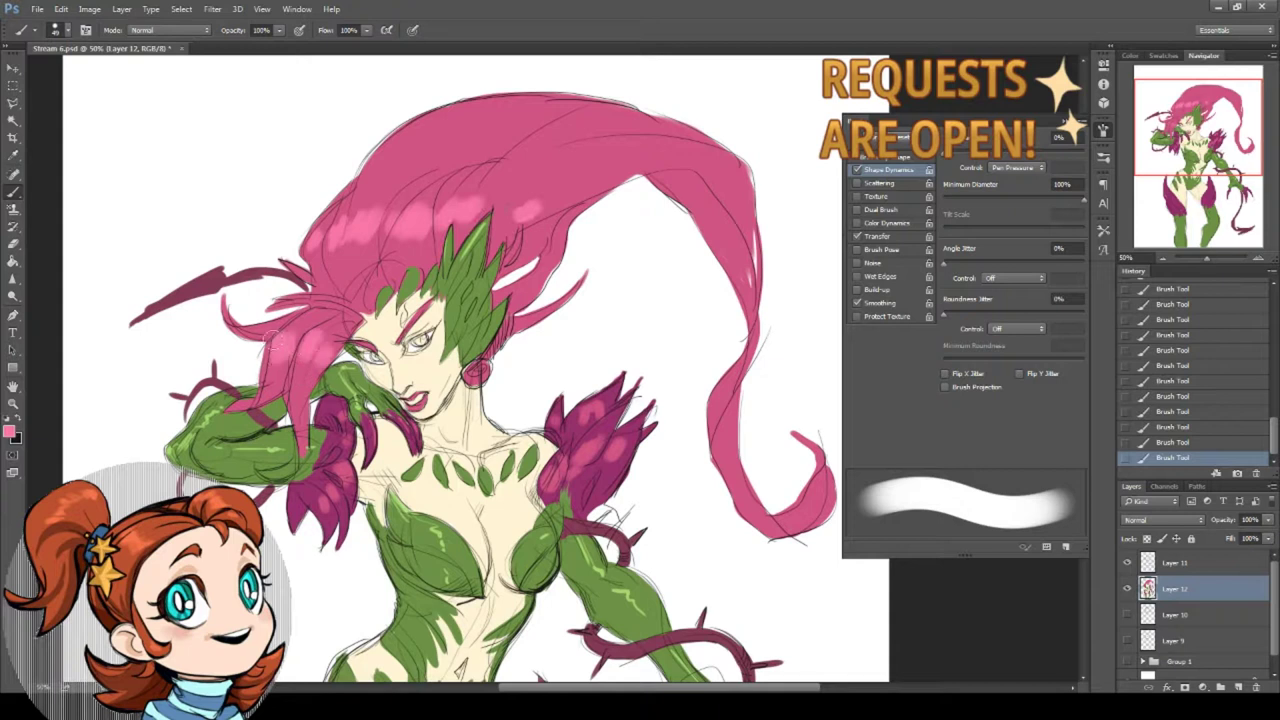
- Add more bright highlight strokes to the hair crown and break them up with the sampled base hair pink
{"action": "left_click", "coordinate": [508, 201]}
{"action": "left_click_drag", "start_coordinate": [378, 211], "coordinate": [386, 192]}
{"action": "left_click", "coordinate": [393, 165], "text": "alt"}
{"action": "left_click_drag", "start_coordinate": [411, 210], "coordinate": [406, 238]}
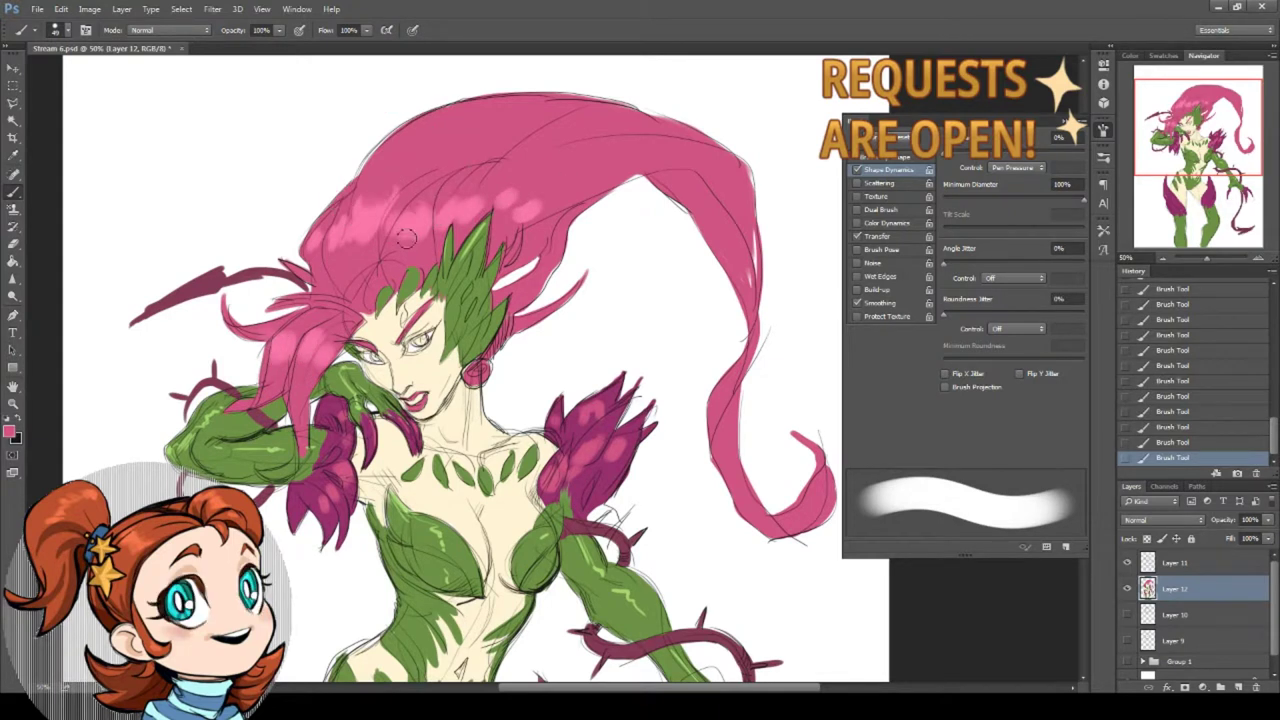
- Choose a saturated golden yellow and paint both irises with a small brush at 100% hardness
{"action": "left_click", "coordinate": [10, 431]}
{"action": "left_click", "coordinate": [640, 457]}
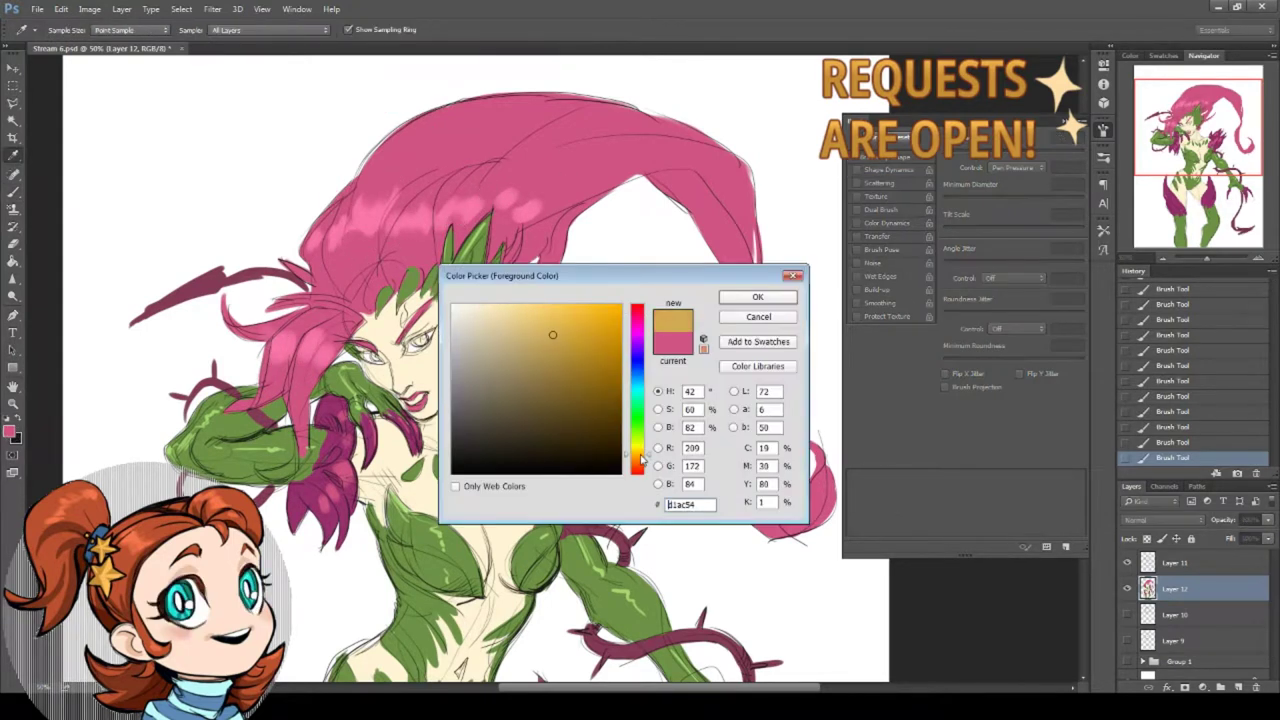
{"action": "left_click", "coordinate": [600, 308]}
{"action": "left_click", "coordinate": [750, 297]}
{"action": "right_click", "coordinate": [574, 298]}
{"action": "left_click_drag", "start_coordinate": [653, 330], "coordinate": [646, 330]}
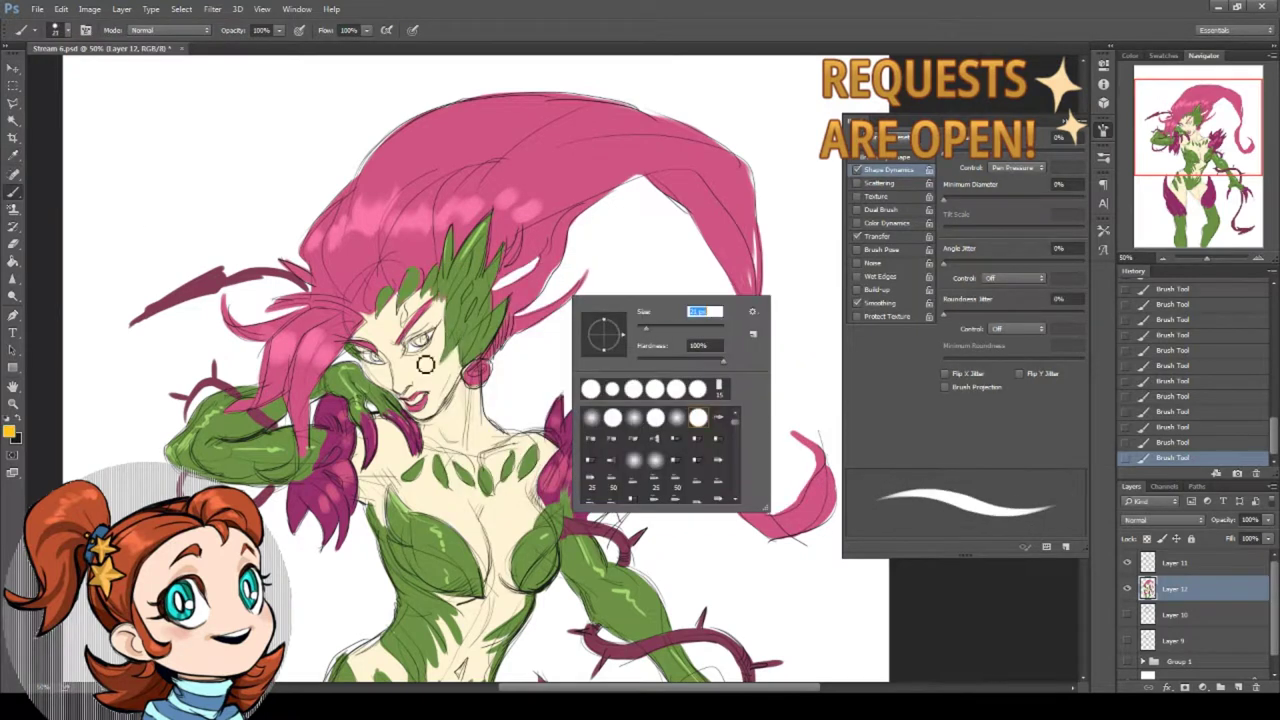
{"action": "left_click", "coordinate": [424, 345]}
{"action": "mouse_move", "coordinate": [424, 345]}
{"action": "left_mouse_down"}
{"action": "mouse_move", "coordinate": [376, 358]}
{"action": "mouse_move", "coordinate": [408, 368]}
{"action": "mouse_move", "coordinate": [425, 346]}
{"action": "mouse_move", "coordinate": [414, 334]}
{"action": "left_mouse_up"}
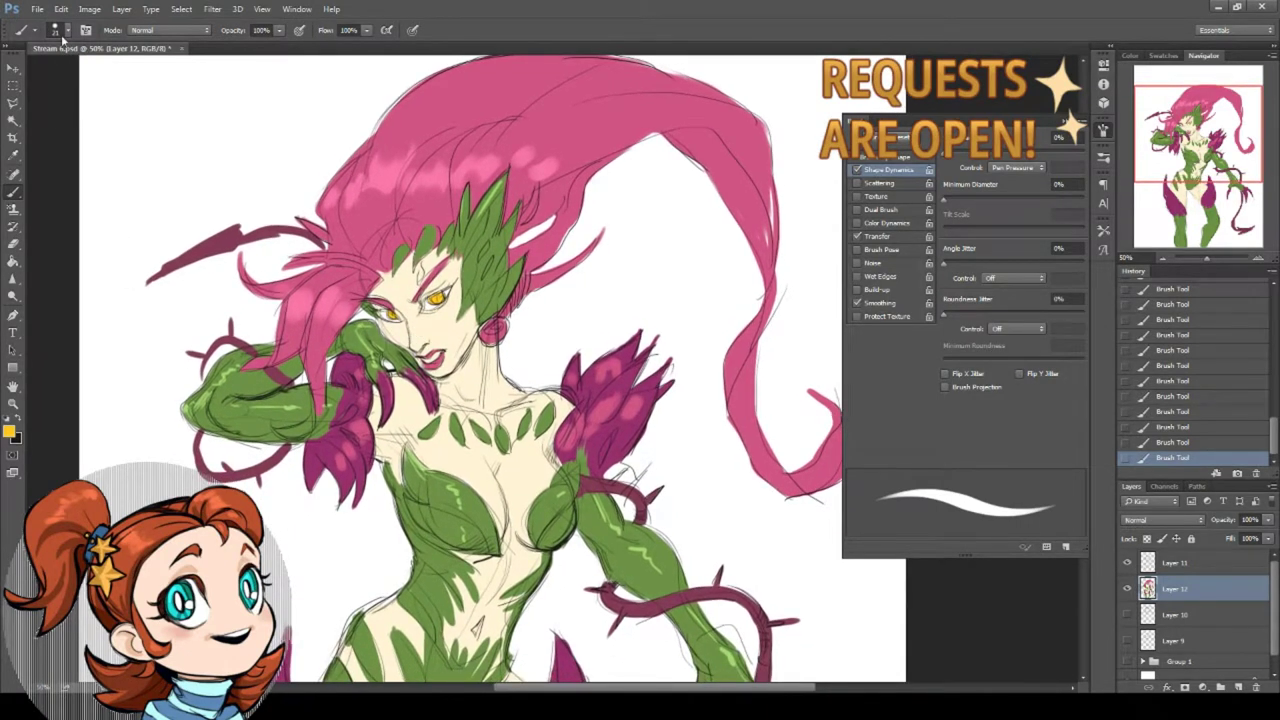
- Save the file and review the whole coloured figure at 25% zoom
{"action": "left_click", "coordinate": [37, 8]}
{"action": "left_click", "coordinate": [59, 155]}
{"action": "key", "text": "z"}
{"action": "left_click", "coordinate": [408, 374], "text": "alt"}
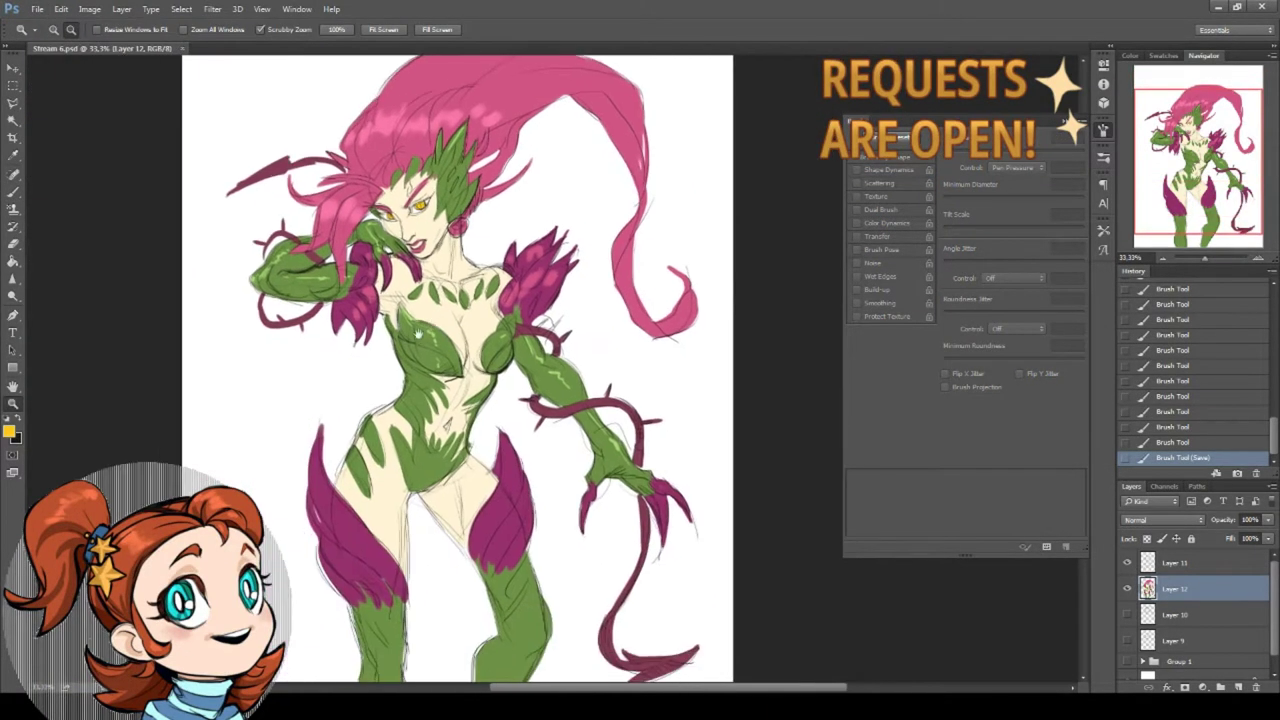
{"action": "left_click", "coordinate": [411, 374], "text": "alt"}
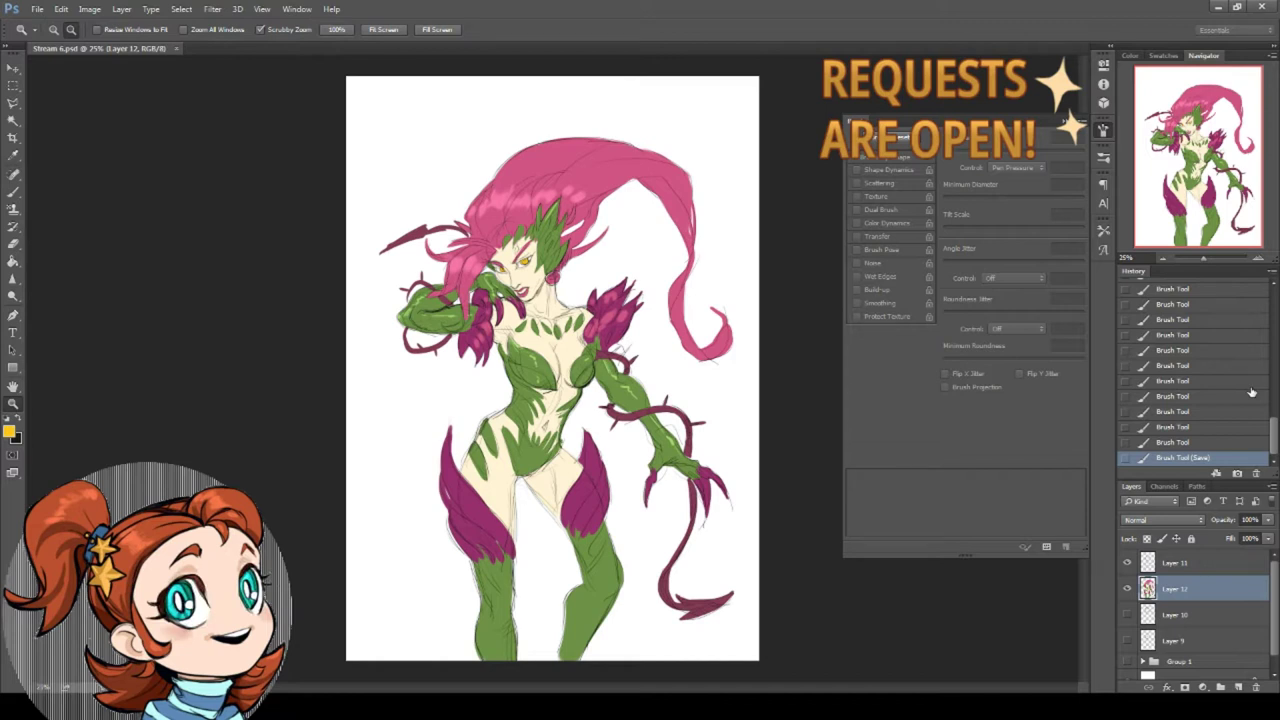
- Group Layer 11 and Layer 12 together and collapse the group
{"action": "left_click", "coordinate": [1165, 561], "text": "ctrl"}
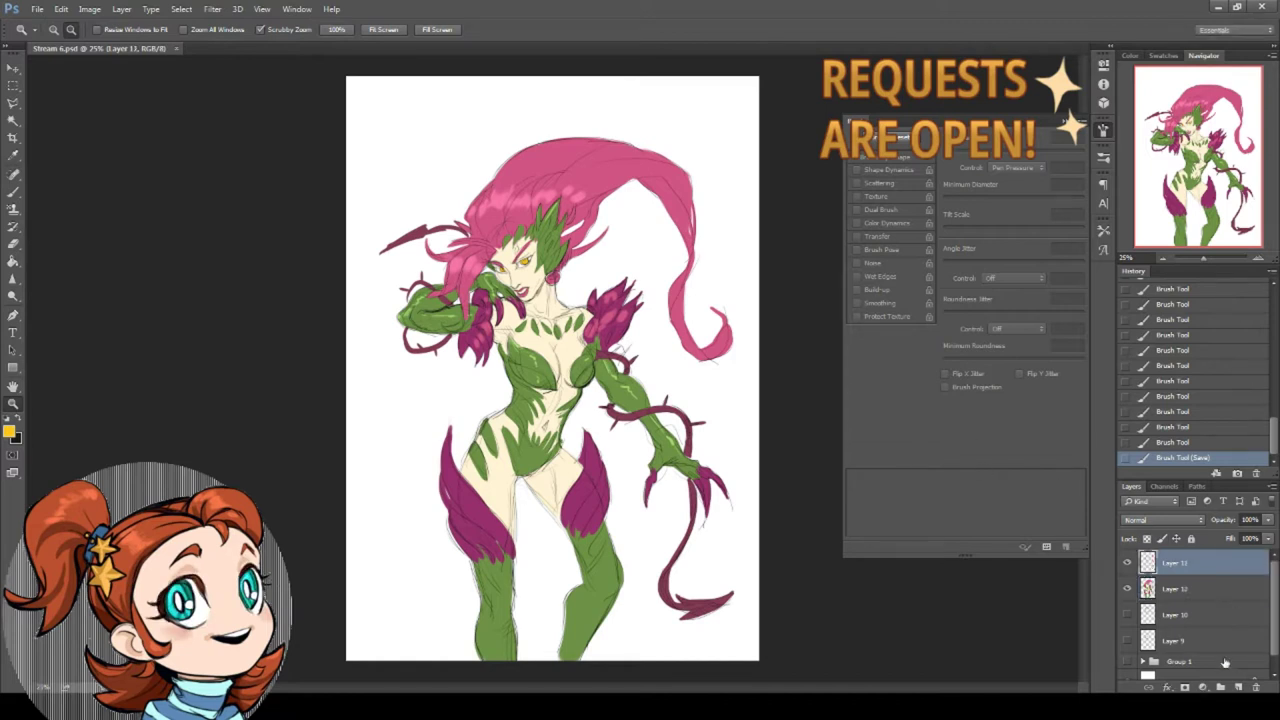
{"action": "key", "text": "ctrl+g"}
{"action": "left_click", "coordinate": [1144, 558]}
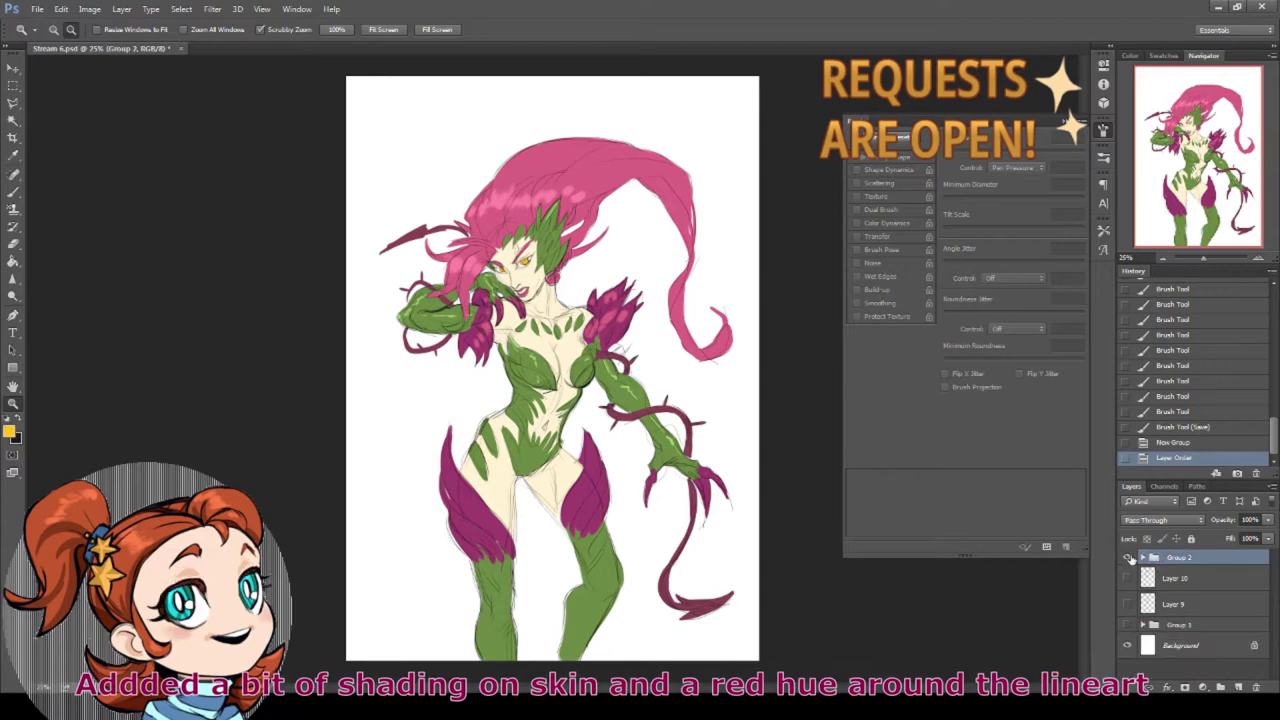
- Hide Group 2 and add a new blank layer above it, with the empty canvas enlarged for drawing
{"action": "left_click", "coordinate": [1127, 557]}
{"action": "left_click", "coordinate": [1238, 687]}
{"action": "left_click", "coordinate": [54, 30]}
{"action": "left_click", "coordinate": [470, 280]}
{"action": "left_click", "coordinate": [437, 320]}
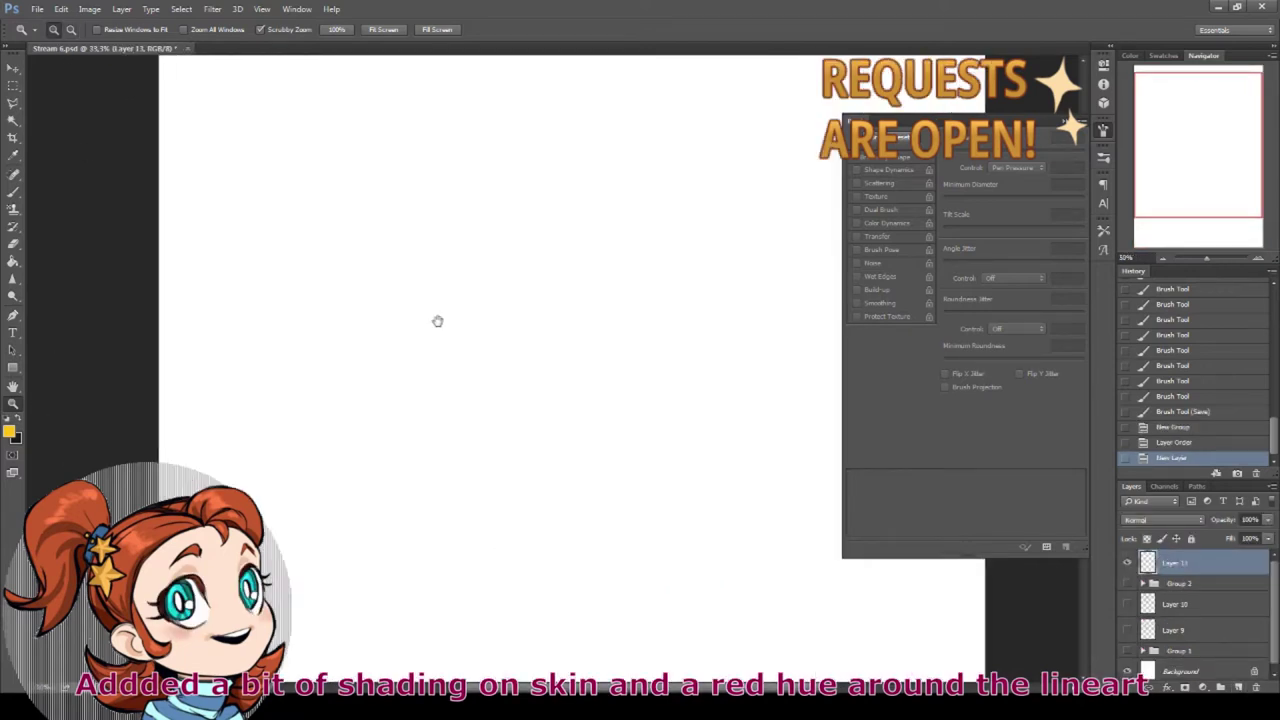